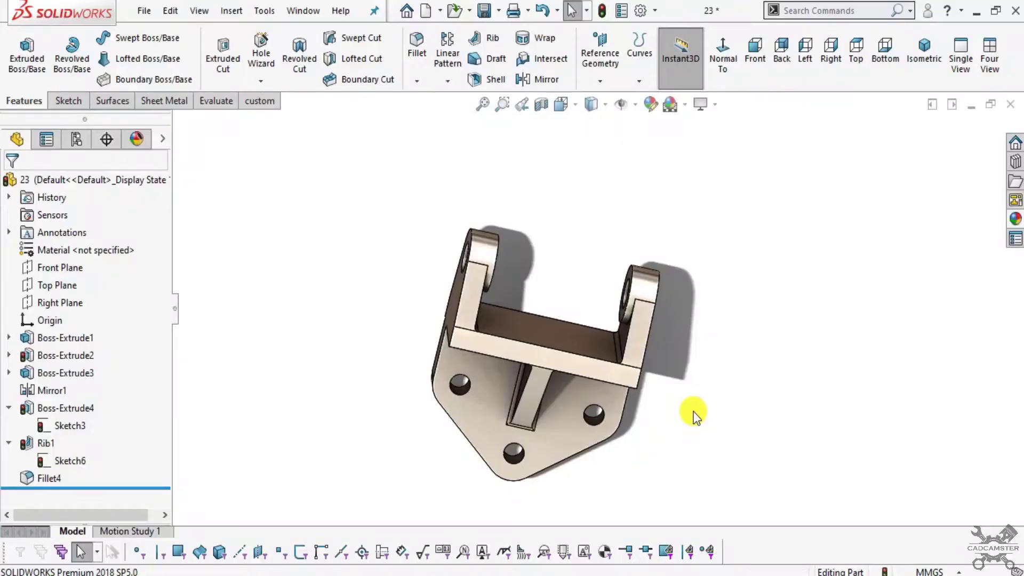
Rotate the finished bracket model to inspect it.
{"action": "mouse_move", "coordinate": [691, 413]}
{"action": "middle_mouse_down"}
{"action": "mouse_move", "coordinate": [659, 391]}
{"action": "mouse_move", "coordinate": [635, 394]}
{"action": "mouse_move", "coordinate": [793, 373]}
{"action": "mouse_move", "coordinate": [592, 393]}
{"action": "mouse_move", "coordinate": [620, 401]}
{"action": "mouse_move", "coordinate": [599, 374]}
{"action": "mouse_move", "coordinate": [611, 409]}
{"action": "middle_mouse_up"}
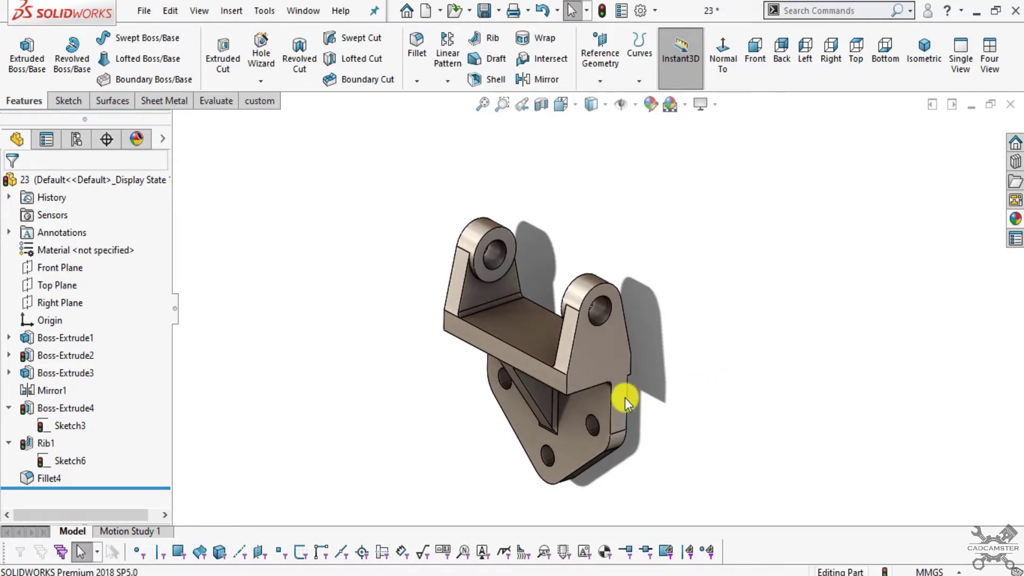
Show Boss-Extrude2's 40 and 15 lug dimensions and orbit the bracket to frontal and isometric views.
{"action": "scroll", "coordinate": [591, 389], "scroll_direction": "down", "scroll_amount": 3}
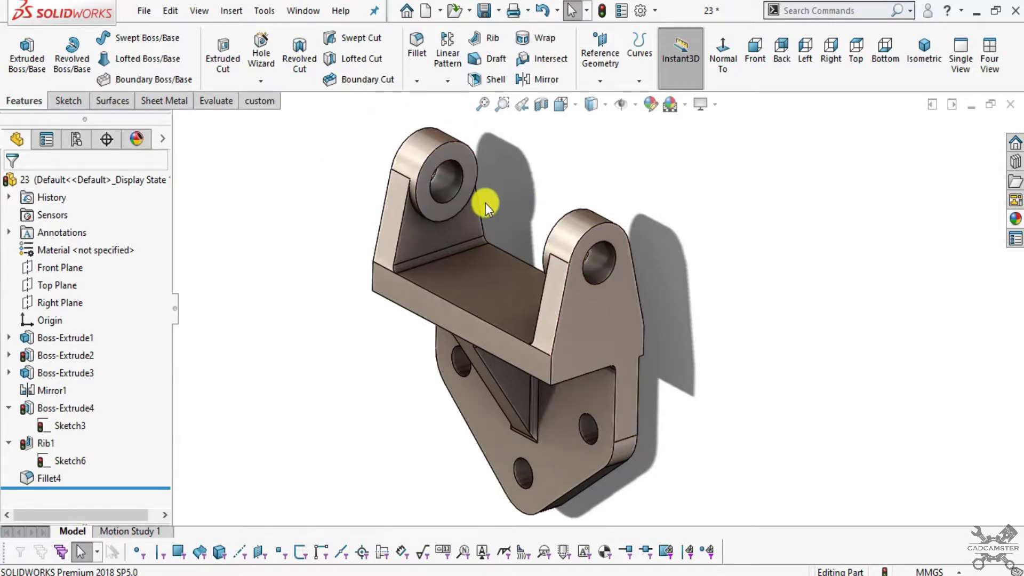
{"action": "scroll", "coordinate": [485, 203], "scroll_direction": "down", "scroll_amount": 2}
{"action": "left_click", "coordinate": [414, 185]}
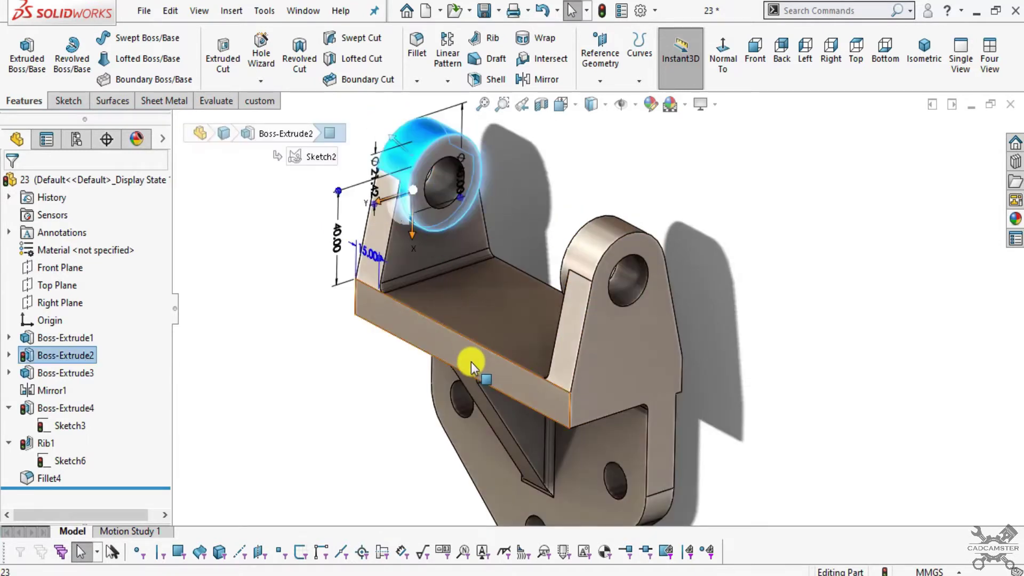
{"action": "left_click", "coordinate": [472, 361]}
{"action": "left_click_drag", "start_coordinate": [478, 353], "coordinate": [348, 199]}
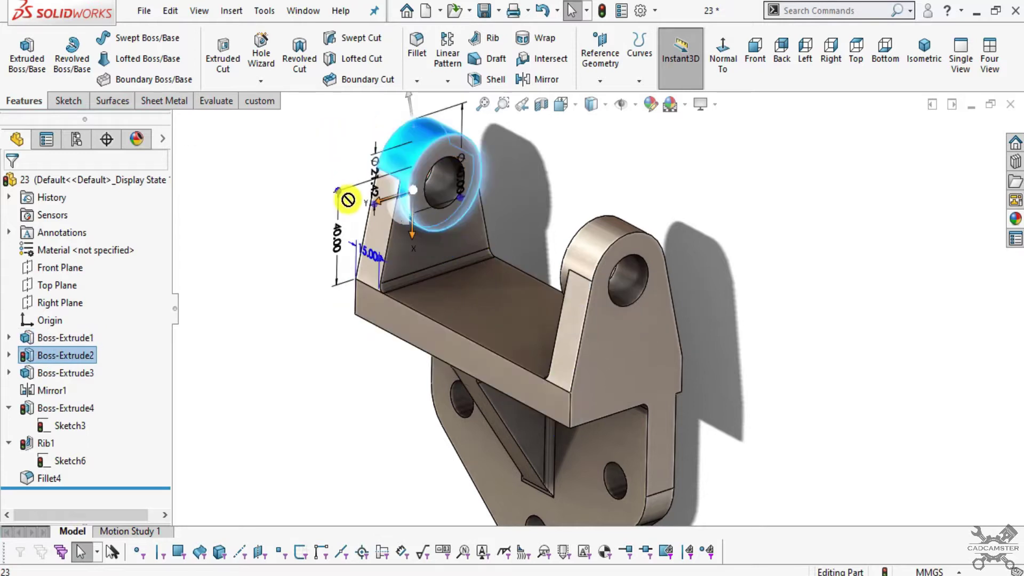
{"action": "left_click", "coordinate": [431, 241]}
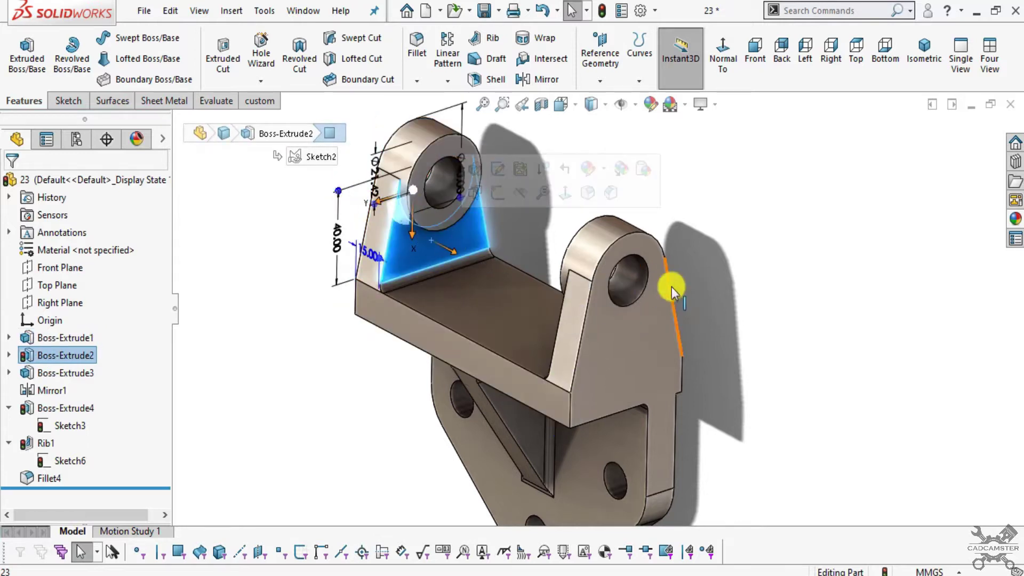
{"action": "mouse_move", "coordinate": [616, 246]}
{"action": "middle_mouse_down"}
{"action": "mouse_move", "coordinate": [606, 392]}
{"action": "mouse_move", "coordinate": [427, 376]}
{"action": "mouse_move", "coordinate": [564, 405]}
{"action": "middle_mouse_up"}
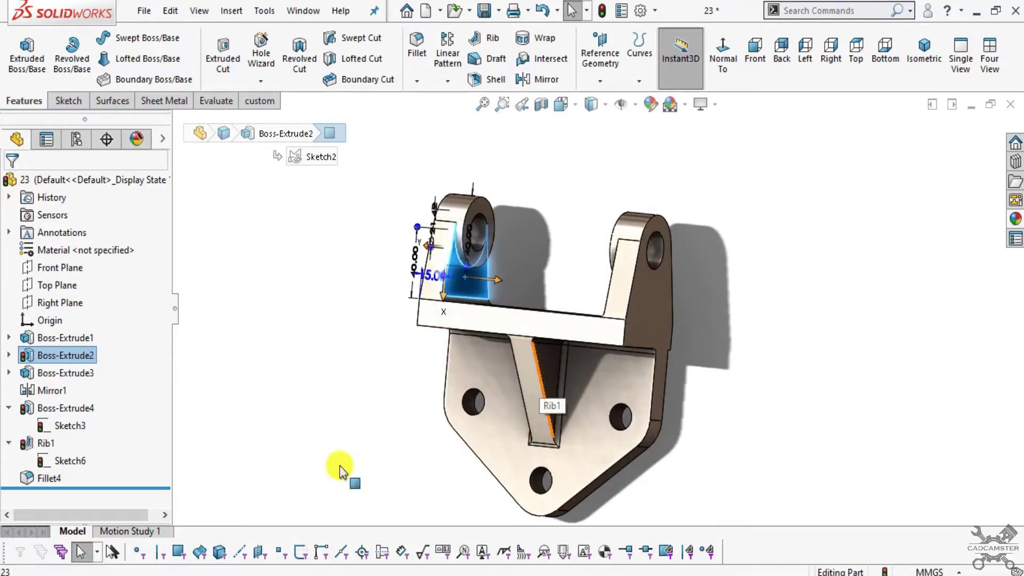
{"action": "mouse_move", "coordinate": [590, 350]}
{"action": "middle_mouse_down"}
{"action": "mouse_move", "coordinate": [562, 402]}
{"action": "mouse_move", "coordinate": [638, 346]}
{"action": "mouse_move", "coordinate": [613, 419]}
{"action": "middle_mouse_up"}
Open the bracket reference drawing, zoom in, then mark and undo R20 and the lug hole.
{"action": "left_click", "coordinate": [435, 564]}
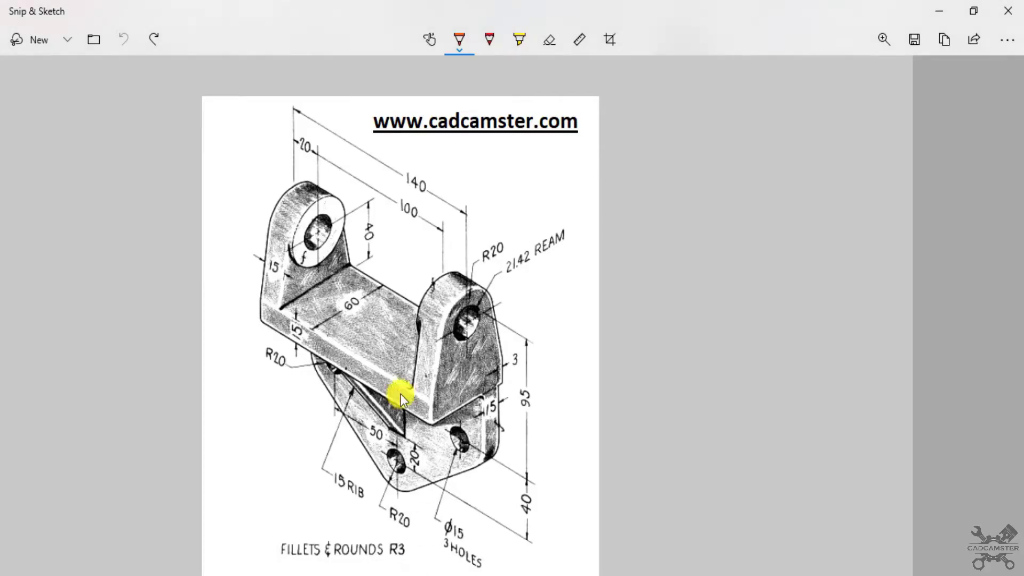
{"action": "scroll", "coordinate": [361, 401], "scroll_direction": "up", "scroll_amount": 1, "text": "ctrl"}
{"action": "scroll", "coordinate": [446, 361], "scroll_direction": "up", "scroll_amount": 3}
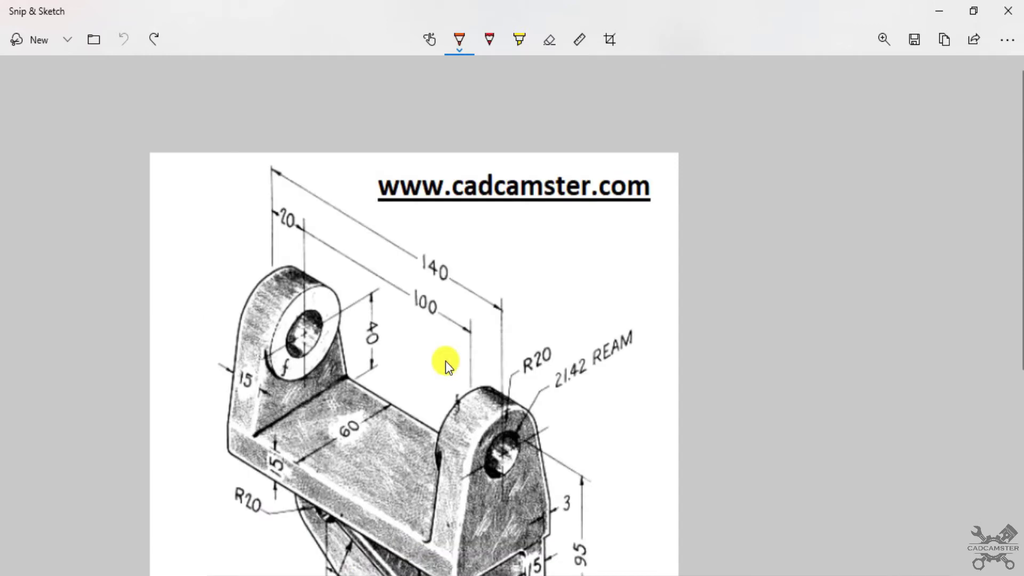
{"action": "scroll", "coordinate": [429, 302], "scroll_direction": "down", "scroll_amount": 5}
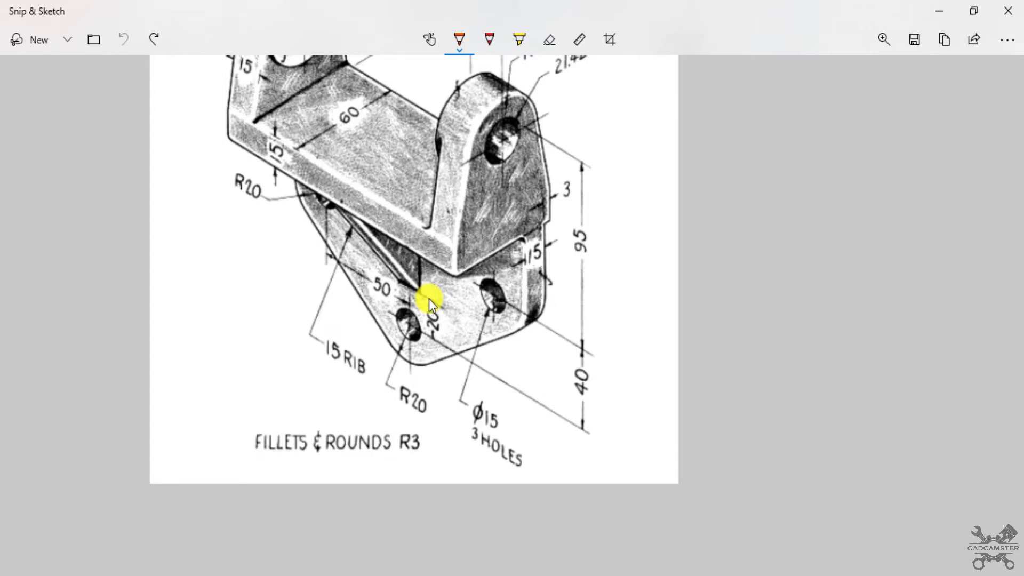
{"action": "scroll", "coordinate": [434, 304], "scroll_direction": "up", "scroll_amount": 3}
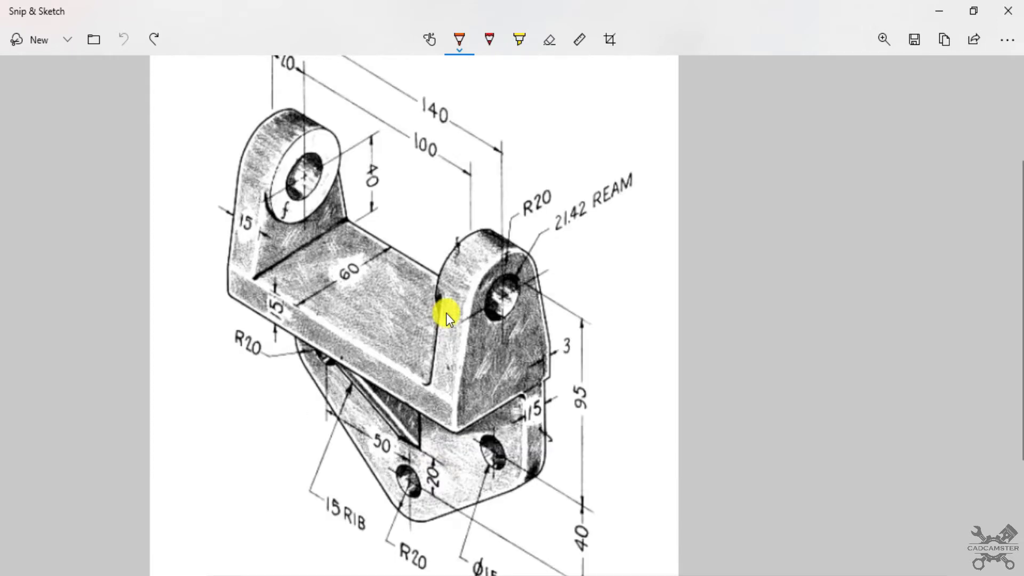
{"action": "scroll", "coordinate": [546, 208], "scroll_direction": "up", "scroll_amount": 1, "text": "ctrl"}
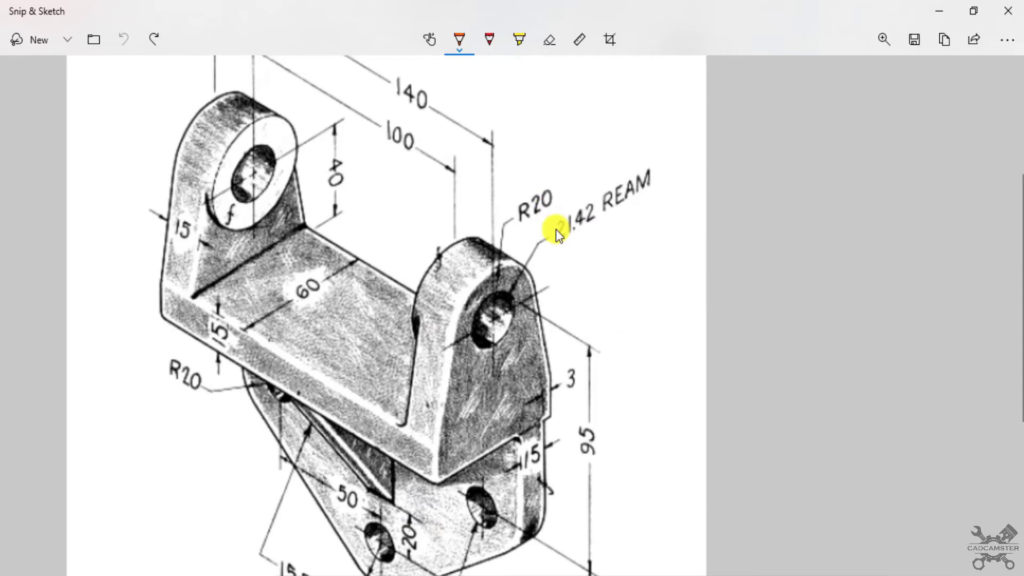
{"action": "left_click_drag", "start_coordinate": [566, 204], "coordinate": [564, 202]}
{"action": "left_click_drag", "start_coordinate": [502, 310], "coordinate": [581, 299]}
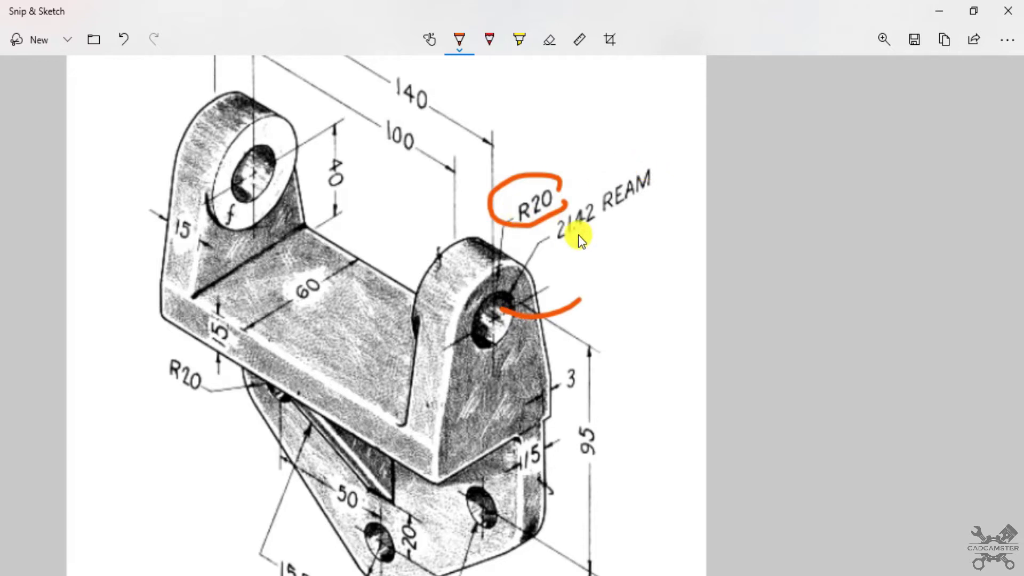
{"action": "key", "text": "ctrl+z"}
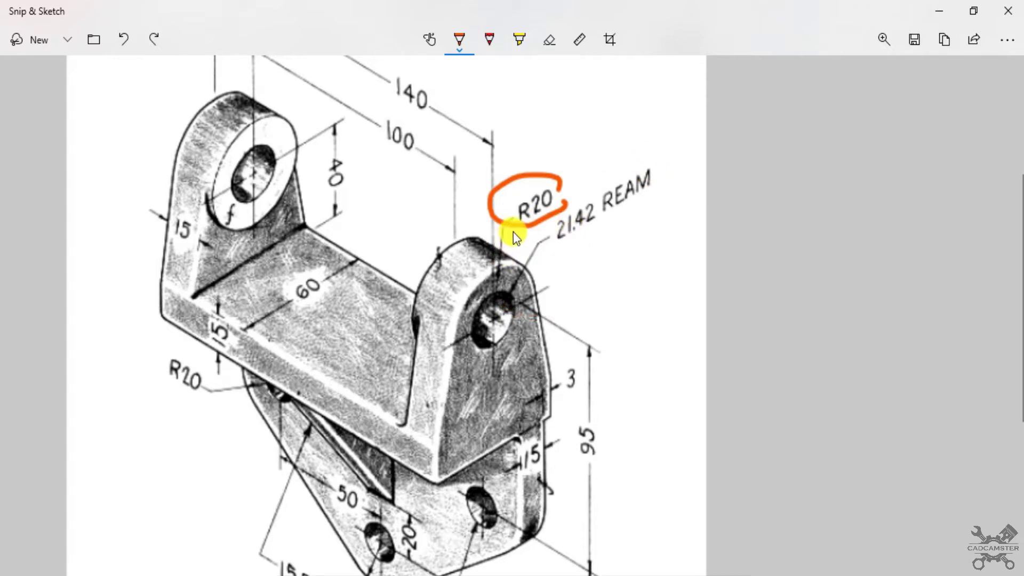
{"action": "key", "text": "ctrl+z"}
Circle R20, arrow the lug hole to 21.42 with a Ø symbol, circle REAM, then erase.
{"action": "left_click_drag", "start_coordinate": [510, 191], "coordinate": [545, 168]}
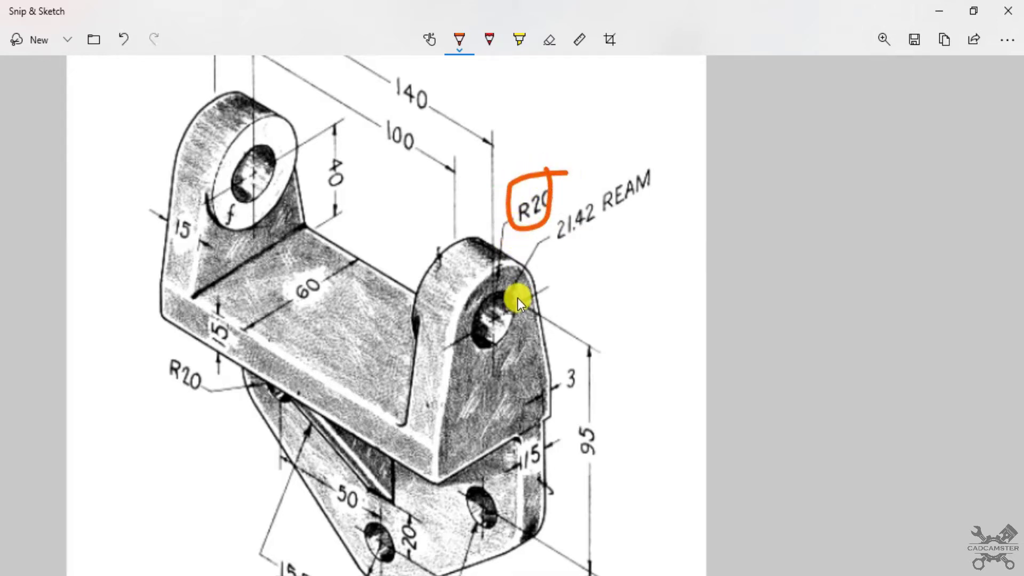
{"action": "left_click_drag", "start_coordinate": [527, 233], "coordinate": [557, 248]}
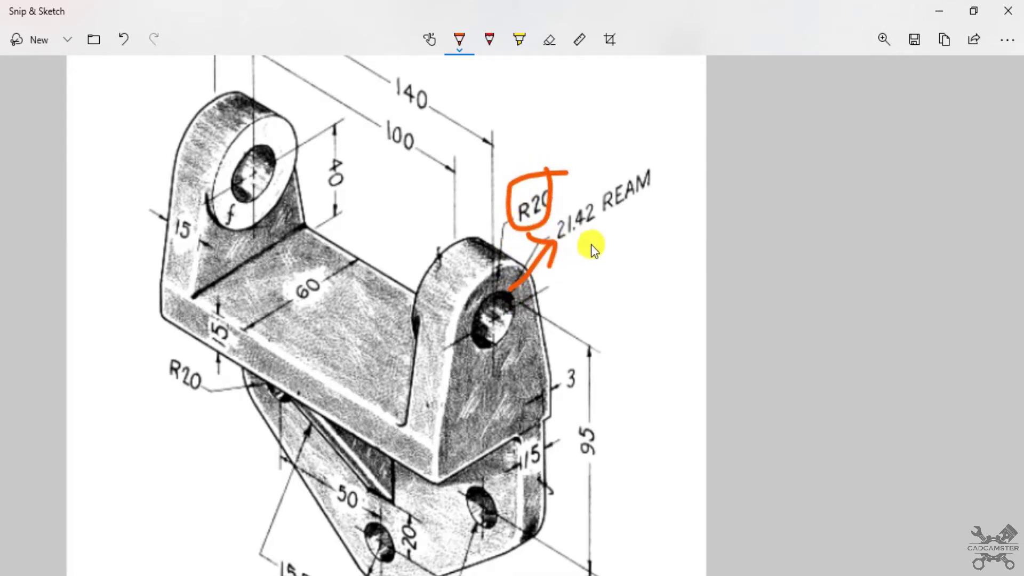
{"action": "left_click_drag", "start_coordinate": [593, 219], "coordinate": [587, 276]}
{"action": "mouse_move", "coordinate": [633, 161]}
{"action": "left_mouse_down"}
{"action": "mouse_move", "coordinate": [599, 210]}
{"action": "mouse_move", "coordinate": [660, 164]}
{"action": "left_mouse_up"}
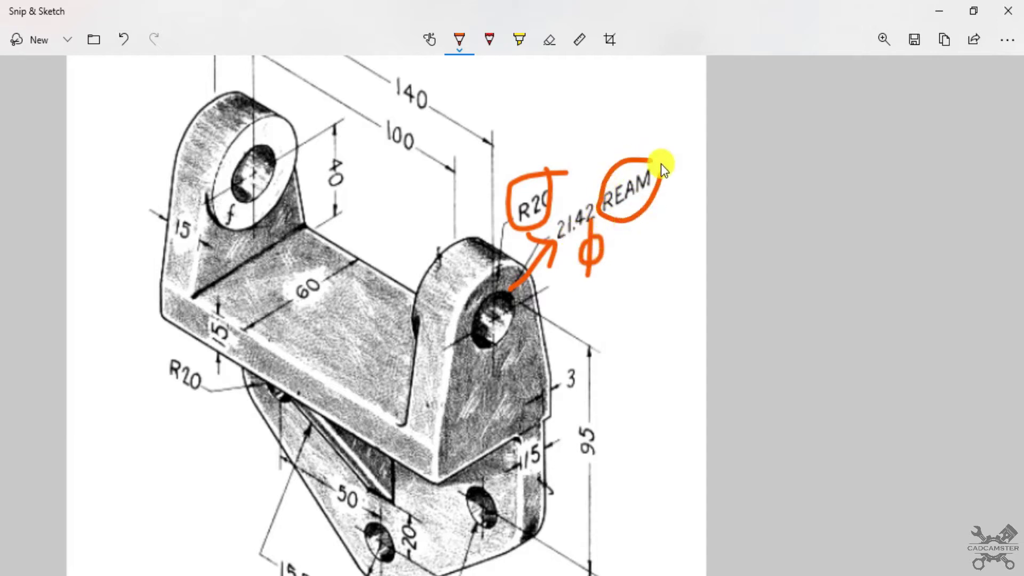
{"action": "key", "text": "ctrl+z"}
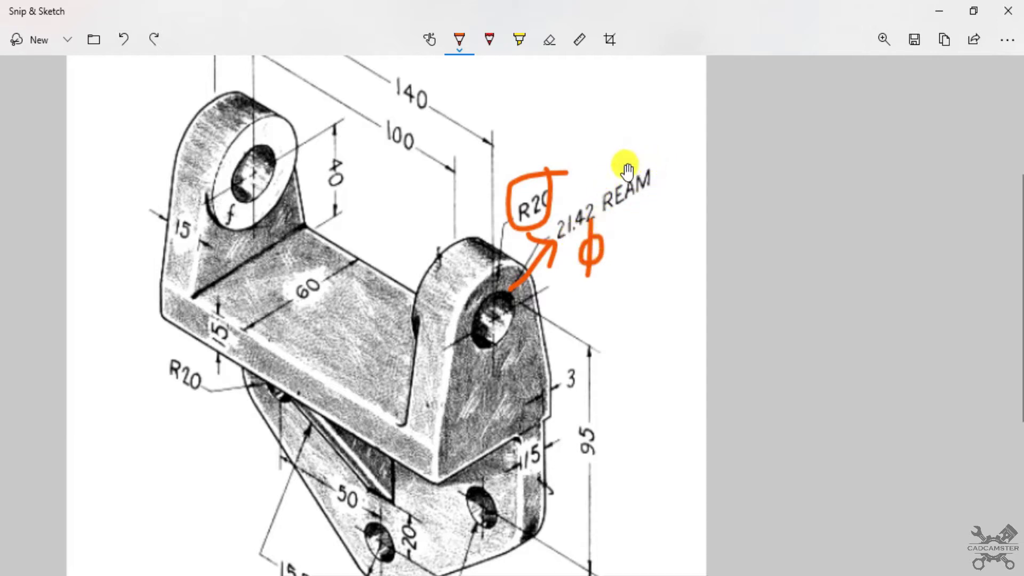
{"action": "key", "text": "ctrl+z"}
{"action": "key", "text": "ctrl+z"}
{"action": "key", "text": "ctrl+z"}
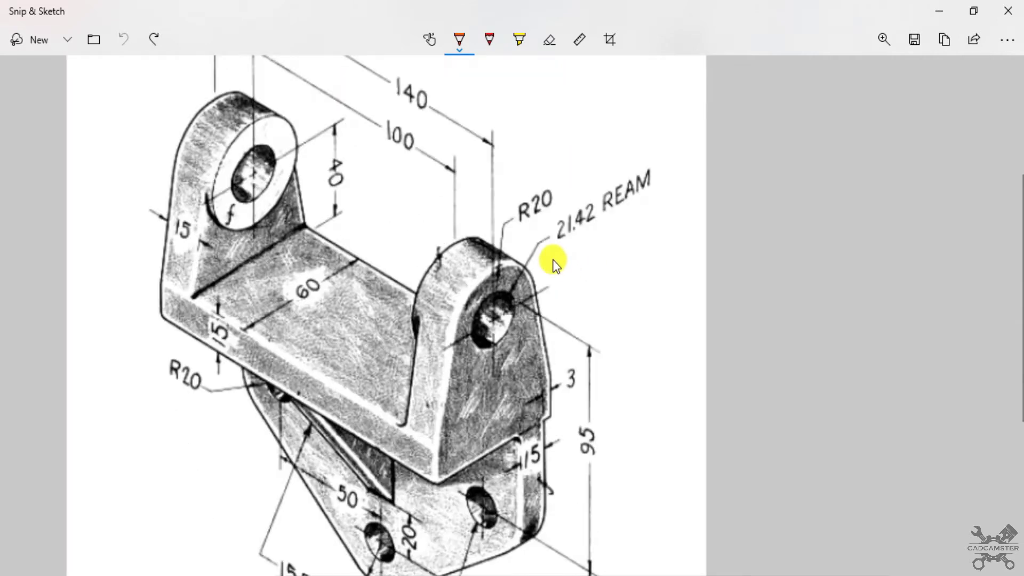
Mark the left lug's hole, its 20 dimension and a line across the lug, then erase.
{"action": "scroll", "coordinate": [550, 258], "scroll_direction": "down", "scroll_amount": 5}
{"action": "scroll", "coordinate": [279, 144], "scroll_direction": "up", "scroll_amount": 3}
{"action": "scroll", "coordinate": [253, 184], "scroll_direction": "up", "scroll_amount": 2}
{"action": "scroll", "coordinate": [205, 213], "scroll_direction": "up", "scroll_amount": 2, "text": "ctrl"}
{"action": "mouse_move", "coordinate": [220, 212]}
{"action": "left_mouse_down"}
{"action": "mouse_move", "coordinate": [228, 209]}
{"action": "mouse_move", "coordinate": [209, 232]}
{"action": "left_mouse_up"}
{"action": "scroll", "coordinate": [241, 242], "scroll_direction": "up", "scroll_amount": 1}
{"action": "scroll", "coordinate": [241, 242], "scroll_direction": "up", "scroll_amount": 2}
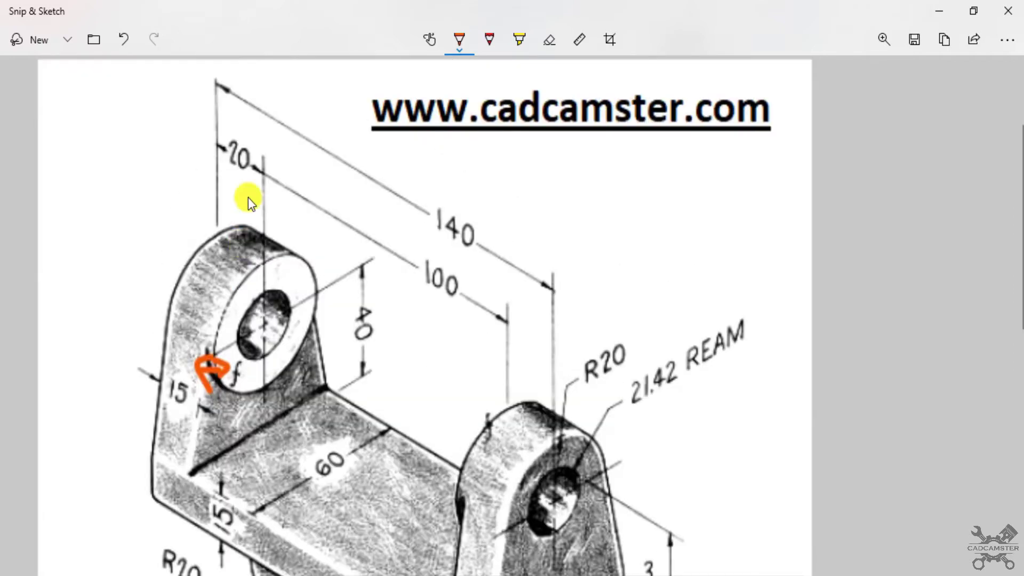
{"action": "left_click_drag", "start_coordinate": [204, 178], "coordinate": [254, 132]}
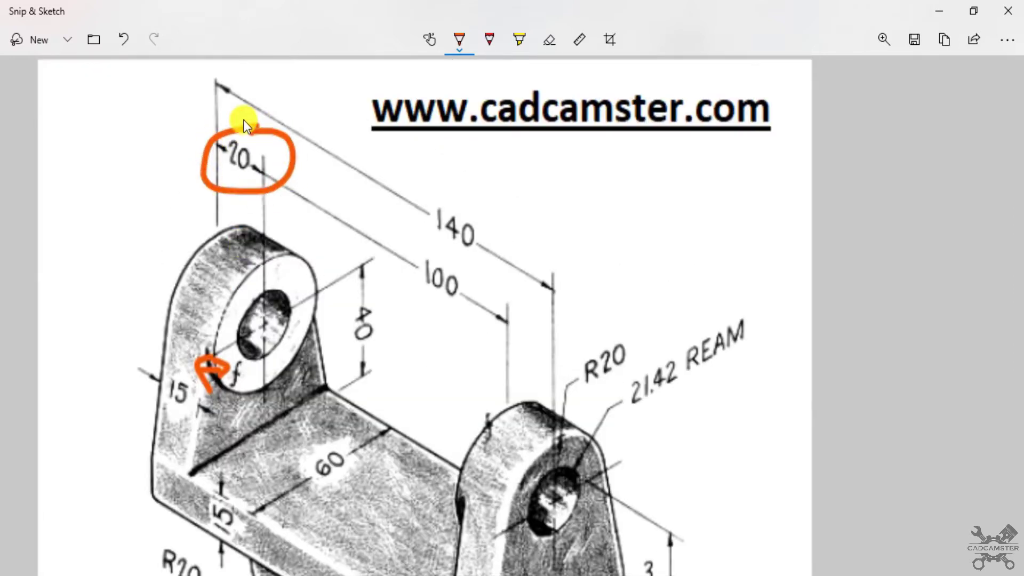
{"action": "left_click_drag", "start_coordinate": [171, 305], "coordinate": [214, 319]}
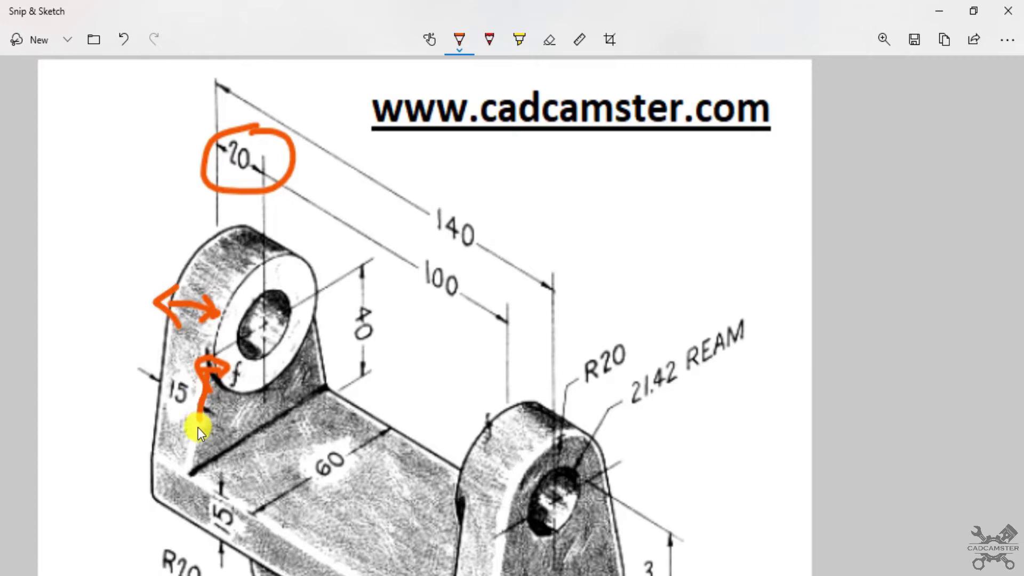
{"action": "left_click_drag", "start_coordinate": [224, 308], "coordinate": [216, 318]}
{"action": "key", "text": "ctrl+z"}
{"action": "key", "text": "ctrl+z"}
{"action": "key", "text": "ctrl+z"}
{"action": "key", "text": "ctrl+z"}
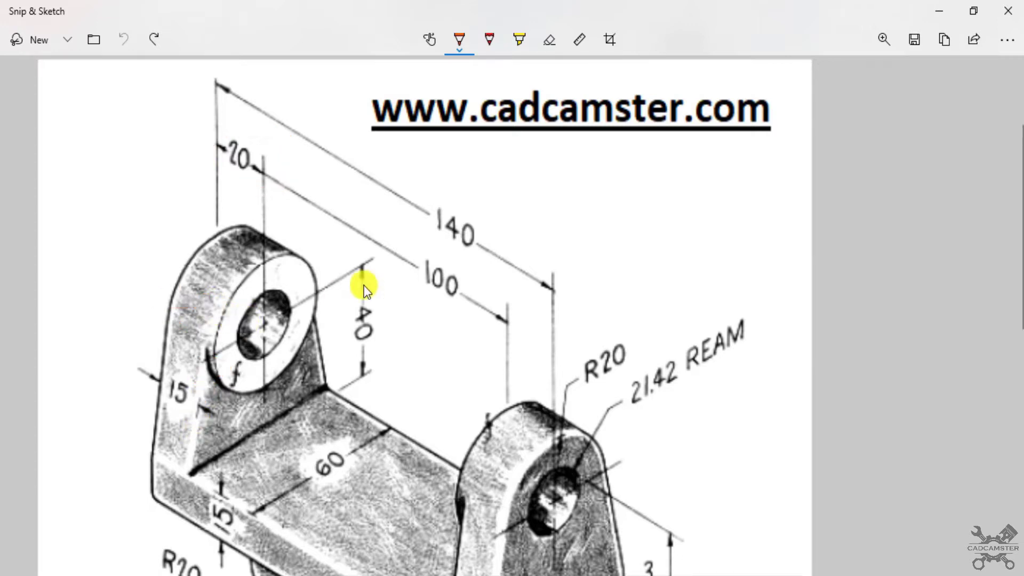
Circle the lower flange hole and bracket the 3 offset dimension, then erase the marks.
{"action": "scroll", "coordinate": [464, 406], "scroll_direction": "down", "scroll_amount": 5}
{"action": "scroll", "coordinate": [496, 421], "scroll_direction": "up", "scroll_amount": 2, "text": "ctrl"}
{"action": "scroll", "coordinate": [672, 288], "scroll_direction": "up", "scroll_amount": 2}
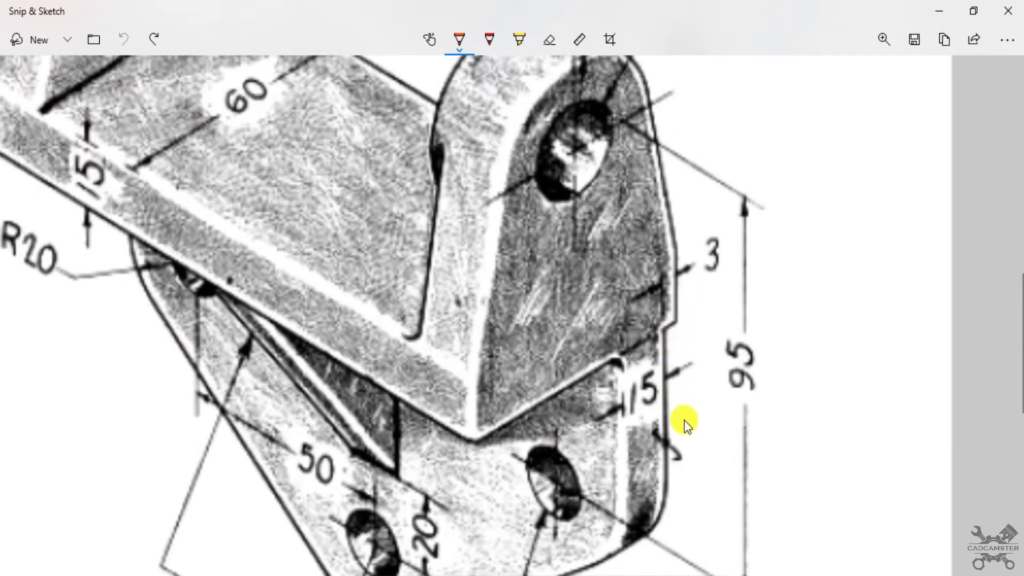
{"action": "left_click_drag", "start_coordinate": [685, 419], "coordinate": [661, 446]}
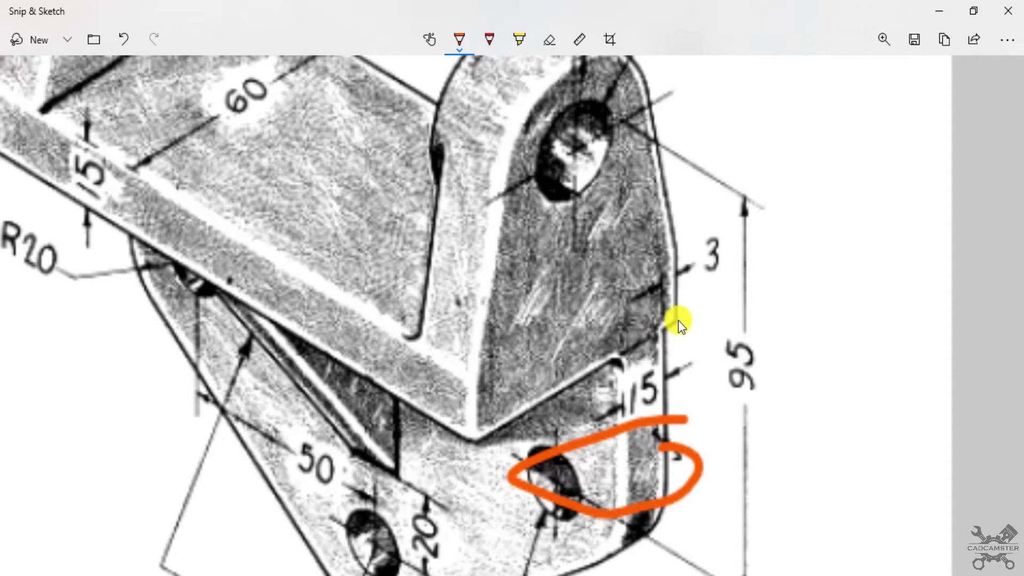
{"action": "mouse_move", "coordinate": [735, 229]}
{"action": "left_mouse_down"}
{"action": "mouse_move", "coordinate": [741, 273]}
{"action": "mouse_move", "coordinate": [679, 322]}
{"action": "left_mouse_up"}
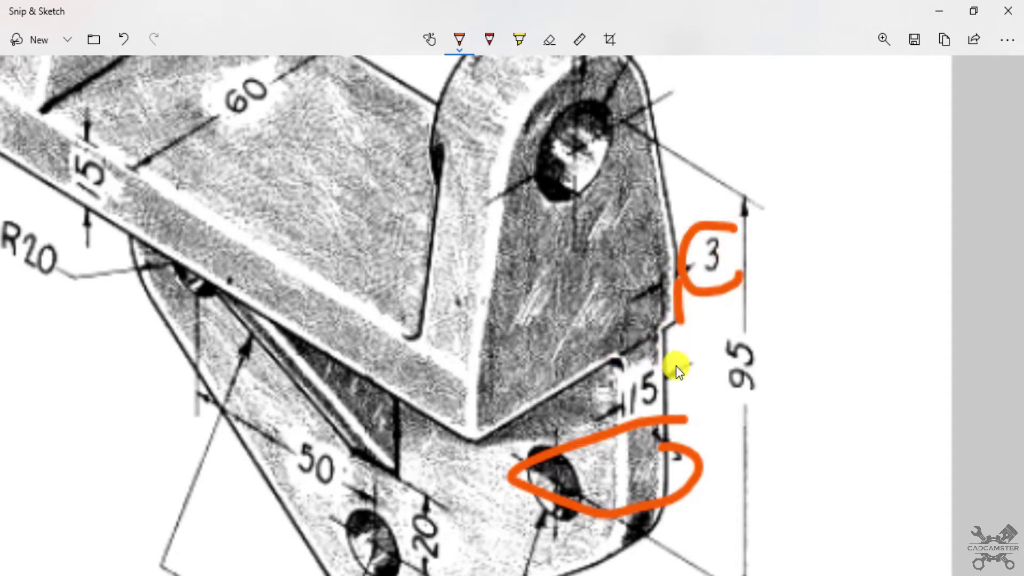
{"action": "key", "text": "ctrl+z"}
{"action": "key", "text": "ctrl+z"}
{"action": "key", "text": "ctrl+z"}
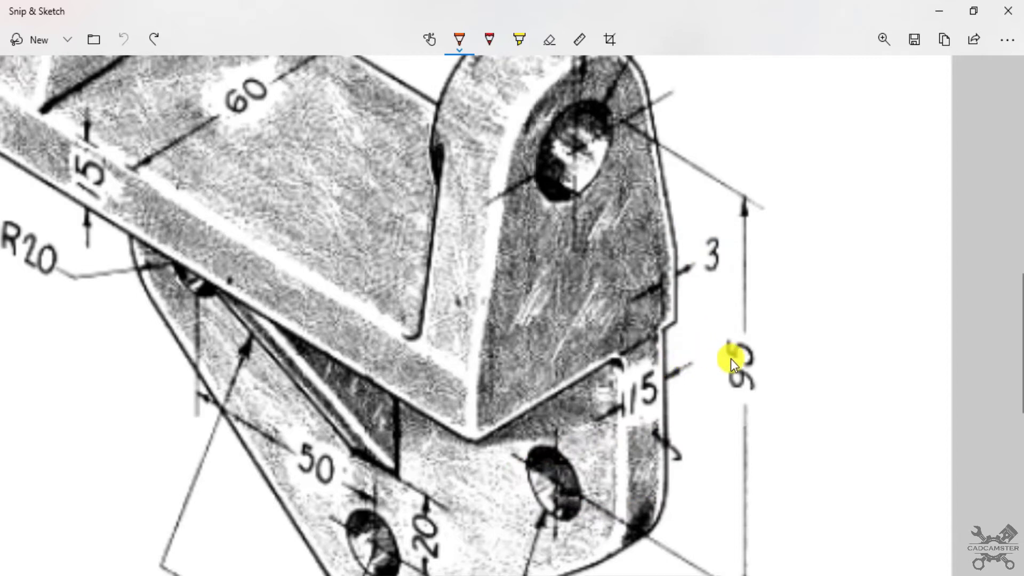
Circle the Ø15 hole callout and the lower-right flange hole, then erase them.
{"action": "scroll", "coordinate": [731, 368], "scroll_direction": "down", "scroll_amount": 2, "text": "ctrl"}
{"action": "scroll", "coordinate": [727, 384], "scroll_direction": "down", "scroll_amount": 1, "text": "ctrl"}
{"action": "scroll", "coordinate": [679, 384], "scroll_direction": "down", "scroll_amount": 2, "text": "ctrl"}
{"action": "scroll", "coordinate": [624, 425], "scroll_direction": "up", "scroll_amount": 2, "text": "ctrl"}
{"action": "scroll", "coordinate": [624, 448], "scroll_direction": "up", "scroll_amount": 1, "text": "ctrl"}
{"action": "scroll", "coordinate": [694, 496], "scroll_direction": "down", "scroll_amount": 2, "text": "ctrl"}
{"action": "scroll", "coordinate": [654, 524], "scroll_direction": "down", "scroll_amount": 1, "text": "ctrl"}
{"action": "scroll", "coordinate": [643, 565], "scroll_direction": "up", "scroll_amount": 1, "text": "ctrl"}
{"action": "mouse_move", "coordinate": [666, 485]}
{"action": "left_mouse_down"}
{"action": "mouse_move", "coordinate": [613, 493]}
{"action": "mouse_move", "coordinate": [647, 453]}
{"action": "left_mouse_up"}
{"action": "scroll", "coordinate": [632, 444], "scroll_direction": "up", "scroll_amount": 2, "text": "ctrl"}
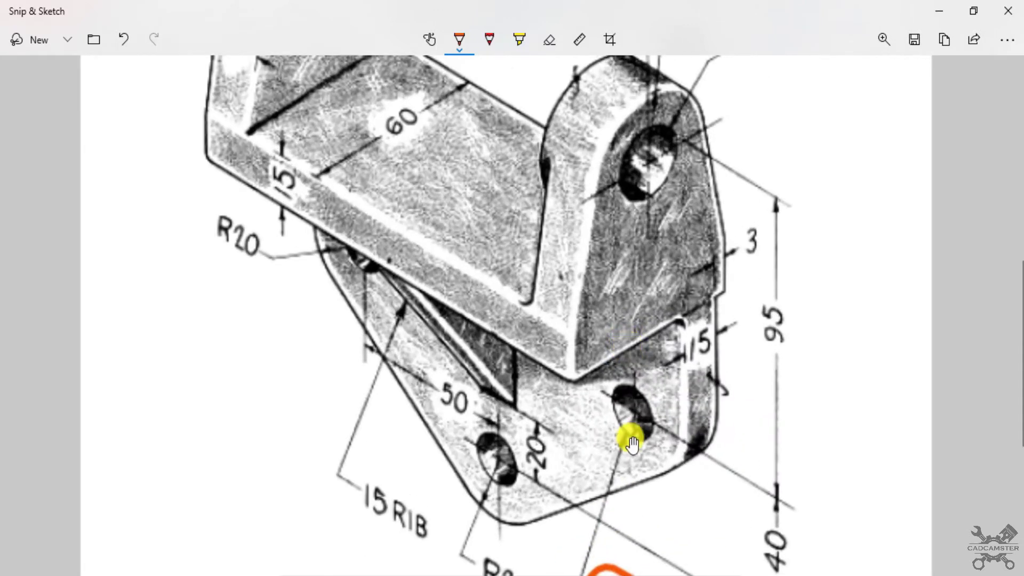
{"action": "left_click_drag", "start_coordinate": [619, 389], "coordinate": [637, 405]}
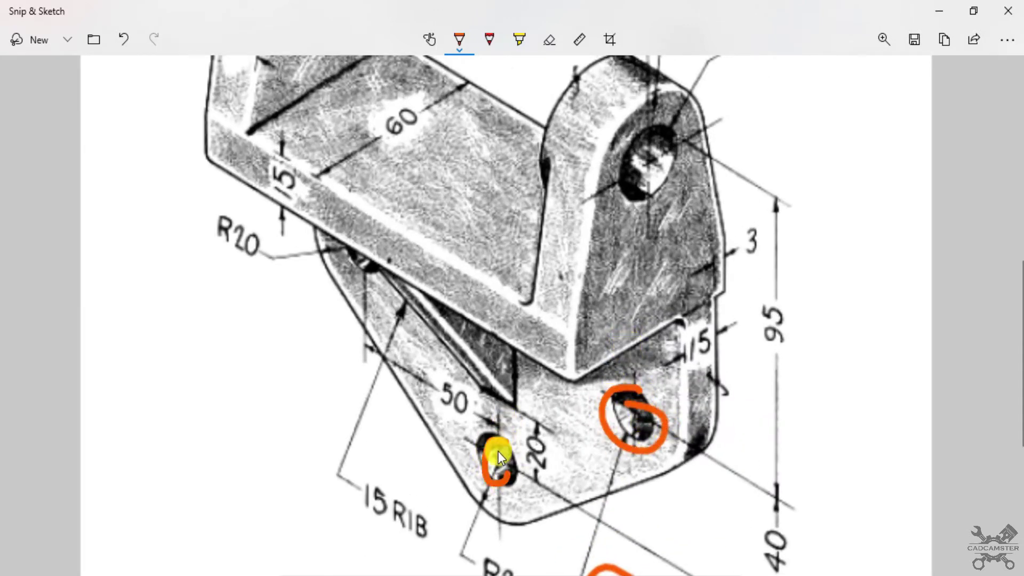
{"action": "scroll", "coordinate": [357, 257], "scroll_direction": "down", "scroll_amount": 1, "text": "ctrl"}
{"action": "scroll", "coordinate": [362, 265], "scroll_direction": "up", "scroll_amount": 1, "text": "ctrl"}
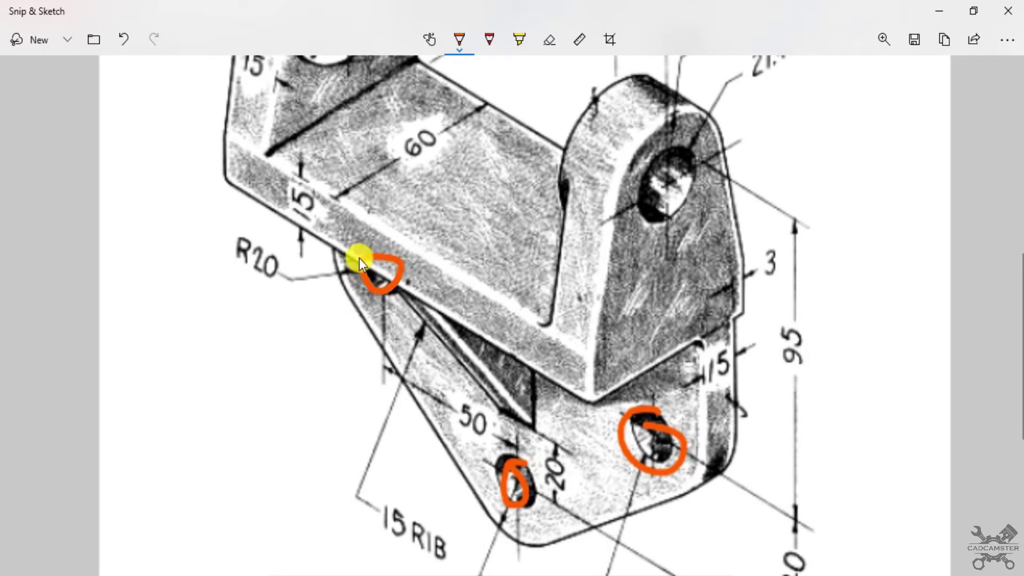
{"action": "key", "text": "ctrl+z"}
Mark the flange corner near 50 and trace the rib, erase it, and fit the page.
{"action": "key", "text": "ctrl+z"}
{"action": "key", "text": "ctrl+z"}
{"action": "mouse_move", "coordinate": [505, 356]}
{"action": "left_mouse_down"}
{"action": "mouse_move", "coordinate": [527, 411]}
{"action": "mouse_move", "coordinate": [520, 360]}
{"action": "left_mouse_up"}
{"action": "key", "text": "ctrl+z"}
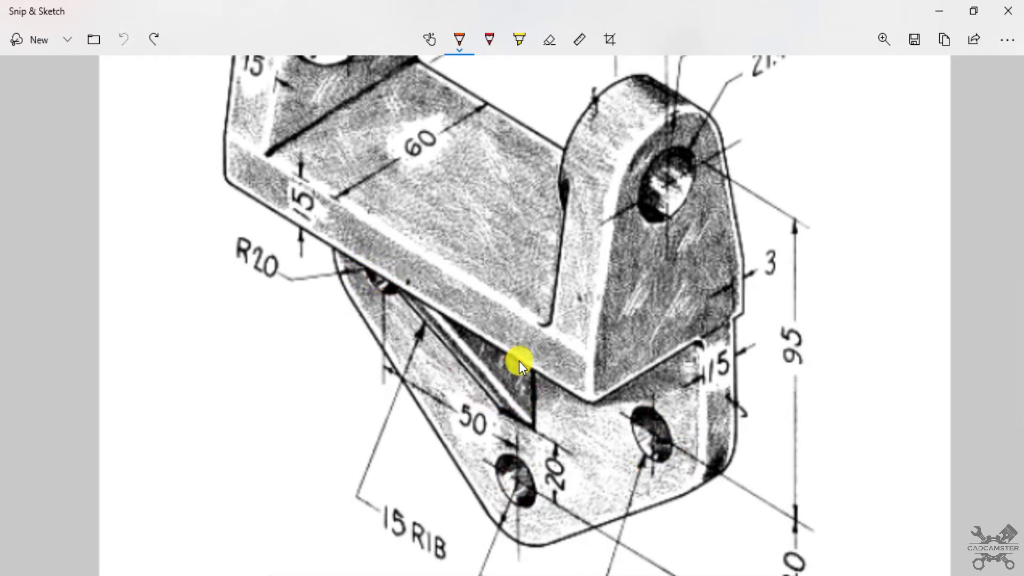
{"action": "scroll", "coordinate": [533, 384], "scroll_direction": "up", "scroll_amount": 1}
{"action": "scroll", "coordinate": [534, 384], "scroll_direction": "down", "scroll_amount": 2}
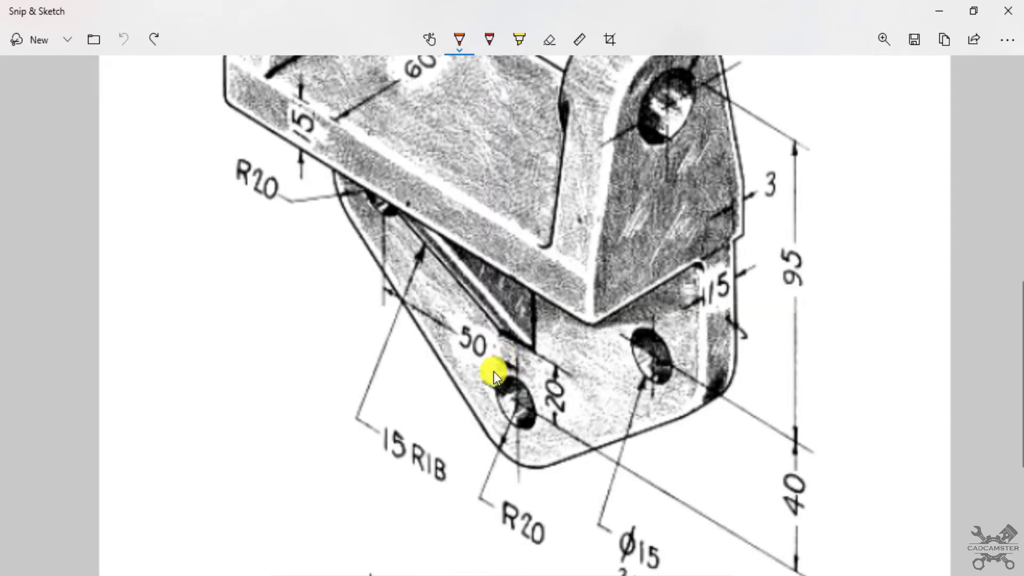
{"action": "mouse_move", "coordinate": [440, 258]}
{"action": "left_mouse_down"}
{"action": "mouse_move", "coordinate": [529, 344]}
{"action": "mouse_move", "coordinate": [513, 389]}
{"action": "left_mouse_up"}
{"action": "left_click_drag", "start_coordinate": [519, 443], "coordinate": [519, 446]}
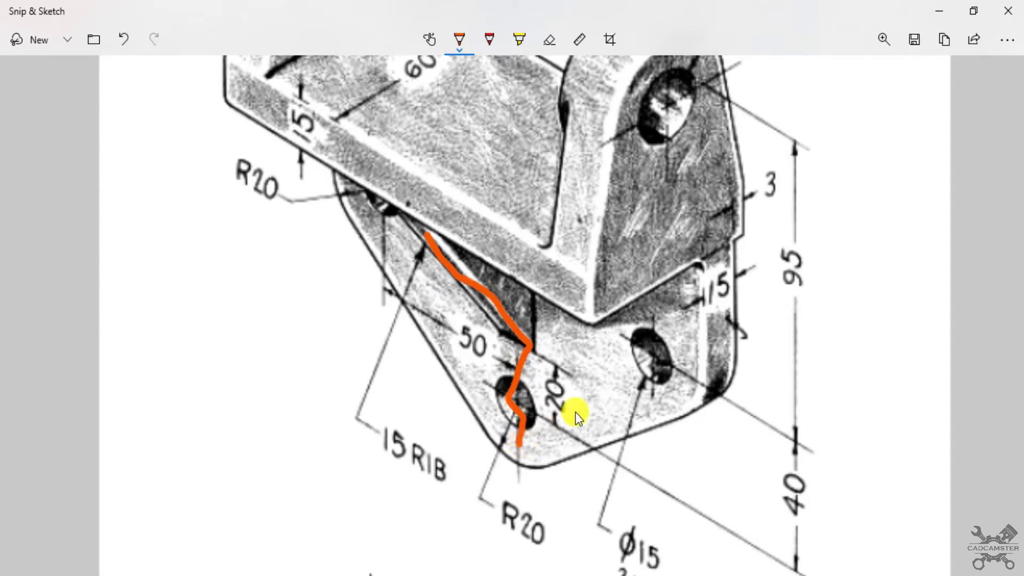
{"action": "key", "text": "ctrl+z"}
{"action": "scroll", "coordinate": [581, 413], "scroll_direction": "up", "scroll_amount": 2}
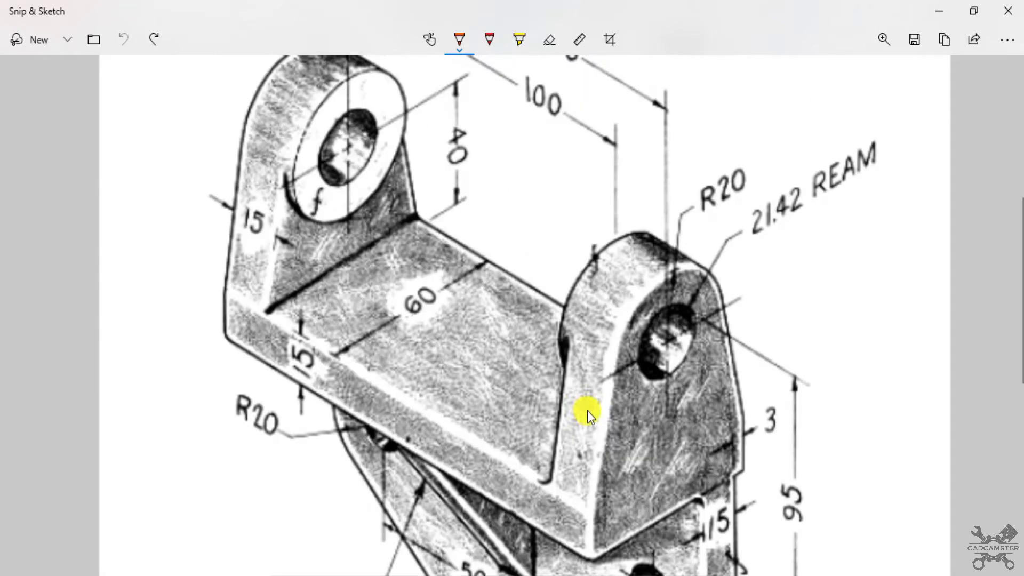
{"action": "scroll", "coordinate": [565, 384], "scroll_direction": "down", "scroll_amount": 2, "text": "ctrl"}
{"action": "scroll", "coordinate": [568, 398], "scroll_direction": "down", "scroll_amount": 1, "text": "ctrl"}
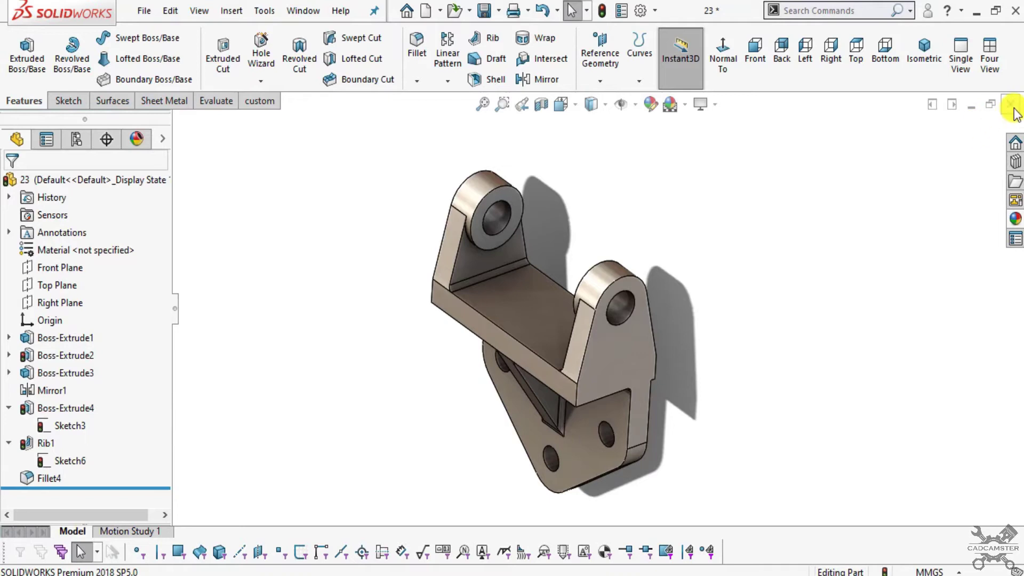
Save and close the bracket, create new part Part4, and apply the Plain White scene.
{"action": "left_click", "coordinate": [1012, 105]}
{"action": "left_click", "coordinate": [506, 263]}
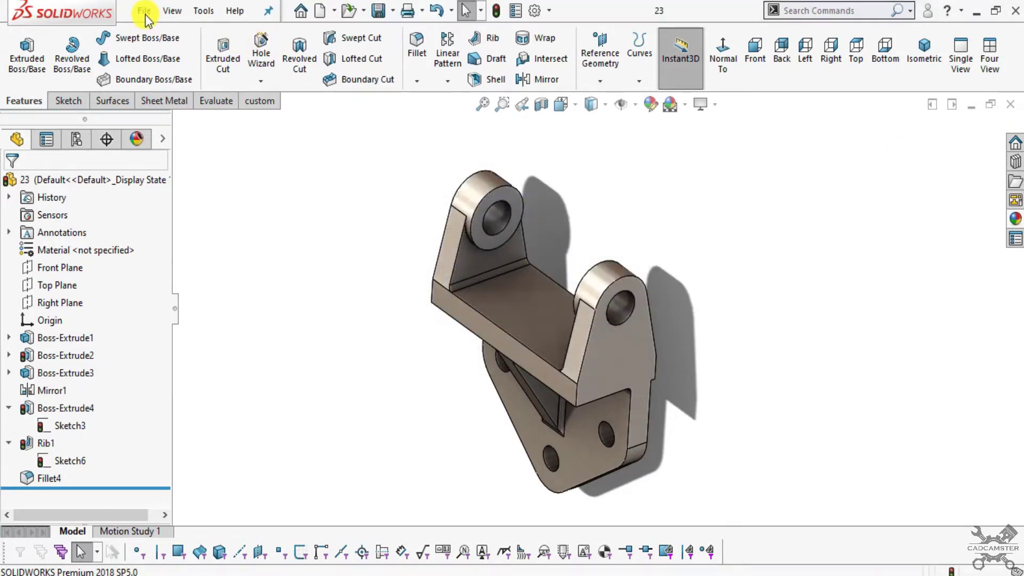
{"action": "left_click", "coordinate": [145, 14]}
{"action": "left_click", "coordinate": [151, 31]}
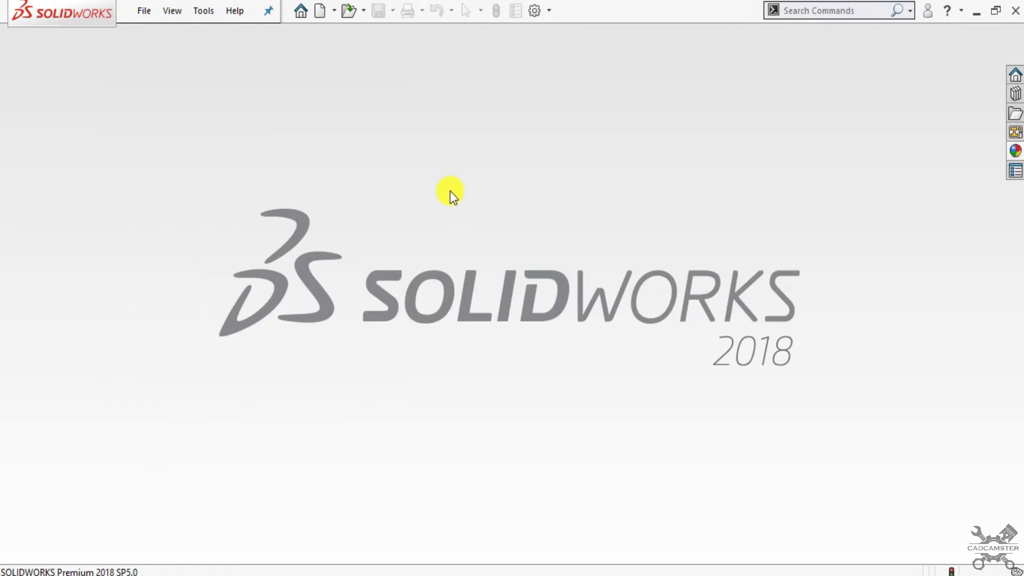
{"action": "left_click", "coordinate": [588, 389]}
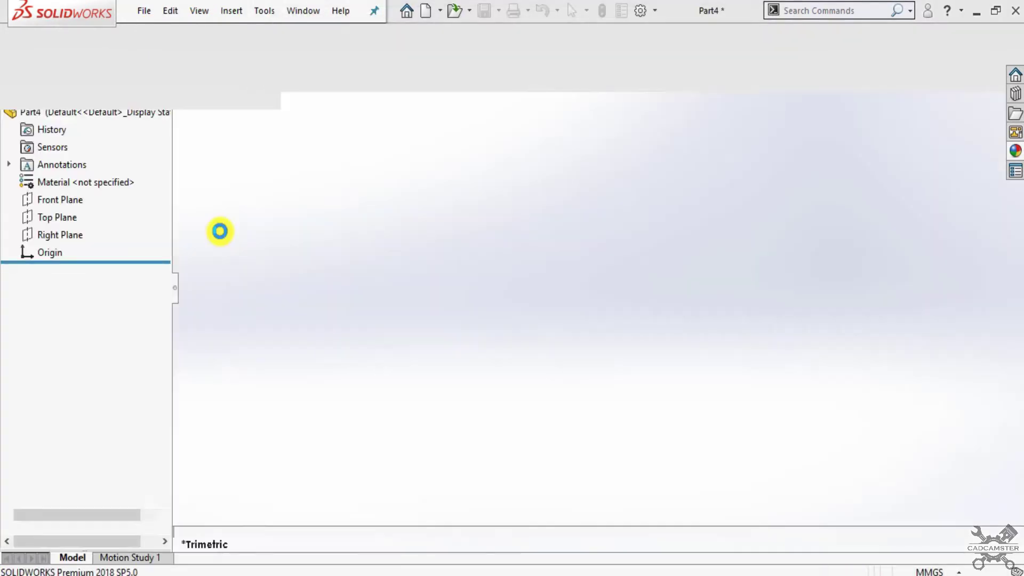
{"action": "left_click", "coordinate": [683, 105]}
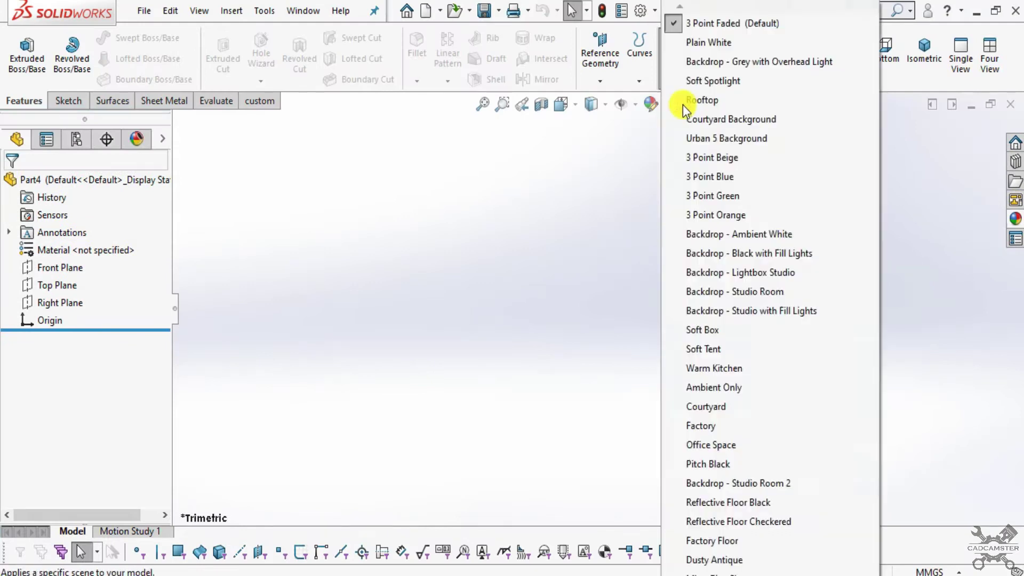
{"action": "left_click", "coordinate": [693, 43]}
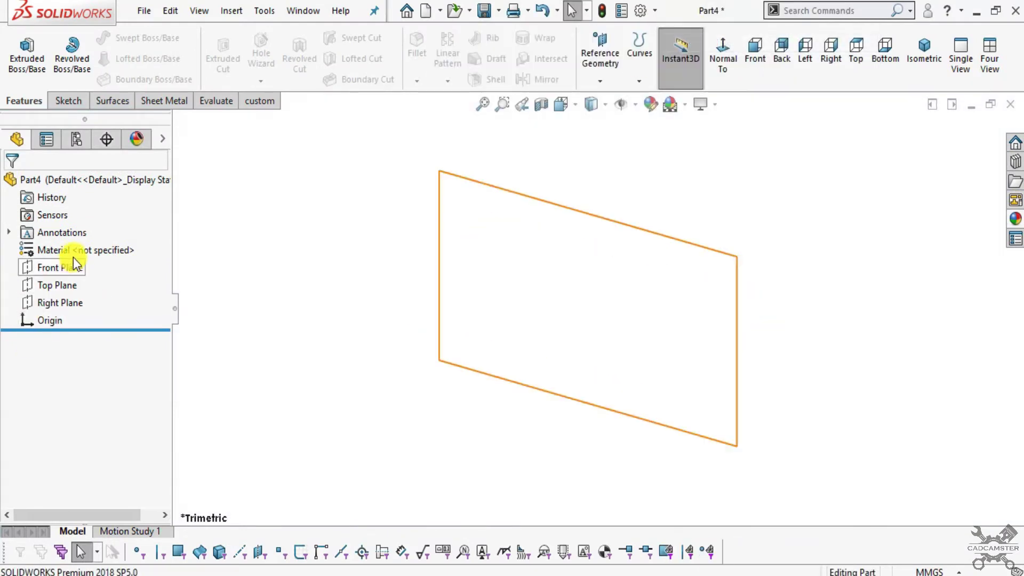
Sketch a corner rectangle from the origin on the Front Plane.
{"action": "left_click", "coordinate": [59, 266]}
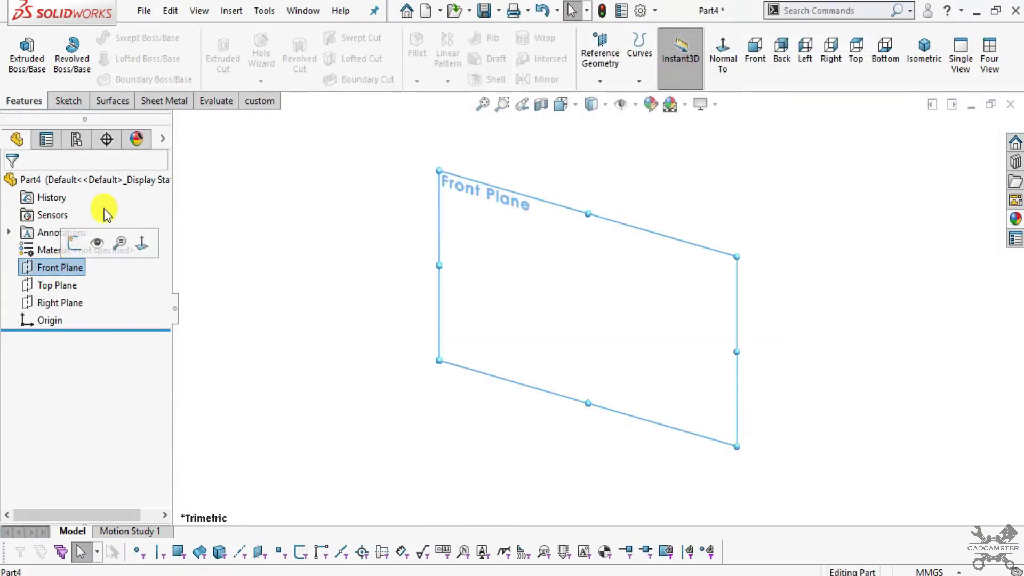
{"action": "left_click", "coordinate": [68, 101]}
{"action": "left_click", "coordinate": [16, 48]}
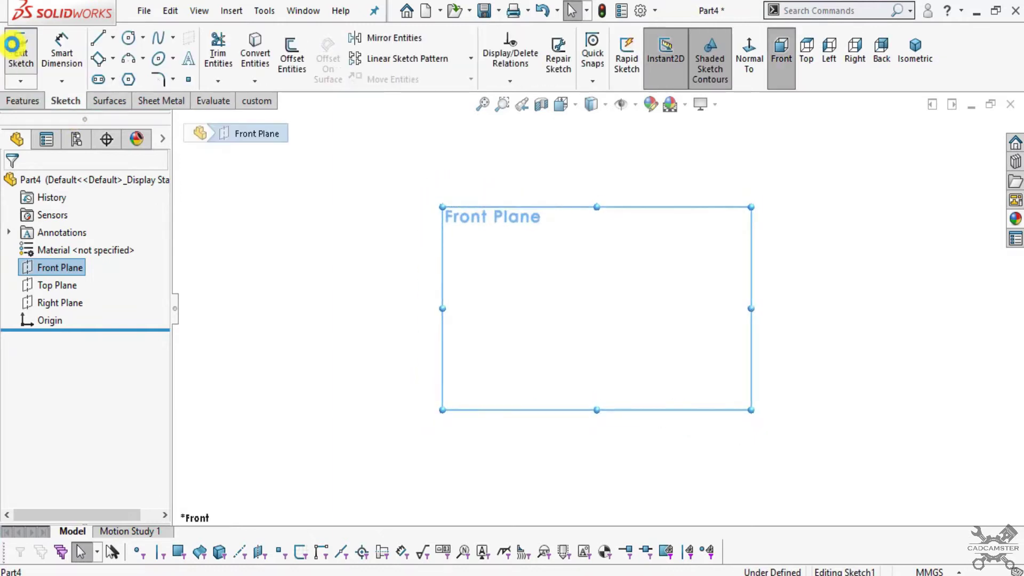
{"action": "left_click", "coordinate": [113, 59]}
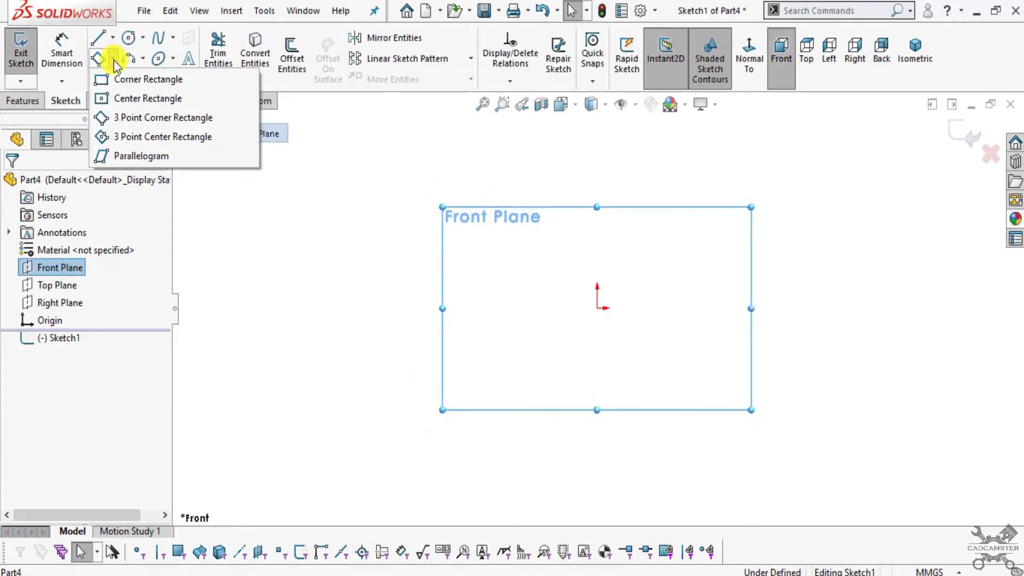
{"action": "left_click", "coordinate": [147, 79]}
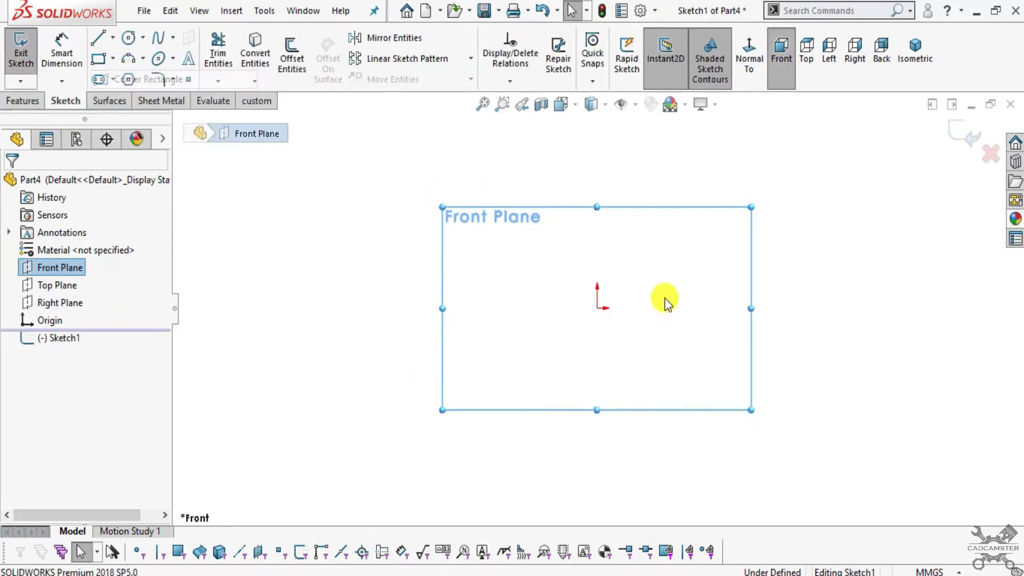
{"action": "left_click", "coordinate": [597, 308]}
{"action": "left_click", "coordinate": [894, 220]}
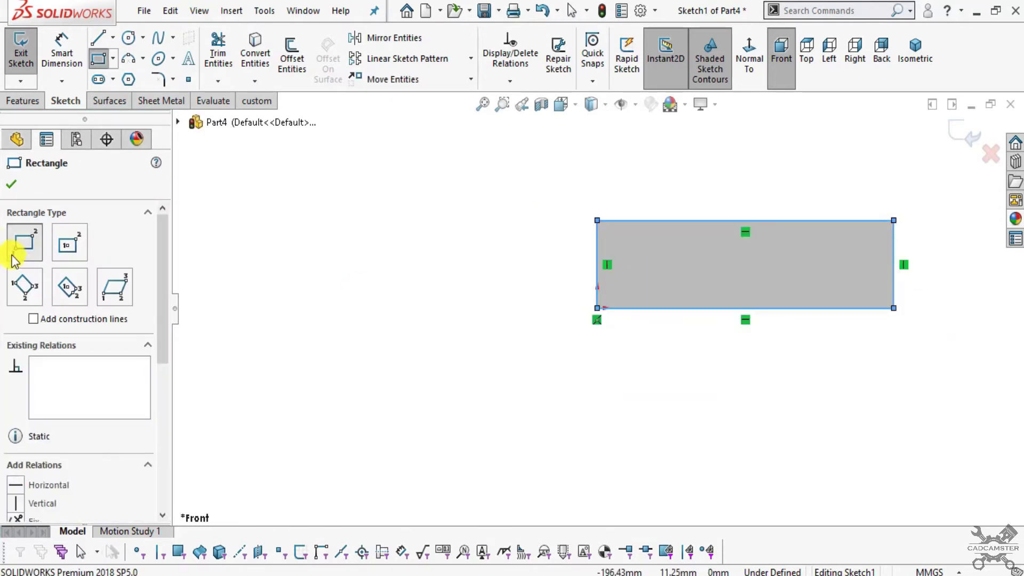
{"action": "left_click", "coordinate": [10, 184]}
Activate Smart Dimension and adjust the view around the rectangle.
{"action": "left_click", "coordinate": [61, 53]}
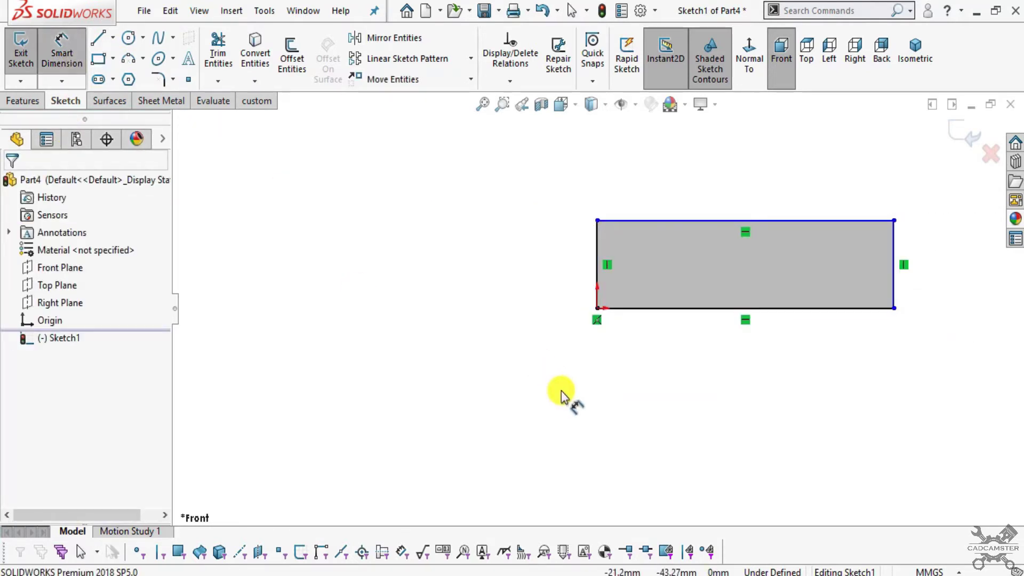
{"action": "scroll", "coordinate": [784, 228], "scroll_direction": "down", "scroll_amount": 2}
{"action": "scroll", "coordinate": [681, 343], "scroll_direction": "down", "scroll_amount": 3}
{"action": "scroll", "coordinate": [622, 137], "scroll_direction": "up", "scroll_amount": 1}
{"action": "middle_click_drag", "start_coordinate": [622, 137], "coordinate": [606, 240], "text": "ctrl"}
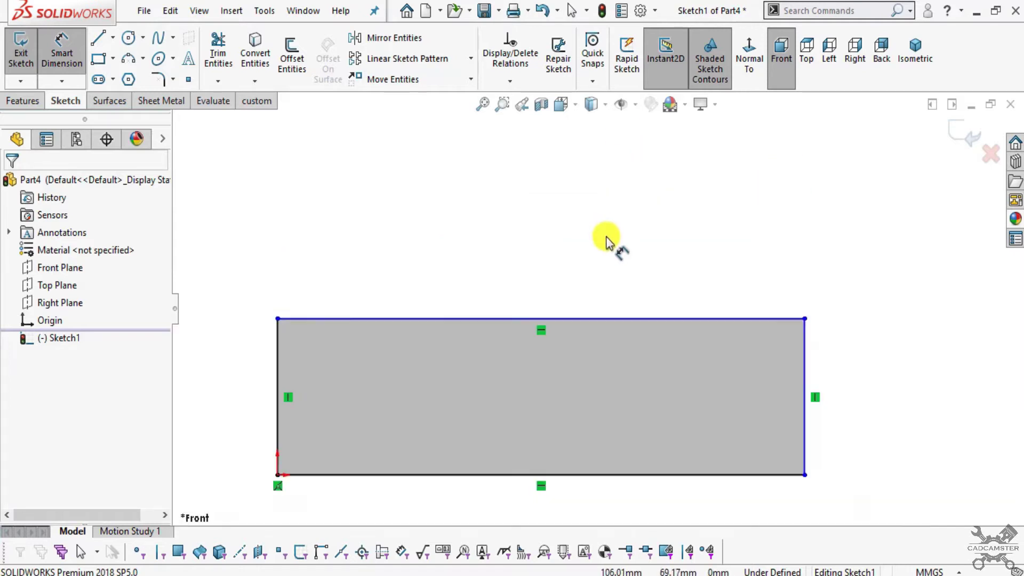
{"action": "scroll", "coordinate": [596, 306], "scroll_direction": "up", "scroll_amount": 3}
{"action": "scroll", "coordinate": [589, 372], "scroll_direction": "down", "scroll_amount": 1}
Circle the 15, 60 and 140 dimensions on the drawing, erase them, and return to SOLIDWORKS.
{"action": "key", "text": "alt+Tab"}
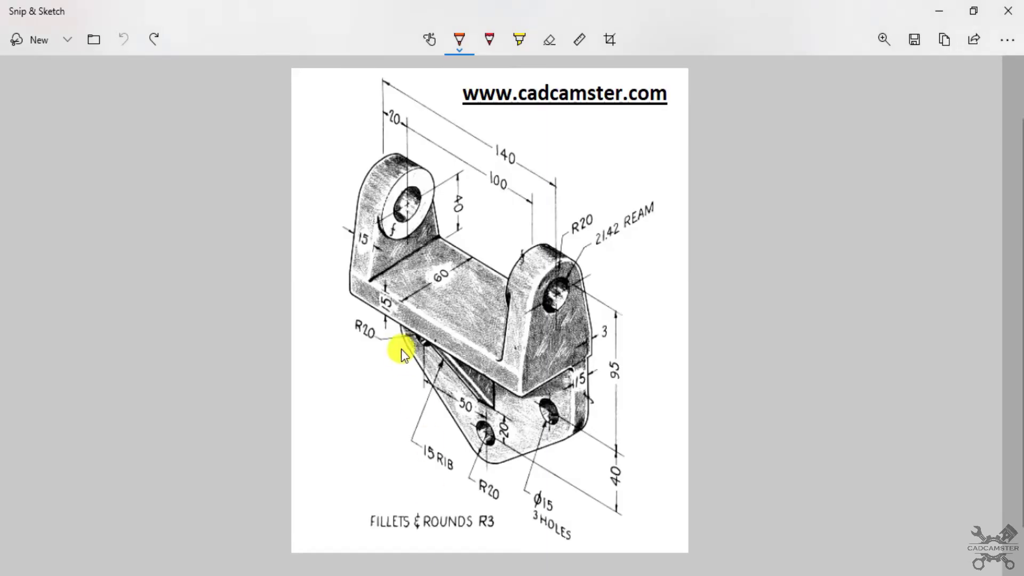
{"action": "scroll", "coordinate": [392, 302], "scroll_direction": "up", "scroll_amount": 1, "text": "ctrl"}
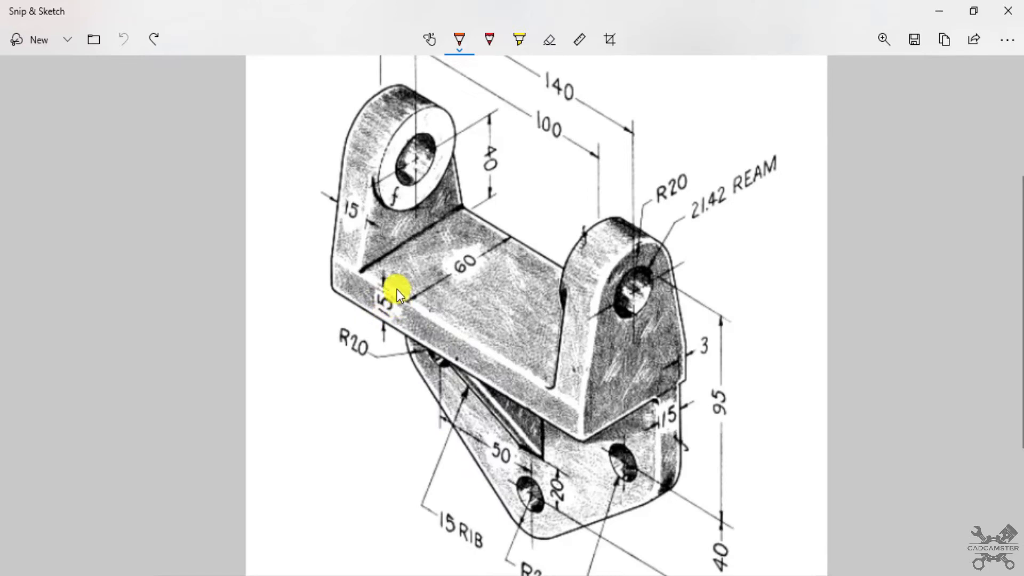
{"action": "left_click_drag", "start_coordinate": [395, 336], "coordinate": [408, 309]}
{"action": "scroll", "coordinate": [580, 414], "scroll_direction": "up", "scroll_amount": 2}
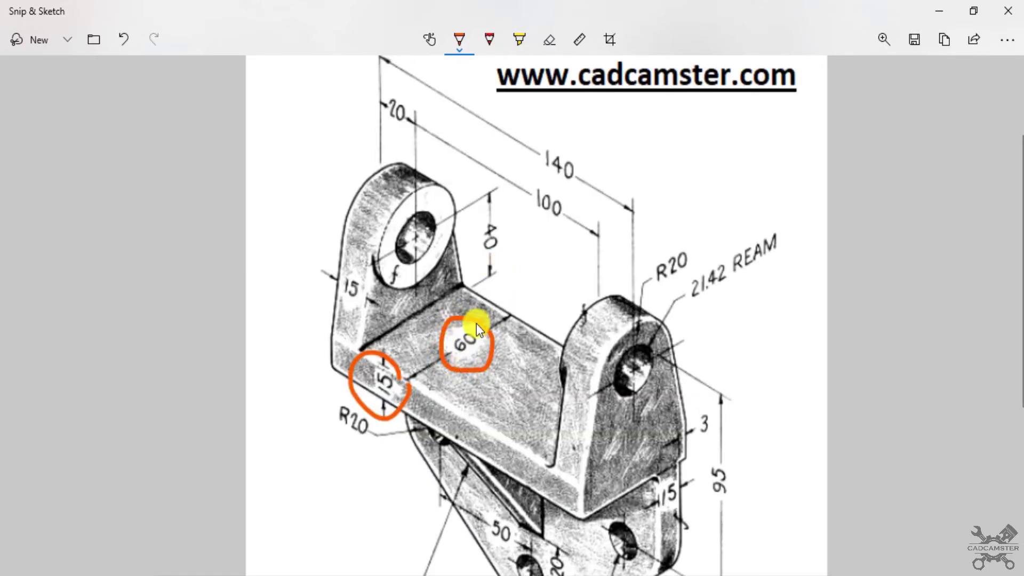
{"action": "scroll", "coordinate": [507, 379], "scroll_direction": "down", "scroll_amount": 3}
{"action": "scroll", "coordinate": [498, 366], "scroll_direction": "up", "scroll_amount": 3}
{"action": "left_click_drag", "start_coordinate": [594, 155], "coordinate": [534, 143]}
{"action": "left_click_drag", "start_coordinate": [565, 181], "coordinate": [557, 144]}
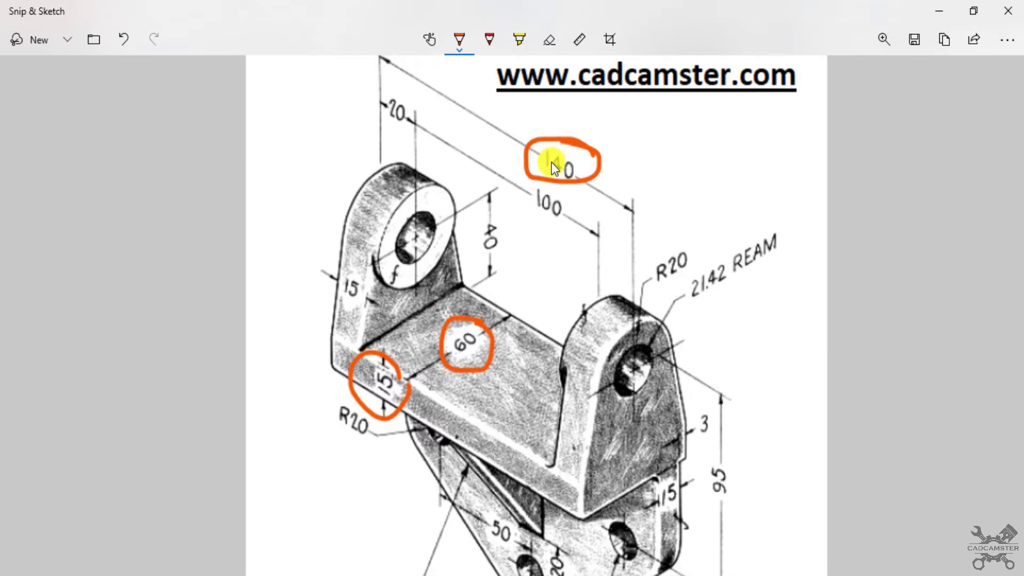
{"action": "key", "text": "ctrl+z"}
{"action": "key", "text": "ctrl+z"}
{"action": "key", "text": "ctrl+z"}
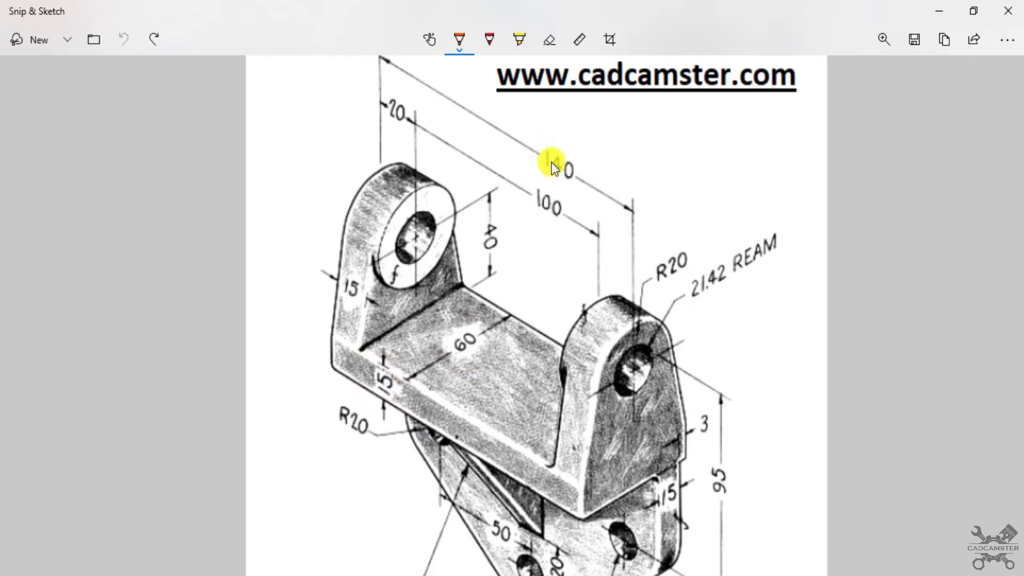
{"action": "key", "text": "alt+Tab"}
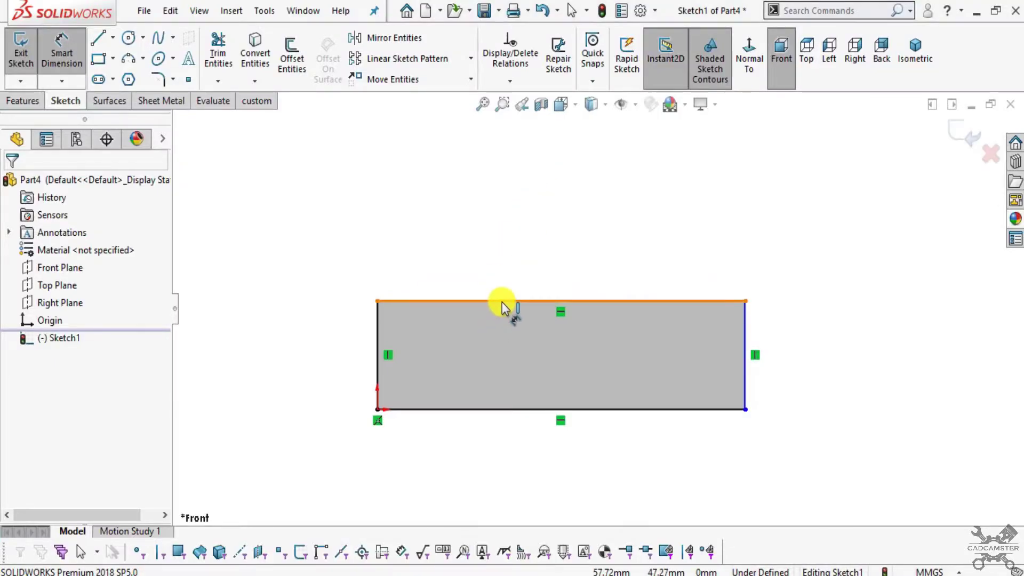
Dimension the rectangle's top edge to 140 mm.
{"action": "left_click", "coordinate": [502, 302]}
{"action": "left_click", "coordinate": [525, 254]}
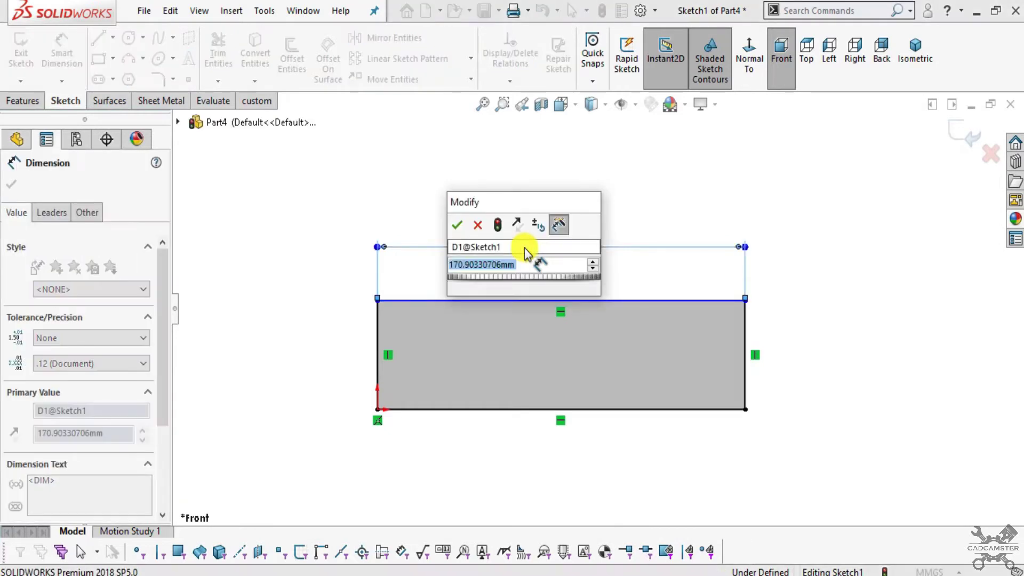
{"action": "type", "text": "140"}
{"action": "key", "text": "Return"}
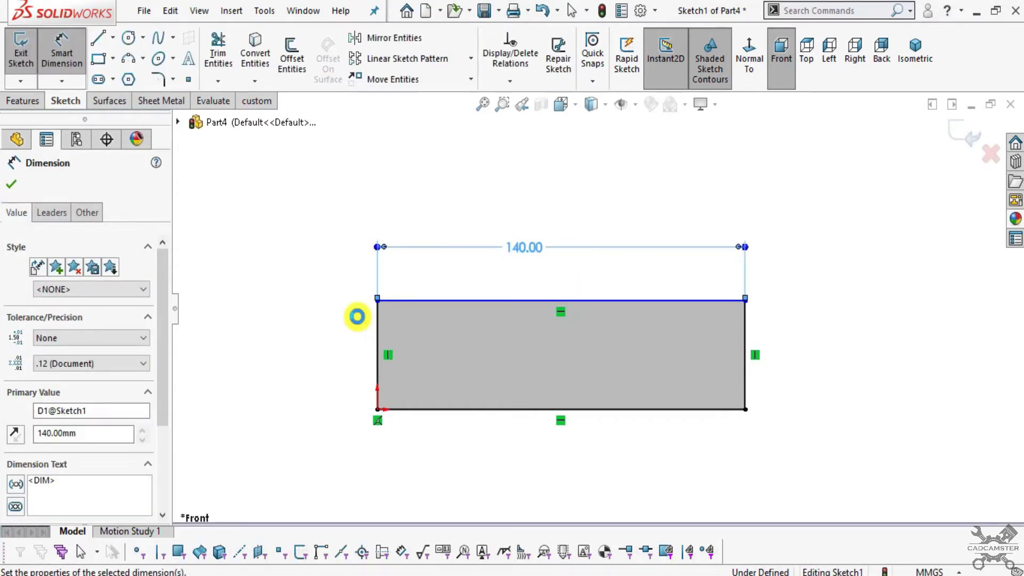
{"action": "left_click", "coordinate": [325, 305]}
{"action": "key", "text": "alt+Tab"}
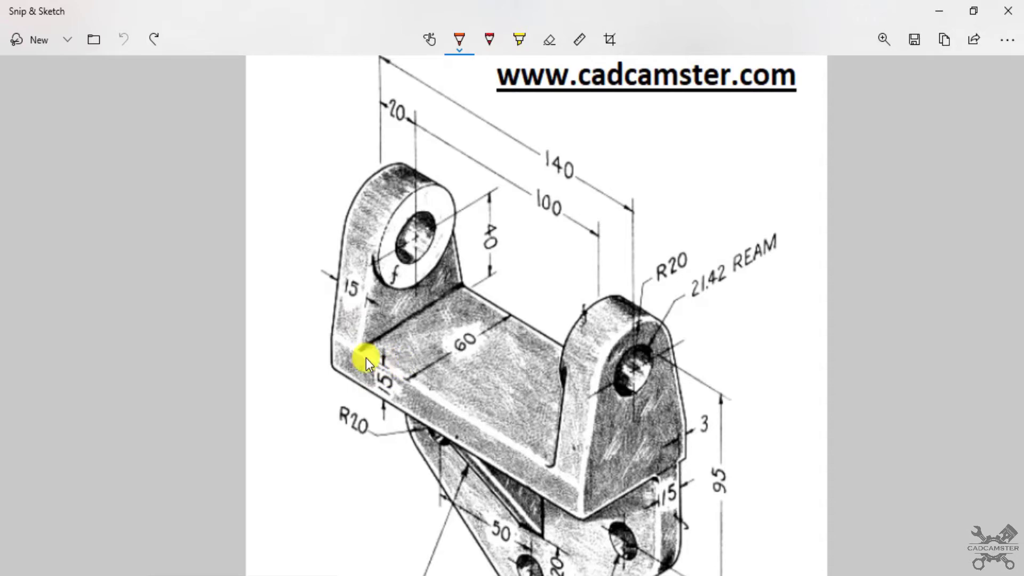
{"action": "key", "text": "alt+Tab"}
Dimension the rectangle's left edge to 15 mm, fully defining the sketch.
{"action": "left_click", "coordinate": [377, 317]}
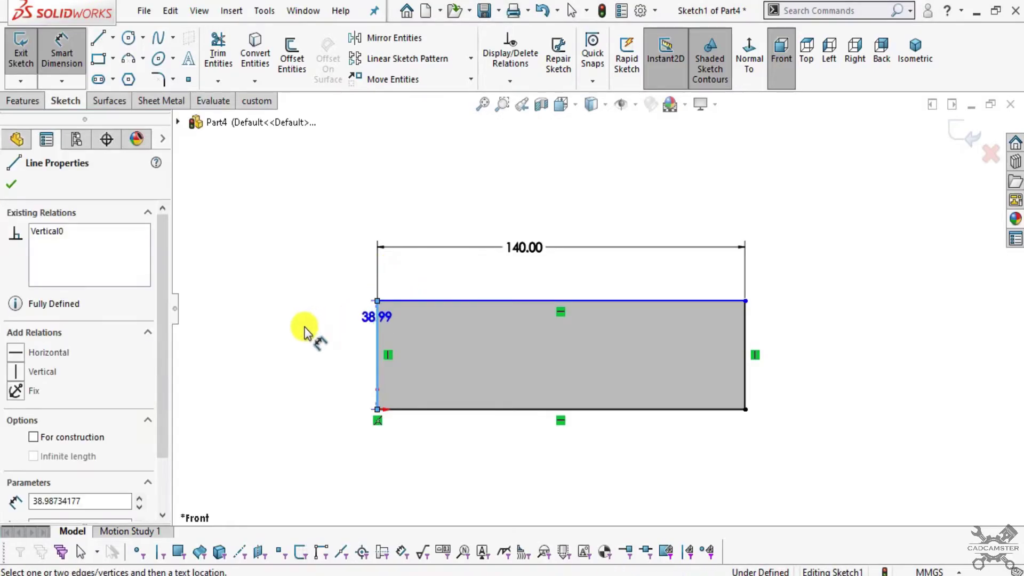
{"action": "left_click", "coordinate": [305, 330]}
{"action": "type", "text": "15"}
{"action": "key", "text": "Return"}
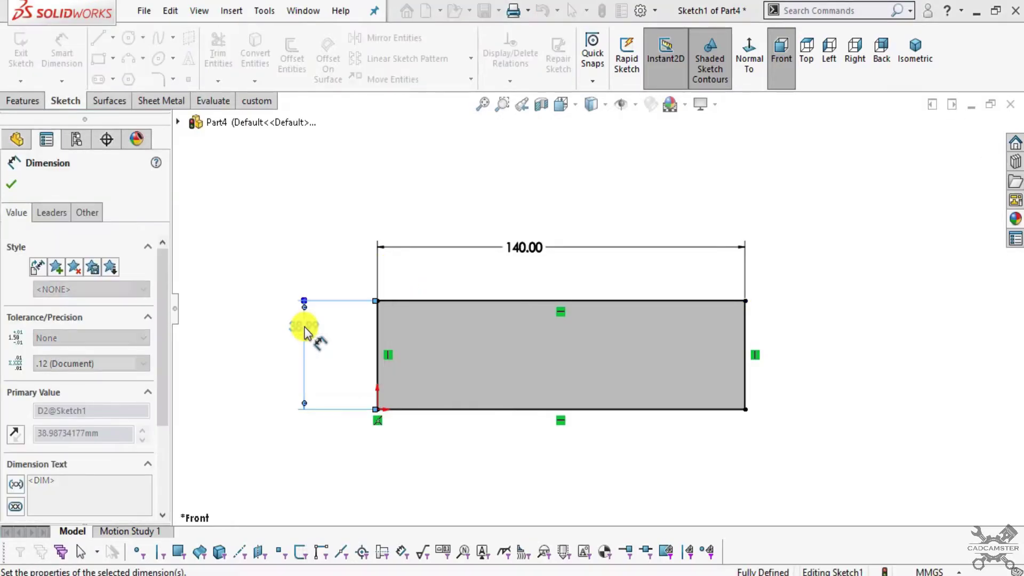
{"action": "left_click", "coordinate": [859, 343]}
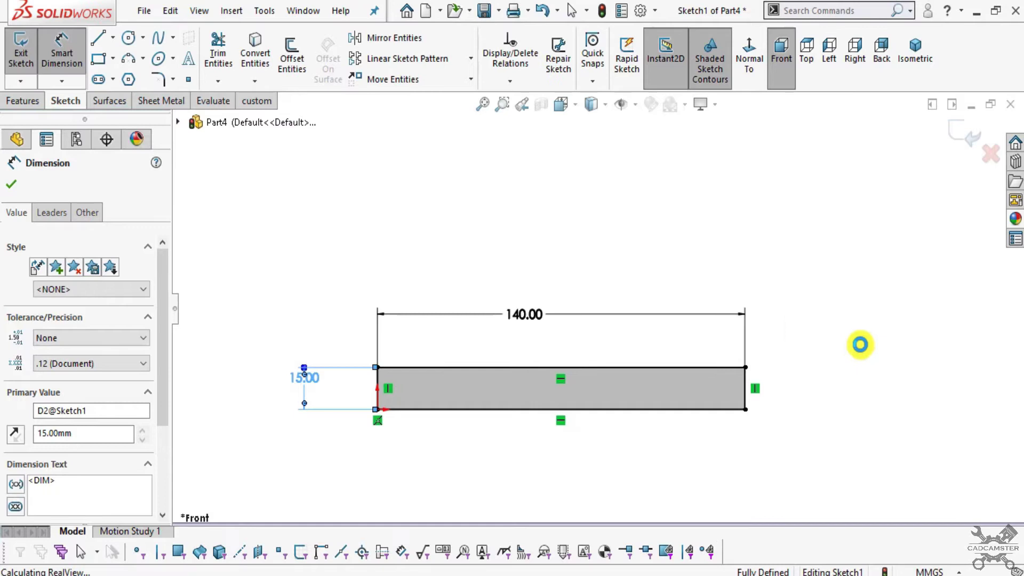
{"action": "left_click", "coordinate": [21, 101]}
Extrude the 140 × 15 rectangle mid-plane to a 60 mm depth as Boss-Extrude1.
{"action": "left_click", "coordinate": [20, 65]}
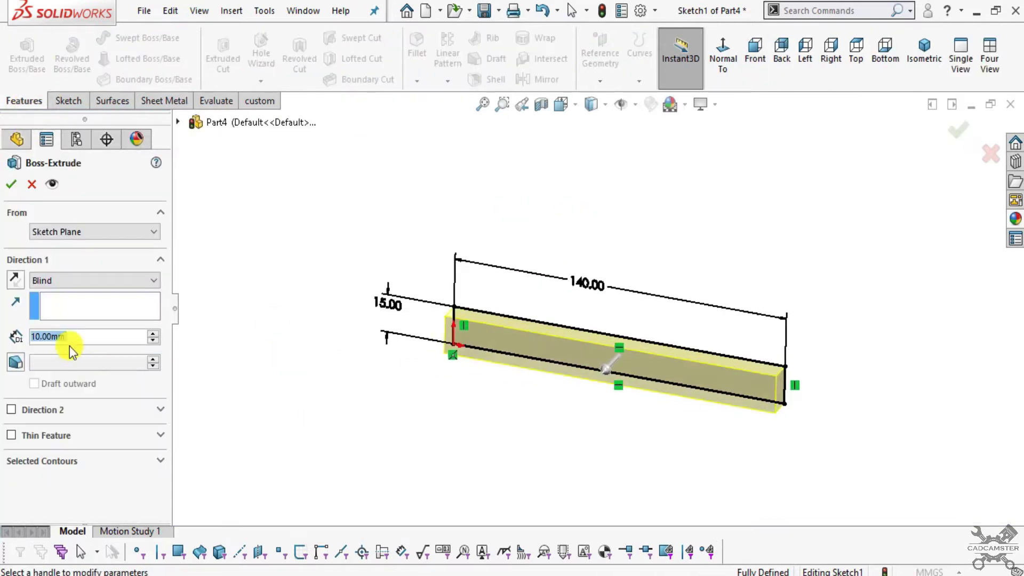
{"action": "left_click", "coordinate": [63, 277]}
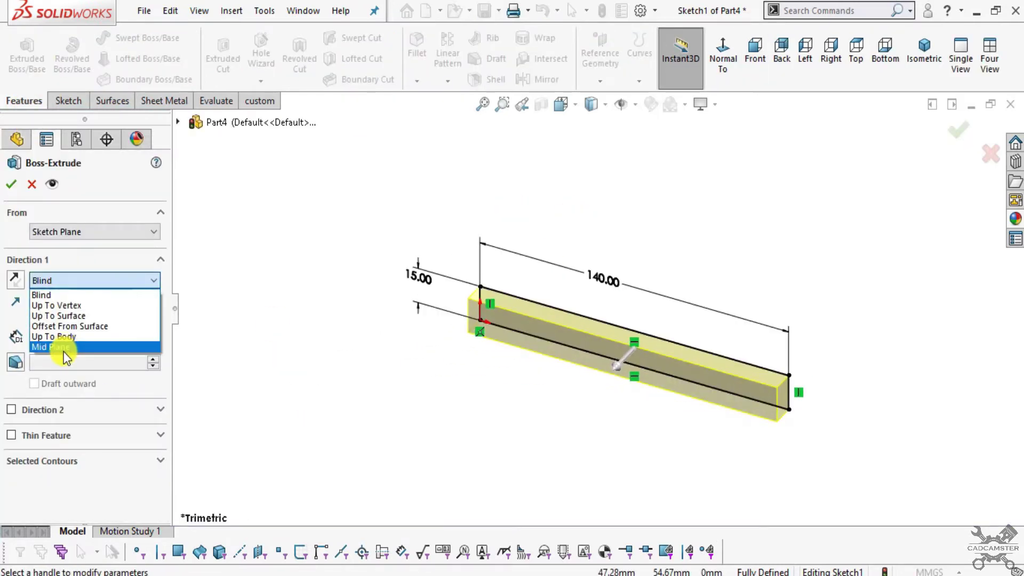
{"action": "left_click", "coordinate": [63, 351]}
{"action": "scroll", "coordinate": [661, 336], "scroll_direction": "down", "scroll_amount": 2}
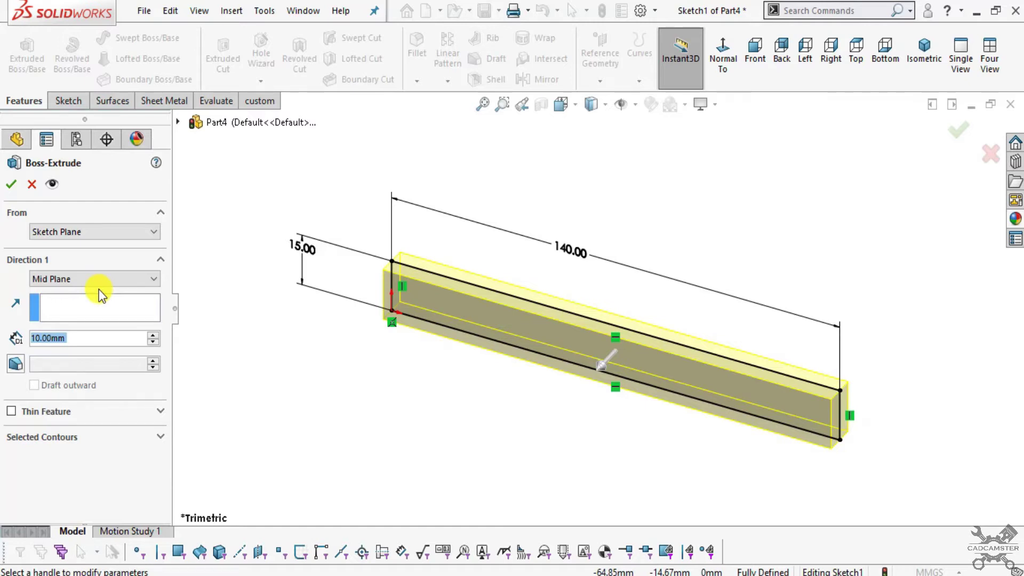
{"action": "key", "text": "alt+Tab"}
{"action": "mouse_move", "coordinate": [479, 327]}
{"action": "left_mouse_down"}
{"action": "mouse_move", "coordinate": [490, 356]}
{"action": "mouse_move", "coordinate": [491, 331]}
{"action": "left_mouse_up"}
{"action": "key", "text": "alt+Tab"}
{"action": "double_click", "coordinate": [66, 339]}
{"action": "type", "text": "60"}
{"action": "key", "text": "Return"}
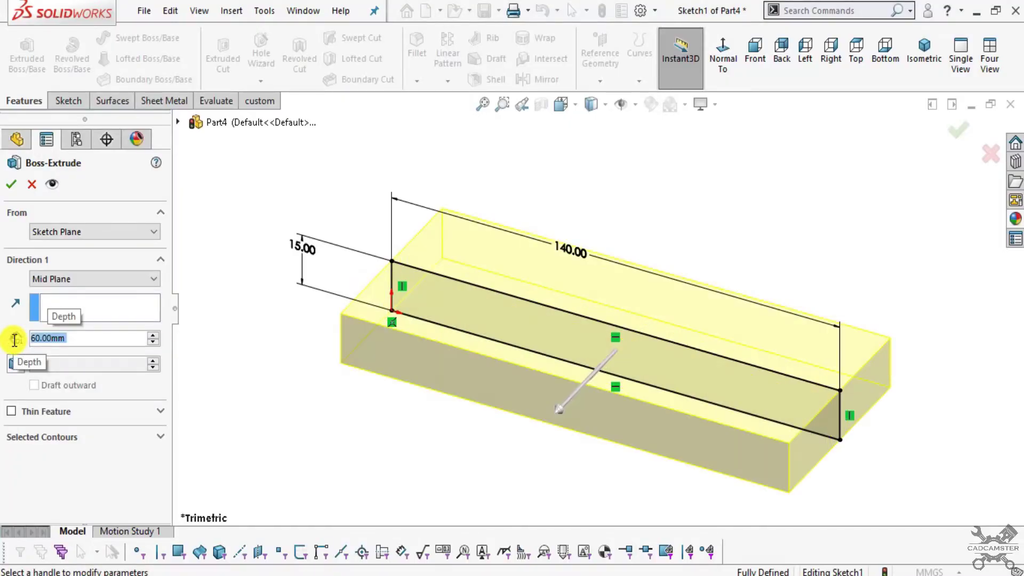
{"action": "left_click", "coordinate": [9, 190]}
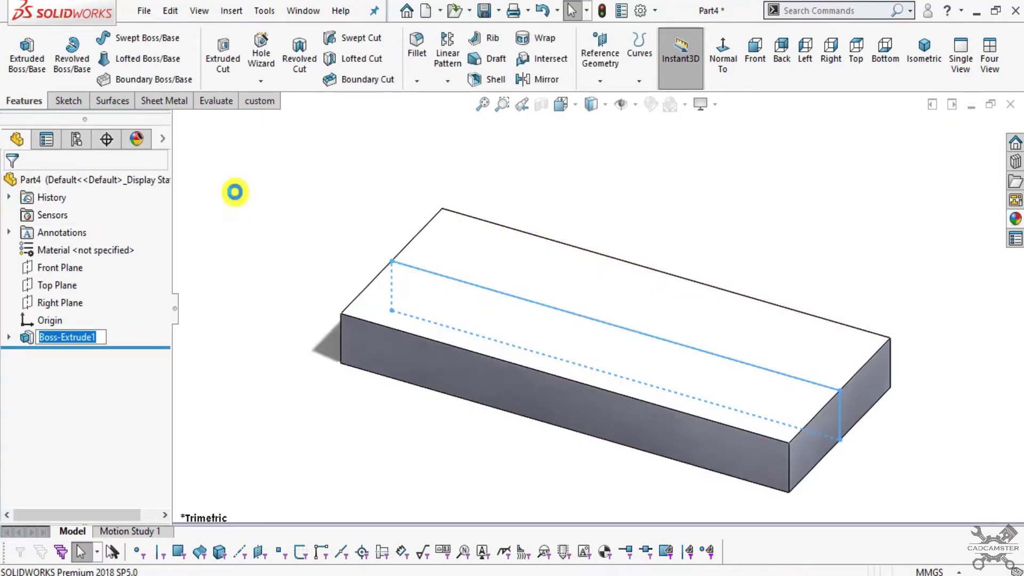
{"action": "key", "text": "alt+Tab"}
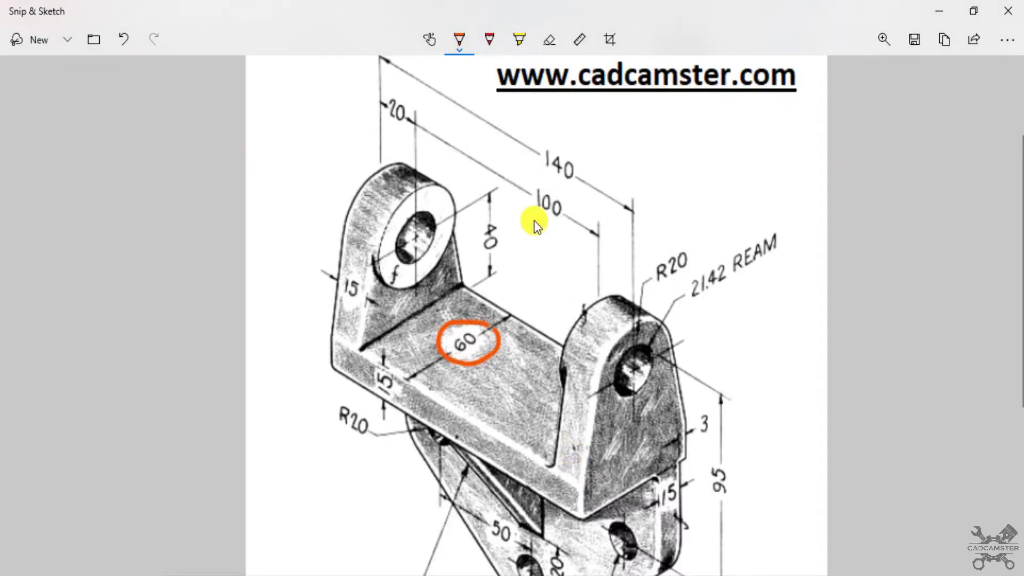
{"action": "scroll", "coordinate": [522, 286], "scroll_direction": "down", "scroll_amount": 3}
{"action": "key", "text": "ctrl+z"}
{"action": "scroll", "coordinate": [693, 434], "scroll_direction": "up", "scroll_amount": 1, "text": "ctrl"}
{"action": "left_click_drag", "start_coordinate": [699, 297], "coordinate": [630, 319]}
{"action": "scroll", "coordinate": [683, 337], "scroll_direction": "up", "scroll_amount": 1, "text": "ctrl"}
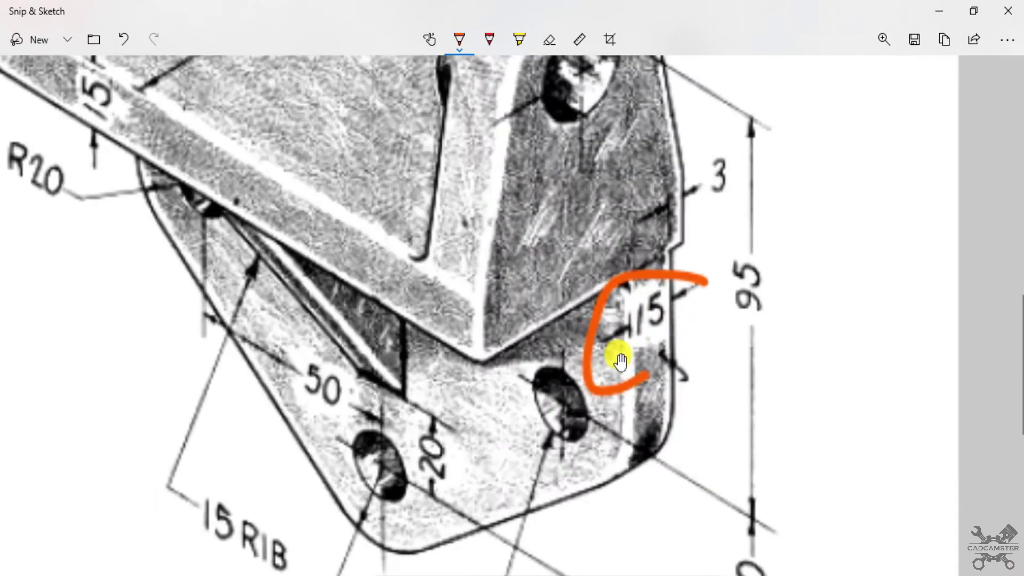
{"action": "scroll", "coordinate": [617, 360], "scroll_direction": "down", "scroll_amount": 1, "text": "ctrl"}
{"action": "scroll", "coordinate": [683, 279], "scroll_direction": "up", "scroll_amount": 1, "text": "ctrl"}
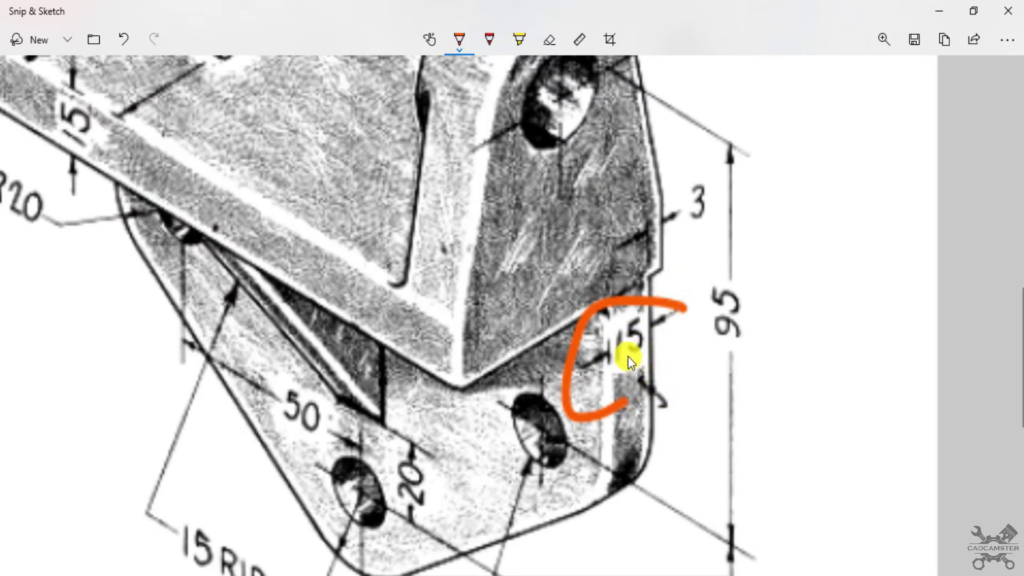
{"action": "left_click_drag", "start_coordinate": [628, 357], "coordinate": [713, 363]}
{"action": "mouse_move", "coordinate": [825, 344]}
{"action": "left_mouse_down"}
{"action": "mouse_move", "coordinate": [826, 367]}
{"action": "mouse_move", "coordinate": [874, 405]}
{"action": "left_mouse_up"}
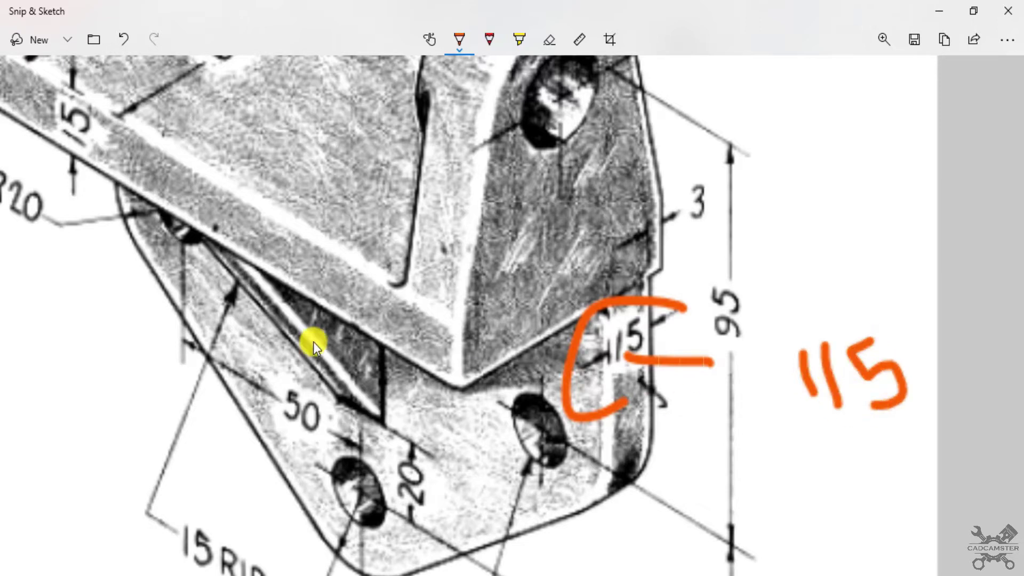
{"action": "scroll", "coordinate": [516, 319], "scroll_direction": "up", "scroll_amount": 3}
{"action": "scroll", "coordinate": [516, 323], "scroll_direction": "down", "scroll_amount": 4}
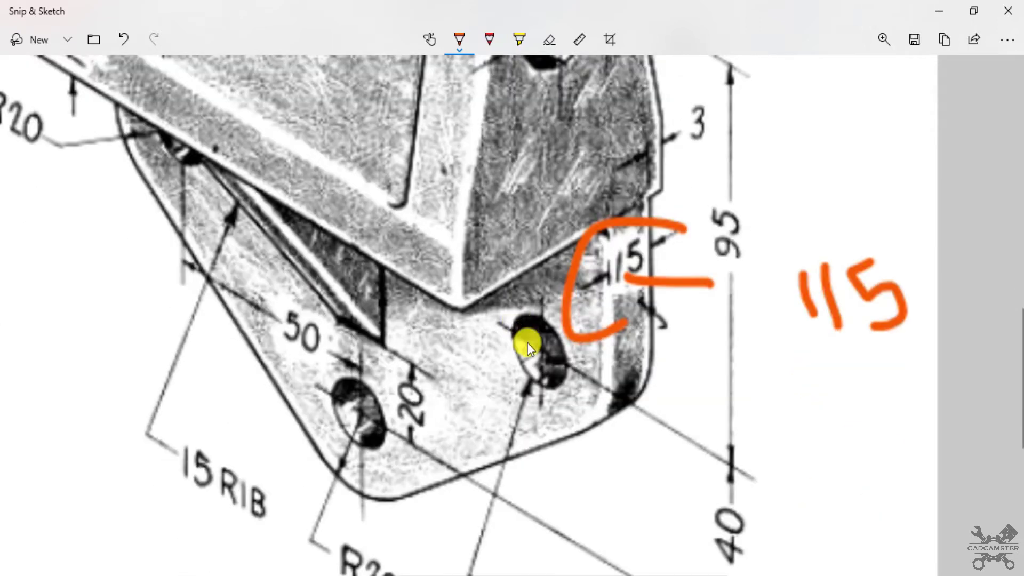
{"action": "key", "text": "ctrl+z"}
{"action": "key", "text": "ctrl+z"}
{"action": "key", "text": "ctrl+z"}
{"action": "key", "text": "ctrl+z"}
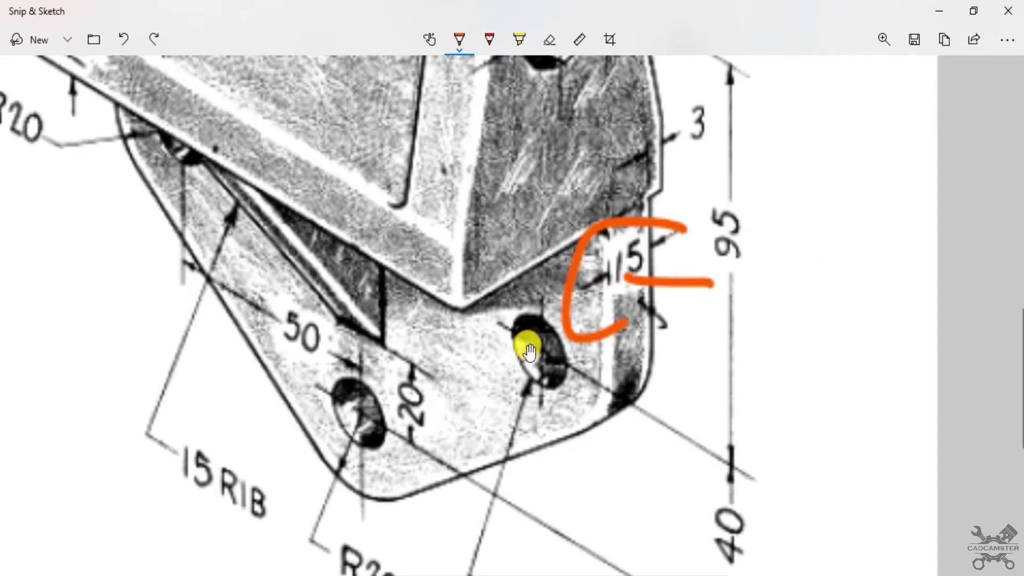
{"action": "key", "text": "ctrl+z"}
{"action": "key", "text": "ctrl+z"}
{"action": "scroll", "coordinate": [609, 429], "scroll_direction": "down", "scroll_amount": 2, "text": "ctrl"}
{"action": "scroll", "coordinate": [610, 430], "scroll_direction": "down", "scroll_amount": 1, "text": "ctrl"}
{"action": "scroll", "coordinate": [605, 320], "scroll_direction": "up", "scroll_amount": 1, "text": "ctrl"}
{"action": "scroll", "coordinate": [608, 315], "scroll_direction": "up", "scroll_amount": 1, "text": "ctrl"}
{"action": "scroll", "coordinate": [606, 320], "scroll_direction": "down", "scroll_amount": 1, "text": "ctrl"}
{"action": "scroll", "coordinate": [580, 268], "scroll_direction": "up", "scroll_amount": 2}
{"action": "scroll", "coordinate": [589, 315], "scroll_direction": "down", "scroll_amount": 1, "text": "ctrl"}
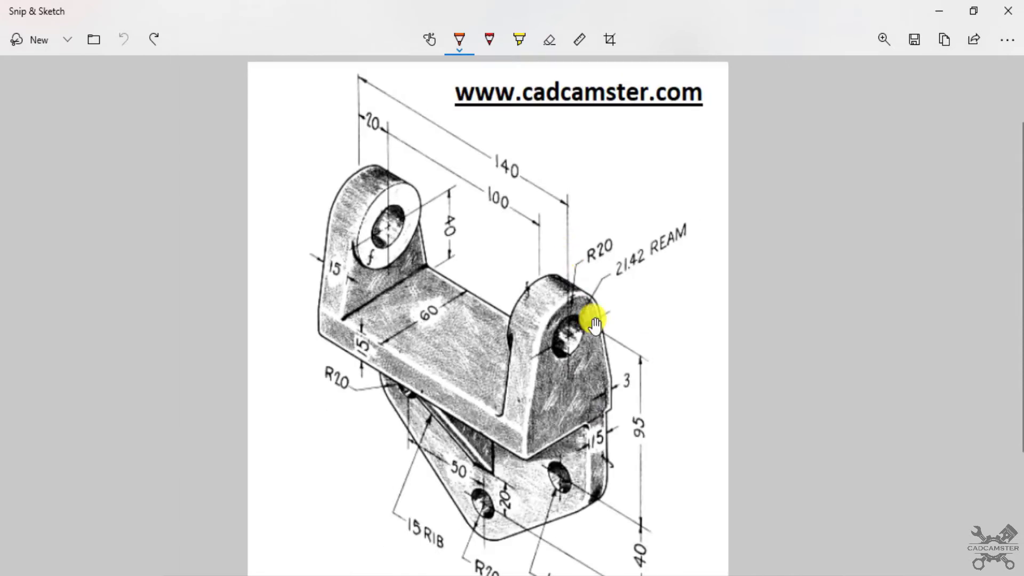
{"action": "scroll", "coordinate": [598, 373], "scroll_direction": "up", "scroll_amount": 1, "text": "ctrl"}
{"action": "scroll", "coordinate": [589, 377], "scroll_direction": "up", "scroll_amount": 1, "text": "ctrl"}
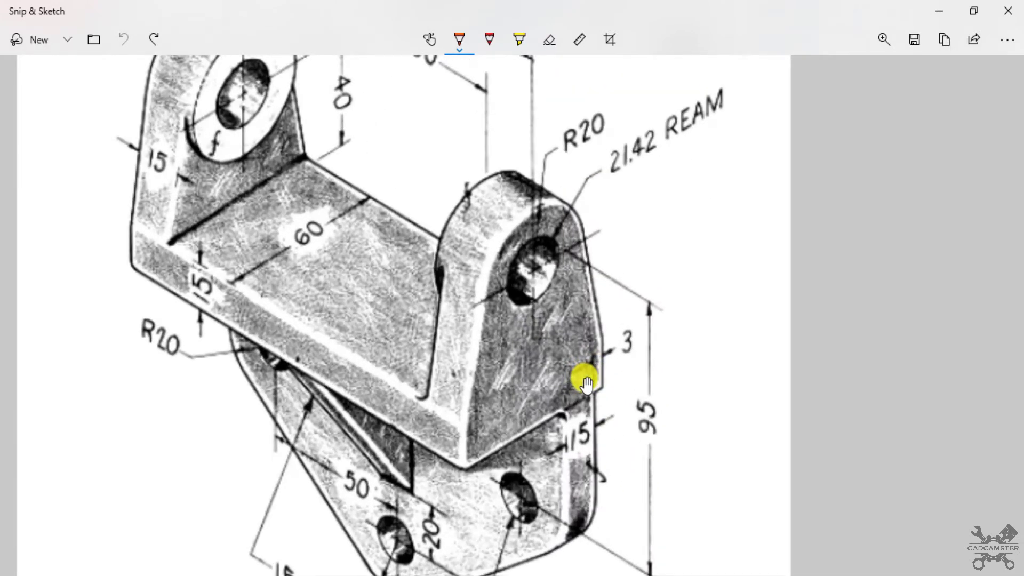
{"action": "scroll", "coordinate": [536, 347], "scroll_direction": "down", "scroll_amount": 5}
{"action": "scroll", "coordinate": [394, 229], "scroll_direction": "up", "scroll_amount": 3}
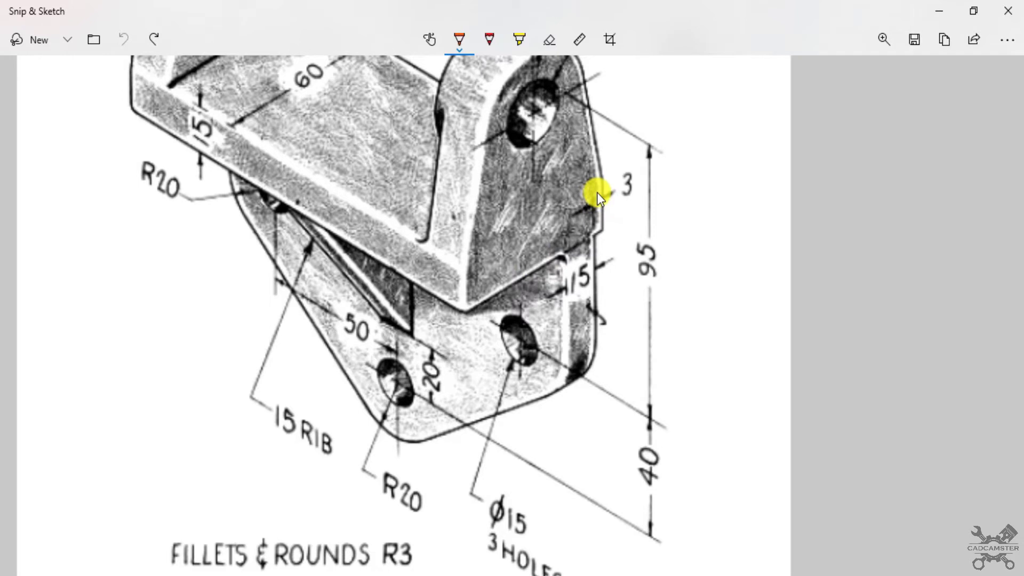
{"action": "left_click_drag", "start_coordinate": [650, 181], "coordinate": [596, 156]}
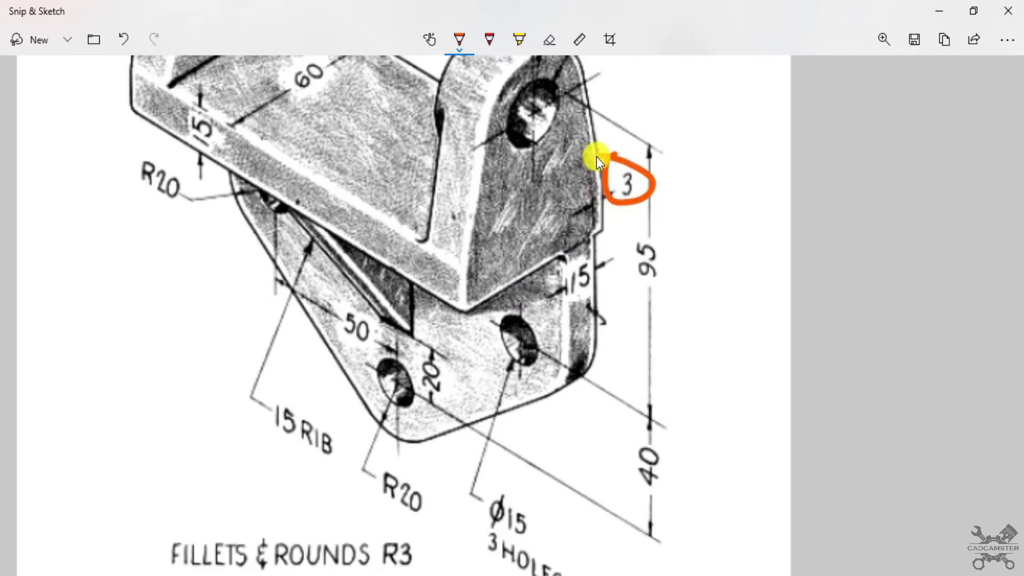
{"action": "scroll", "coordinate": [599, 210], "scroll_direction": "down", "scroll_amount": 3, "text": "ctrl"}
{"action": "key", "text": "ctrl+z"}
{"action": "key", "text": "ctrl+z"}
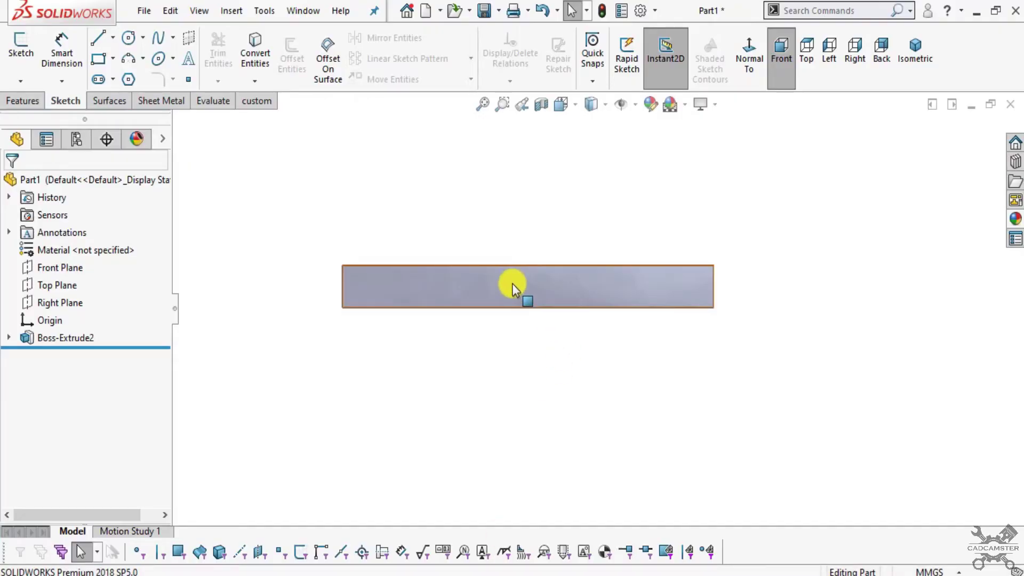
Start a sketch on the plate's front face and draw a vertical centerline down from the top-edge midpoint.
{"action": "left_click", "coordinate": [512, 283]}
{"action": "left_click", "coordinate": [20, 40]}
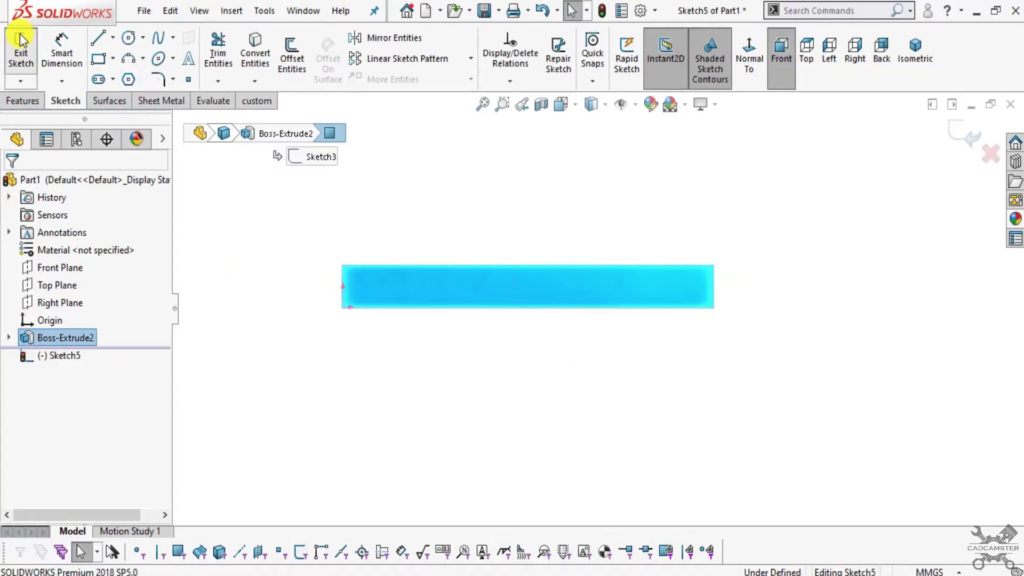
{"action": "left_click", "coordinate": [113, 38]}
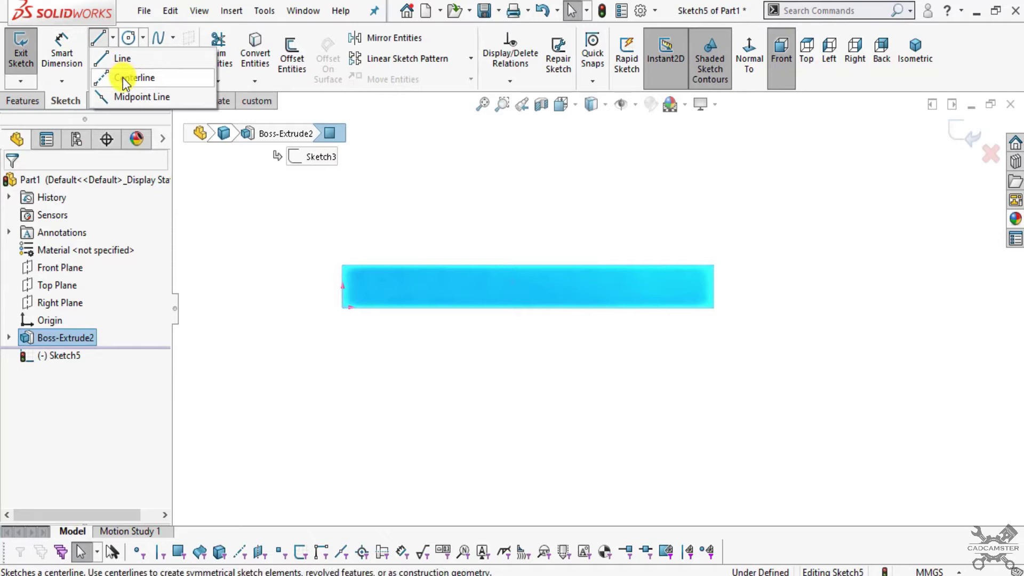
{"action": "left_click", "coordinate": [127, 77]}
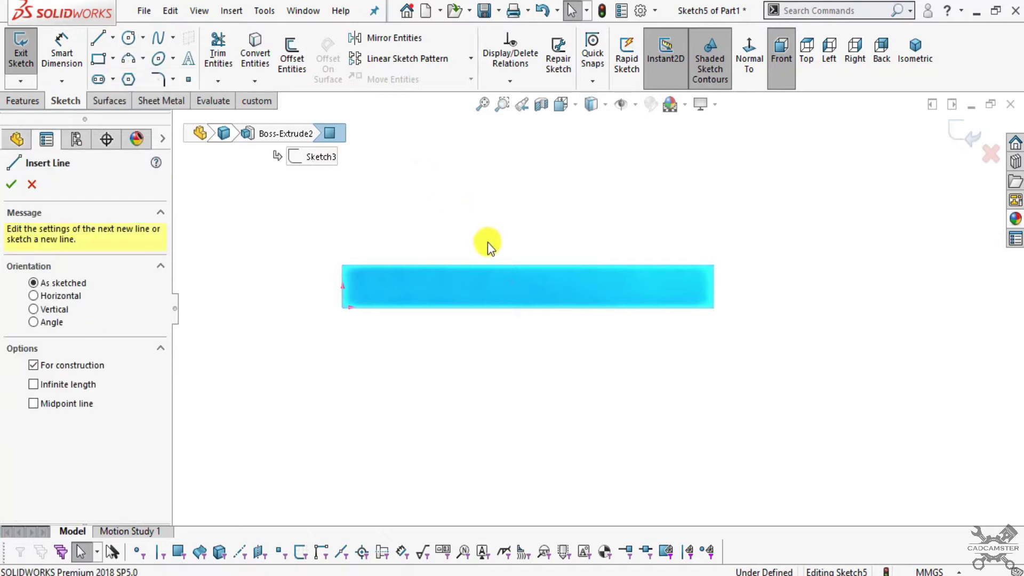
{"action": "left_click", "coordinate": [527, 264]}
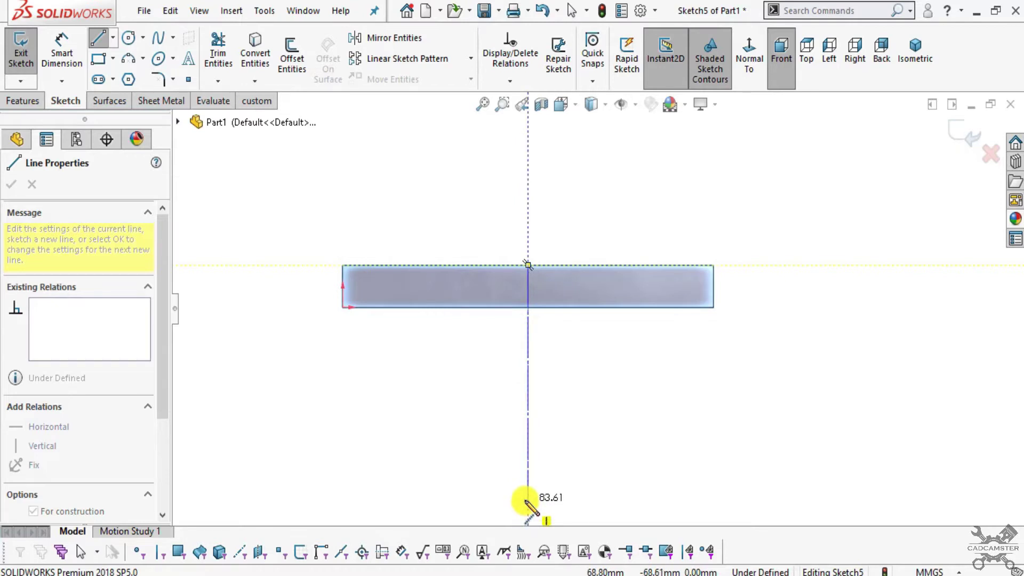
{"action": "scroll", "coordinate": [528, 480], "scroll_direction": "up", "scroll_amount": 3}
{"action": "scroll", "coordinate": [555, 458], "scroll_direction": "down", "scroll_amount": 2}
{"action": "left_click", "coordinate": [578, 451]}
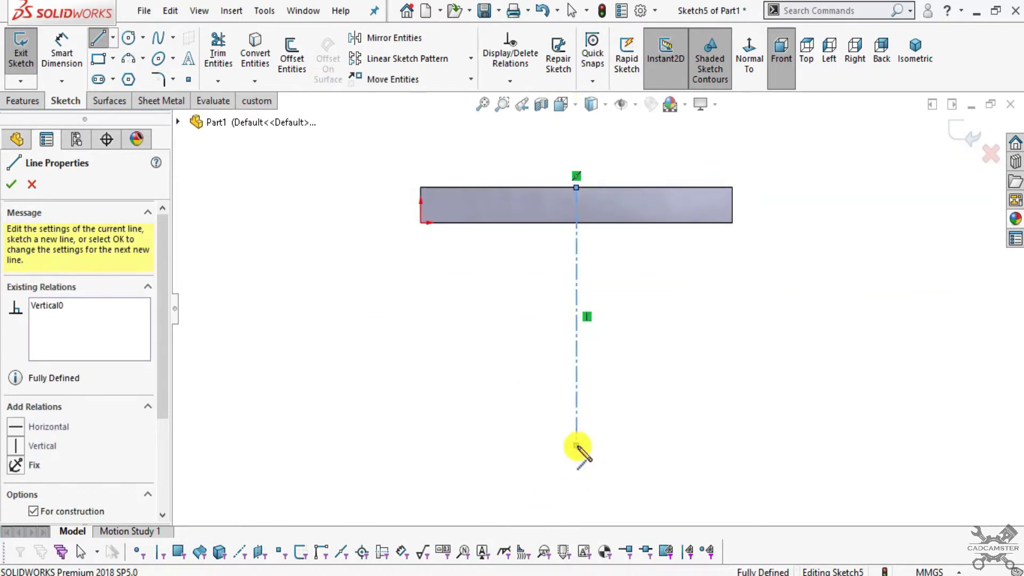
{"action": "key", "text": "Escape"}
{"action": "key", "text": "Escape"}
{"action": "scroll", "coordinate": [742, 229], "scroll_direction": "down", "scroll_amount": 1}
{"action": "scroll", "coordinate": [693, 225], "scroll_direction": "up", "scroll_amount": 1}
{"action": "scroll", "coordinate": [599, 453], "scroll_direction": "up", "scroll_amount": 1}
{"action": "scroll", "coordinate": [603, 453], "scroll_direction": "down", "scroll_amount": 1}
Draw a circle centred on the centerline's lower end and begin dimensioning its diameter.
{"action": "left_click", "coordinate": [129, 37]}
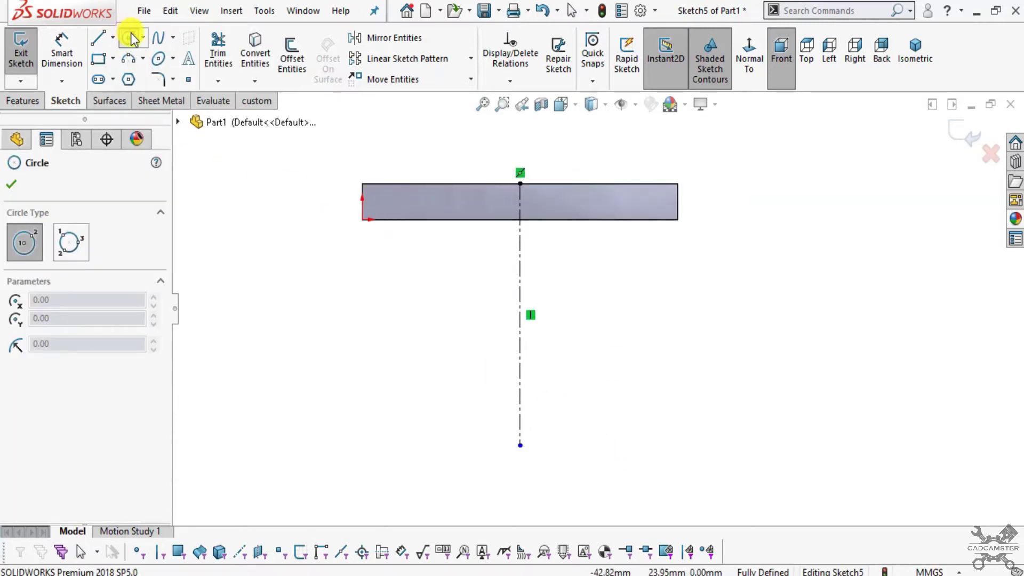
{"action": "left_click", "coordinate": [520, 445]}
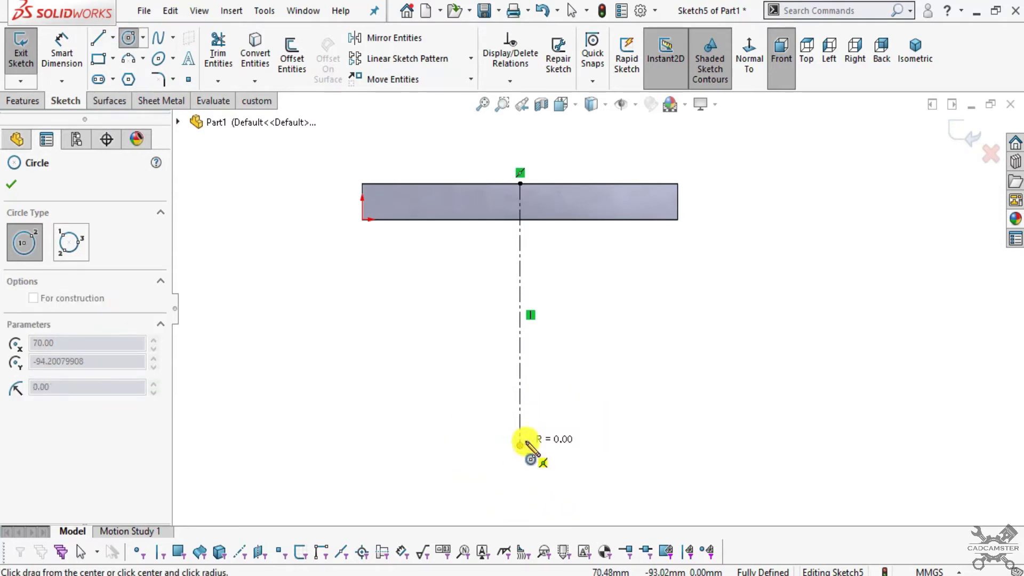
{"action": "left_click", "coordinate": [558, 418]}
{"action": "key", "text": "Escape"}
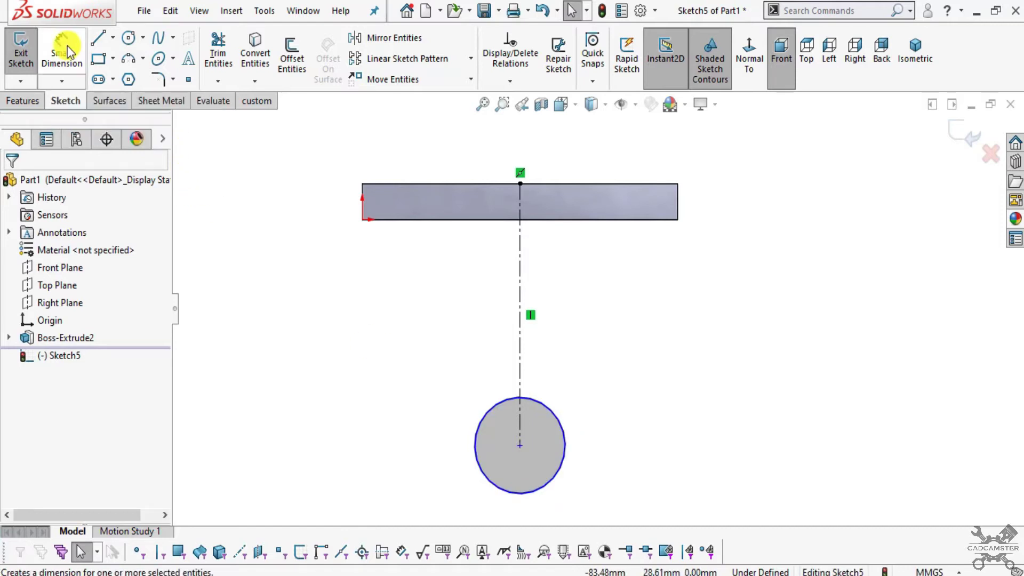
{"action": "left_click", "coordinate": [68, 51]}
{"action": "left_click", "coordinate": [555, 433]}
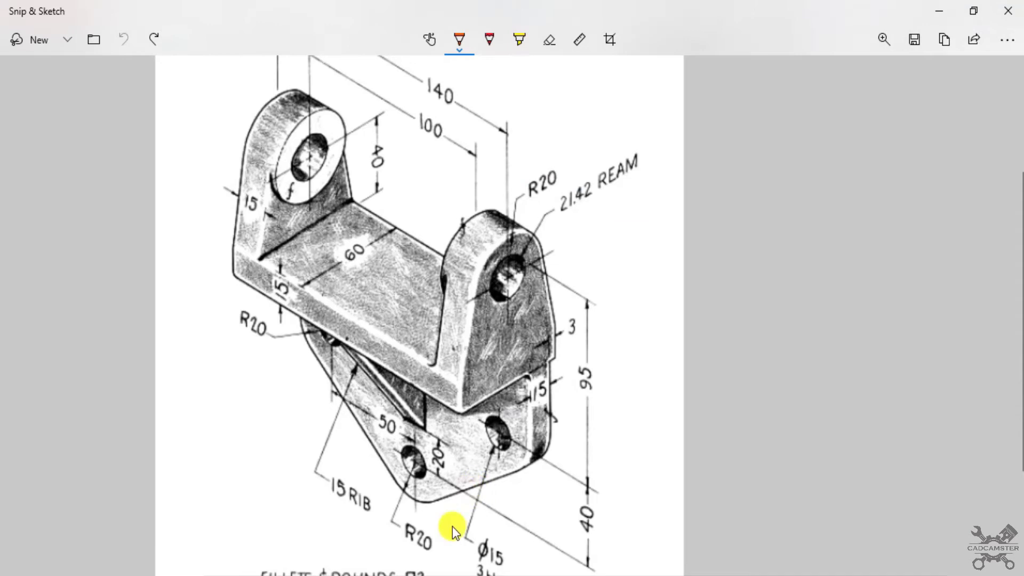
Ring the lower R20 radius label on the reference drawing with ink.
{"action": "scroll", "coordinate": [428, 549], "scroll_direction": "up", "scroll_amount": 1, "text": "ctrl"}
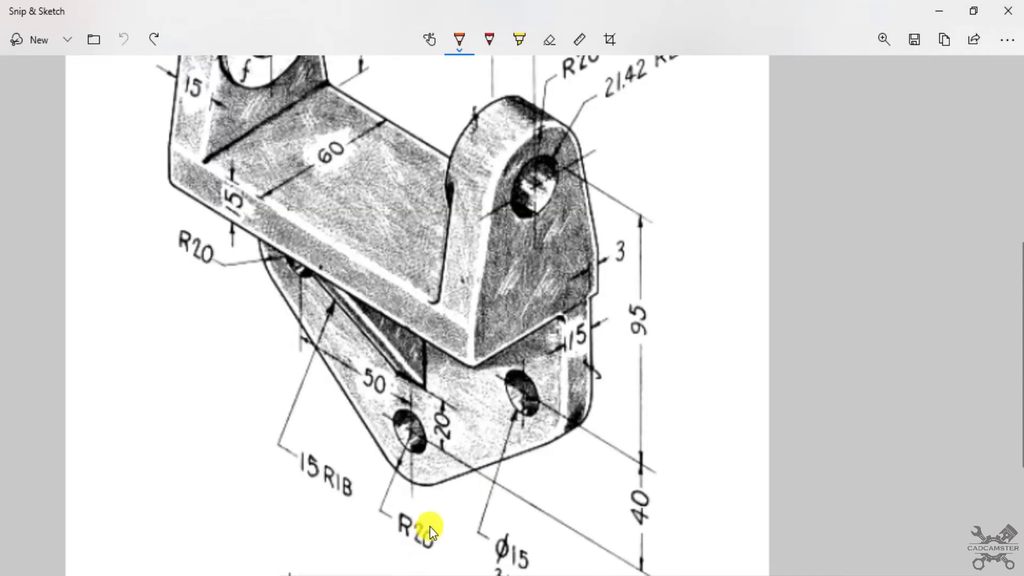
{"action": "left_click_drag", "start_coordinate": [389, 507], "coordinate": [421, 515]}
{"action": "mouse_move", "coordinate": [392, 458]}
{"action": "left_mouse_down"}
{"action": "mouse_move", "coordinate": [401, 474]}
{"action": "mouse_move", "coordinate": [455, 476]}
{"action": "left_mouse_up"}
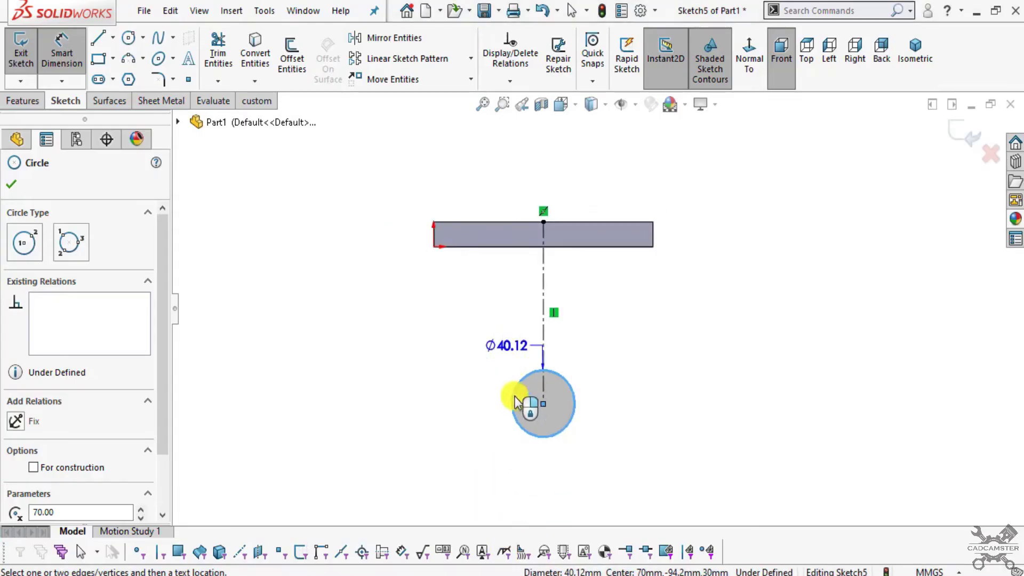
Set the lug circle's diameter to Ø40, then bring the reference drawing back.
{"action": "scroll", "coordinate": [574, 456], "scroll_direction": "down", "scroll_amount": 2}
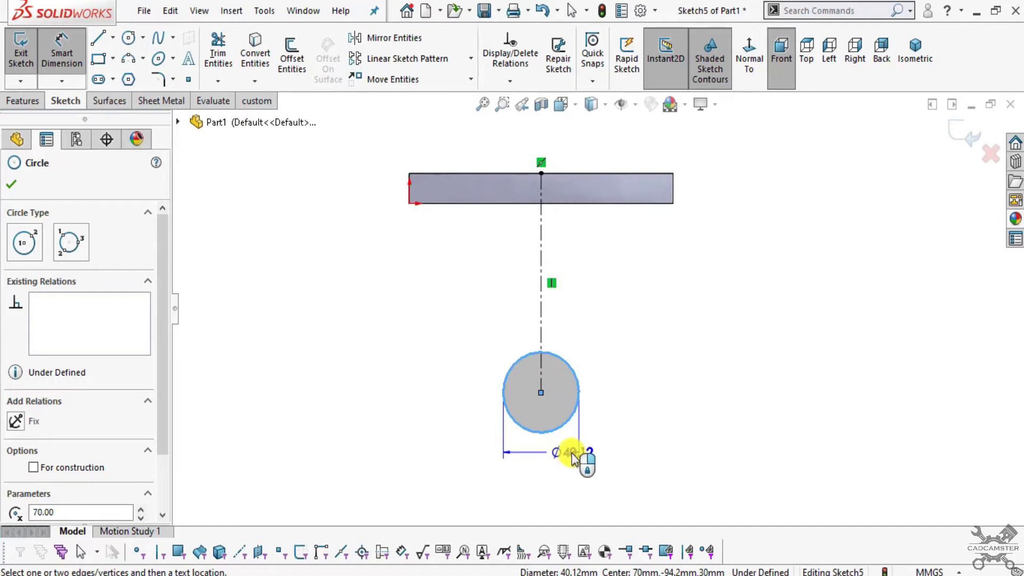
{"action": "double_click", "coordinate": [574, 456]}
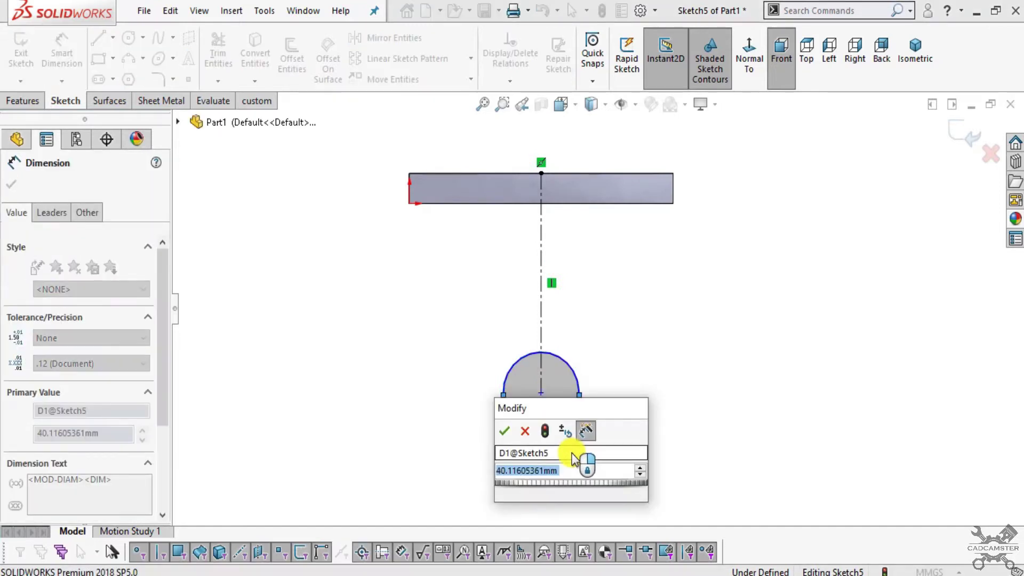
{"action": "type", "text": "40"}
{"action": "key", "text": "Return"}
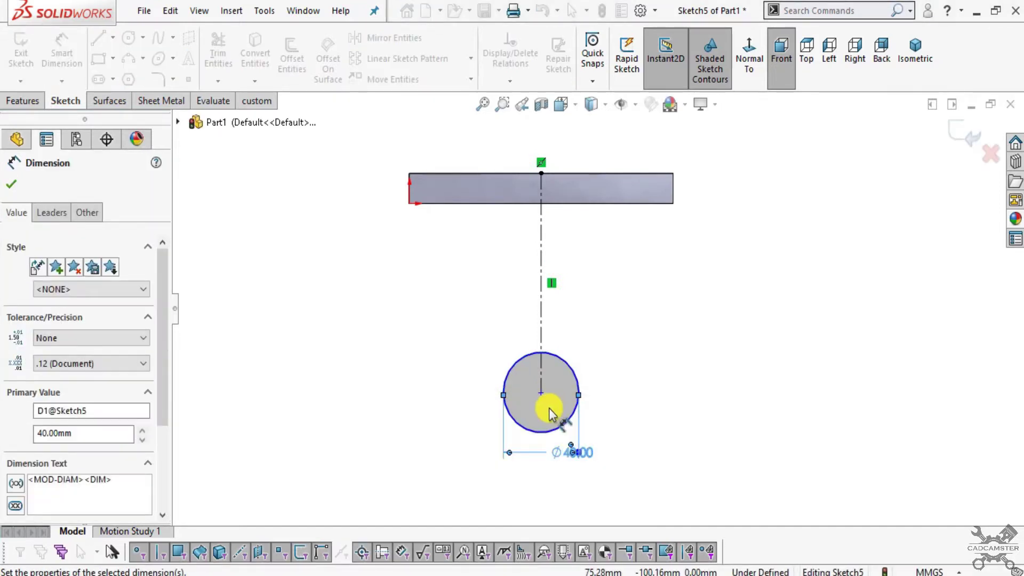
{"action": "left_click", "coordinate": [711, 397]}
{"action": "scroll", "coordinate": [608, 363], "scroll_direction": "down", "scroll_amount": 1}
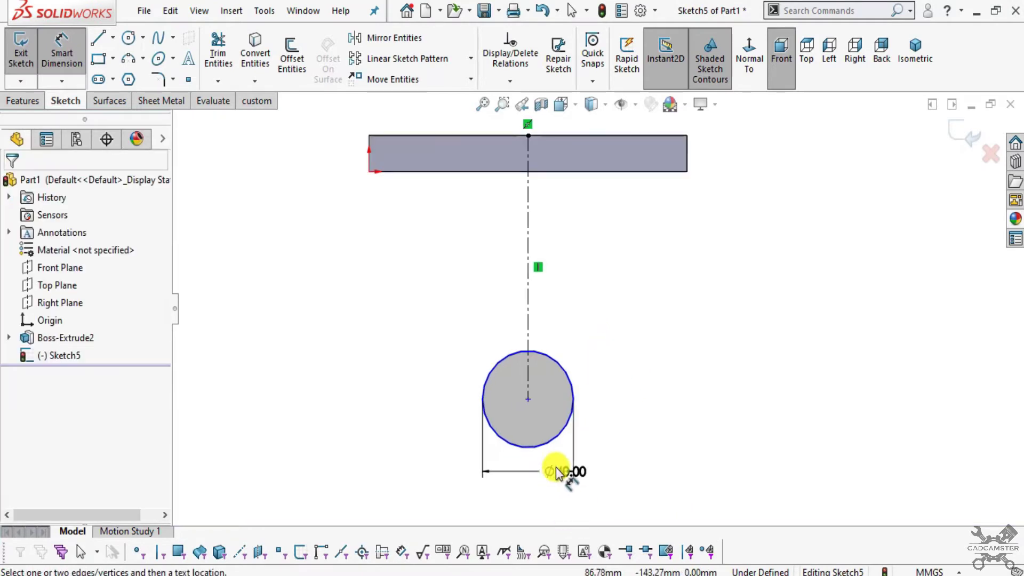
{"action": "left_click", "coordinate": [526, 477]}
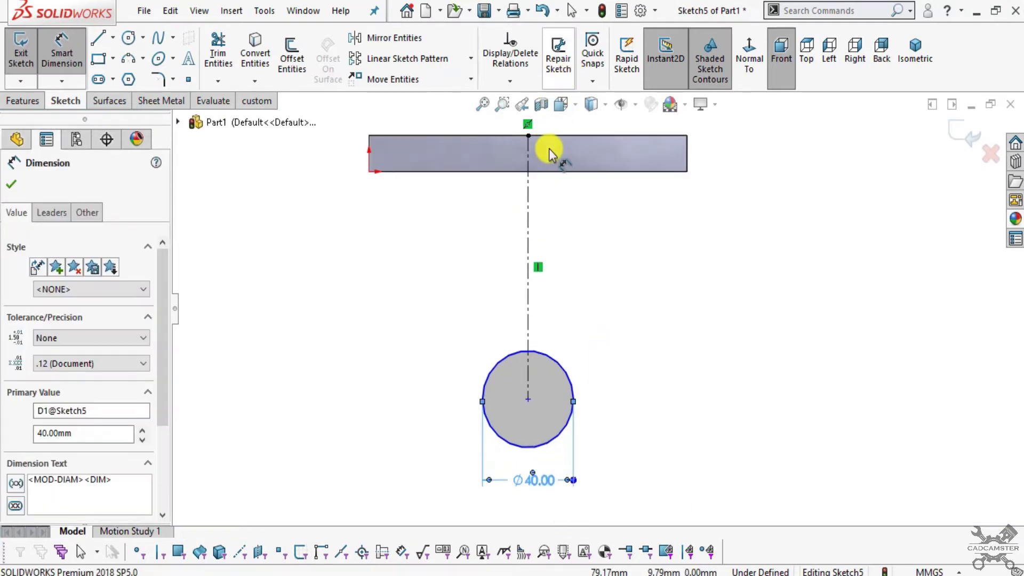
{"action": "key", "text": "alt+Tab"}
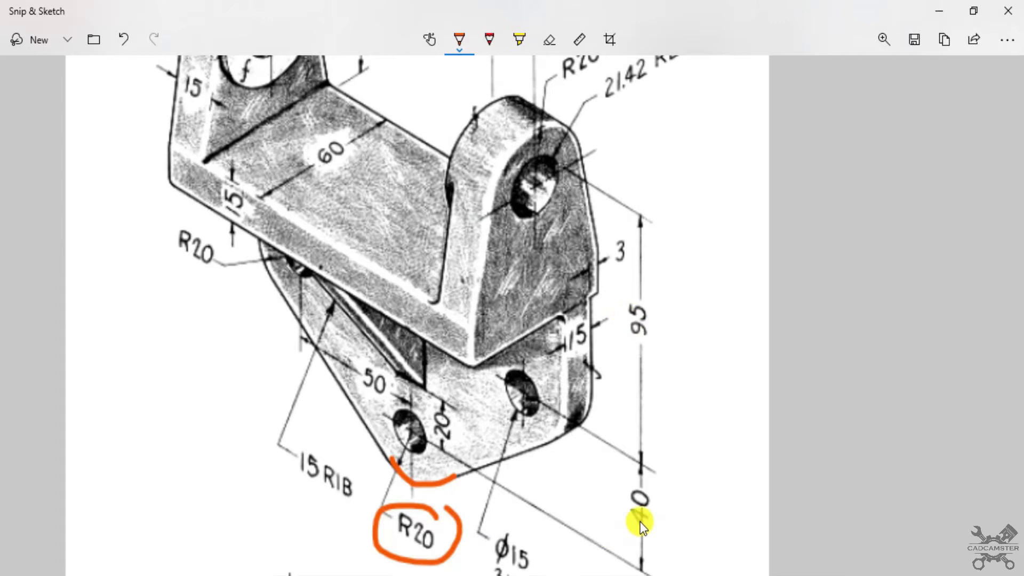
Circle the 40 dimension on the drawing, then undo the earlier ink markings.
{"action": "left_click_drag", "start_coordinate": [669, 525], "coordinate": [657, 474]}
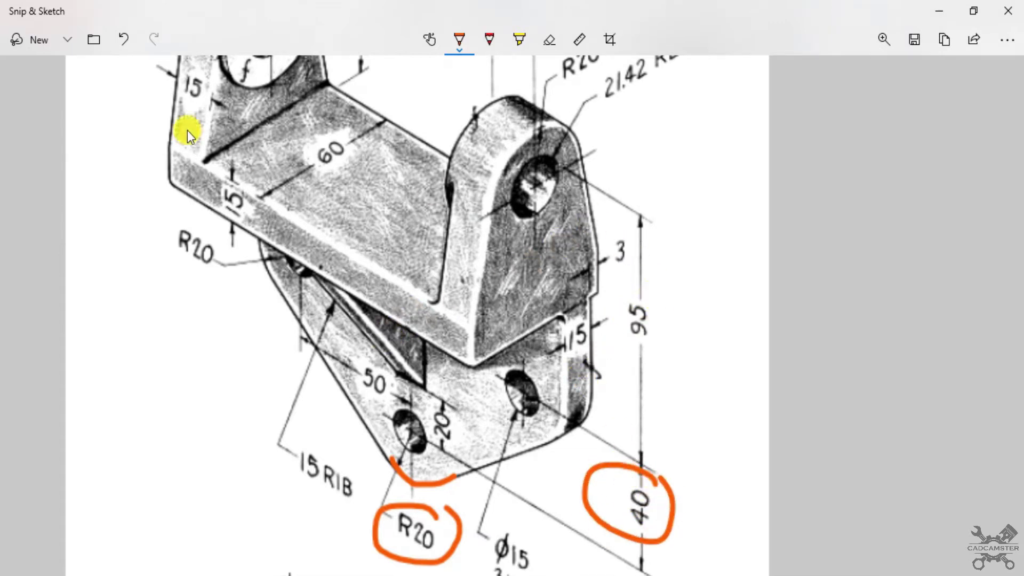
{"action": "scroll", "coordinate": [351, 232], "scroll_direction": "up", "scroll_amount": 3}
{"action": "scroll", "coordinate": [411, 222], "scroll_direction": "down", "scroll_amount": 2, "text": "ctrl"}
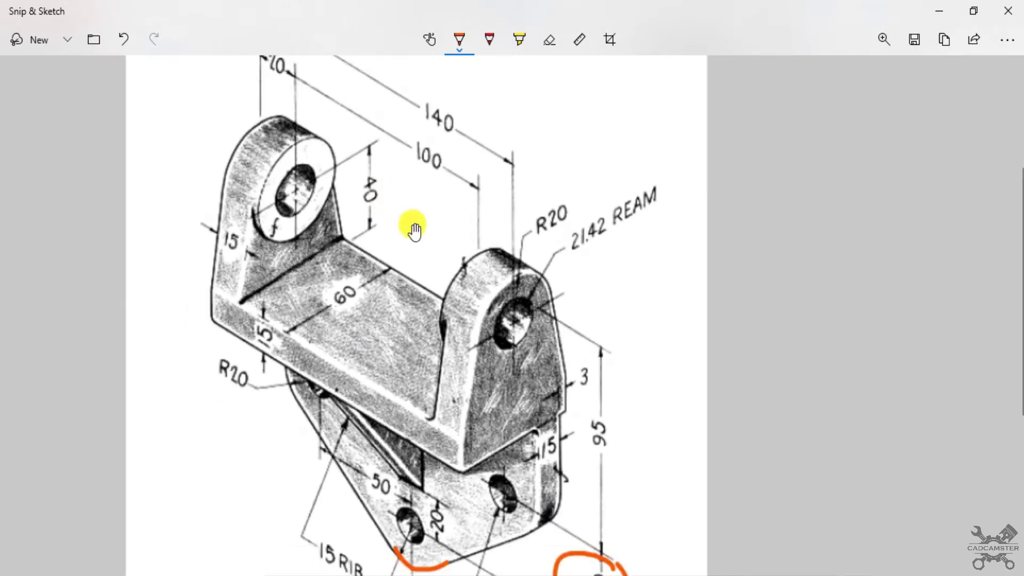
{"action": "scroll", "coordinate": [416, 244], "scroll_direction": "down", "scroll_amount": 2, "text": "ctrl"}
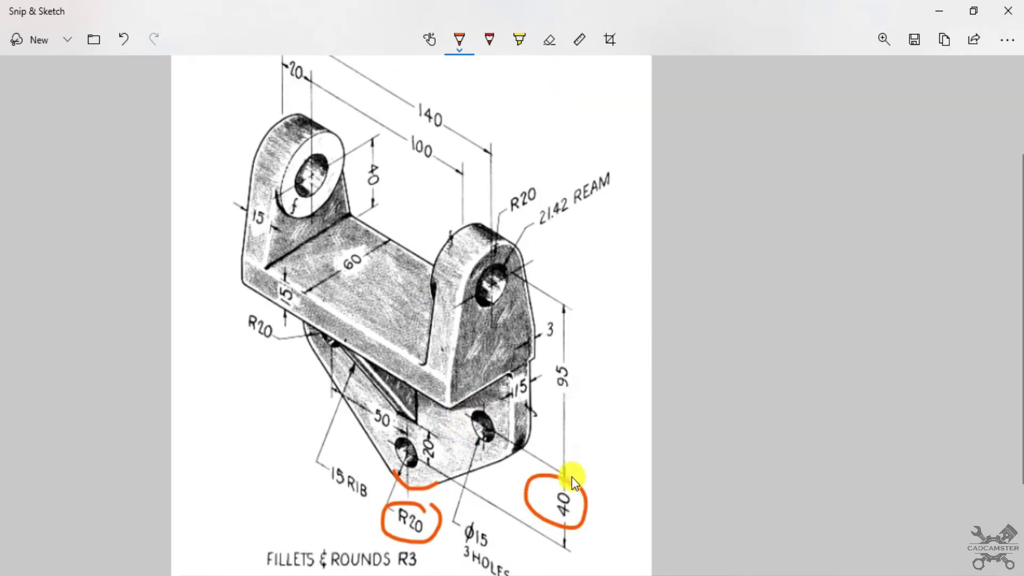
{"action": "key", "text": "ctrl+z"}
{"action": "key", "text": "ctrl+z"}
{"action": "key", "text": "ctrl+z"}
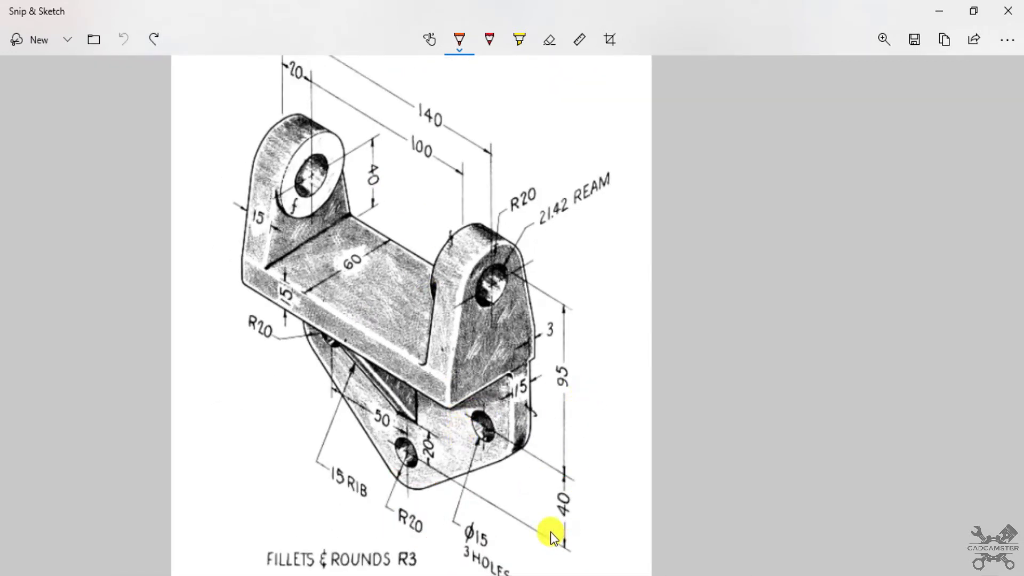
{"action": "scroll", "coordinate": [550, 532], "scroll_direction": "up", "scroll_amount": 1, "text": "ctrl"}
Mark the 95 dimension, trace lines from the lug hole to it, and circle the 40 flange dimension.
{"action": "left_click", "coordinate": [576, 347]}
{"action": "left_click_drag", "start_coordinate": [525, 277], "coordinate": [537, 280]}
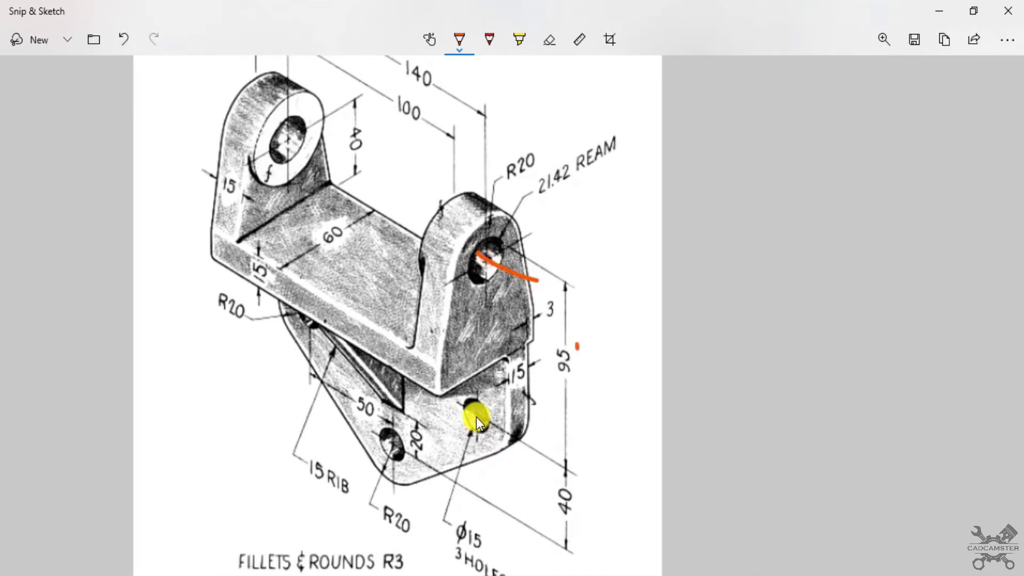
{"action": "left_click_drag", "start_coordinate": [579, 341], "coordinate": [587, 368]}
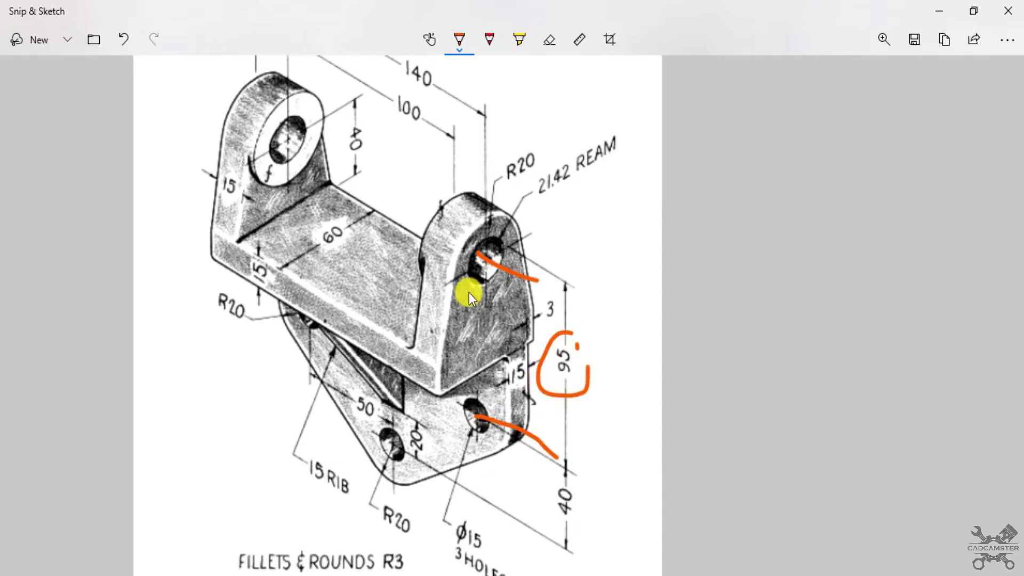
{"action": "scroll", "coordinate": [395, 238], "scroll_direction": "up", "scroll_amount": 2}
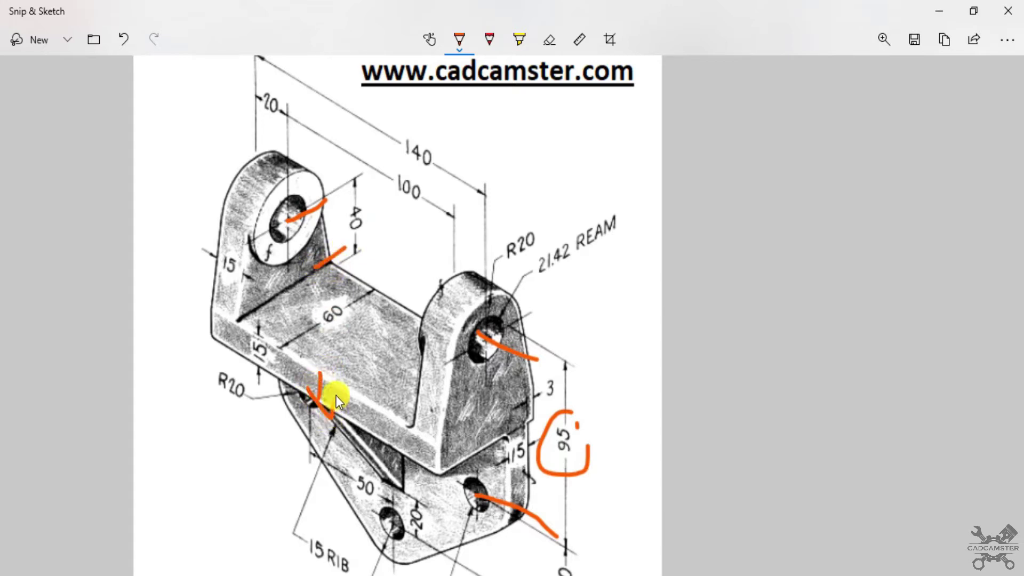
{"action": "left_click_drag", "start_coordinate": [479, 333], "coordinate": [566, 367]}
{"action": "scroll", "coordinate": [350, 224], "scroll_direction": "down", "scroll_amount": 3}
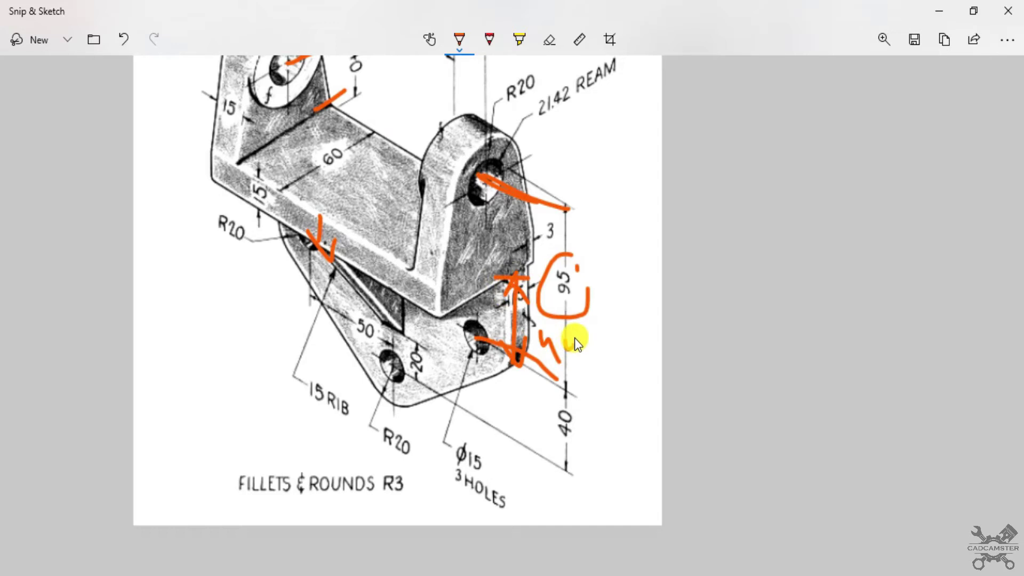
{"action": "left_click_drag", "start_coordinate": [573, 397], "coordinate": [573, 443]}
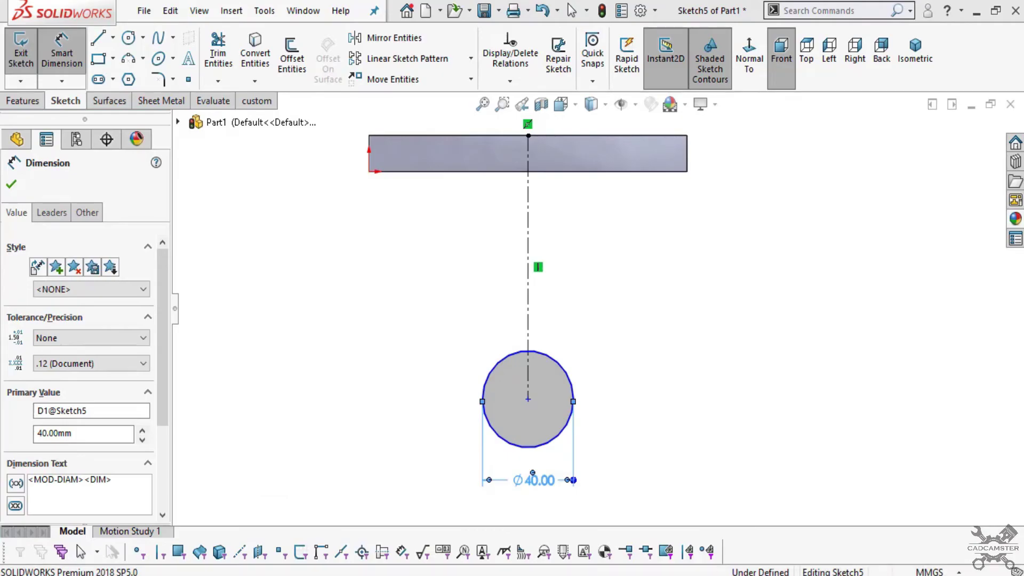
Dimension the circle's centre 80 mm below the block's bottom edge.
{"action": "left_click", "coordinate": [498, 171]}
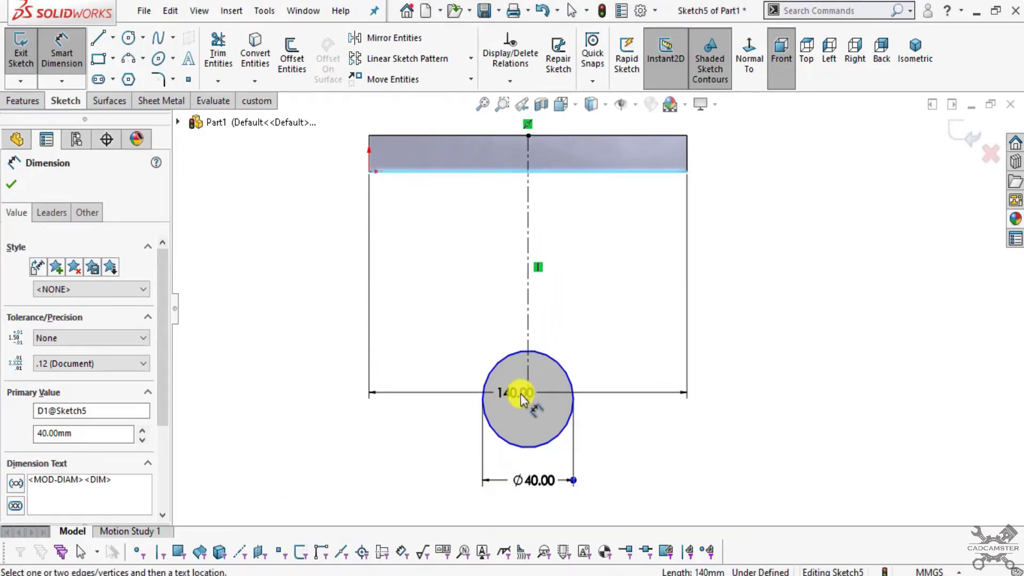
{"action": "left_click", "coordinate": [528, 399]}
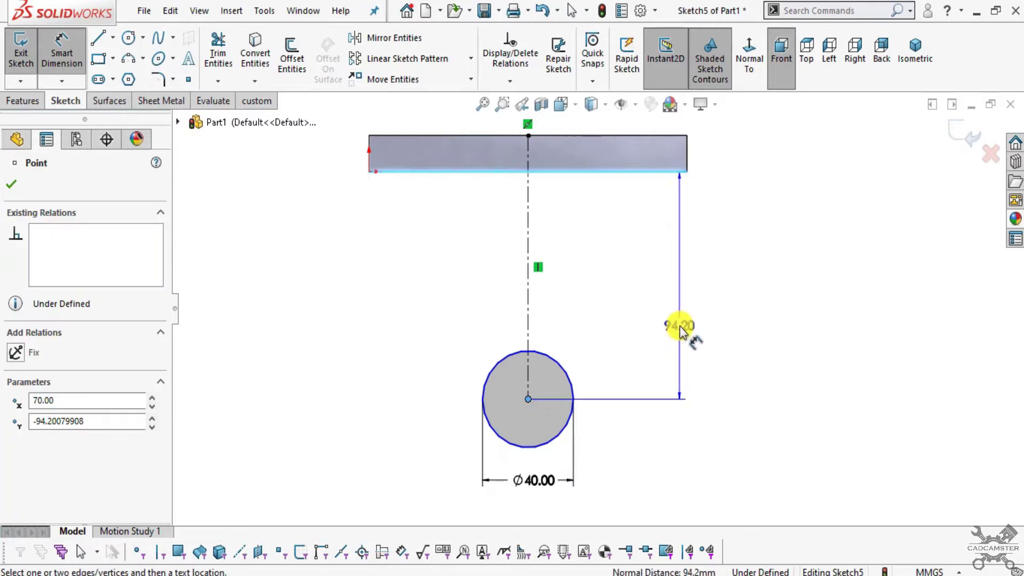
{"action": "left_click", "coordinate": [680, 326]}
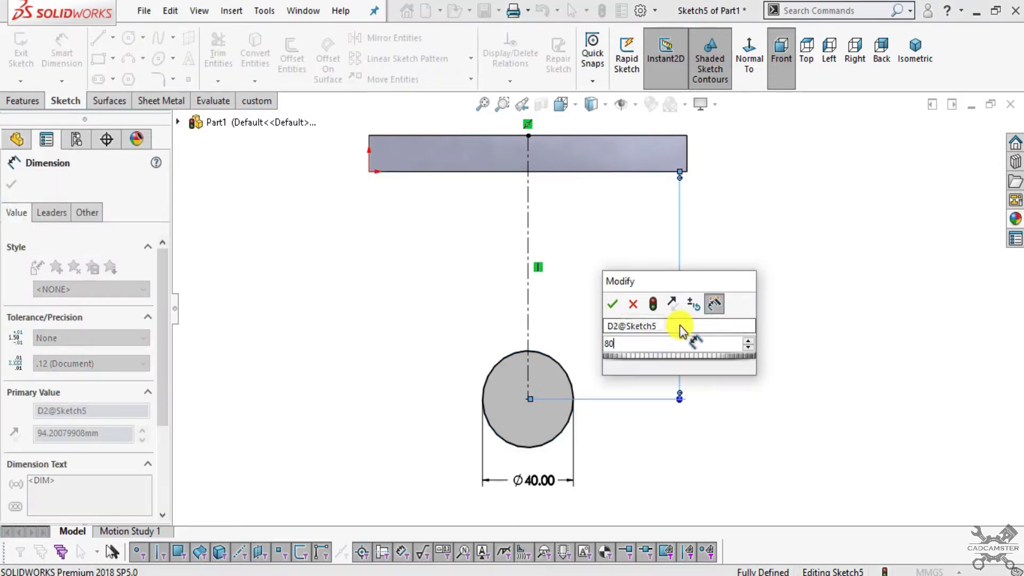
{"action": "key", "text": "Return"}
{"action": "left_click", "coordinate": [823, 313]}
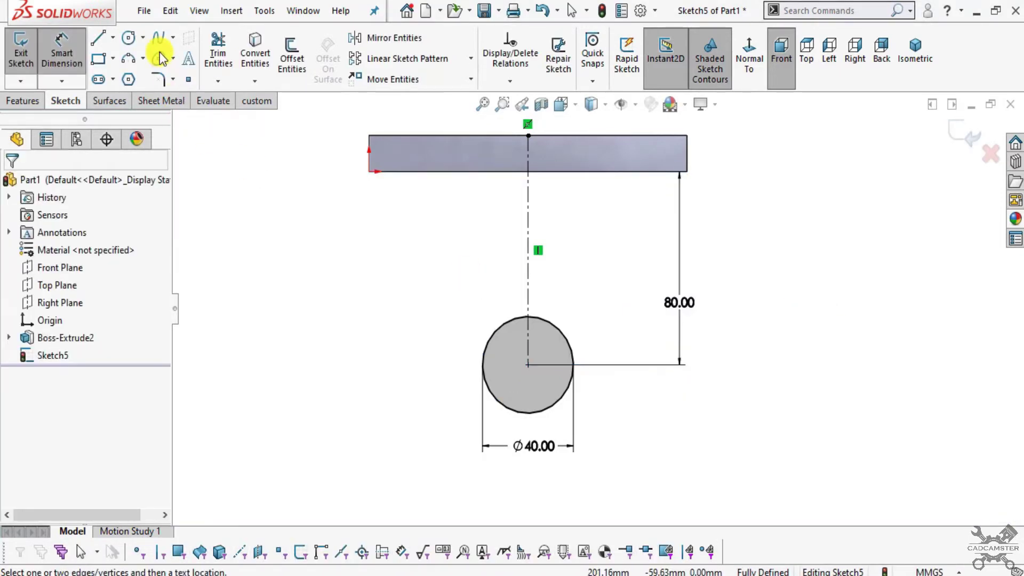
Draw a second circle to the upper right and make it equal to the first.
{"action": "left_click", "coordinate": [132, 38]}
{"action": "left_click", "coordinate": [625, 276]}
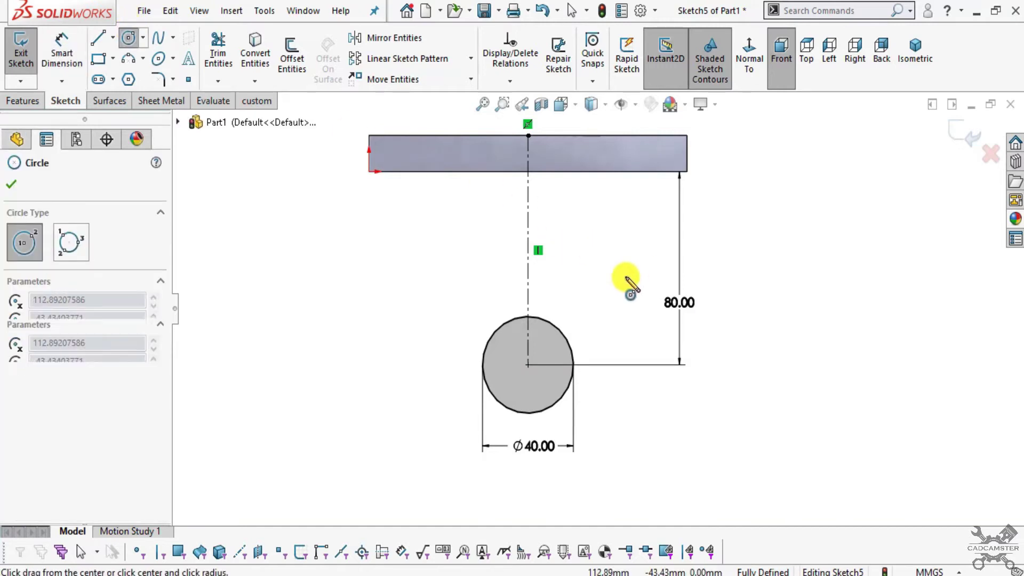
{"action": "left_click", "coordinate": [654, 312]}
{"action": "key", "text": "Escape"}
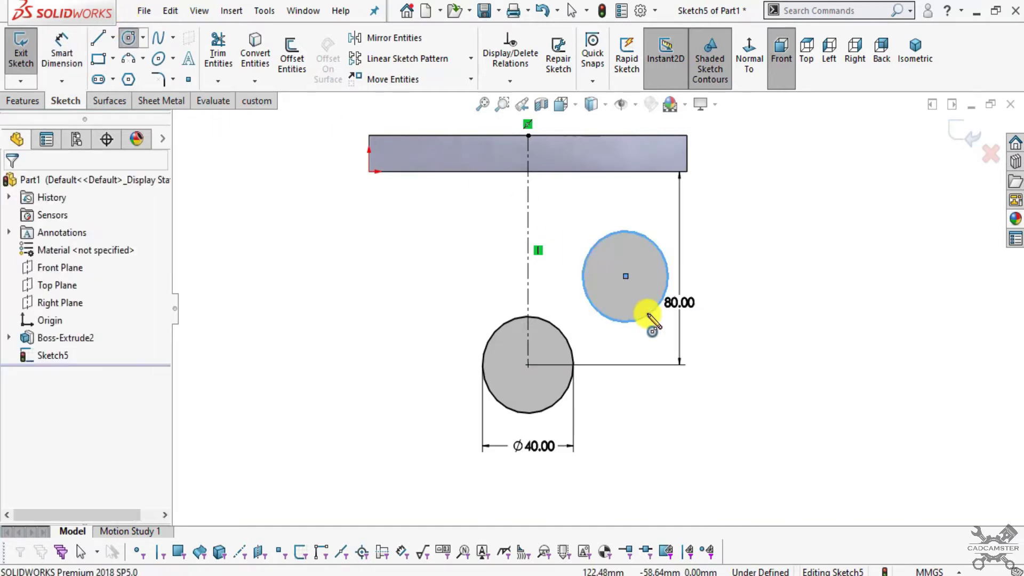
{"action": "left_click", "coordinate": [561, 398]}
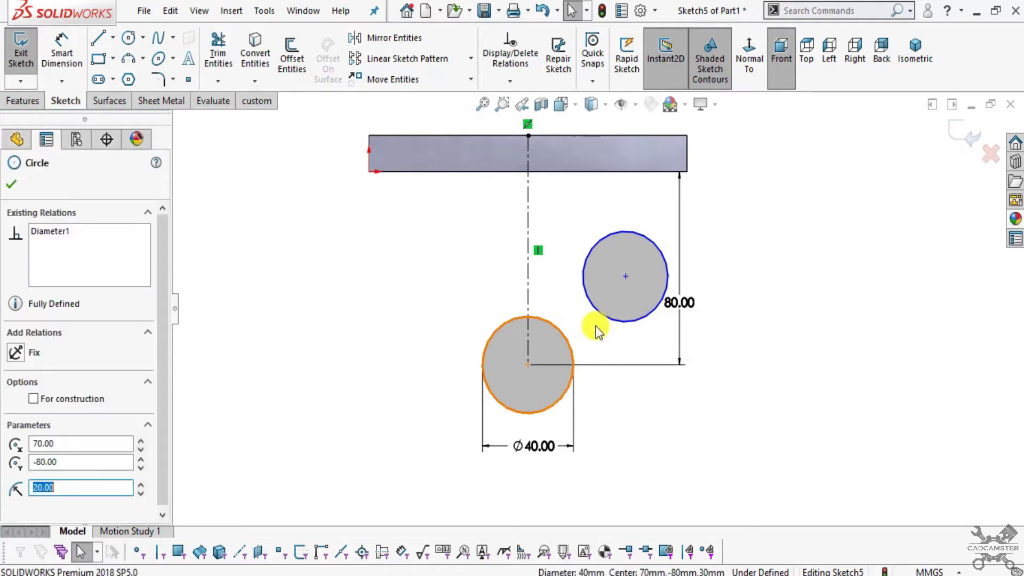
{"action": "left_click", "coordinate": [599, 315], "text": "ctrl"}
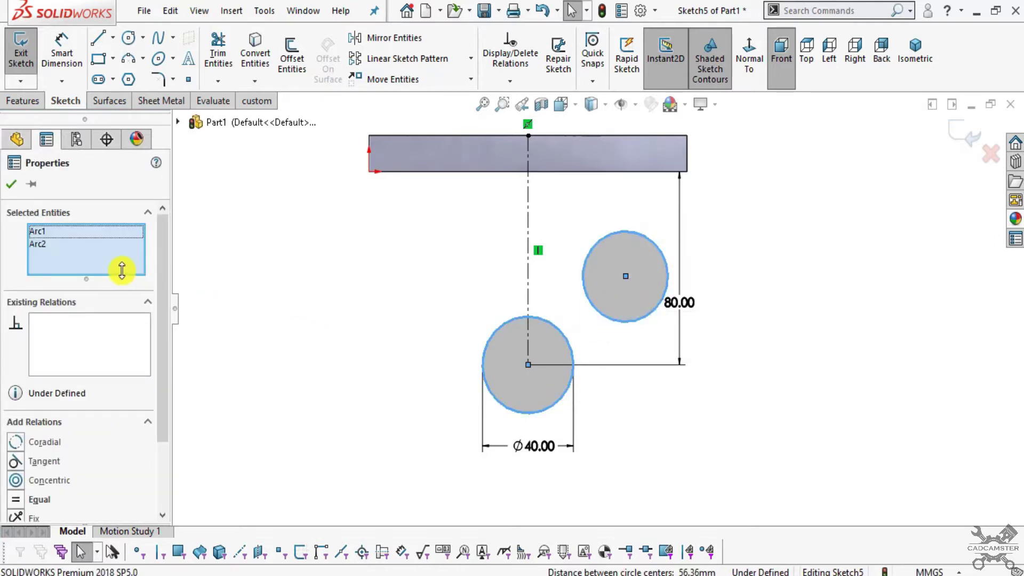
{"action": "left_click", "coordinate": [22, 502]}
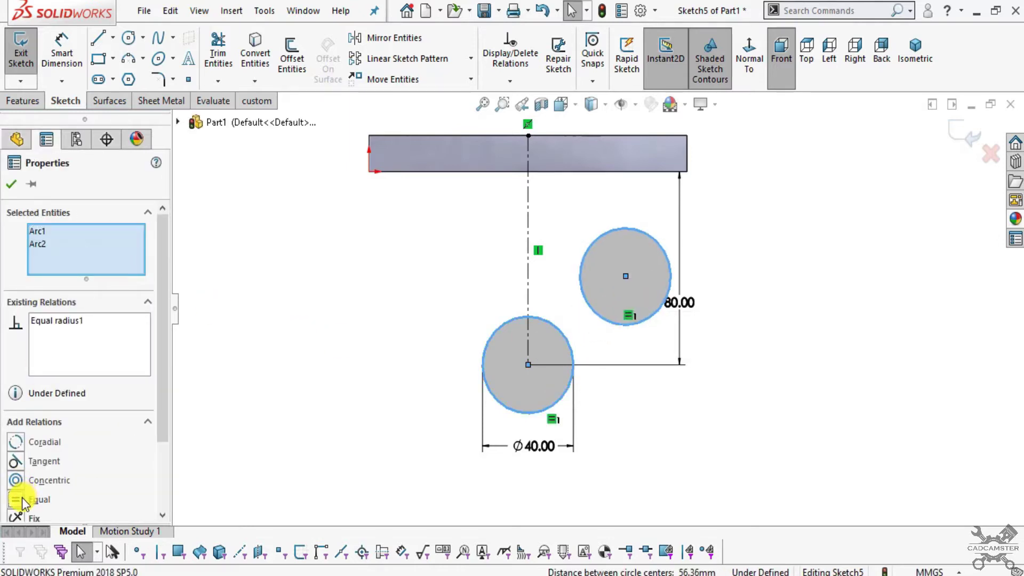
{"action": "left_click", "coordinate": [639, 421]}
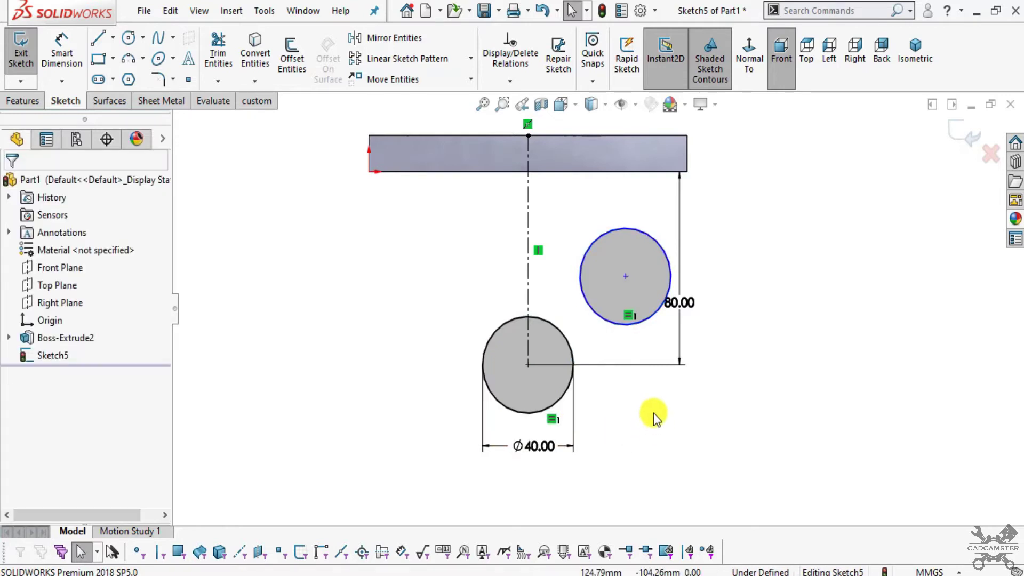
Circle the 50 dimension on the reference drawing and return to the sketch.
{"action": "left_click", "coordinate": [61, 54]}
{"action": "left_click", "coordinate": [430, 568]}
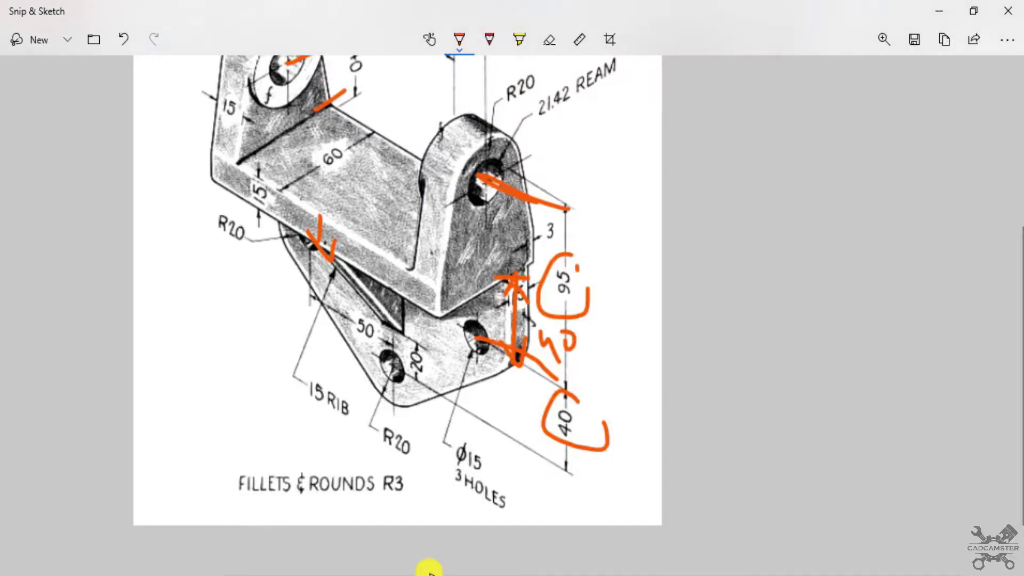
{"action": "scroll", "coordinate": [309, 305], "scroll_direction": "up", "scroll_amount": 1, "text": "ctrl"}
{"action": "left_click_drag", "start_coordinate": [369, 314], "coordinate": [360, 305]}
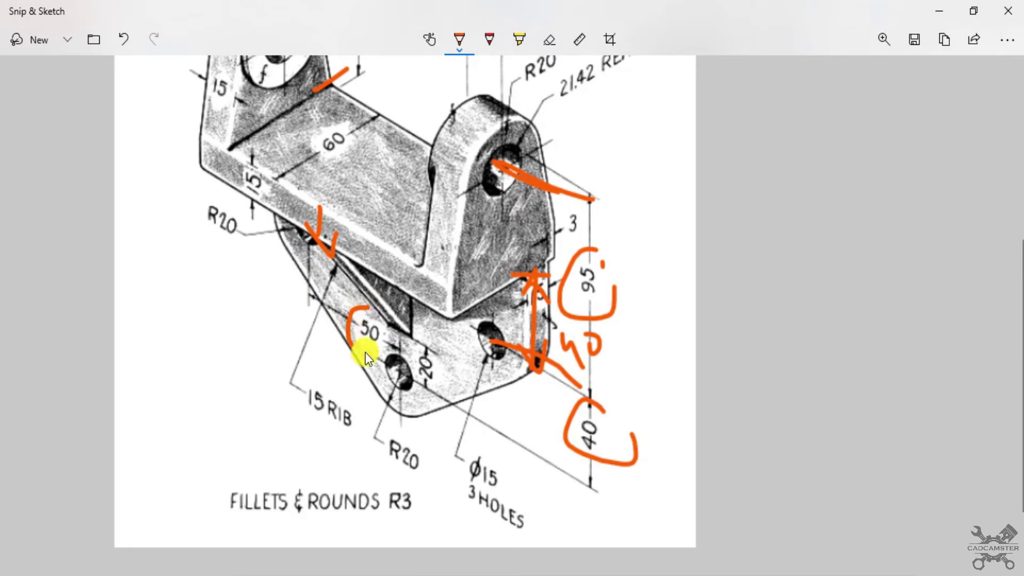
{"action": "left_click", "coordinate": [470, 572]}
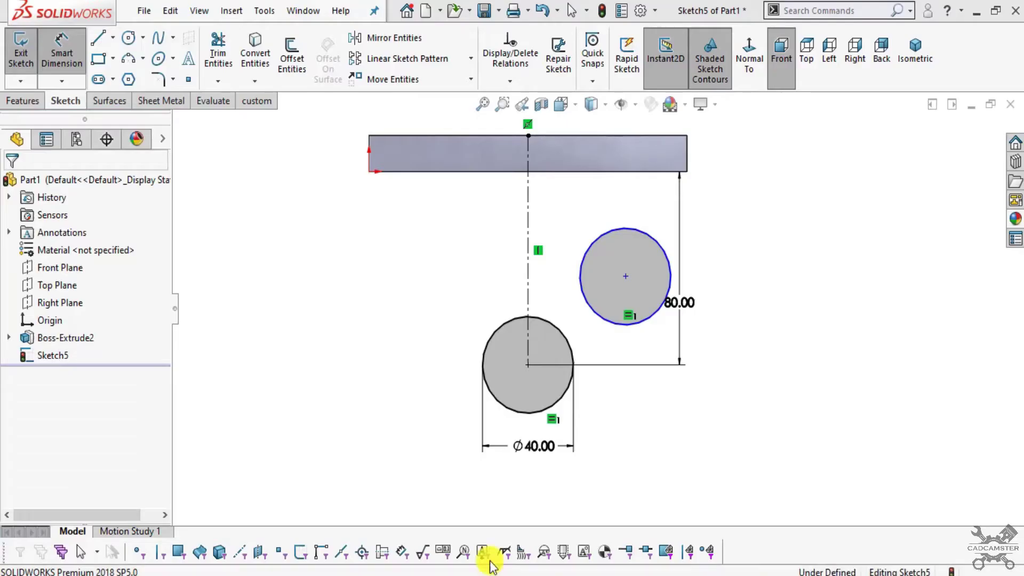
Dimension the two circle centres 50 mm apart horizontally, then view the reference drawing.
{"action": "left_click", "coordinate": [574, 358]}
{"action": "left_click", "coordinate": [606, 321]}
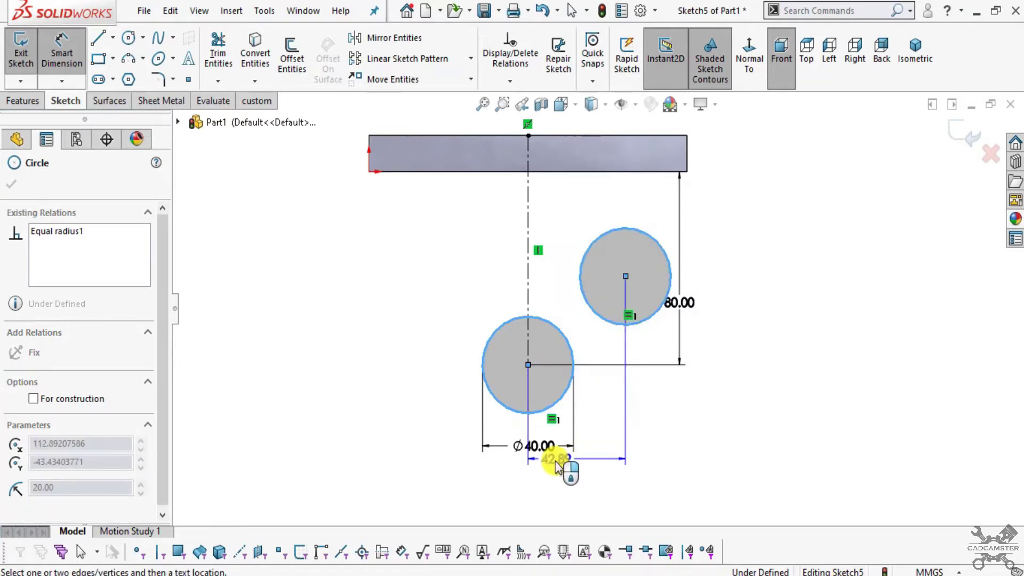
{"action": "left_click", "coordinate": [557, 464]}
{"action": "type", "text": "50"}
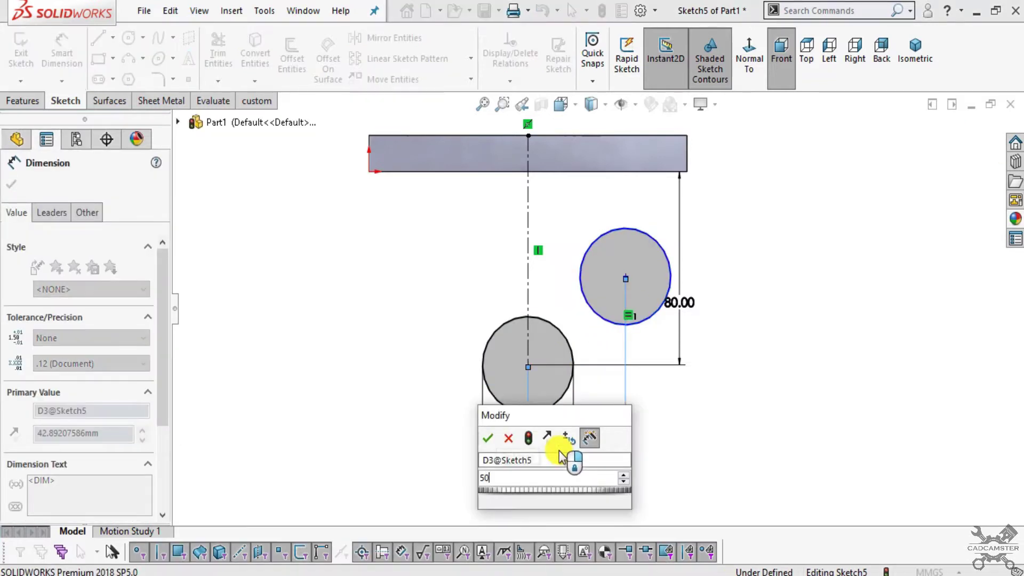
{"action": "key", "text": "Return"}
{"action": "left_click", "coordinate": [729, 393]}
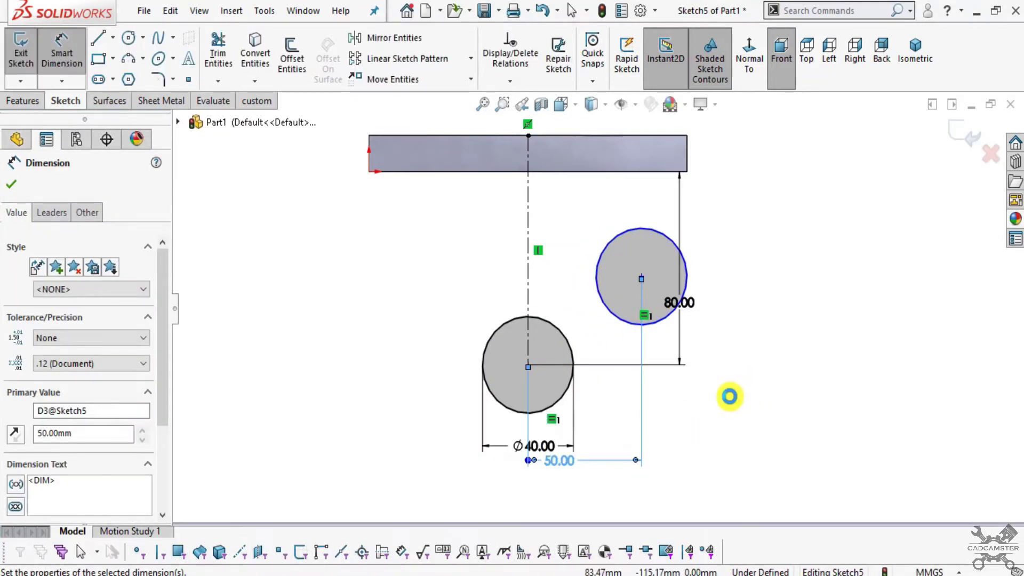
{"action": "left_click", "coordinate": [474, 571]}
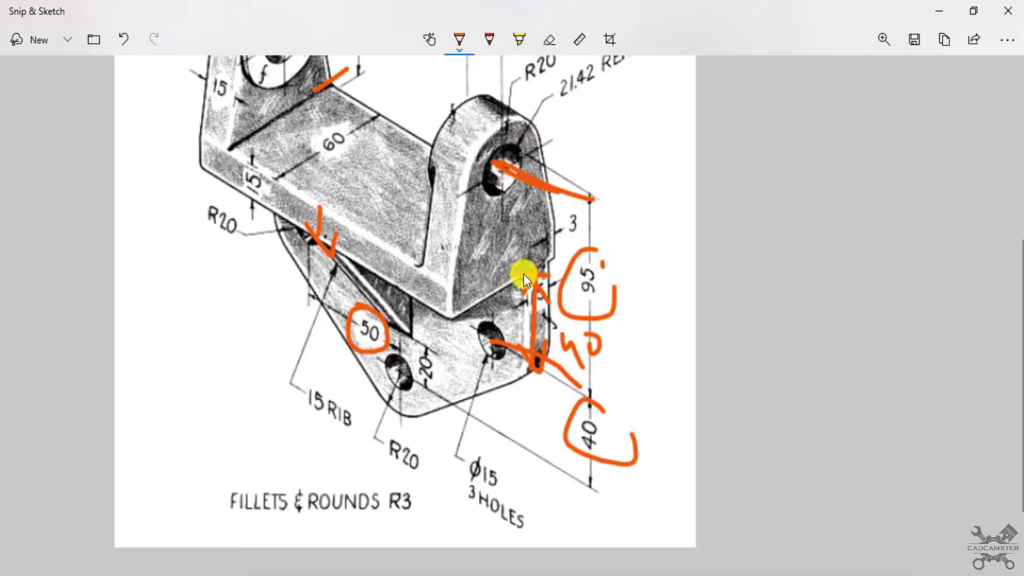
Undo the last two ink strokes on the reference drawing.
{"action": "key", "text": "ctrl+z"}
{"action": "key", "text": "ctrl+z"}
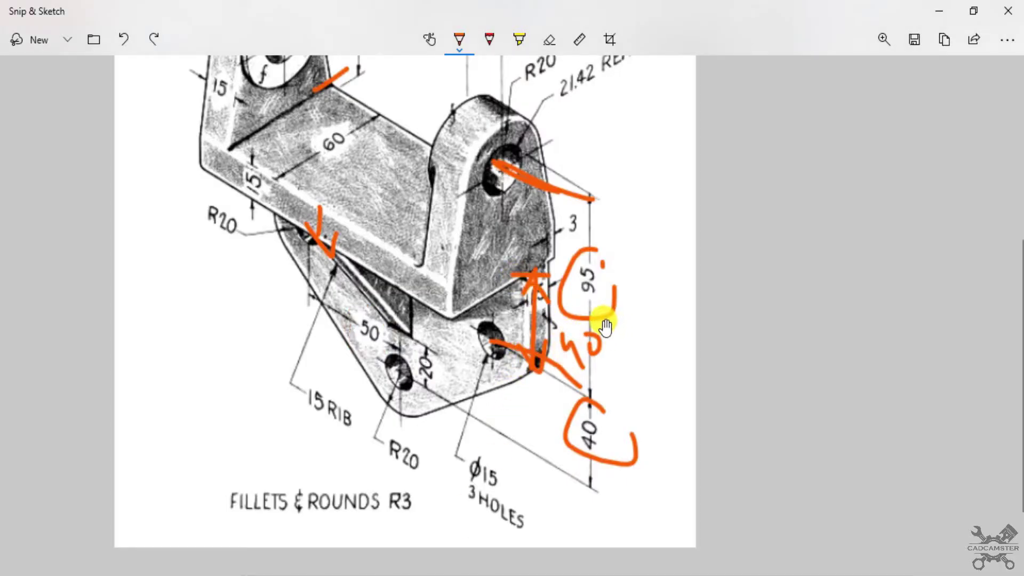
{"action": "key", "text": "ctrl+z"}
{"action": "key", "text": "ctrl+z"}
{"action": "key", "text": "ctrl+z"}
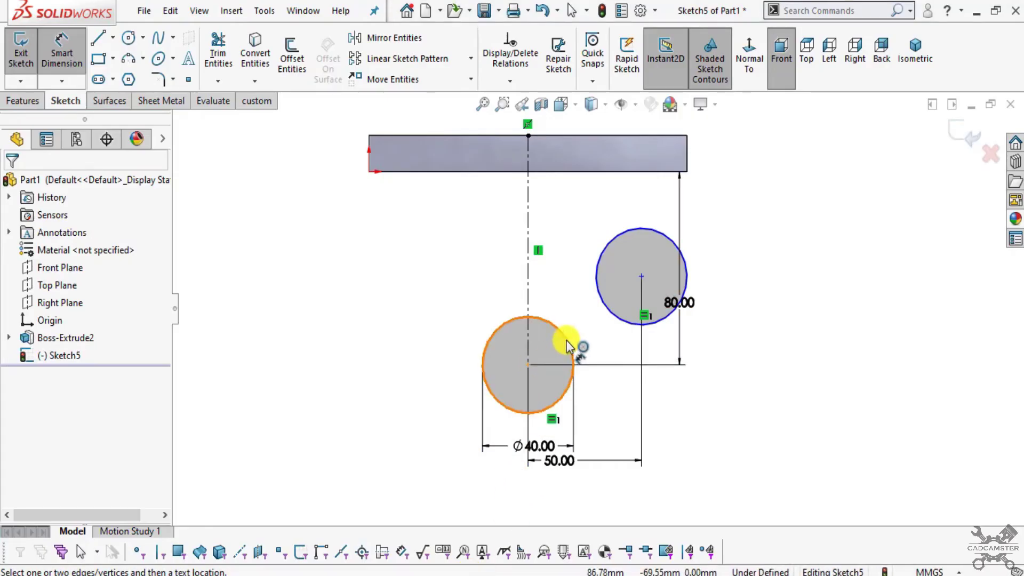
Set the vertical distance between the two circle centres to 40 mm.
{"action": "left_click", "coordinate": [567, 341]}
{"action": "left_click", "coordinate": [602, 300]}
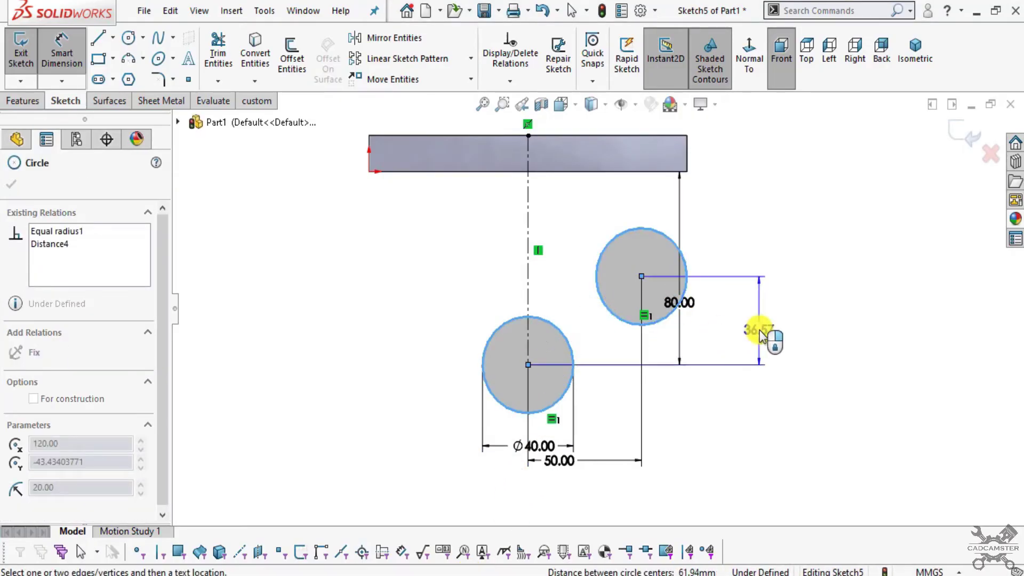
{"action": "left_click", "coordinate": [758, 334]}
{"action": "type", "text": "40"}
{"action": "key", "text": "Return"}
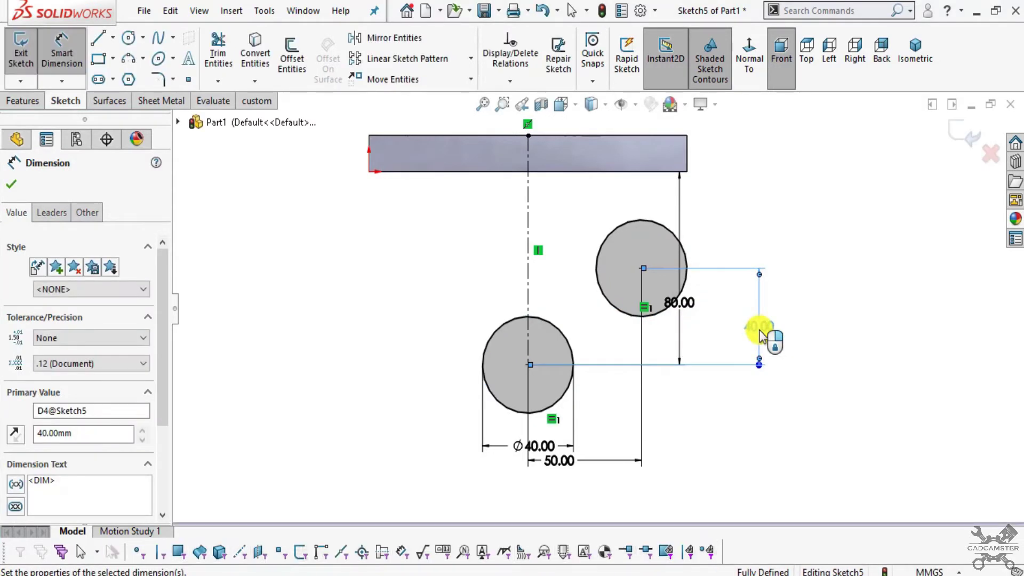
{"action": "key", "text": "Escape"}
{"action": "left_click", "coordinate": [571, 292]}
{"action": "key", "text": "Escape"}
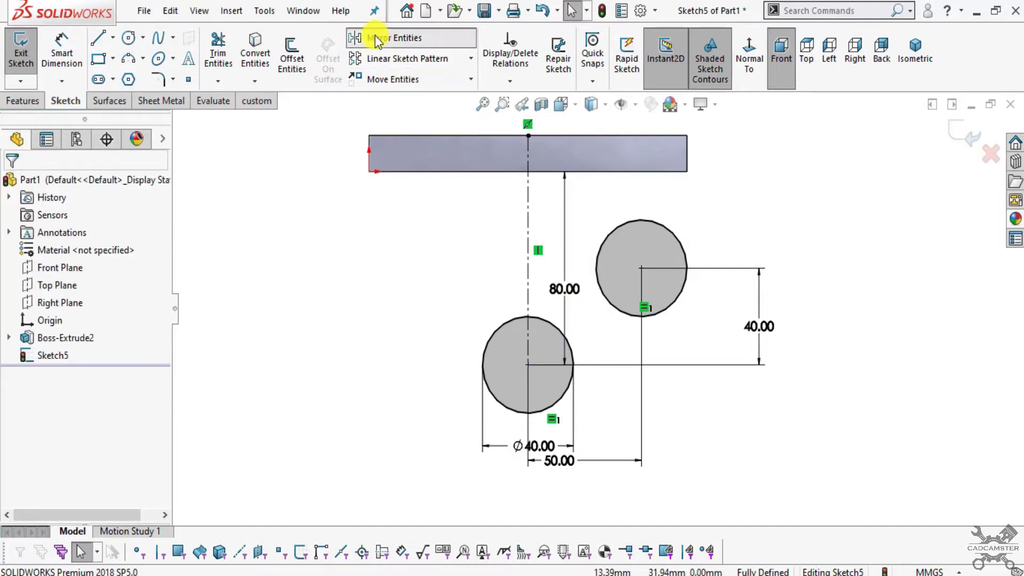
Mirror the right circle about the vertical centreline to create a matching left circle.
{"action": "left_click", "coordinate": [378, 40]}
{"action": "left_click", "coordinate": [606, 240]}
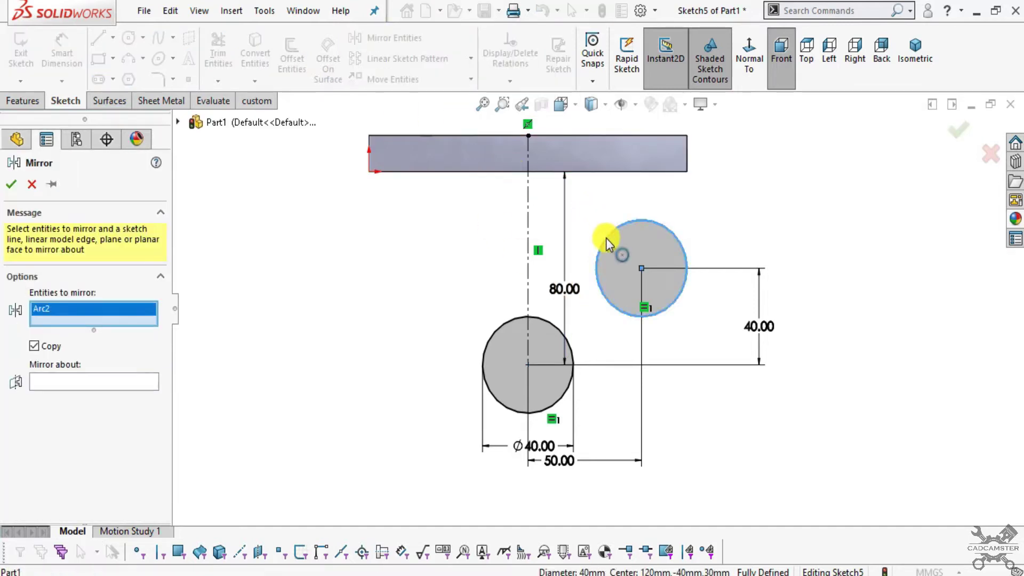
{"action": "left_click", "coordinate": [139, 384]}
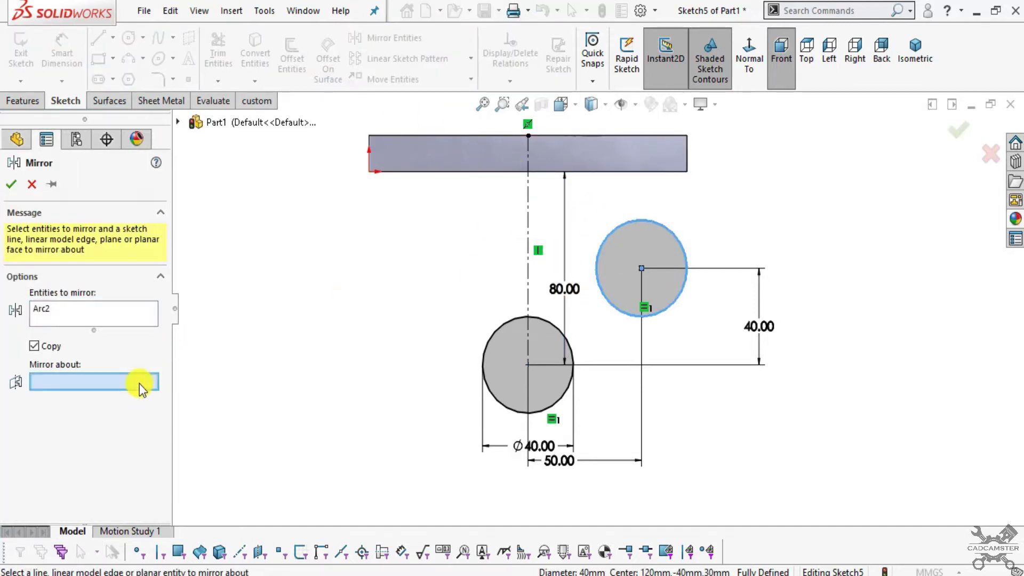
{"action": "left_click", "coordinate": [528, 188]}
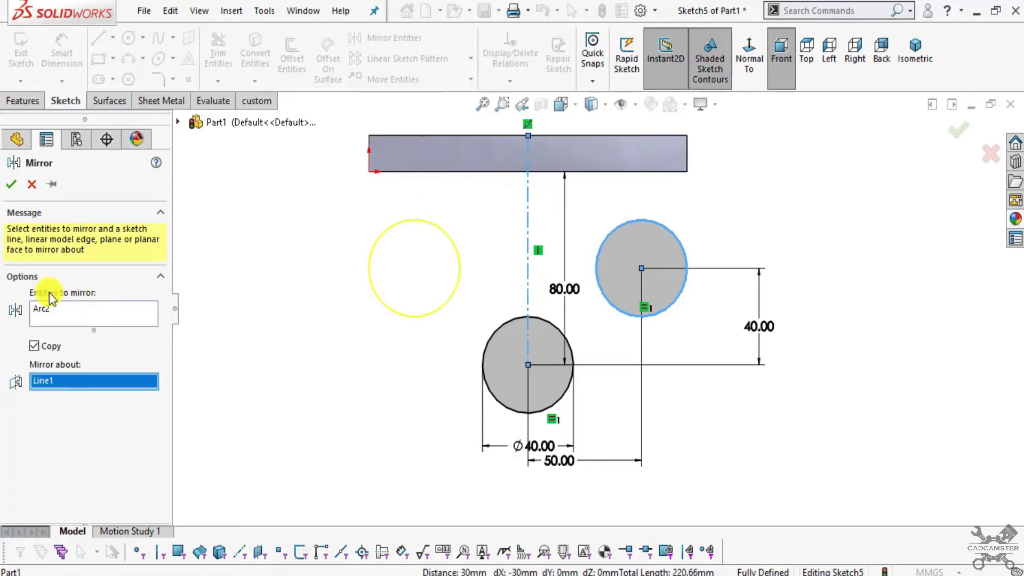
{"action": "left_click", "coordinate": [11, 185]}
{"action": "left_click", "coordinate": [98, 39]}
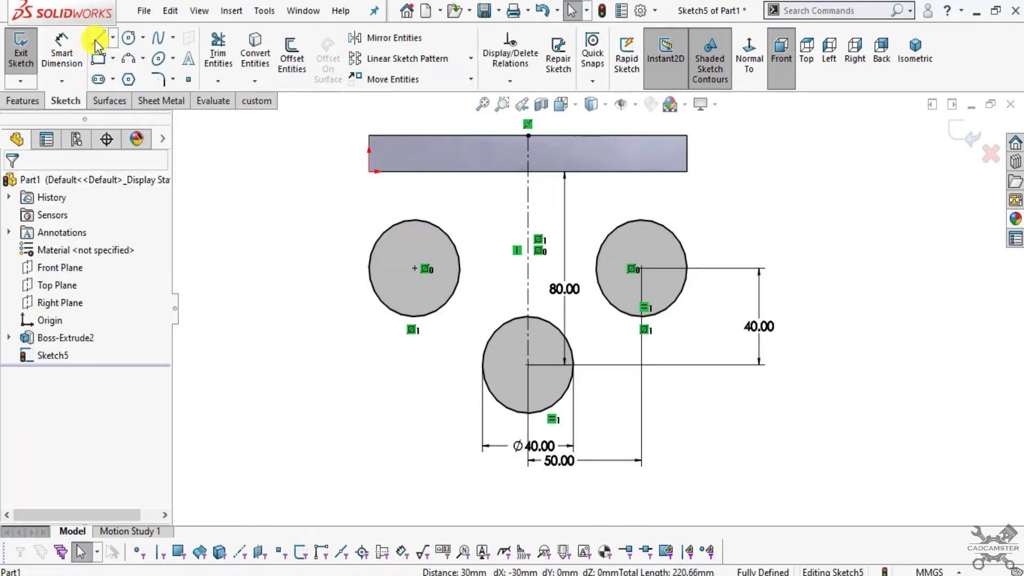
{"action": "scroll", "coordinate": [442, 213], "scroll_direction": "down", "scroll_amount": 1}
Draw a vertical line down from the plate's left corner and a slanted line to the bottom circle.
{"action": "scroll", "coordinate": [383, 210], "scroll_direction": "down", "scroll_amount": 1}
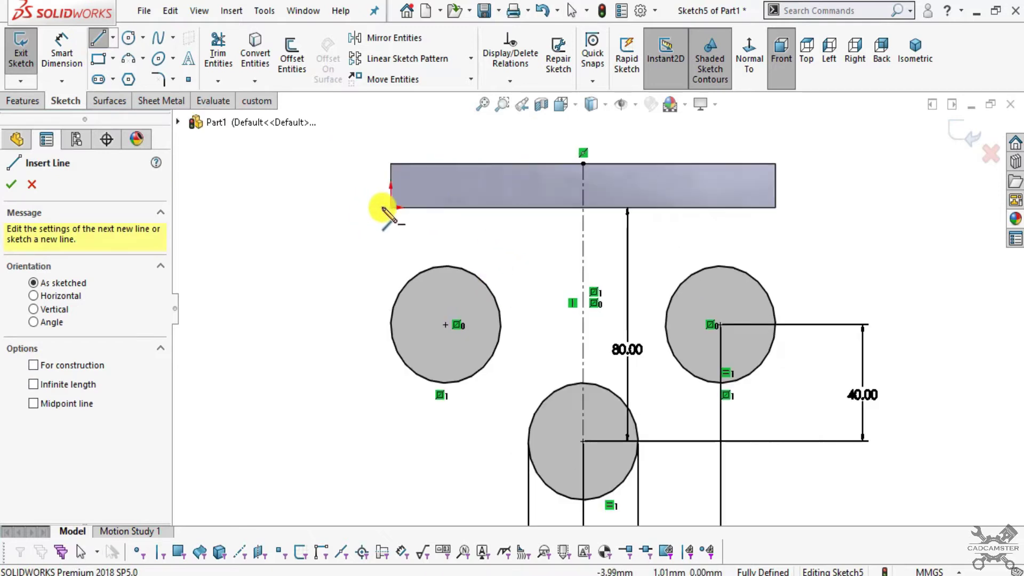
{"action": "left_click", "coordinate": [391, 208]}
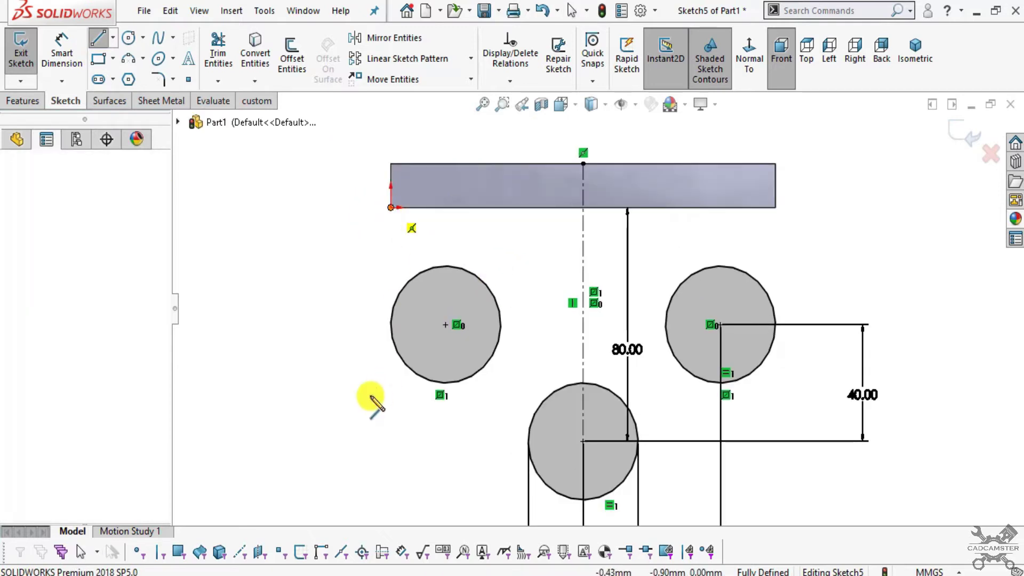
{"action": "left_click", "coordinate": [392, 332]}
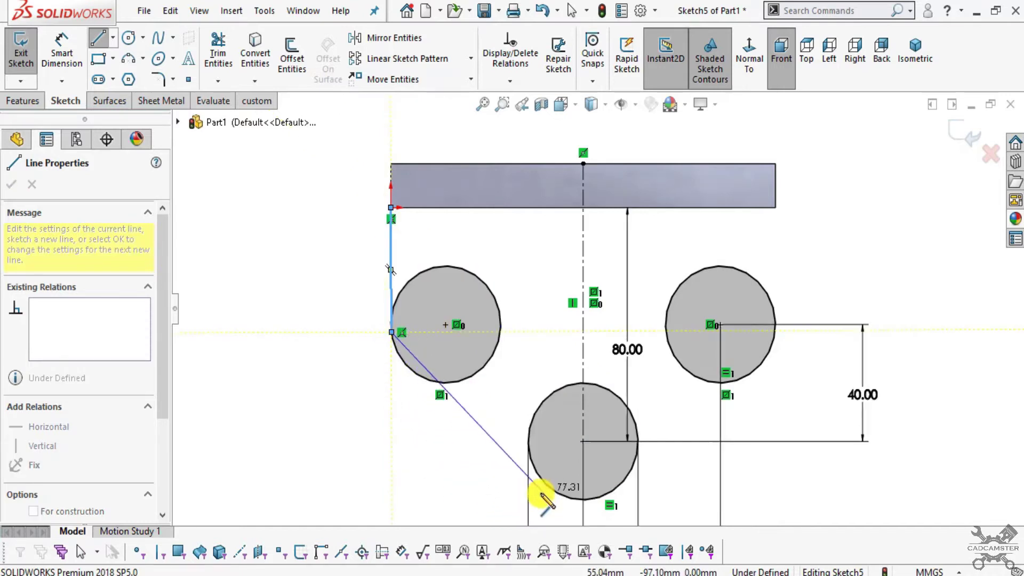
{"action": "key", "text": "Escape"}
{"action": "key", "text": "l"}
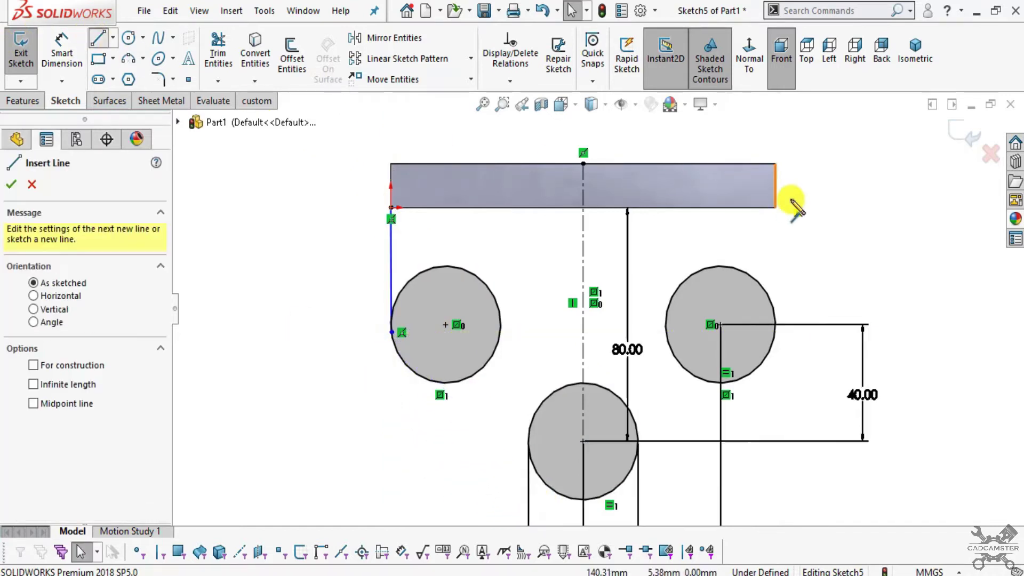
{"action": "left_click", "coordinate": [401, 358]}
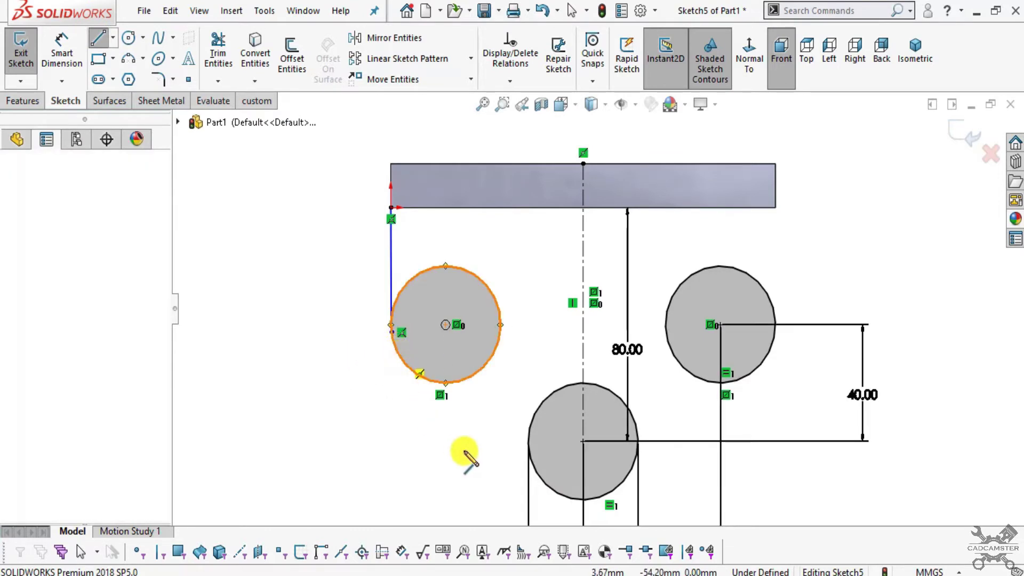
{"action": "left_click", "coordinate": [556, 491]}
{"action": "key", "text": "Escape"}
{"action": "scroll", "coordinate": [565, 512], "scroll_direction": "down", "scroll_amount": 2}
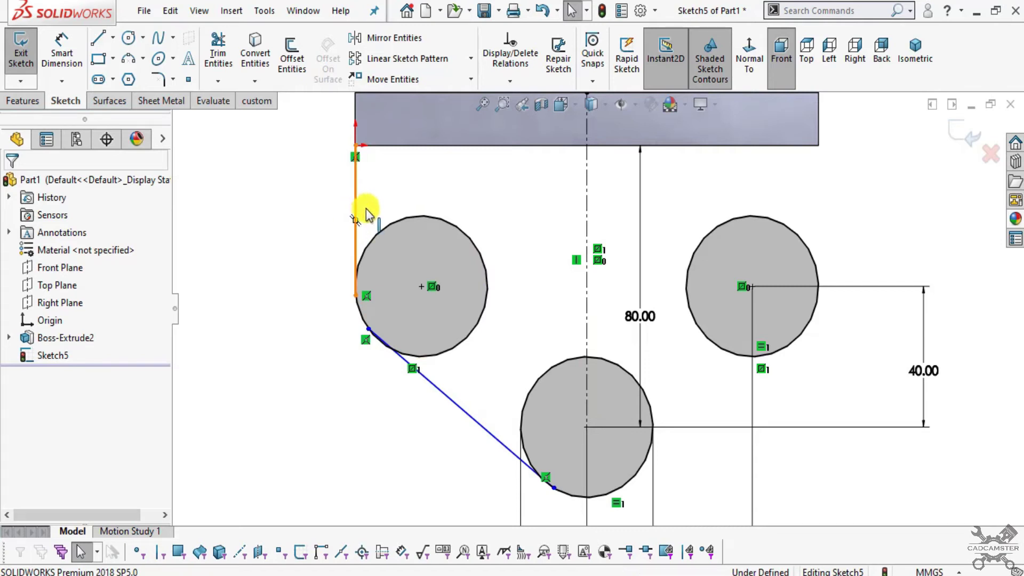
Make the vertical line tangent to the left circle and the slanted line tangent to the bottom circle.
{"action": "left_click", "coordinate": [355, 216]}
{"action": "left_click", "coordinate": [382, 229], "text": "ctrl"}
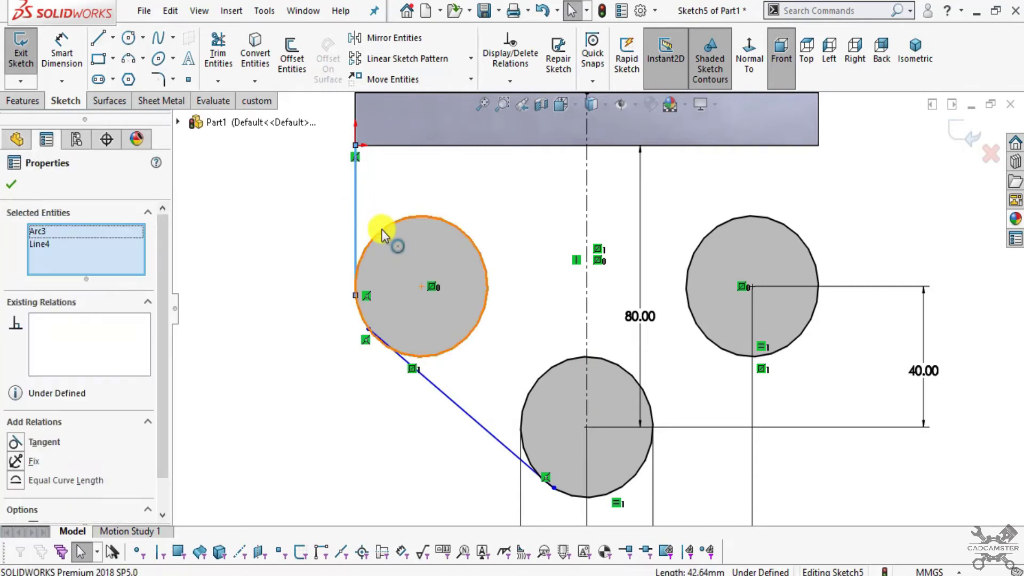
{"action": "left_click", "coordinate": [425, 160]}
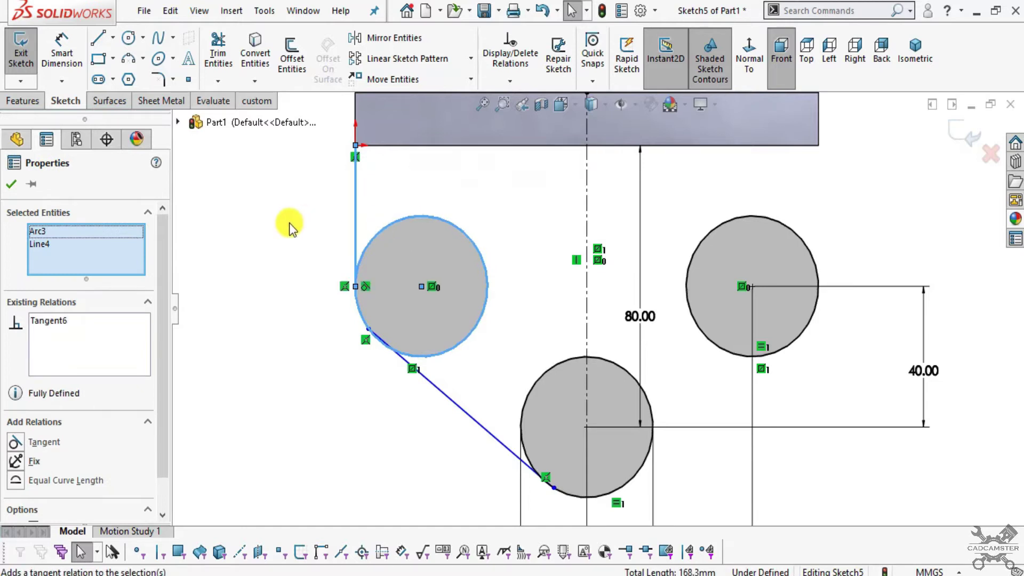
{"action": "left_click", "coordinate": [284, 222]}
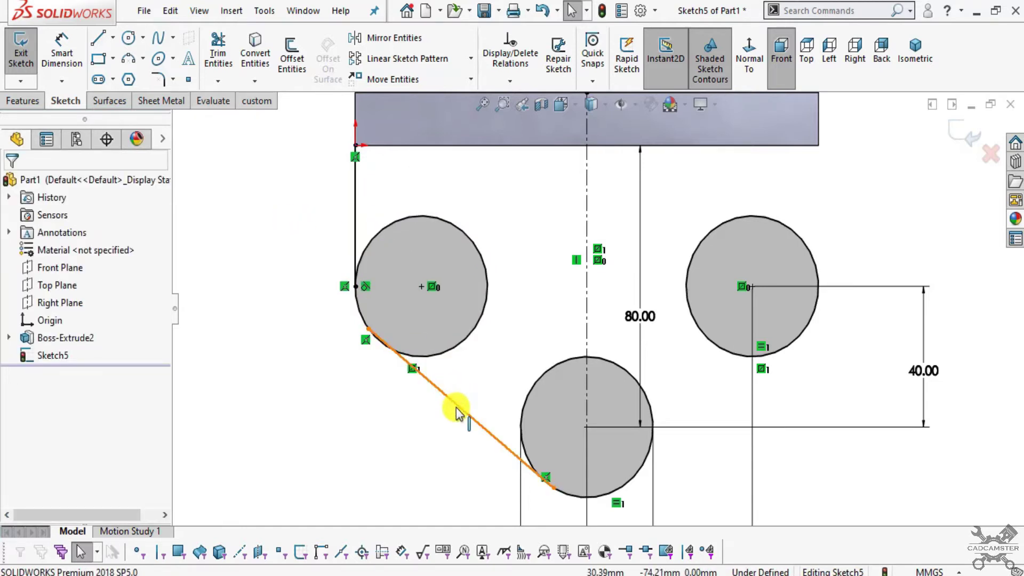
{"action": "left_click", "coordinate": [475, 420]}
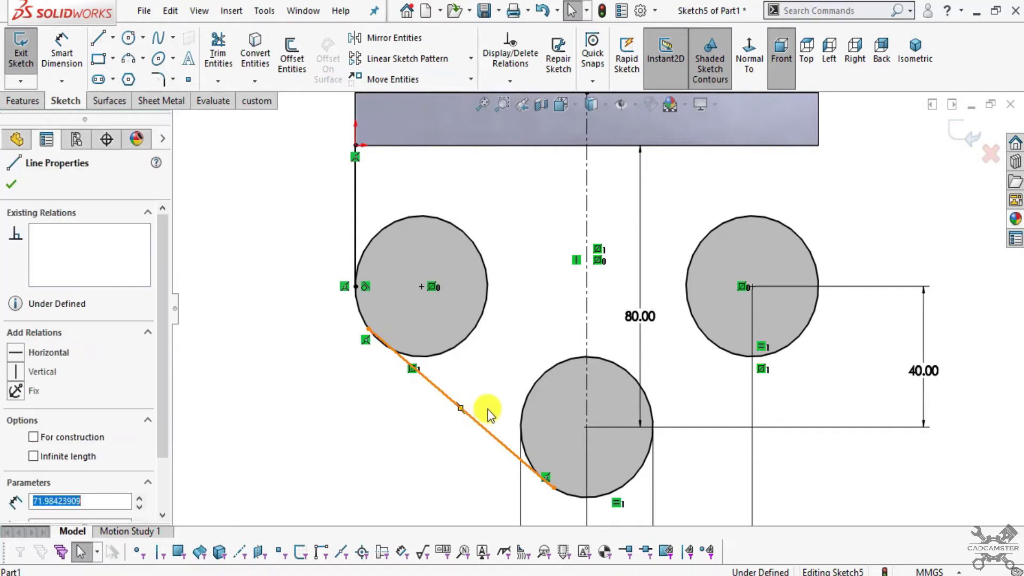
{"action": "left_click", "coordinate": [533, 394], "text": "ctrl"}
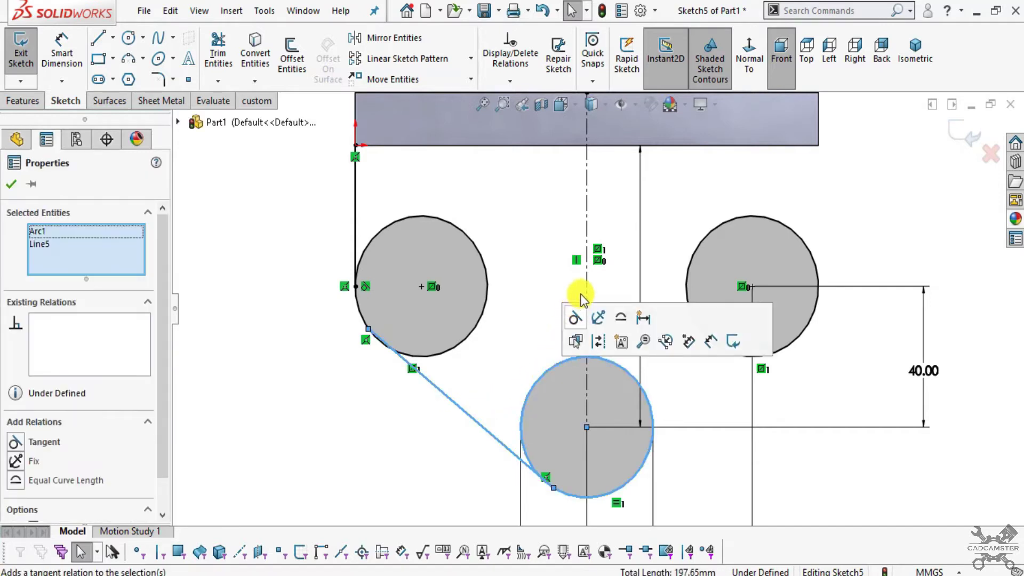
{"action": "left_click", "coordinate": [308, 444]}
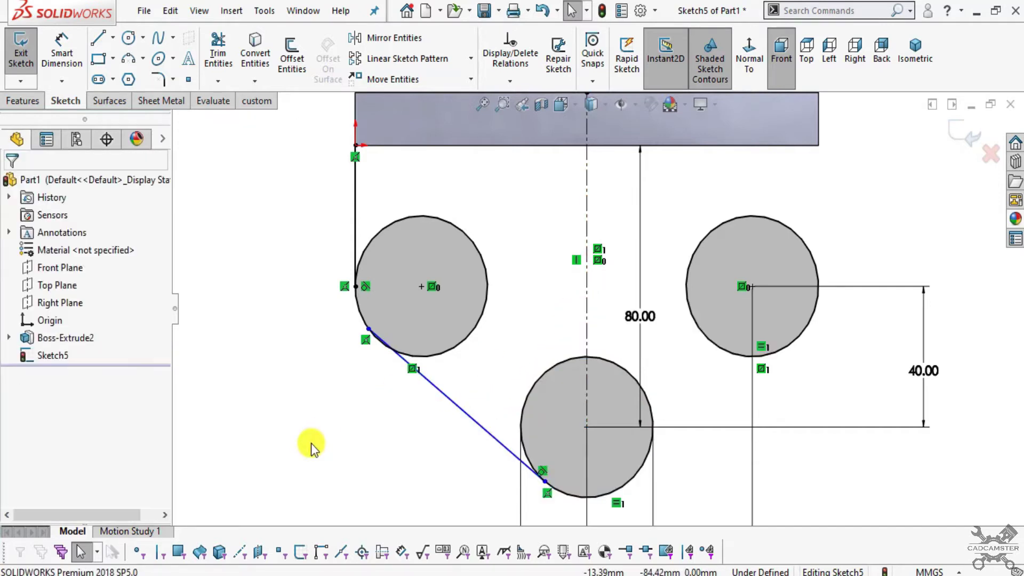
Make the slanted line tangent to the left circle and power-trim the unneeded circle portions.
{"action": "left_click", "coordinate": [438, 357]}
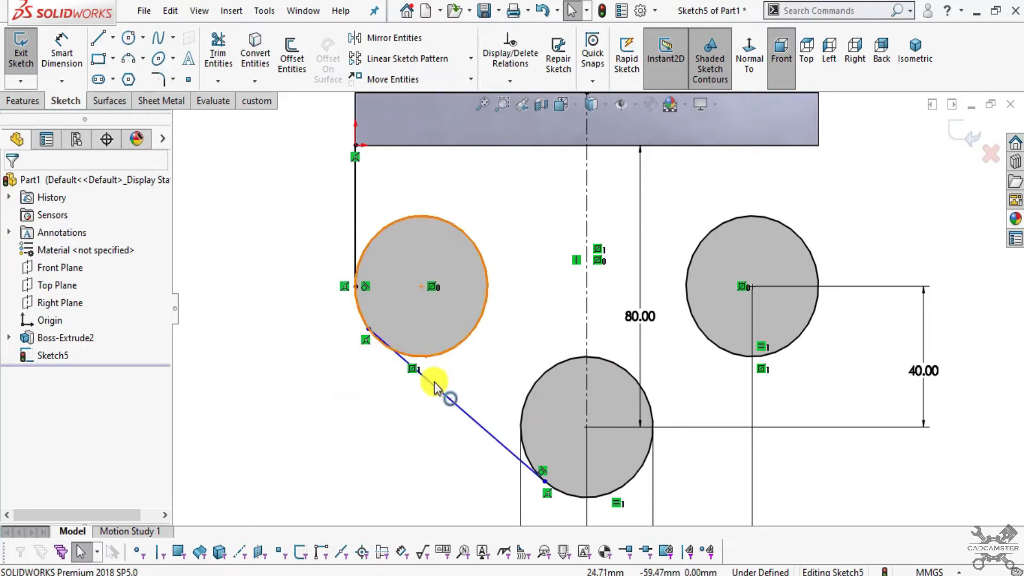
{"action": "left_click", "coordinate": [433, 389]}
{"action": "left_click", "coordinate": [481, 313], "text": "ctrl"}
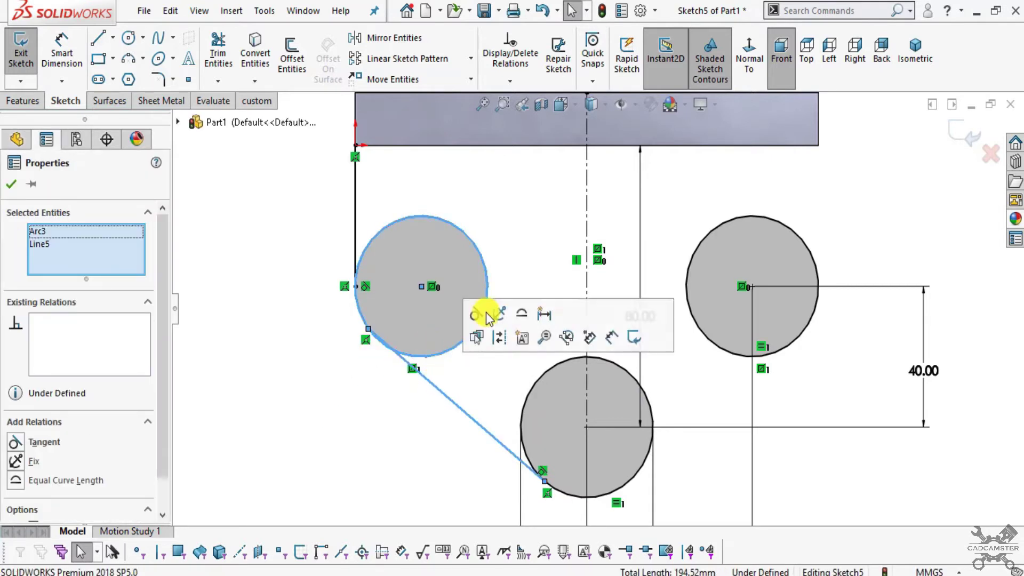
{"action": "left_click", "coordinate": [476, 314]}
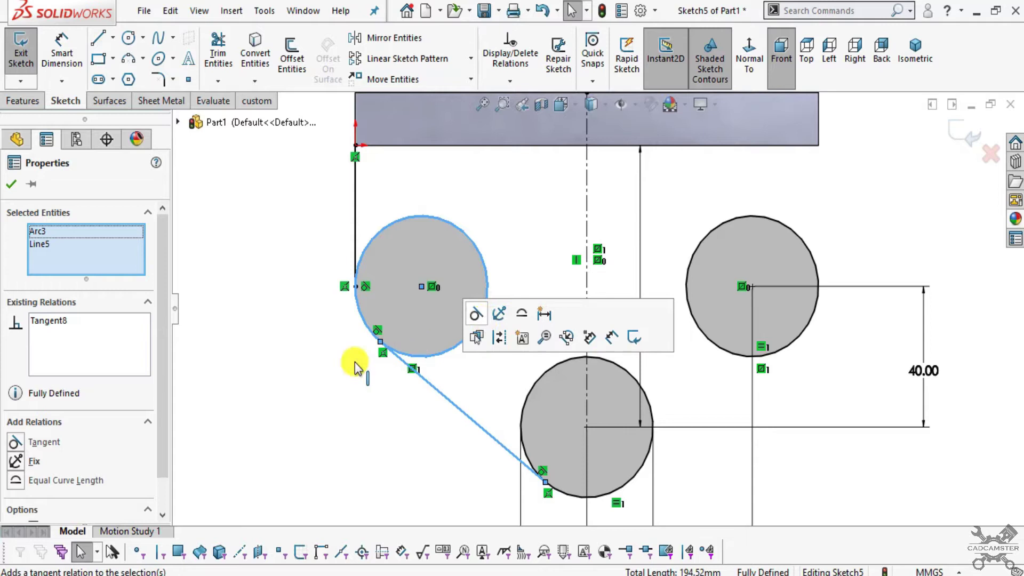
{"action": "left_click", "coordinate": [320, 381]}
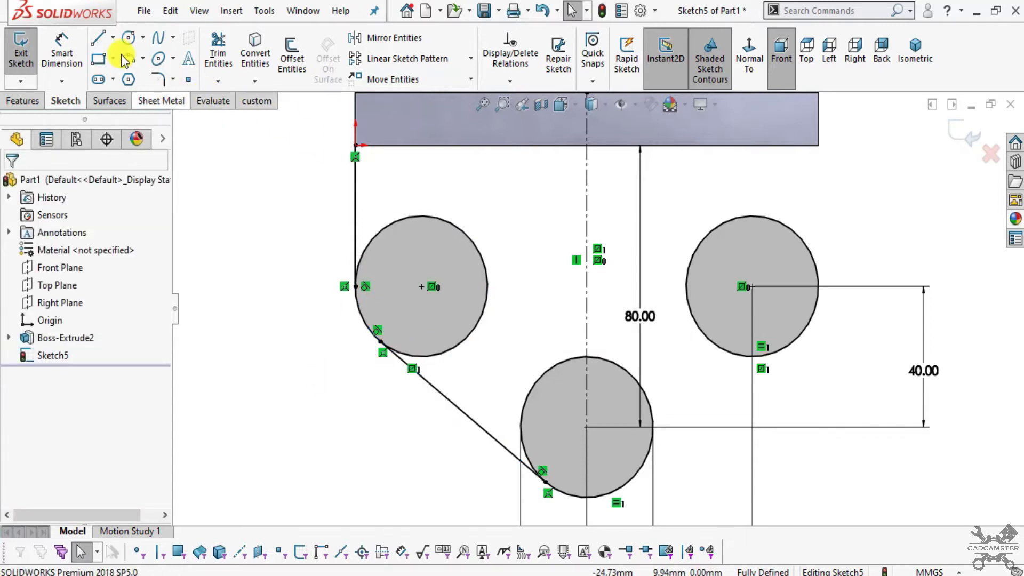
{"action": "left_click", "coordinate": [218, 54]}
{"action": "mouse_move", "coordinate": [472, 213]}
{"action": "left_mouse_down"}
{"action": "mouse_move", "coordinate": [460, 238]}
{"action": "mouse_move", "coordinate": [585, 326]}
{"action": "left_mouse_up"}
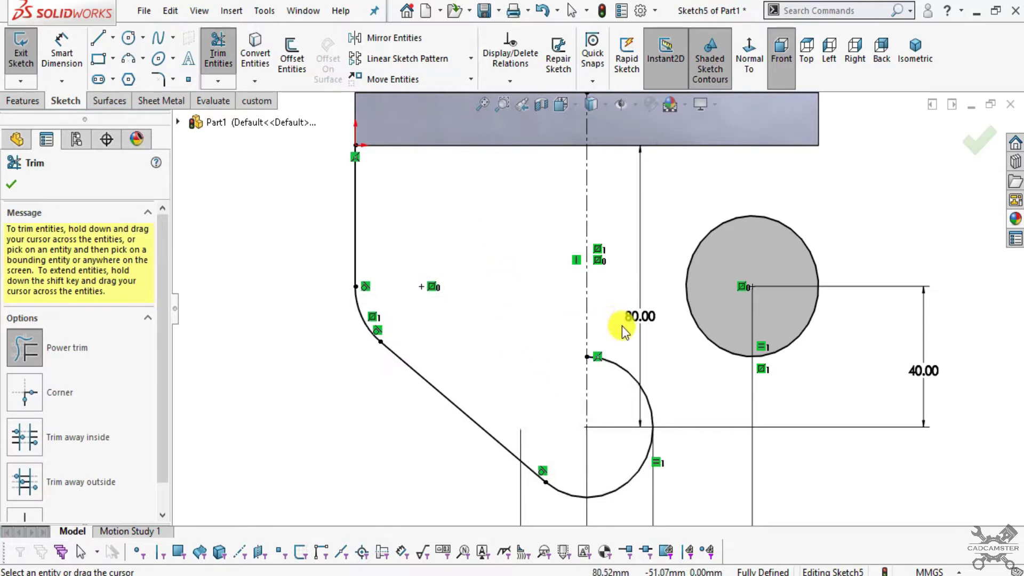
Mirror the vertical and slanted side lines across the centreline to the right side.
{"action": "key", "text": "Escape"}
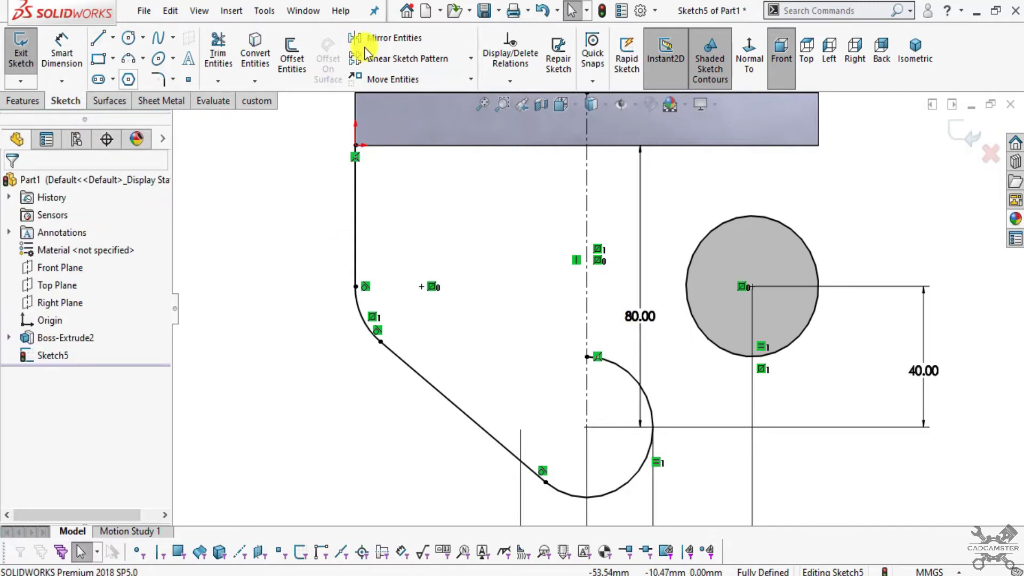
{"action": "left_click", "coordinate": [410, 38]}
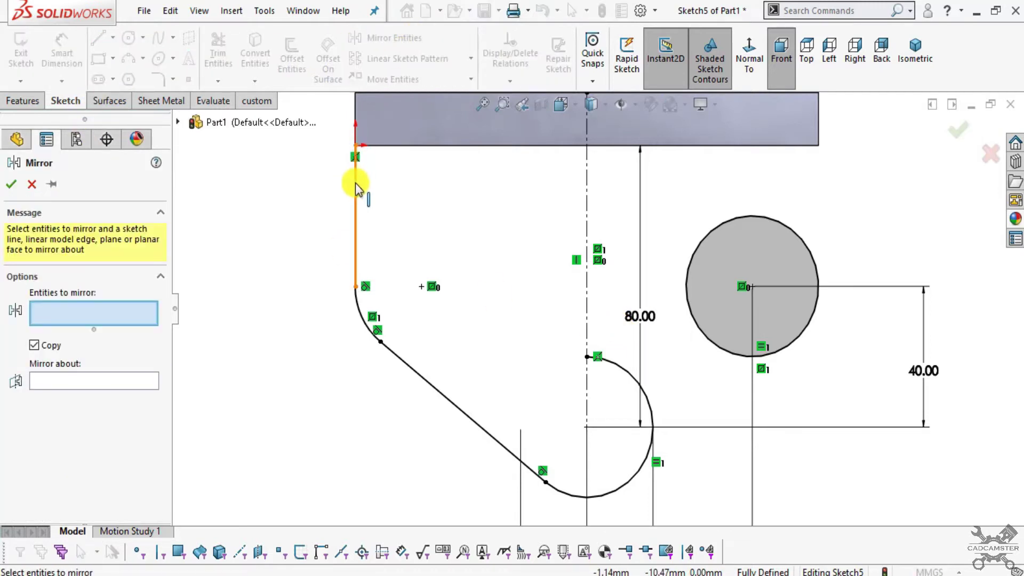
{"action": "left_click", "coordinate": [356, 198]}
{"action": "left_click", "coordinate": [420, 382]}
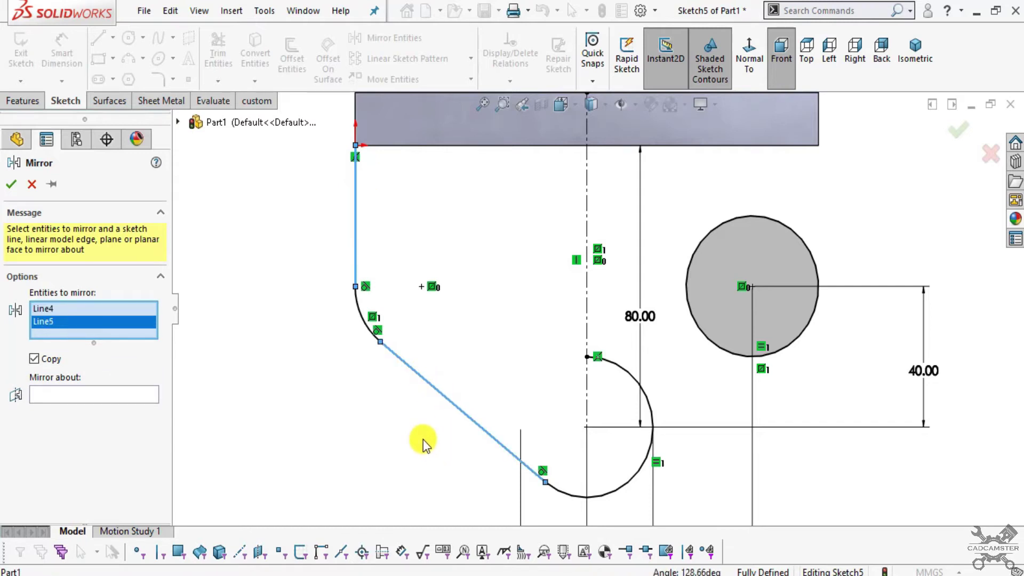
{"action": "left_click", "coordinate": [81, 393]}
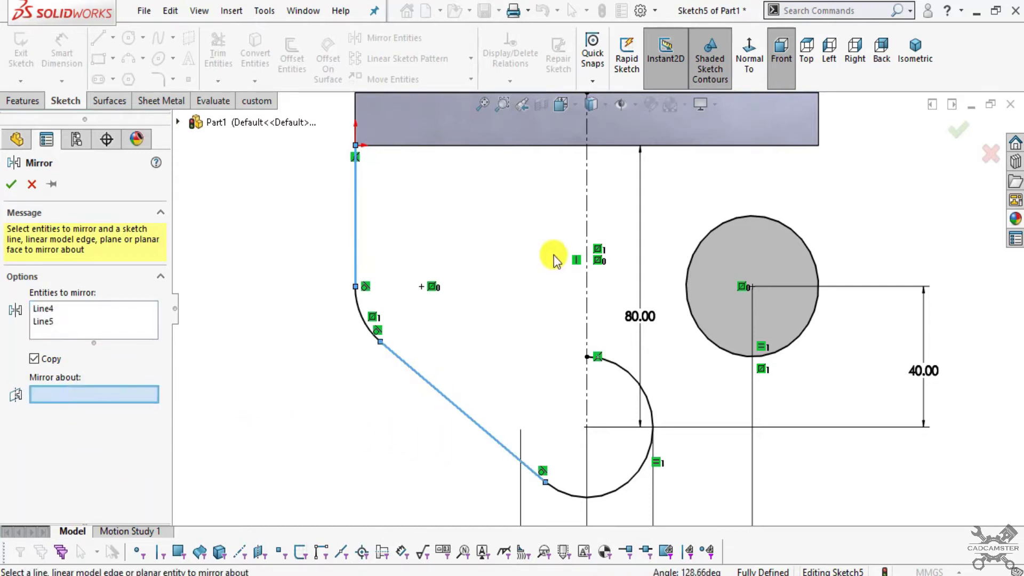
{"action": "left_click", "coordinate": [589, 225]}
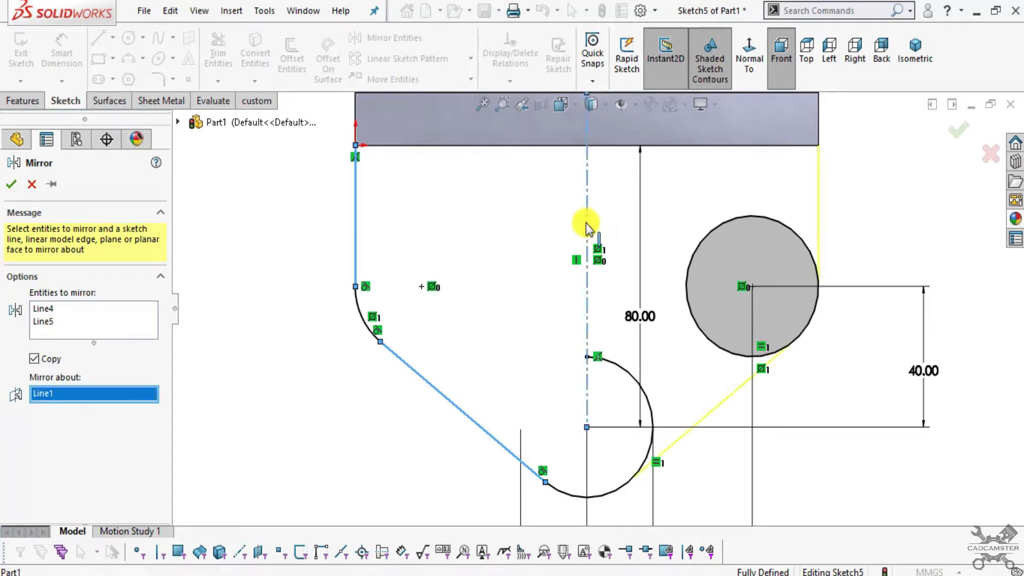
{"action": "left_click", "coordinate": [11, 184]}
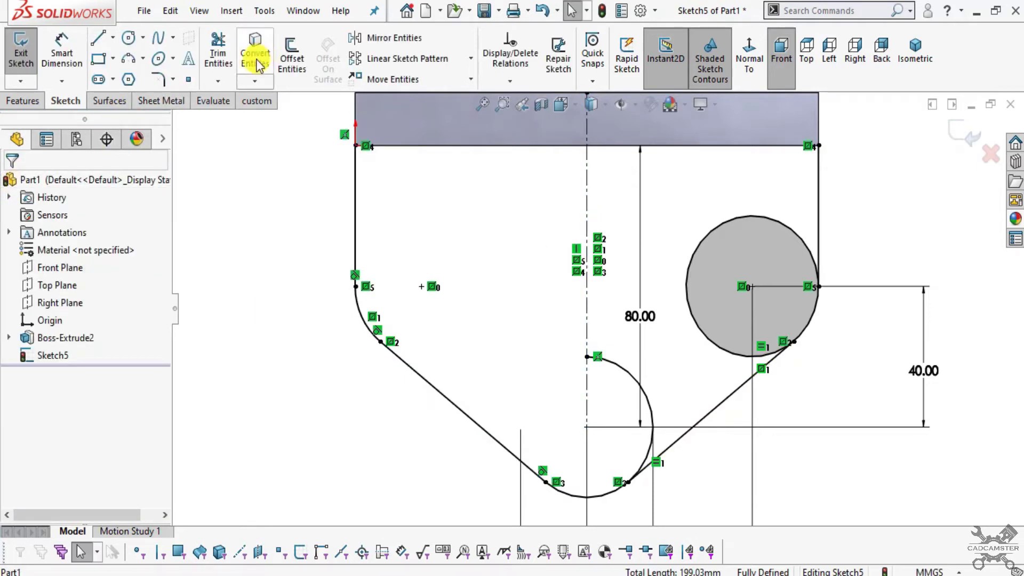
Trim the extra bottom arc and cut the right circle down to a corner arc.
{"action": "left_click", "coordinate": [219, 54]}
{"action": "scroll", "coordinate": [667, 384], "scroll_direction": "up", "scroll_amount": 2}
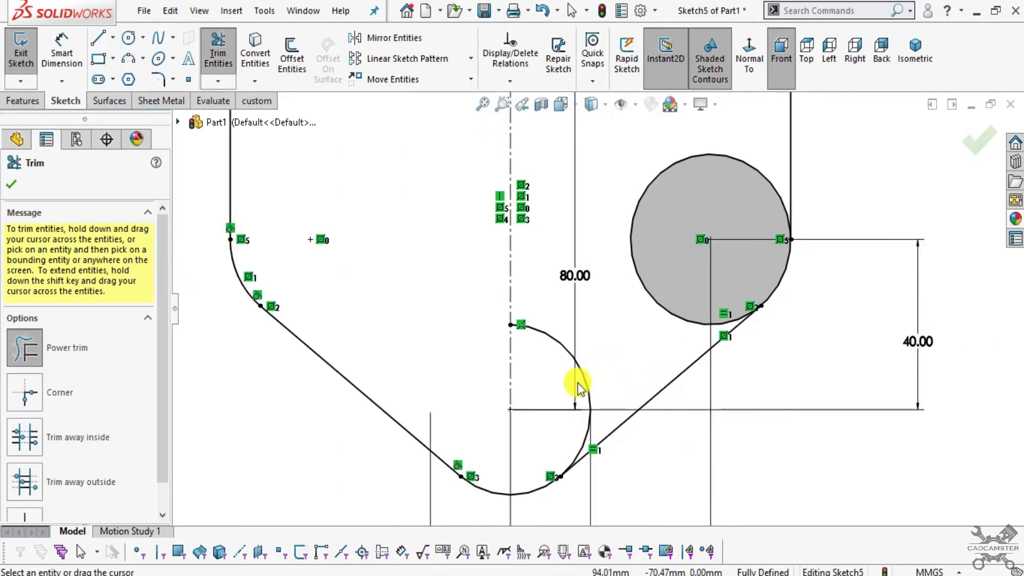
{"action": "left_click_drag", "start_coordinate": [578, 383], "coordinate": [585, 379]}
{"action": "left_click_drag", "start_coordinate": [649, 289], "coordinate": [648, 284]}
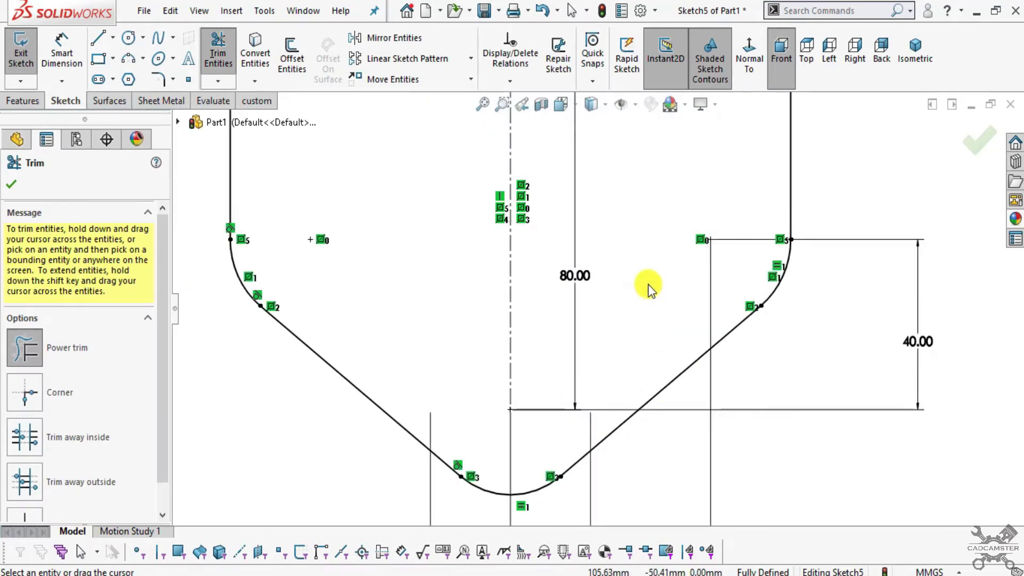
{"action": "key", "text": "Escape"}
{"action": "scroll", "coordinate": [660, 333], "scroll_direction": "up", "scroll_amount": 3}
{"action": "scroll", "coordinate": [613, 374], "scroll_direction": "up", "scroll_amount": 1}
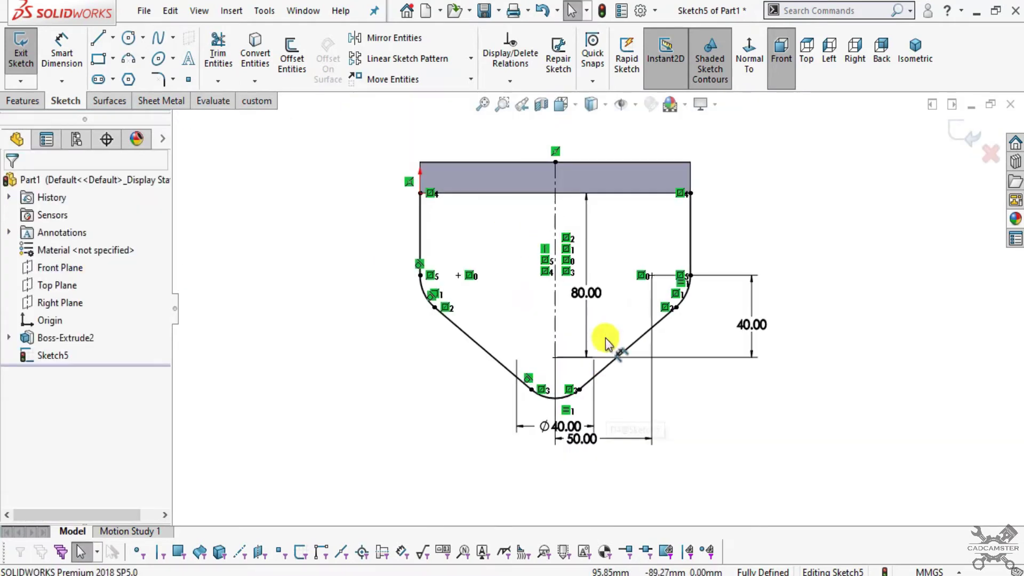
{"action": "scroll", "coordinate": [586, 240], "scroll_direction": "down", "scroll_amount": 2}
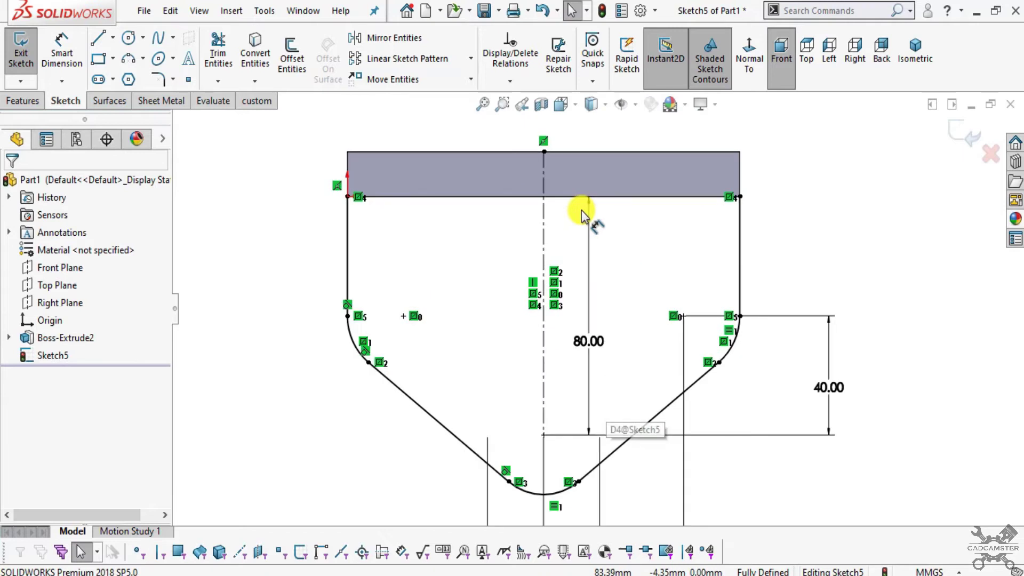
Draw a line across the top corners to close the flange outline.
{"action": "left_click", "coordinate": [98, 38]}
{"action": "left_click", "coordinate": [347, 197]}
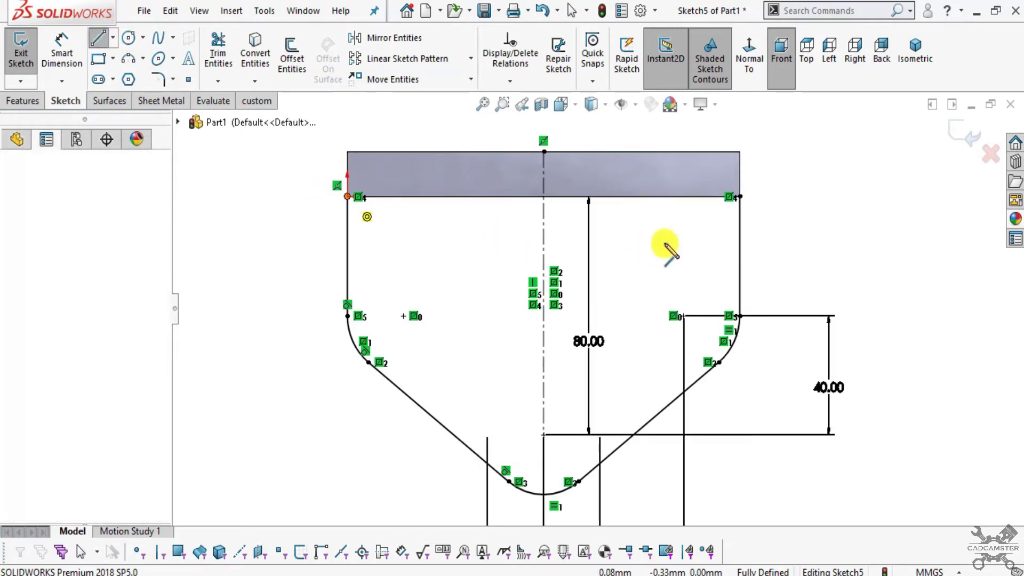
{"action": "left_click", "coordinate": [739, 197]}
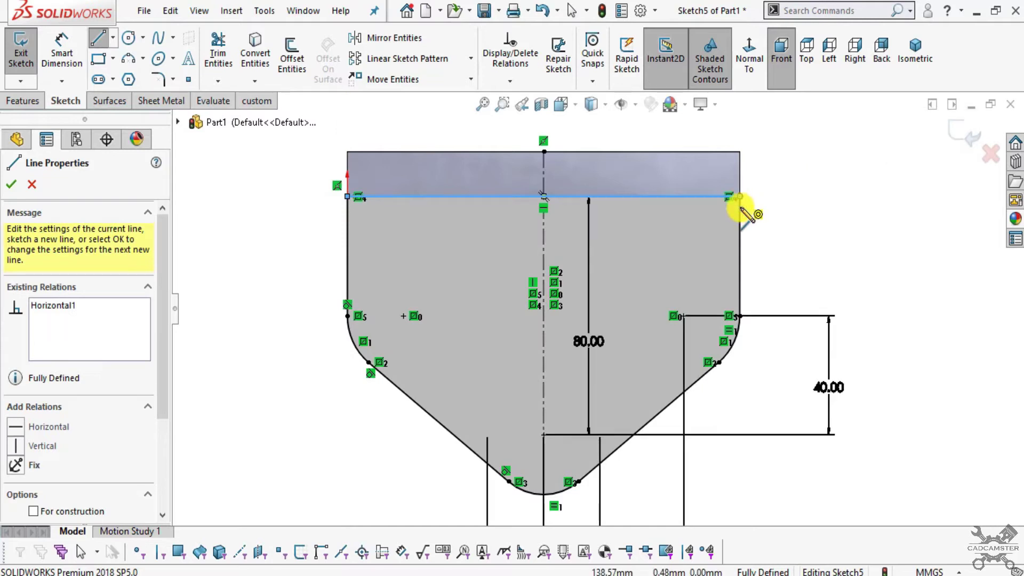
{"action": "key", "text": "Escape"}
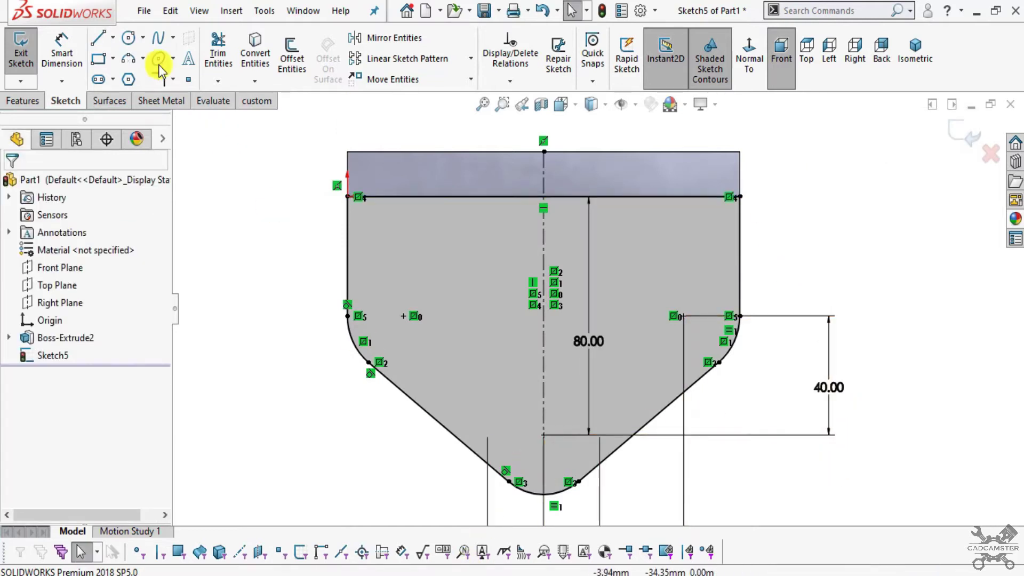
Draw three circles centred on the left, right and bottom arc centres.
{"action": "left_click", "coordinate": [128, 38]}
{"action": "scroll", "coordinate": [459, 312], "scroll_direction": "down", "scroll_amount": 1}
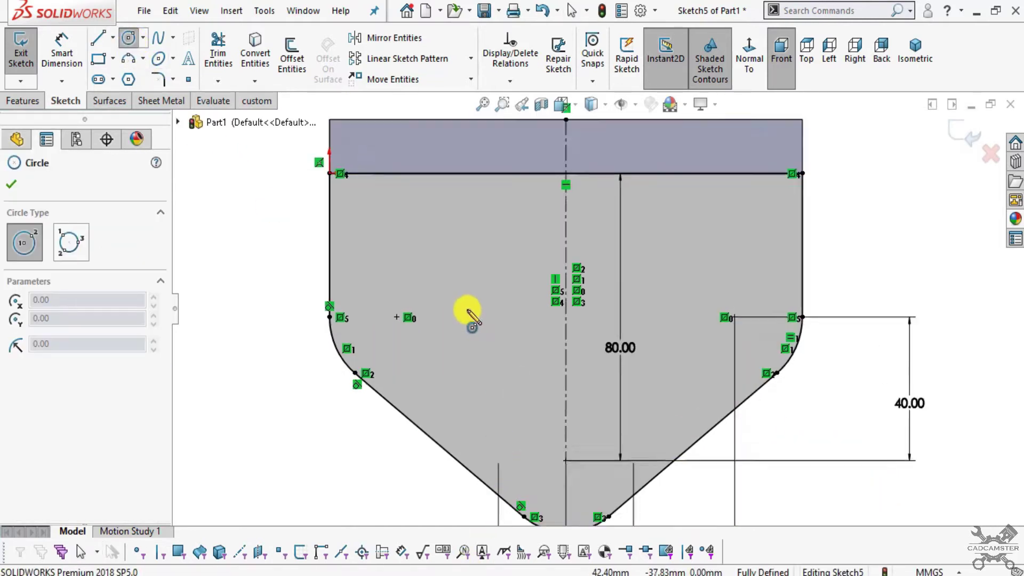
{"action": "scroll", "coordinate": [468, 308], "scroll_direction": "down", "scroll_amount": 2}
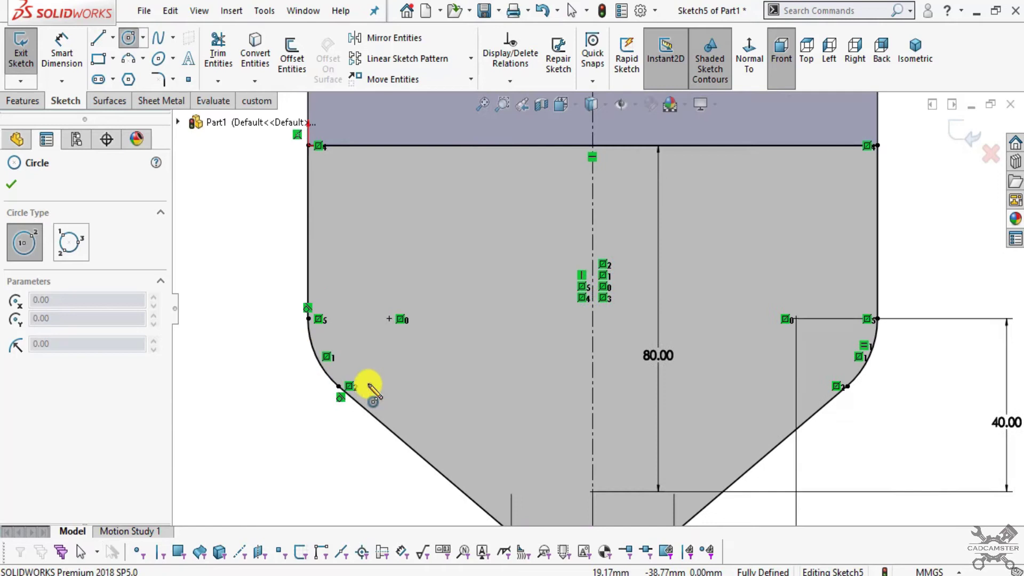
{"action": "left_click", "coordinate": [390, 319]}
{"action": "left_click", "coordinate": [411, 342]}
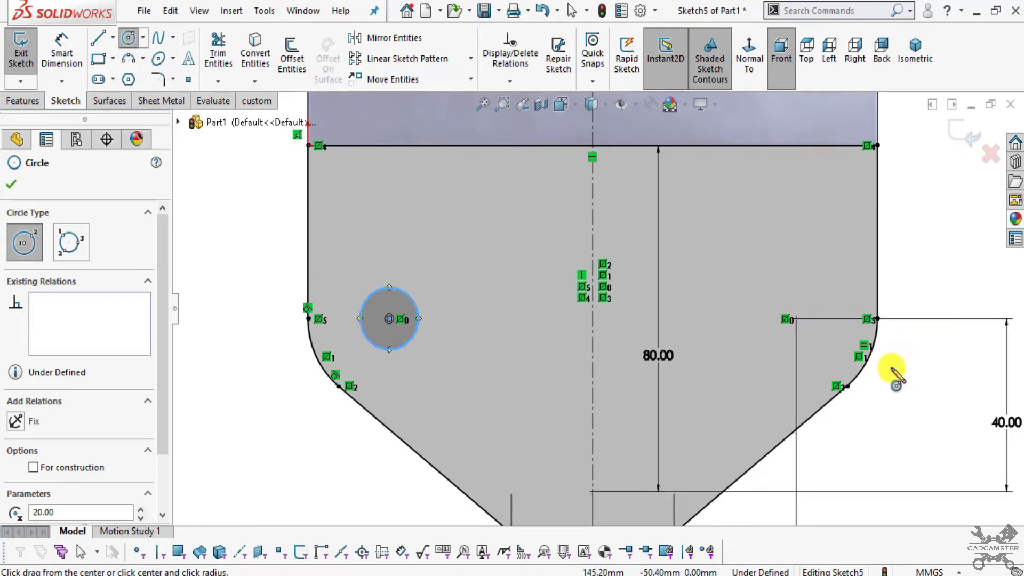
{"action": "scroll", "coordinate": [896, 373], "scroll_direction": "down", "scroll_amount": 3}
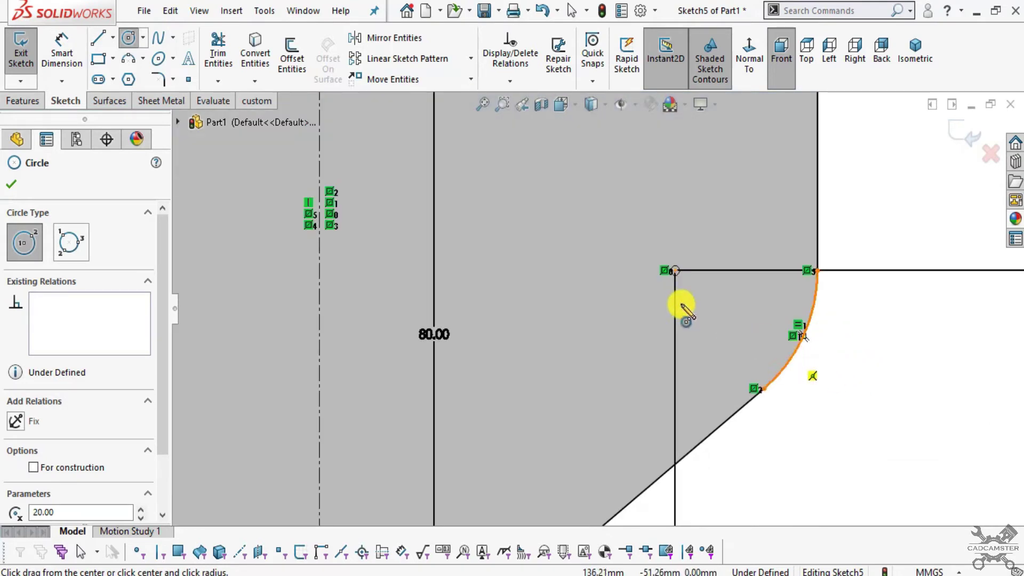
{"action": "left_click", "coordinate": [675, 270]}
{"action": "left_click", "coordinate": [733, 320]}
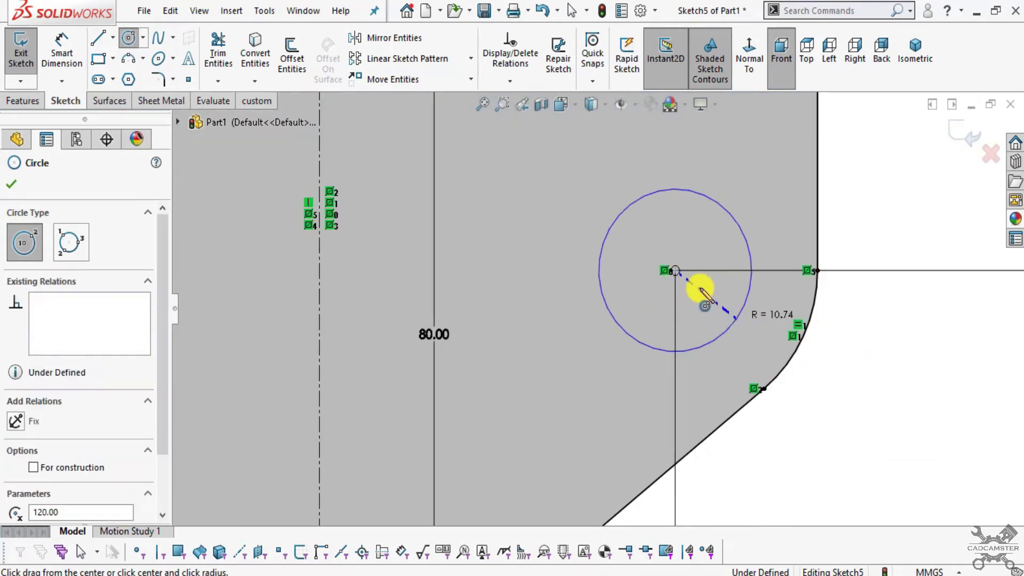
{"action": "scroll", "coordinate": [754, 313], "scroll_direction": "up", "scroll_amount": 3}
{"action": "scroll", "coordinate": [533, 448], "scroll_direction": "down", "scroll_amount": 2}
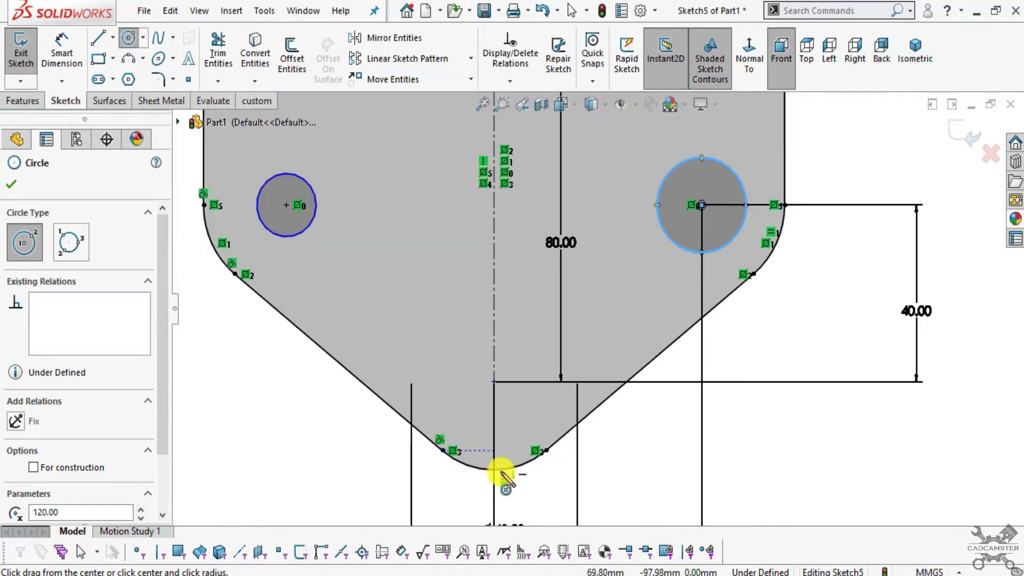
{"action": "left_click", "coordinate": [494, 382]}
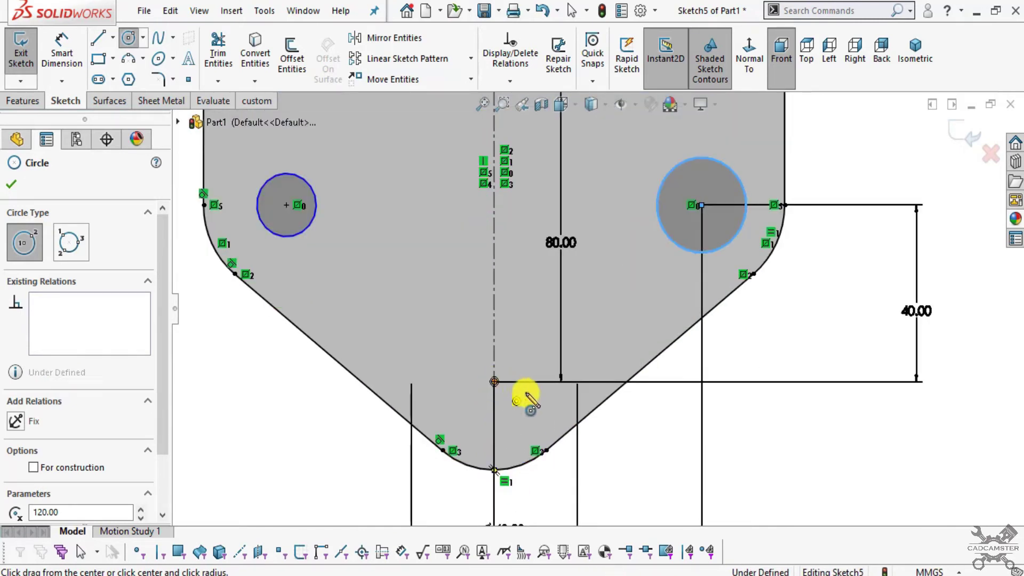
{"action": "left_click", "coordinate": [538, 399]}
{"action": "key", "text": "Escape"}
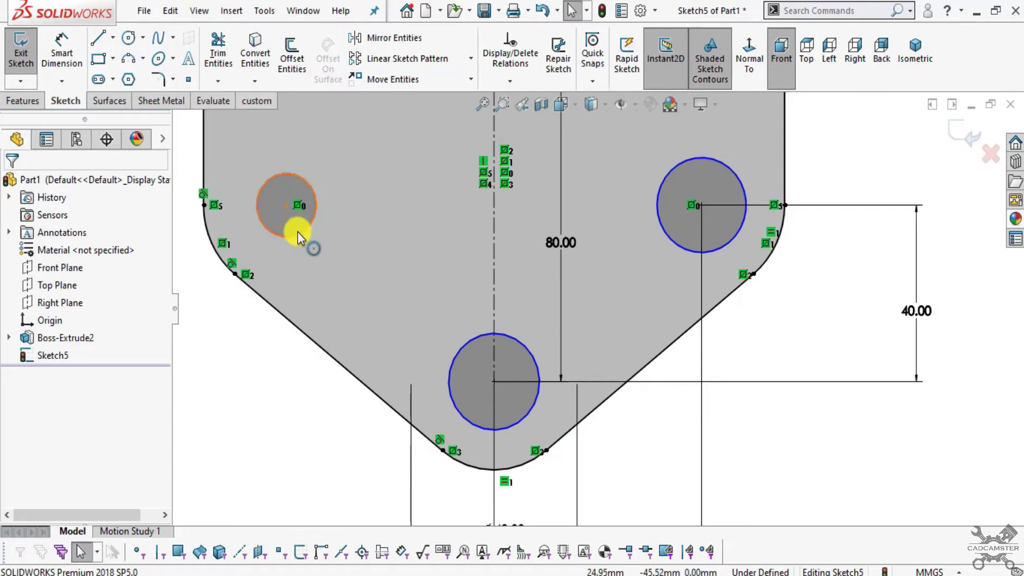
Make the three circles Equal, then check the Ø15 callout on the reference drawing.
{"action": "left_click", "coordinate": [294, 233]}
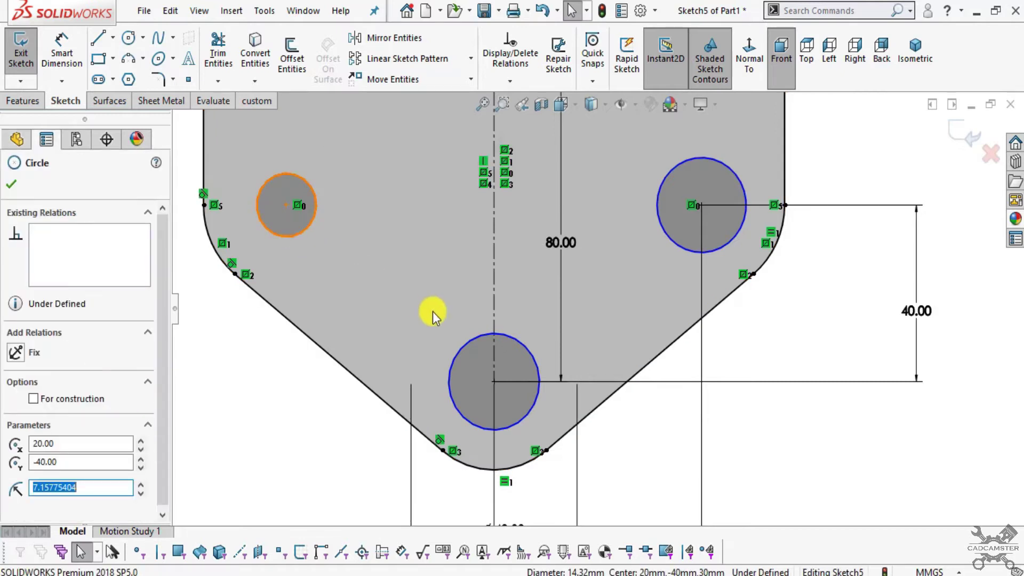
{"action": "left_click", "coordinate": [464, 348], "text": "ctrl"}
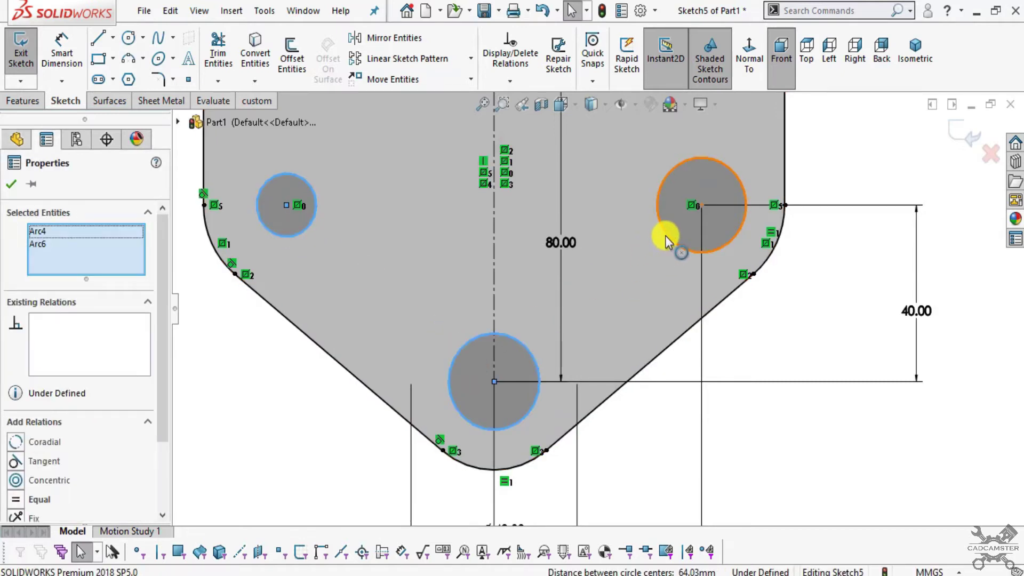
{"action": "left_click", "coordinate": [662, 236], "text": "ctrl"}
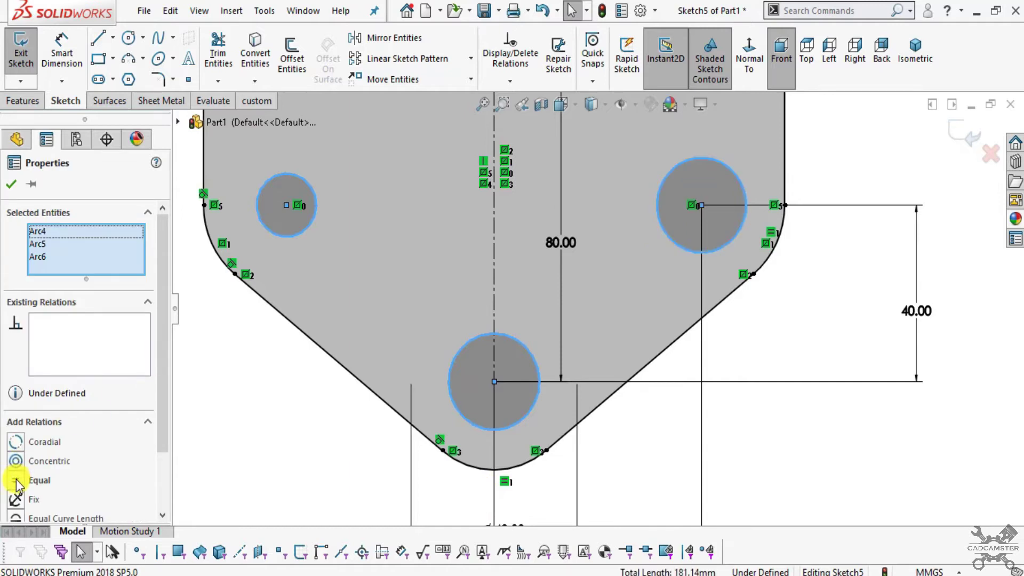
{"action": "left_click", "coordinate": [16, 481]}
{"action": "left_click", "coordinate": [10, 185]}
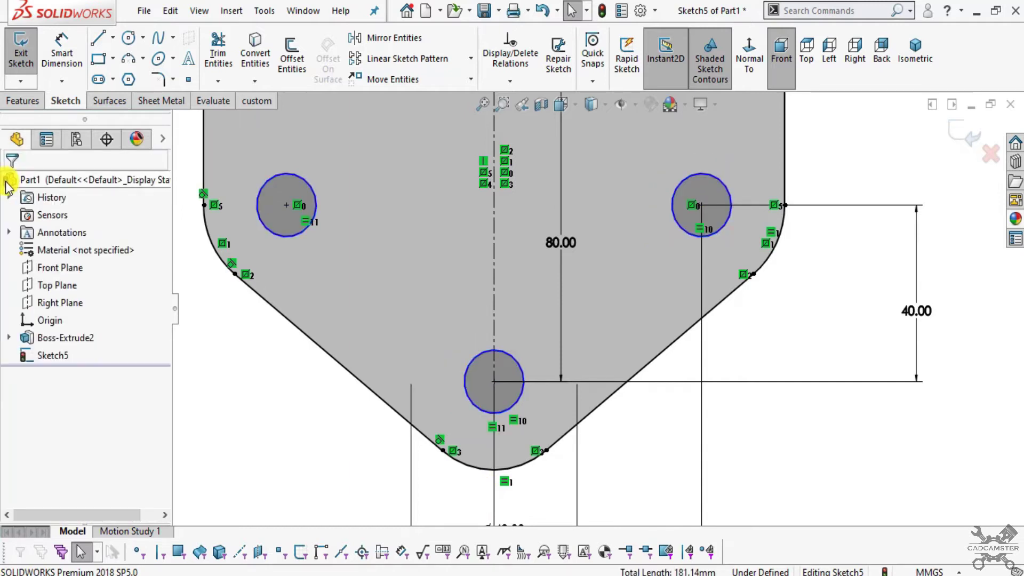
{"action": "key", "text": "alt+Tab"}
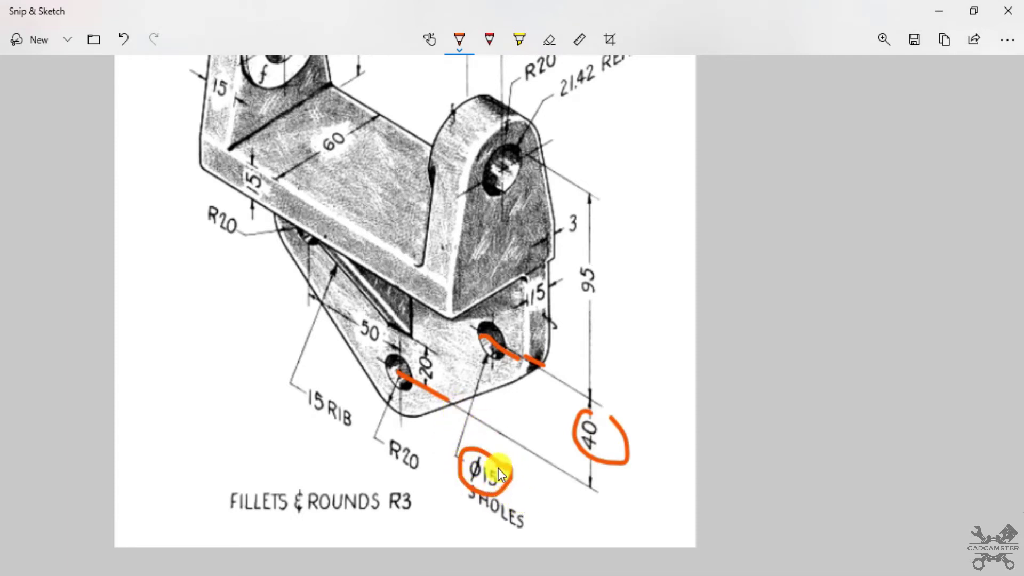
{"action": "key", "text": "alt+Tab"}
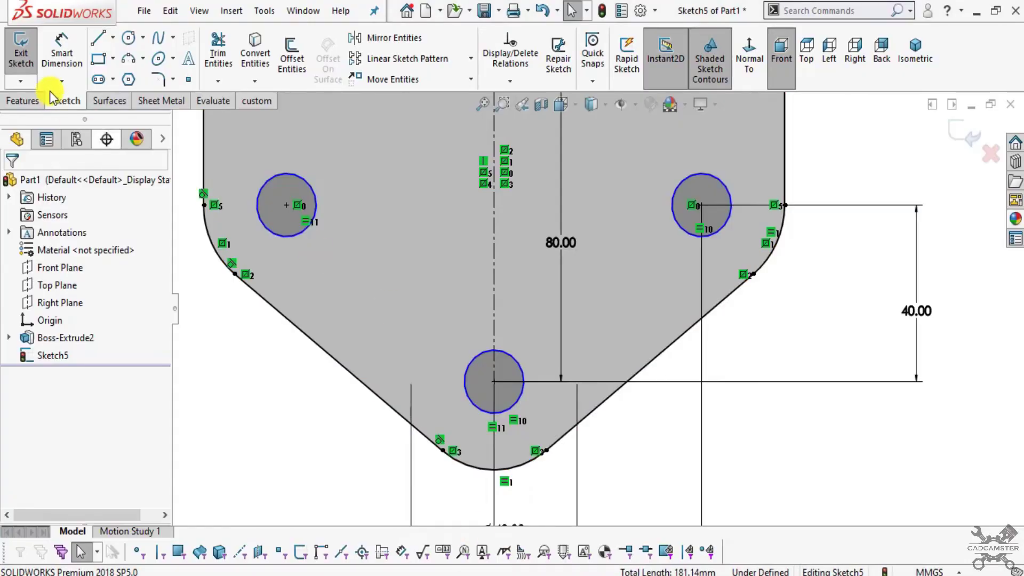
Dimension the bottom circle's diameter as 15 mm, sizing all three equal holes.
{"action": "left_click", "coordinate": [61, 56]}
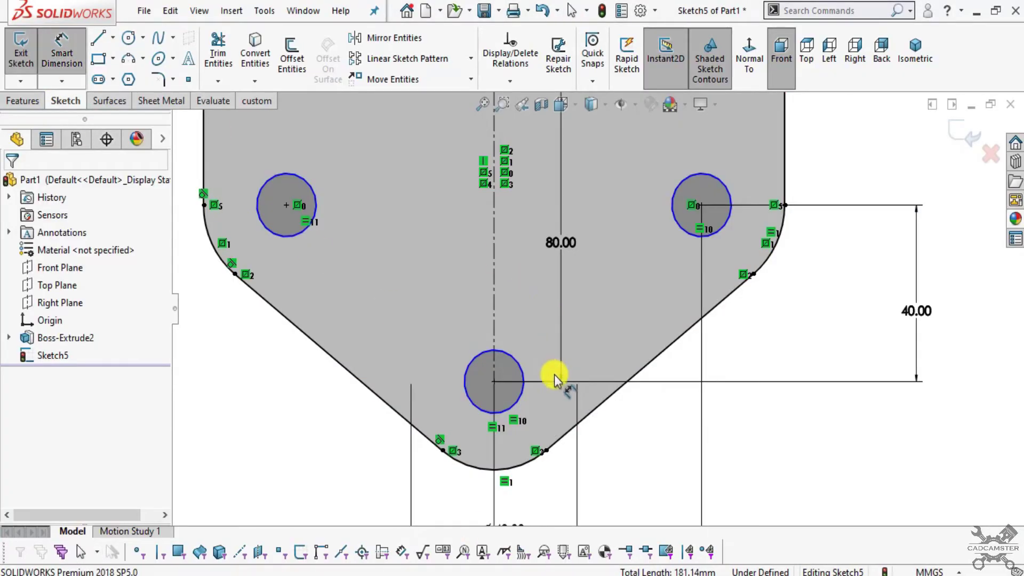
{"action": "left_click", "coordinate": [523, 370]}
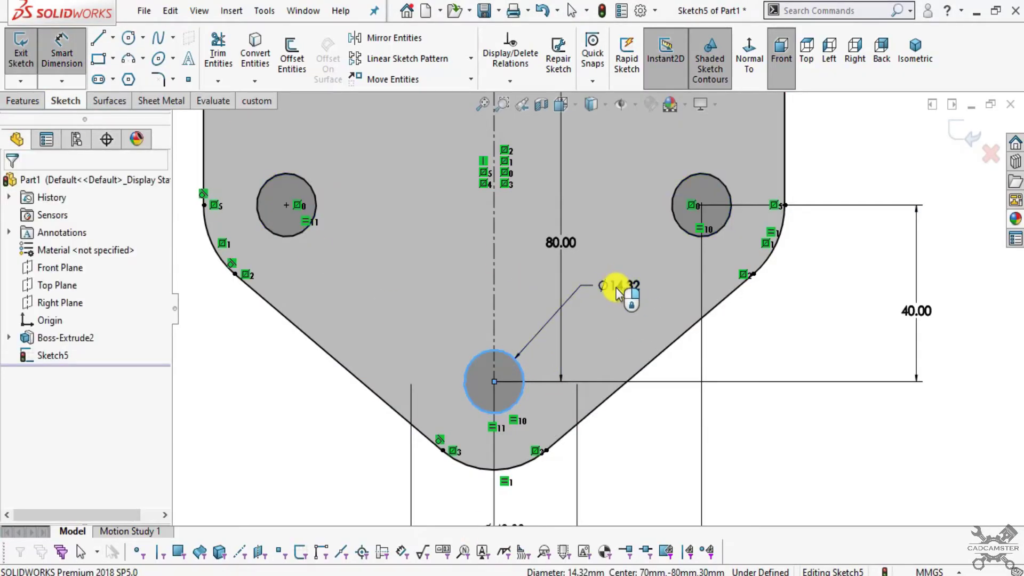
{"action": "left_click", "coordinate": [616, 287]}
{"action": "type", "text": "15"}
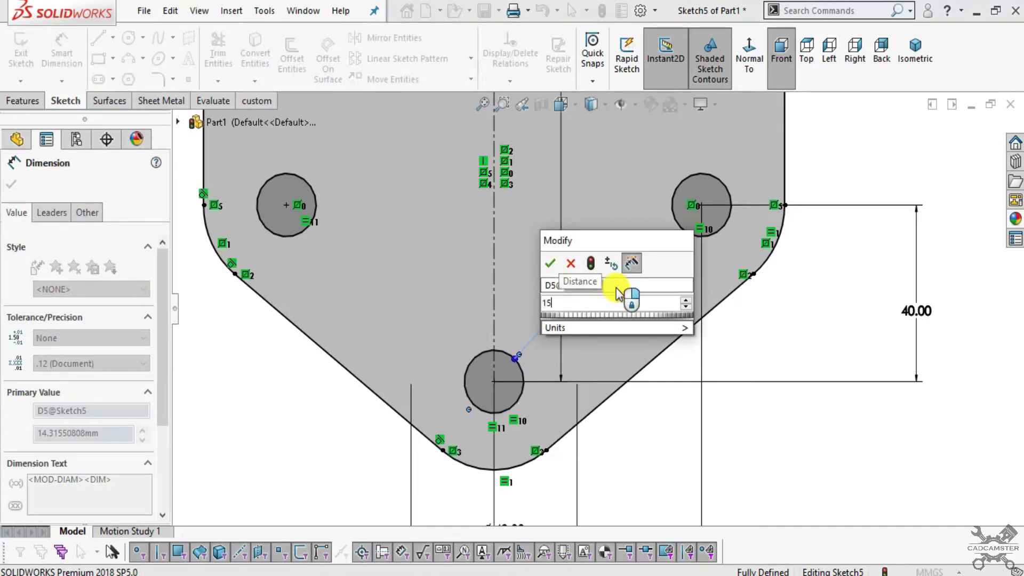
{"action": "key", "text": "Return"}
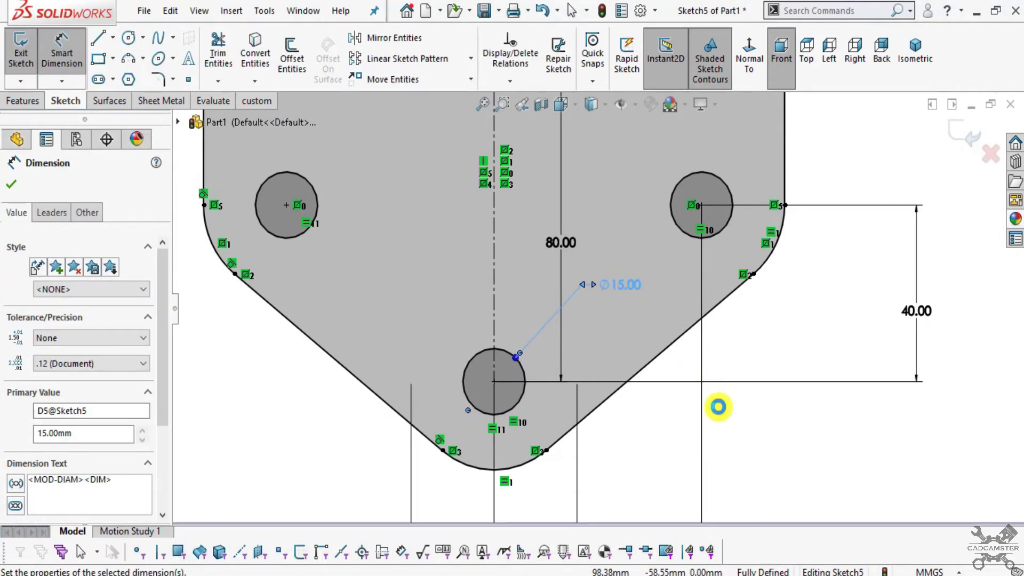
{"action": "key", "text": "f"}
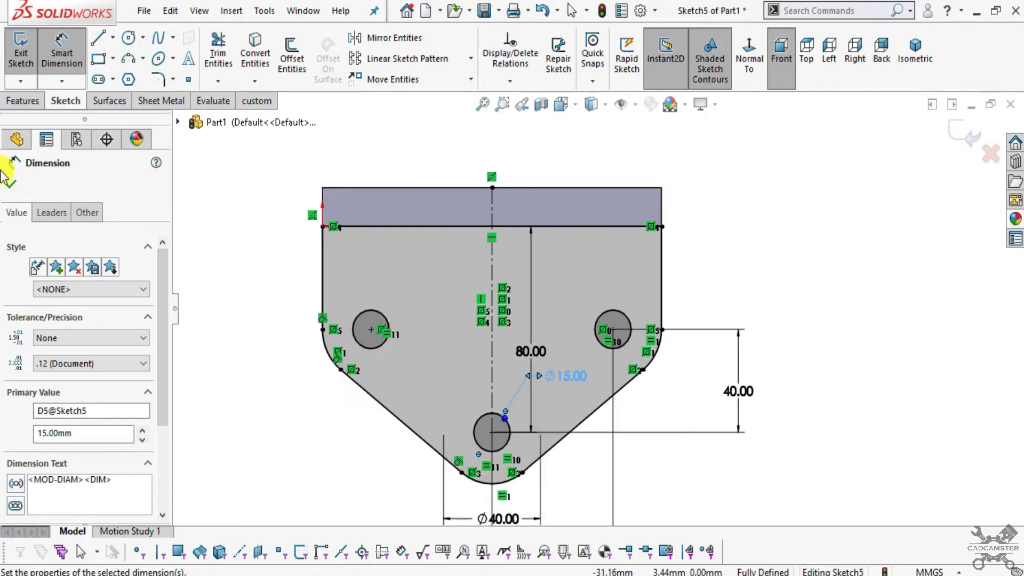
{"action": "left_click", "coordinate": [10, 183]}
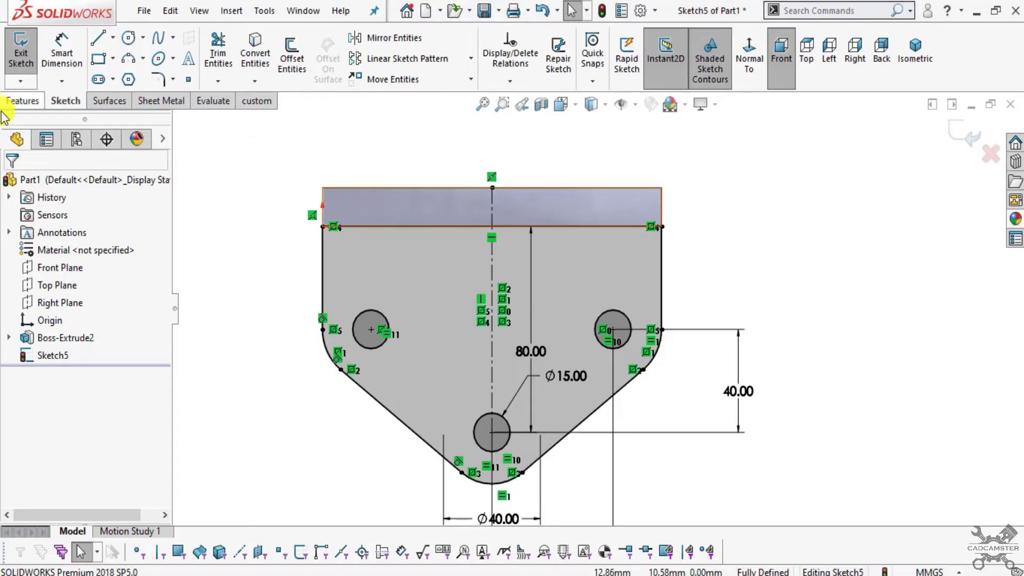
Start a boss extrude of the flange sketch, reversed, 15 mm blind.
{"action": "left_click", "coordinate": [16, 103]}
{"action": "left_click", "coordinate": [31, 68]}
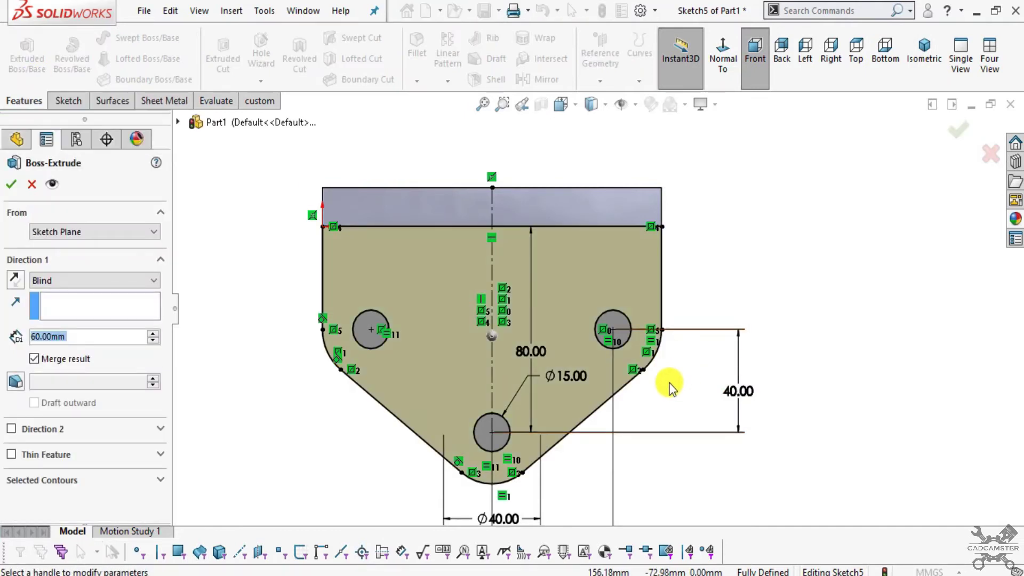
{"action": "mouse_move", "coordinate": [674, 382]}
{"action": "middle_mouse_down"}
{"action": "mouse_move", "coordinate": [631, 393]}
{"action": "mouse_move", "coordinate": [617, 423]}
{"action": "mouse_move", "coordinate": [752, 380]}
{"action": "mouse_move", "coordinate": [693, 373]}
{"action": "middle_mouse_up"}
{"action": "left_click", "coordinate": [15, 279]}
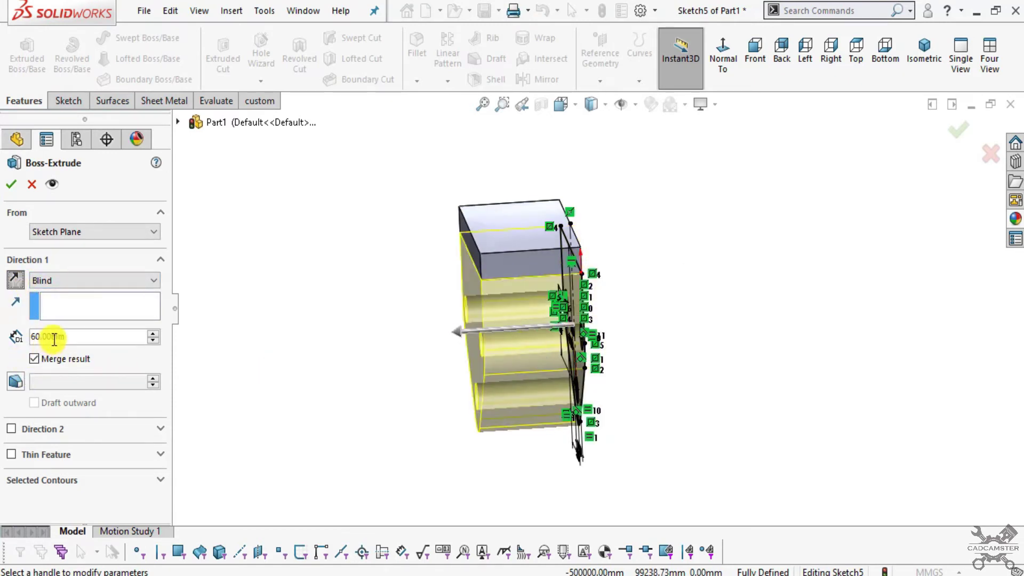
{"action": "type", "text": "15"}
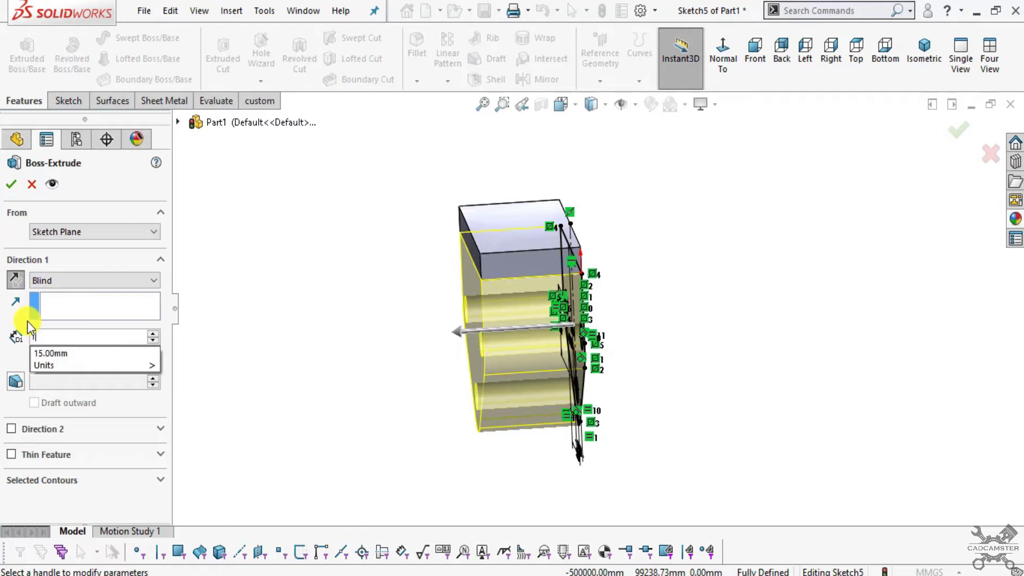
{"action": "key", "text": "Return"}
Start the extrusion from a 3 mm offset on the opposite side and accept Boss-Extrude3.
{"action": "left_click", "coordinate": [77, 233]}
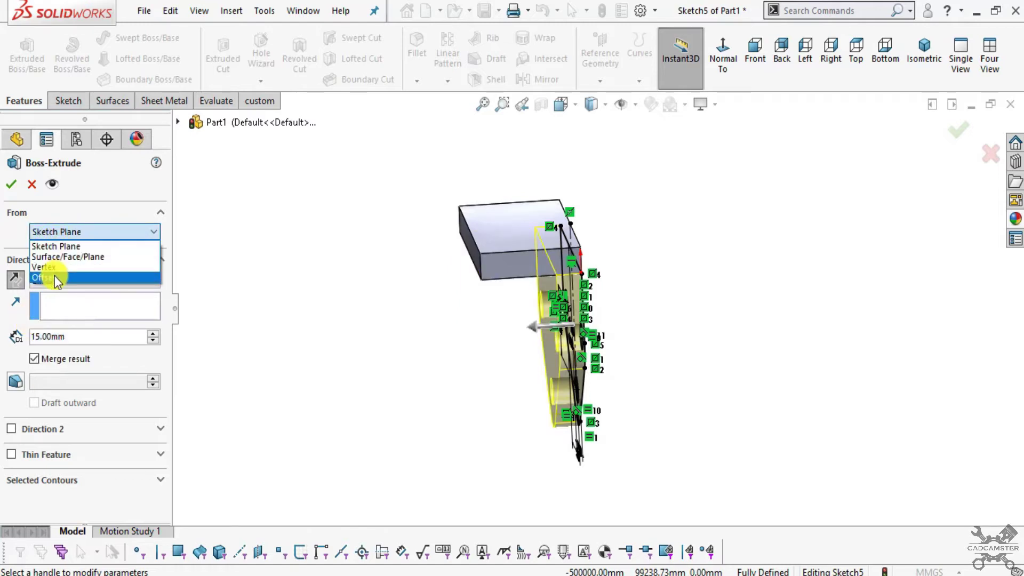
{"action": "left_click", "coordinate": [54, 276]}
{"action": "left_click_drag", "start_coordinate": [66, 255], "coordinate": [1, 251]}
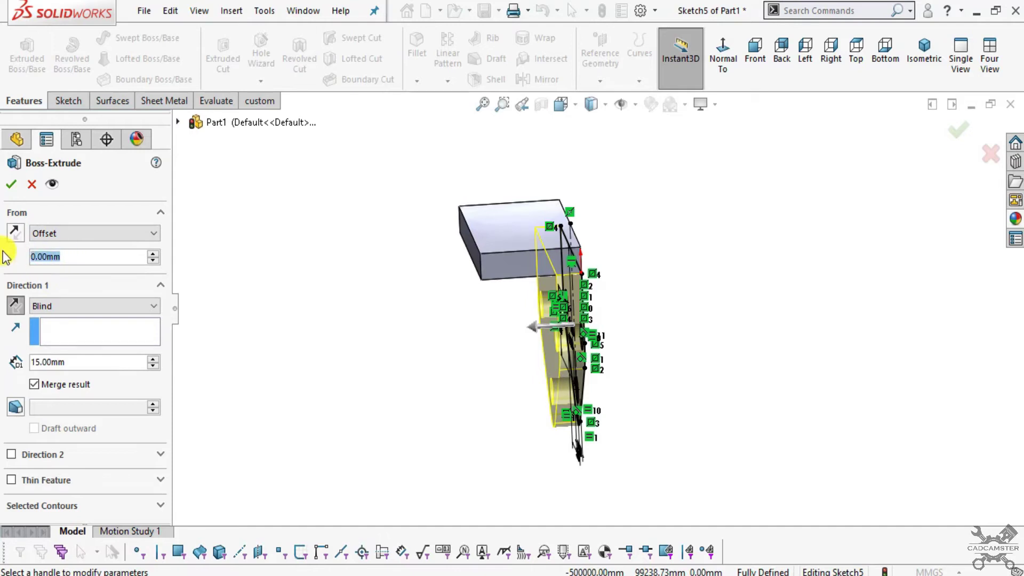
{"action": "type", "text": "3"}
{"action": "key", "text": "Return"}
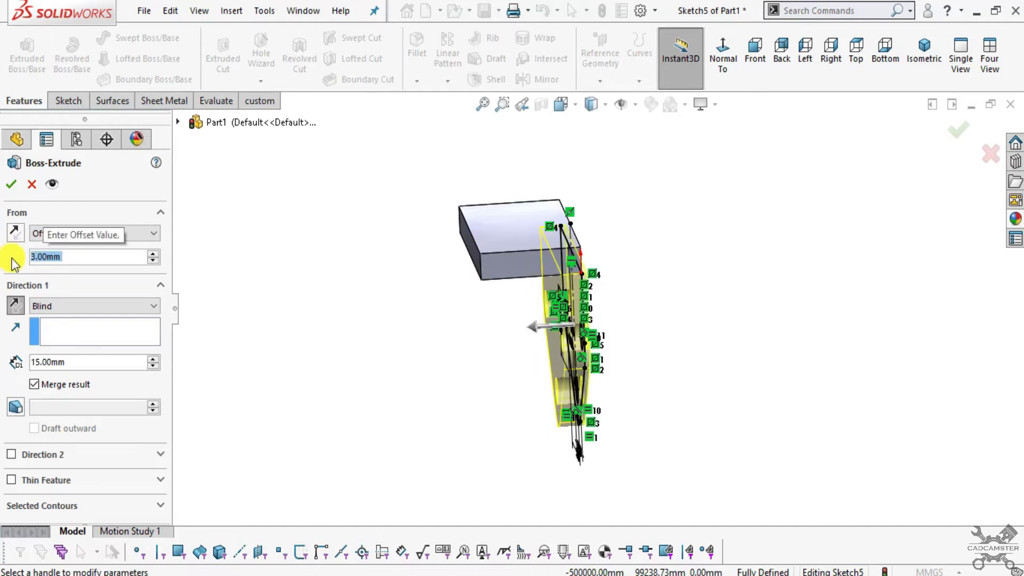
{"action": "scroll", "coordinate": [581, 275], "scroll_direction": "down", "scroll_amount": 2}
{"action": "scroll", "coordinate": [566, 283], "scroll_direction": "down", "scroll_amount": 2}
{"action": "scroll", "coordinate": [555, 285], "scroll_direction": "down", "scroll_amount": 2}
{"action": "middle_click_drag", "start_coordinate": [551, 288], "coordinate": [558, 279]}
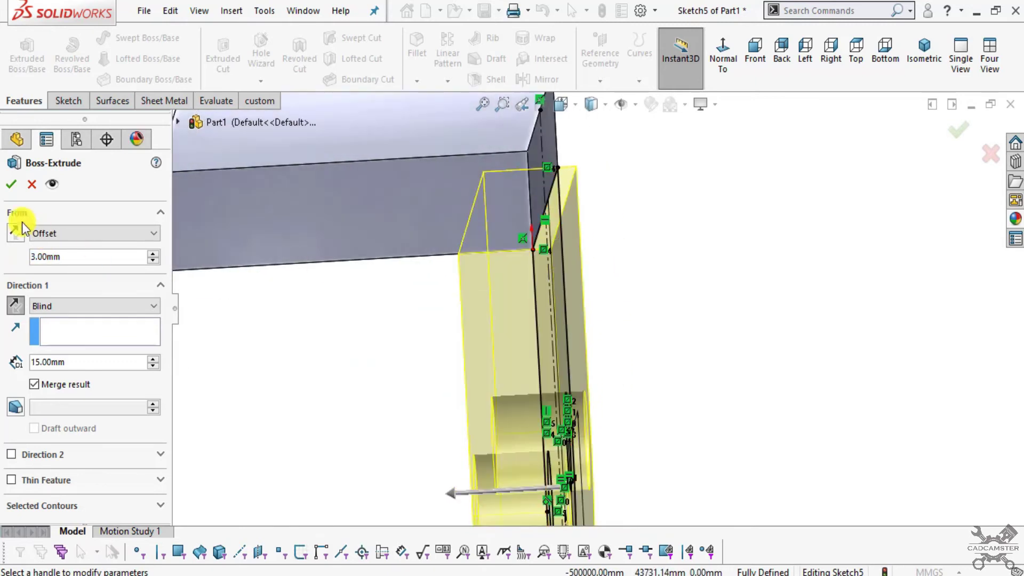
{"action": "left_click", "coordinate": [13, 238]}
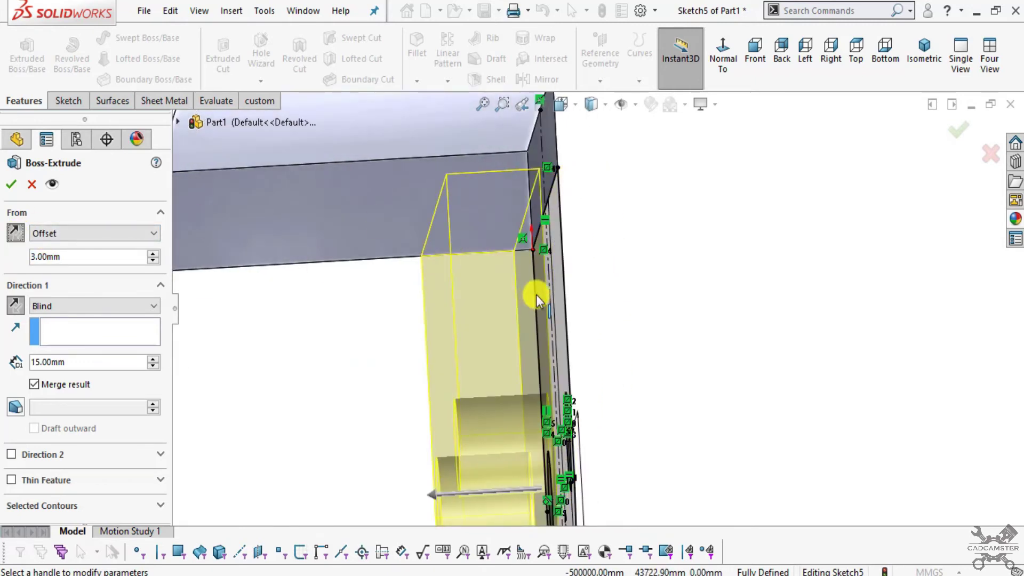
{"action": "mouse_move", "coordinate": [548, 263]}
{"action": "middle_mouse_down"}
{"action": "mouse_move", "coordinate": [564, 241]}
{"action": "mouse_move", "coordinate": [560, 274]}
{"action": "mouse_move", "coordinate": [543, 289]}
{"action": "mouse_move", "coordinate": [506, 227]}
{"action": "mouse_move", "coordinate": [535, 235]}
{"action": "mouse_move", "coordinate": [537, 203]}
{"action": "middle_mouse_up"}
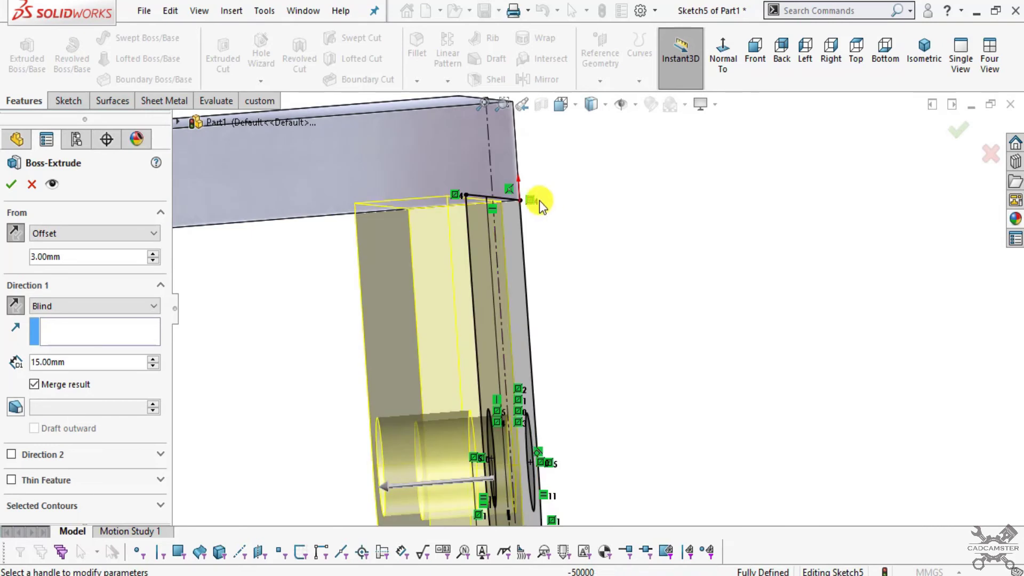
{"action": "left_click", "coordinate": [14, 183]}
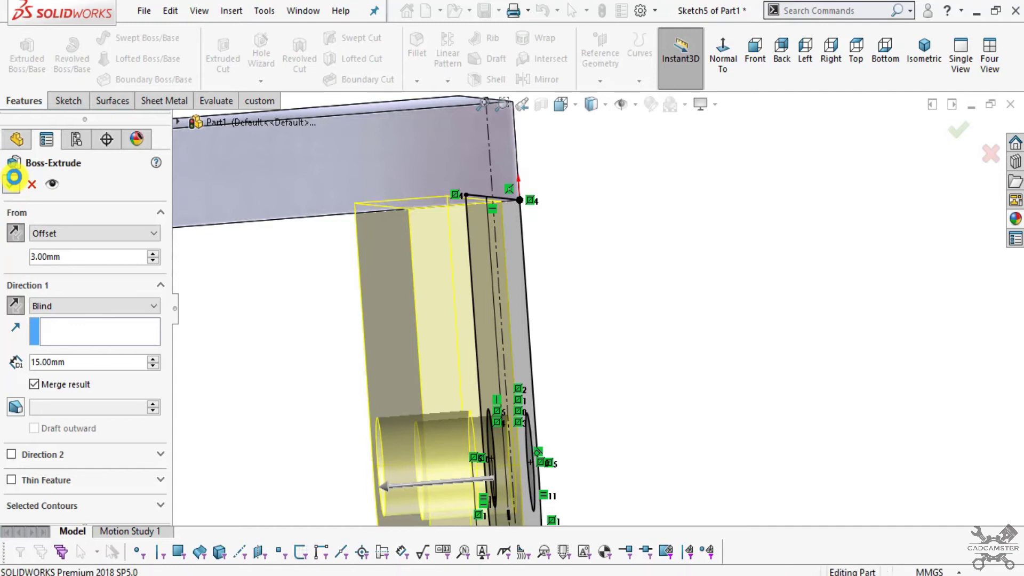
{"action": "mouse_move", "coordinate": [635, 231]}
{"action": "middle_mouse_down"}
{"action": "mouse_move", "coordinate": [612, 247]}
{"action": "mouse_move", "coordinate": [576, 343]}
{"action": "mouse_move", "coordinate": [496, 389]}
{"action": "mouse_move", "coordinate": [528, 201]}
{"action": "middle_mouse_up"}
Measure the distance between the two parallel faces to confirm the 3 mm offset.
{"action": "scroll", "coordinate": [468, 171], "scroll_direction": "down", "scroll_amount": 3}
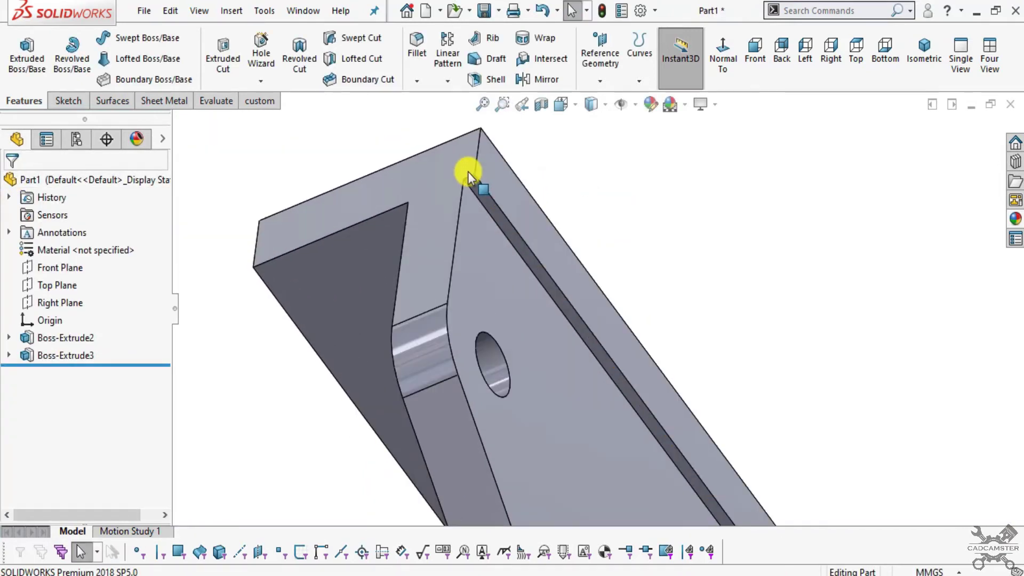
{"action": "scroll", "coordinate": [508, 201], "scroll_direction": "down", "scroll_amount": 3}
{"action": "scroll", "coordinate": [508, 201], "scroll_direction": "down", "scroll_amount": 2}
{"action": "left_click", "coordinate": [216, 101]}
{"action": "left_click", "coordinate": [77, 69]}
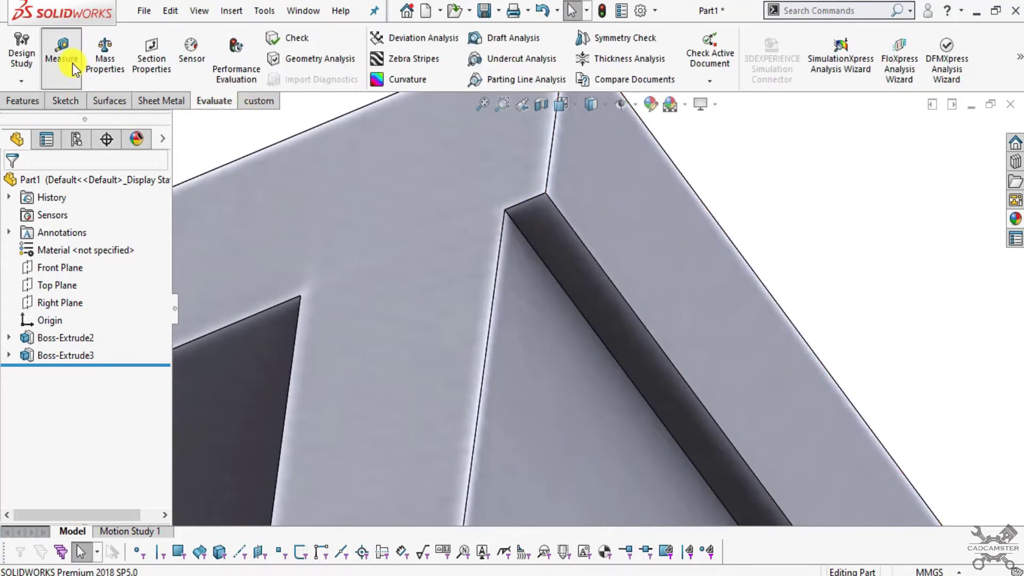
{"action": "left_click", "coordinate": [627, 186]}
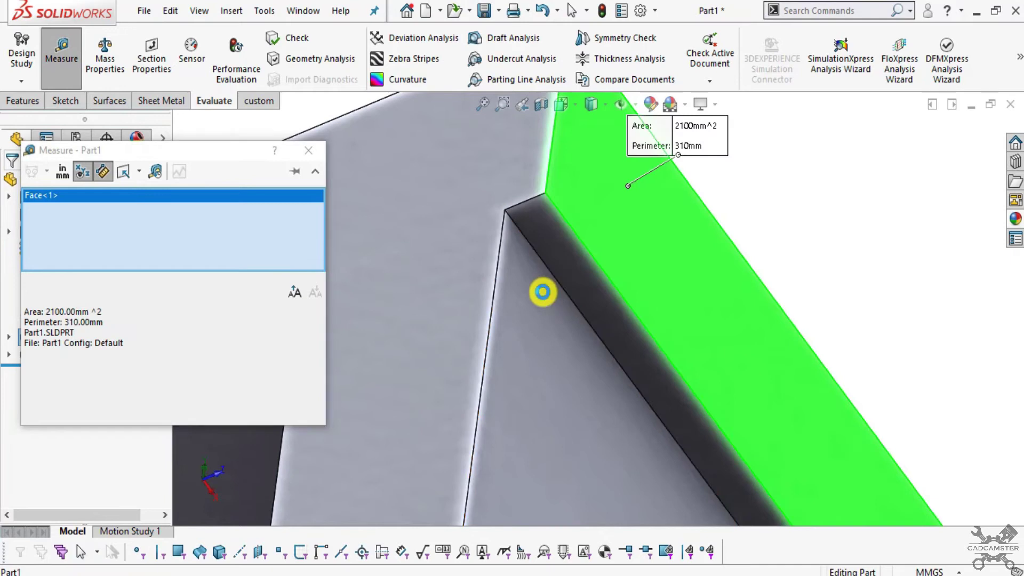
{"action": "left_click", "coordinate": [544, 291]}
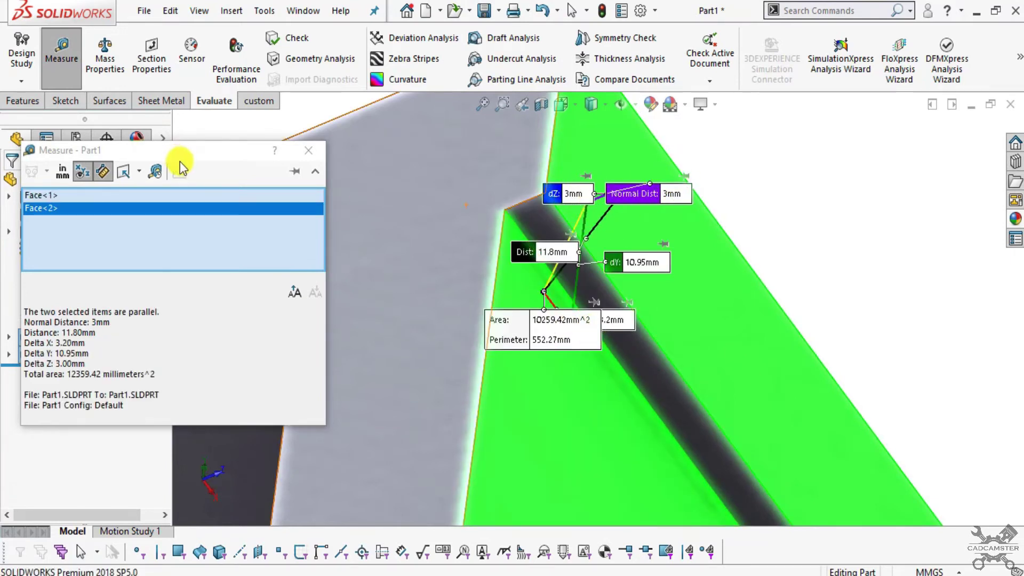
{"action": "left_click", "coordinate": [308, 151]}
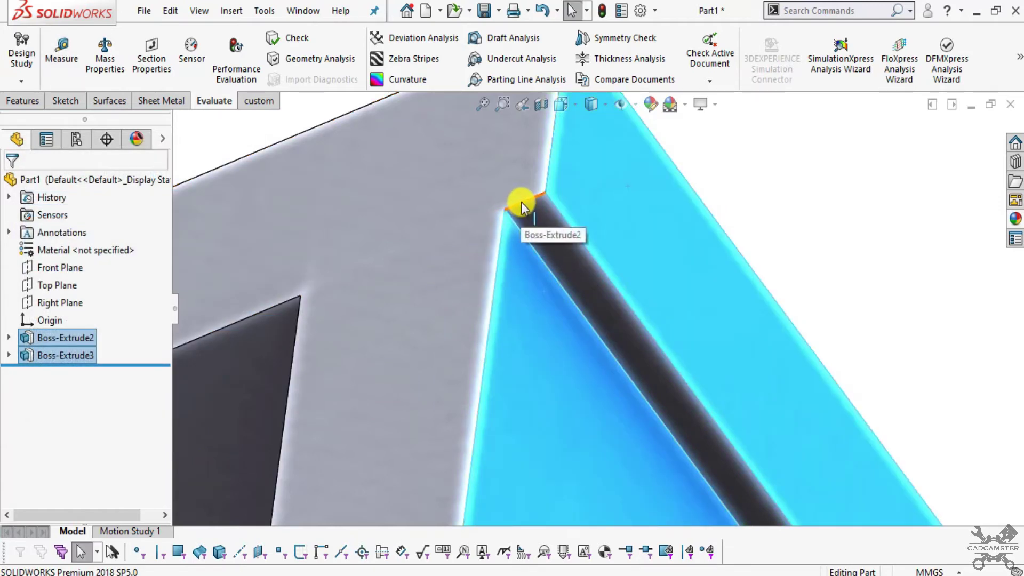
{"action": "left_click", "coordinate": [795, 184]}
Orbit to face the part's end, then circle the right lug and hole on the reference drawing.
{"action": "scroll", "coordinate": [693, 224], "scroll_direction": "up", "scroll_amount": 5}
{"action": "mouse_move", "coordinate": [571, 320]}
{"action": "middle_mouse_down"}
{"action": "mouse_move", "coordinate": [595, 411]}
{"action": "mouse_move", "coordinate": [624, 366]}
{"action": "mouse_move", "coordinate": [655, 445]}
{"action": "mouse_move", "coordinate": [587, 413]}
{"action": "mouse_move", "coordinate": [545, 341]}
{"action": "mouse_move", "coordinate": [566, 356]}
{"action": "middle_mouse_up"}
{"action": "scroll", "coordinate": [571, 393], "scroll_direction": "up", "scroll_amount": 5}
{"action": "scroll", "coordinate": [575, 304], "scroll_direction": "down", "scroll_amount": 2}
{"action": "scroll", "coordinate": [575, 303], "scroll_direction": "up", "scroll_amount": 3}
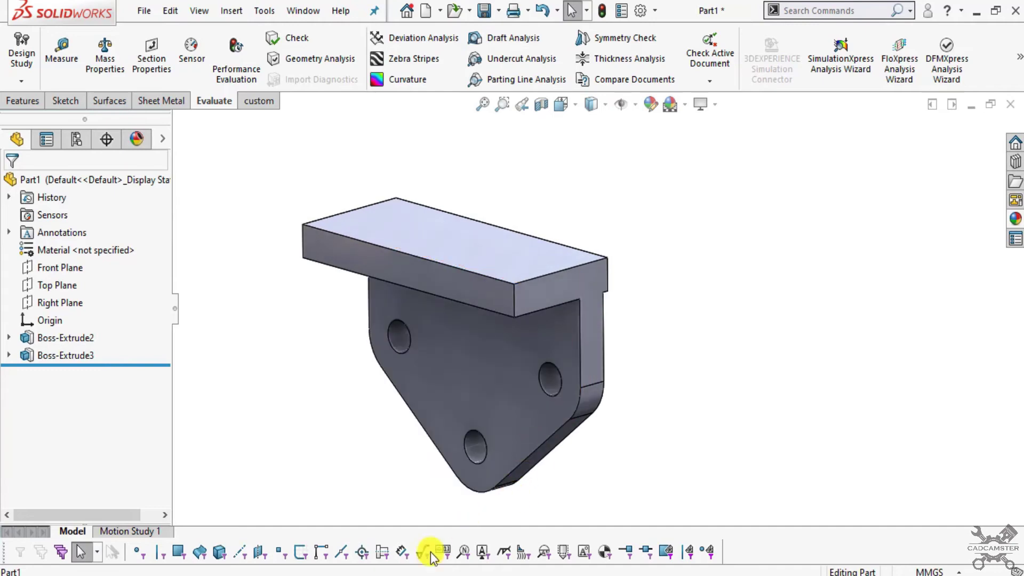
{"action": "key", "text": "alt+Tab"}
{"action": "scroll", "coordinate": [560, 232], "scroll_direction": "up", "scroll_amount": 3}
{"action": "left_click_drag", "start_coordinate": [560, 232], "coordinate": [553, 345]}
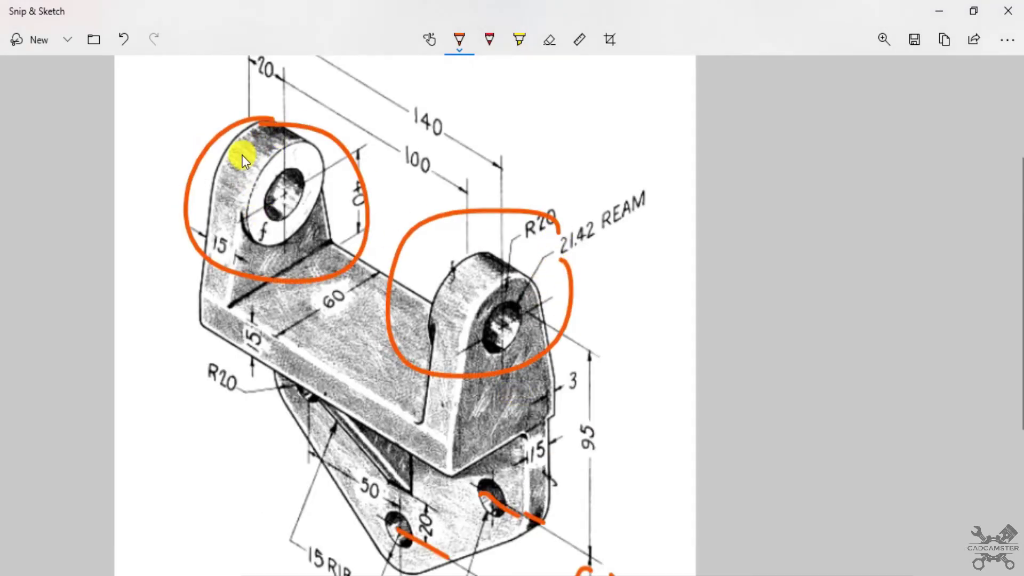
Undo the orange drawing markings, circle the R20 lug radius, and pick the model's end face.
{"action": "key", "text": "ctrl+z"}
{"action": "key", "text": "ctrl+z"}
{"action": "key", "text": "ctrl+z"}
{"action": "key", "text": "ctrl+z"}
{"action": "scroll", "coordinate": [411, 254], "scroll_direction": "down", "scroll_amount": 3}
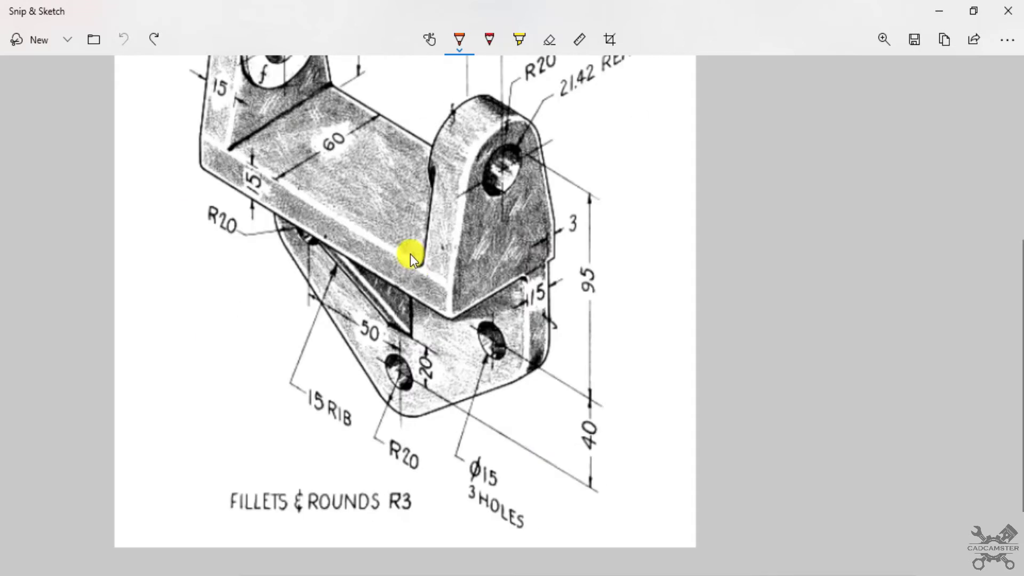
{"action": "scroll", "coordinate": [498, 309], "scroll_direction": "up", "scroll_amount": 2}
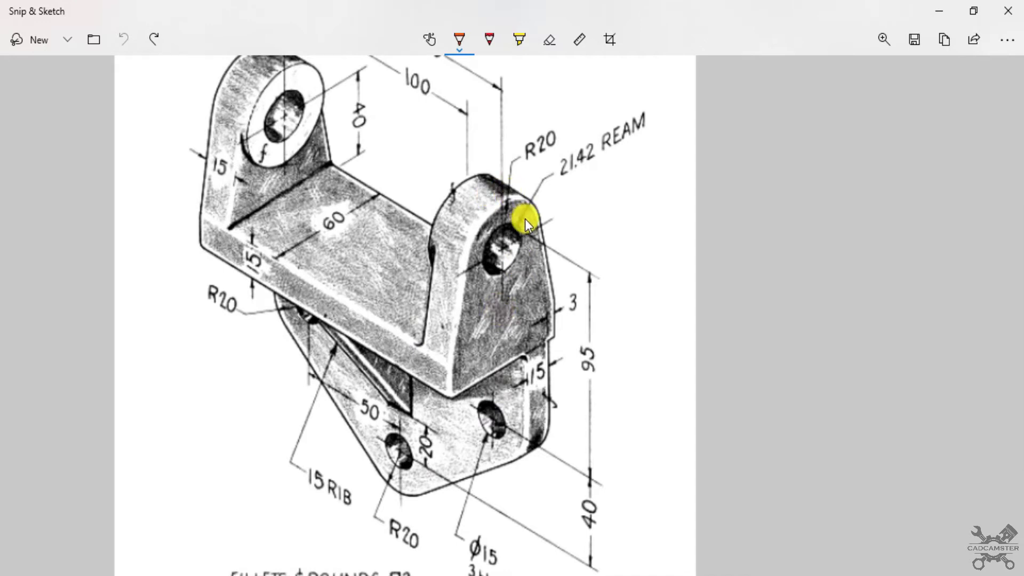
{"action": "scroll", "coordinate": [525, 218], "scroll_direction": "up", "scroll_amount": 2}
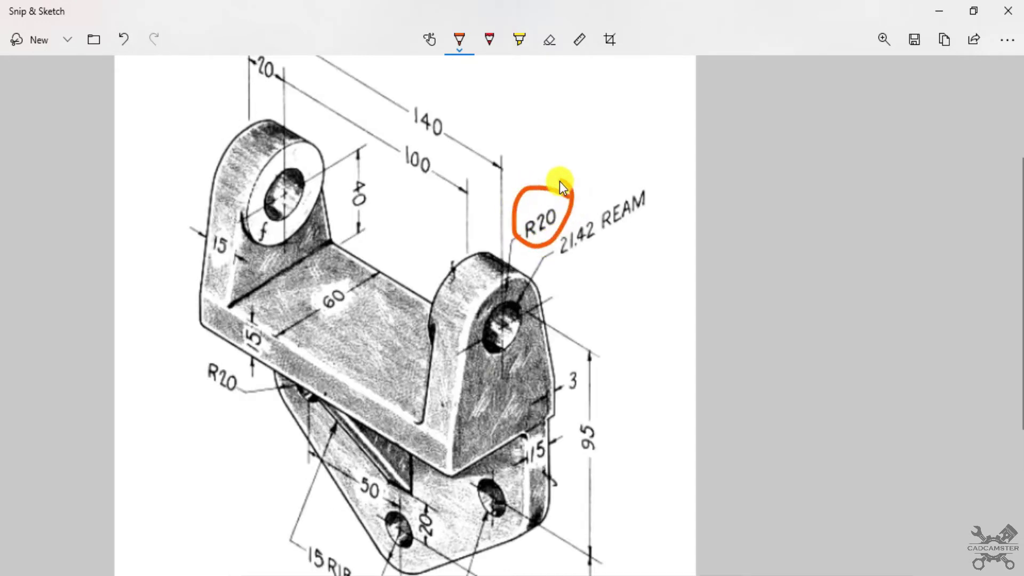
{"action": "left_click_drag", "start_coordinate": [559, 182], "coordinate": [560, 187]}
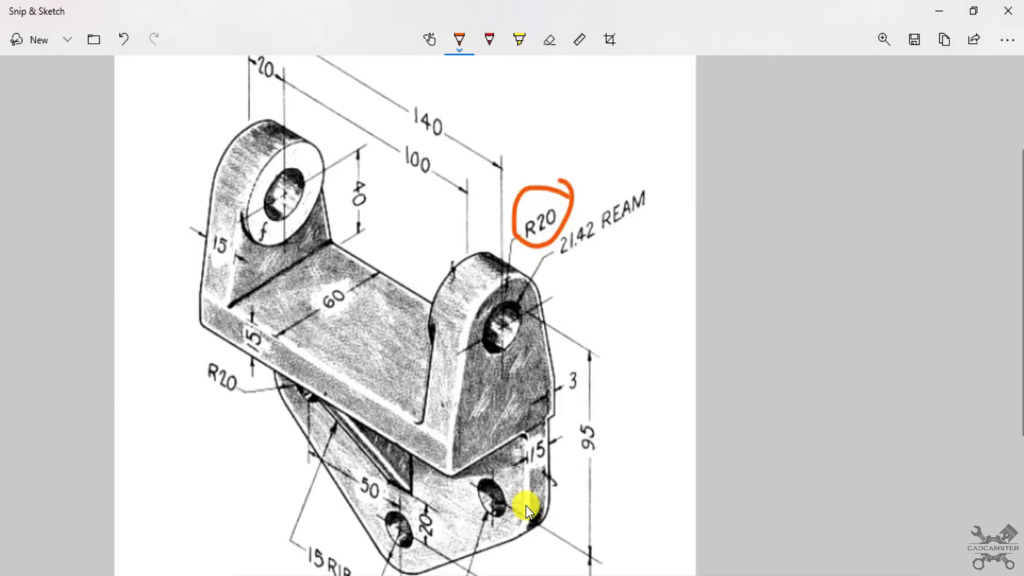
{"action": "key", "text": "alt+Tab"}
{"action": "key", "text": "alt+Tab"}
{"action": "key", "text": "alt+Tab"}
{"action": "left_click", "coordinate": [548, 293]}
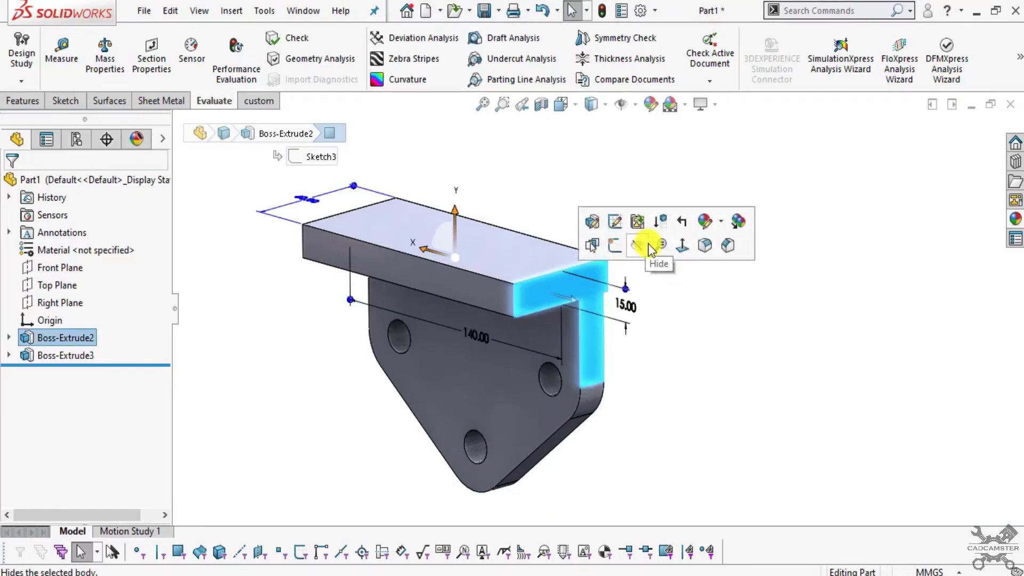
Start a new sketch on the base's end face, viewed normal to it.
{"action": "left_click", "coordinate": [681, 248]}
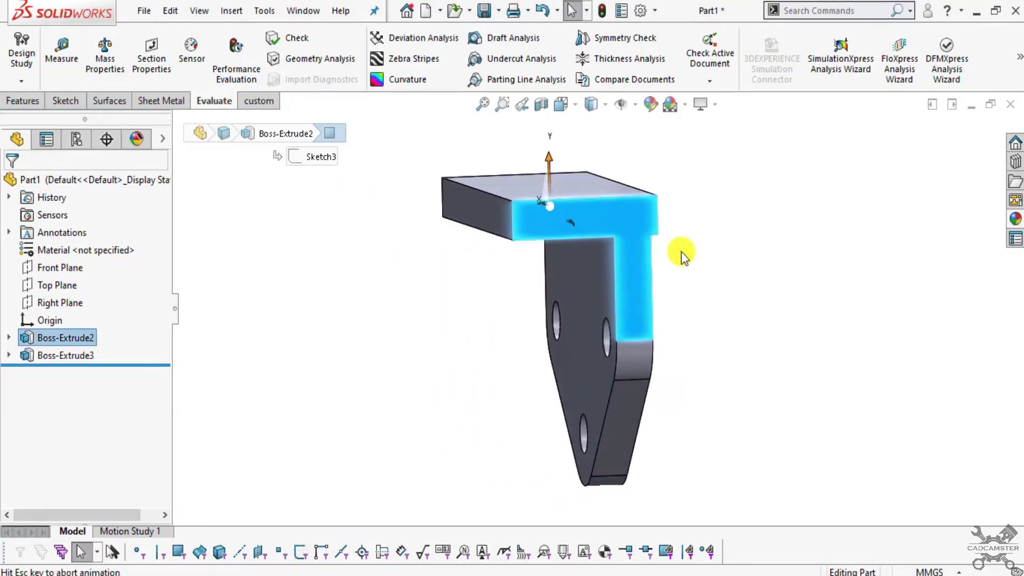
{"action": "left_click", "coordinate": [60, 101]}
{"action": "left_click", "coordinate": [20, 48]}
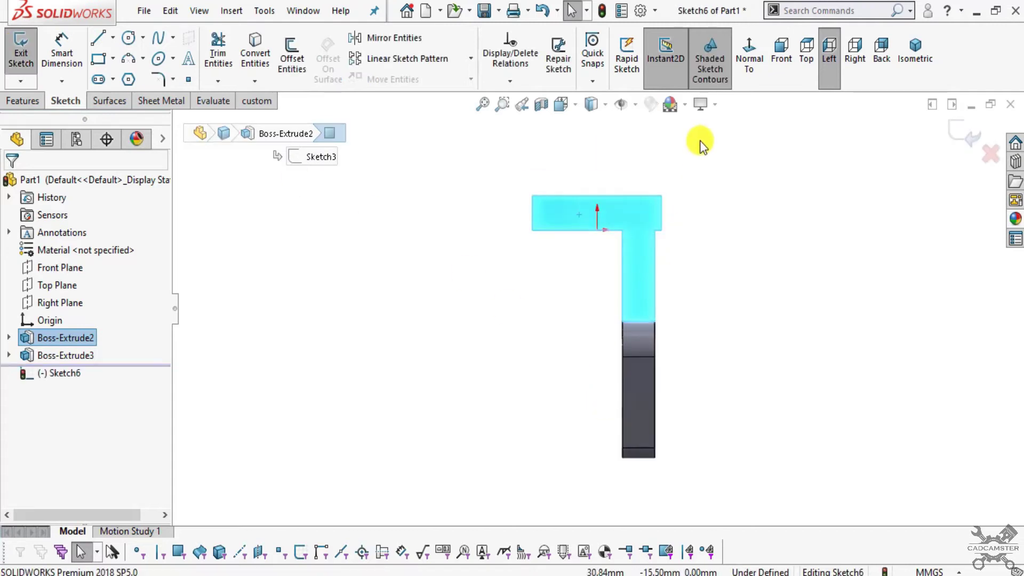
Draw a circle above the L-shaped profile and dimension it Ø40.
{"action": "left_click", "coordinate": [128, 36]}
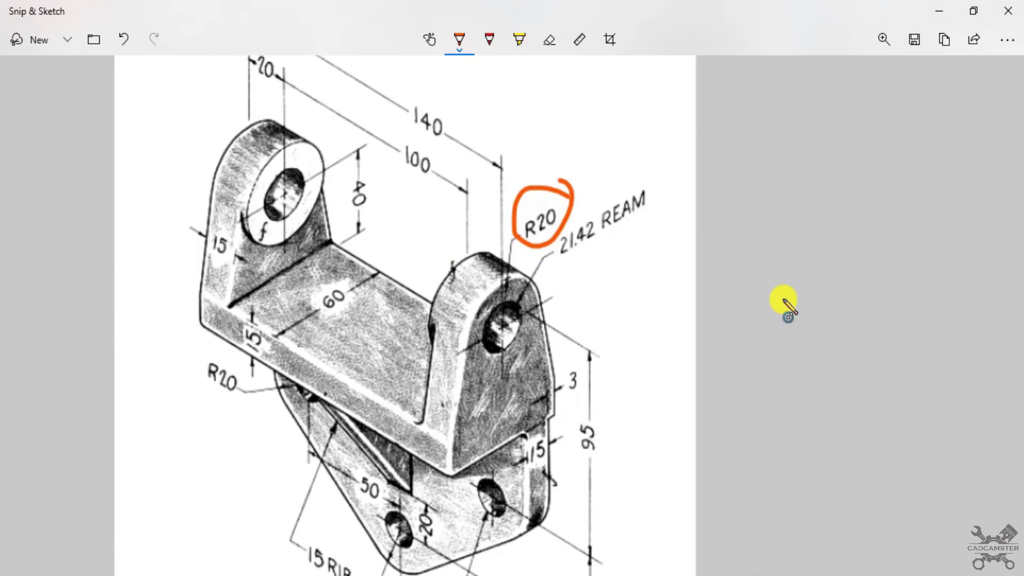
{"action": "key", "text": "alt+Tab"}
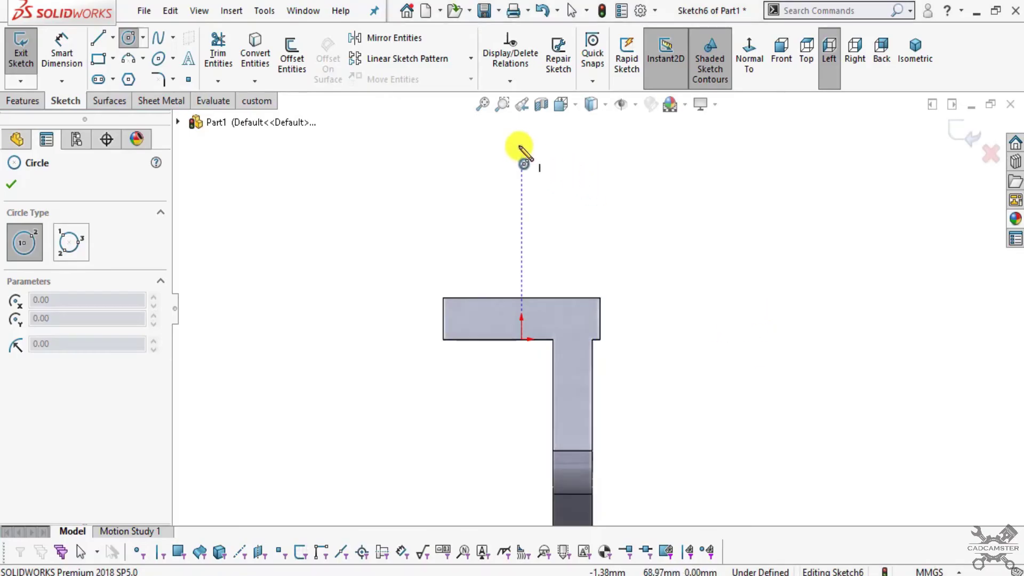
{"action": "left_click", "coordinate": [522, 137]}
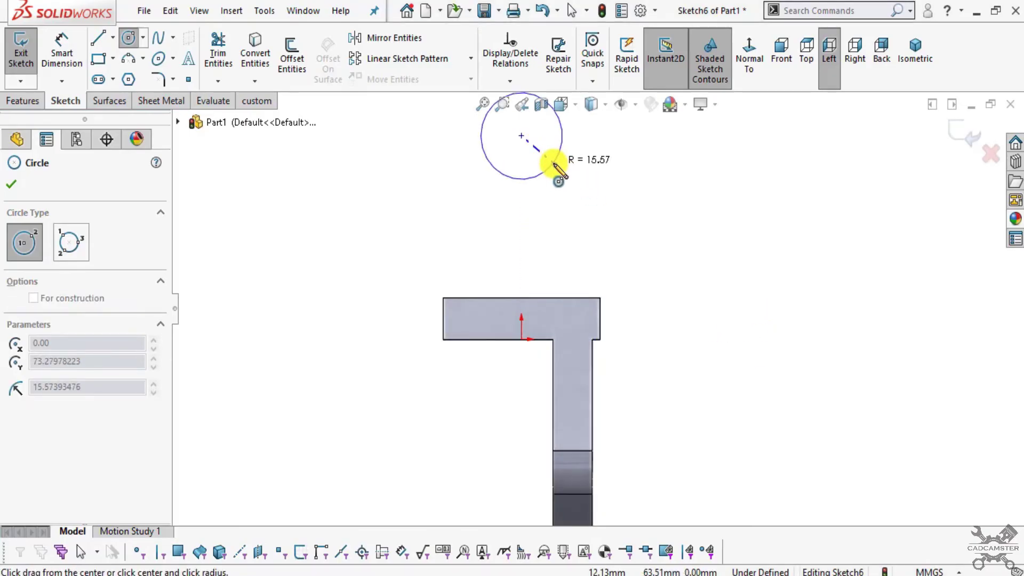
{"action": "left_click", "coordinate": [550, 164]}
{"action": "key", "text": "Escape"}
{"action": "left_click", "coordinate": [62, 54]}
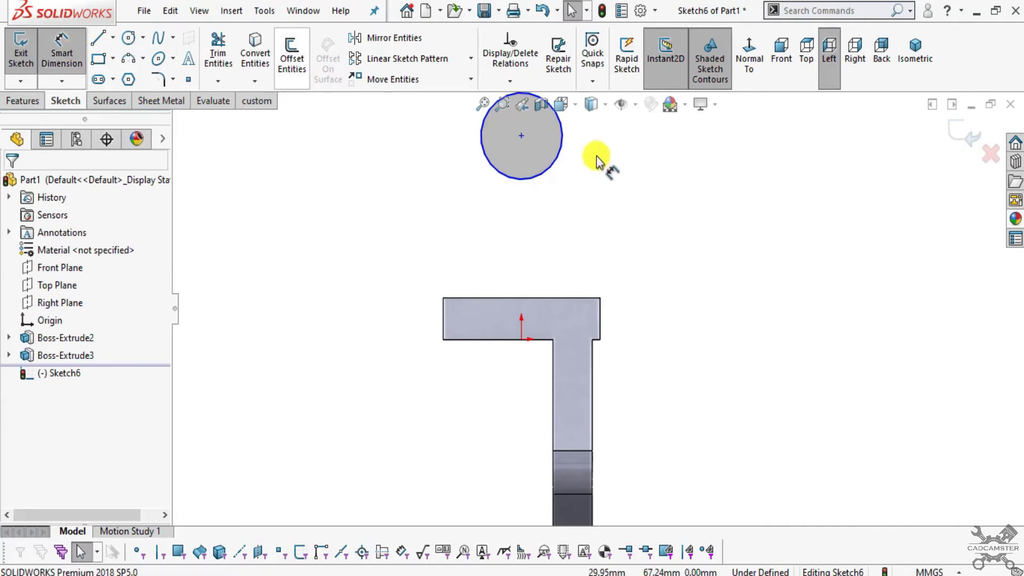
{"action": "left_click", "coordinate": [558, 152]}
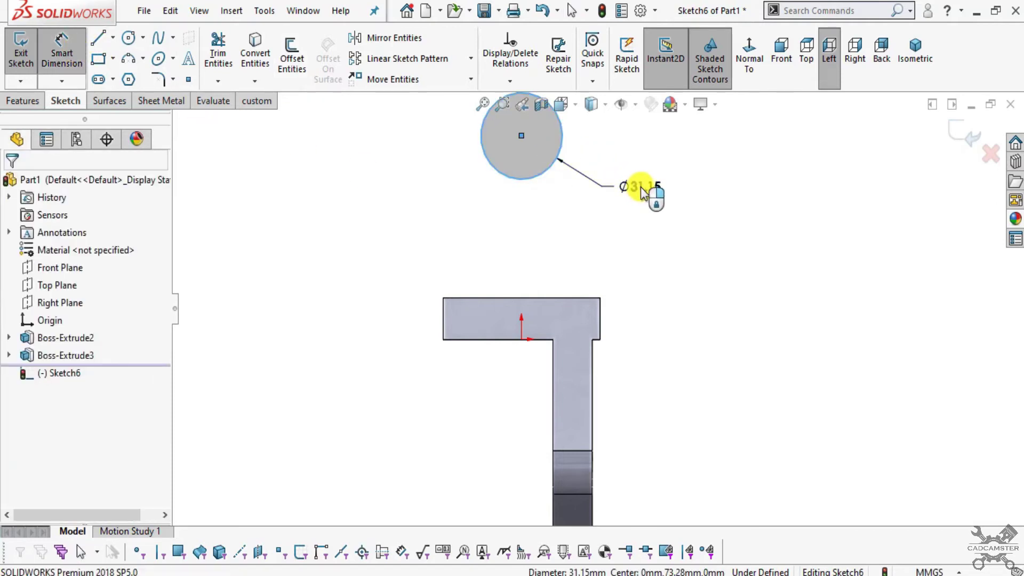
{"action": "left_click", "coordinate": [640, 189]}
{"action": "type", "text": "40"}
{"action": "key", "text": "Return"}
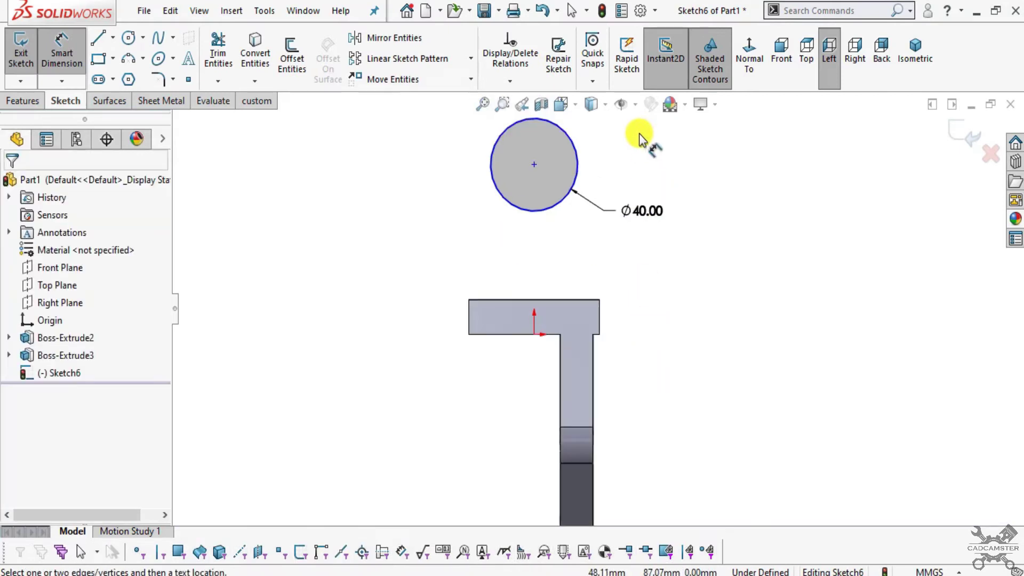
{"action": "key", "text": "alt+Tab"}
{"action": "key", "text": "alt+Tab"}
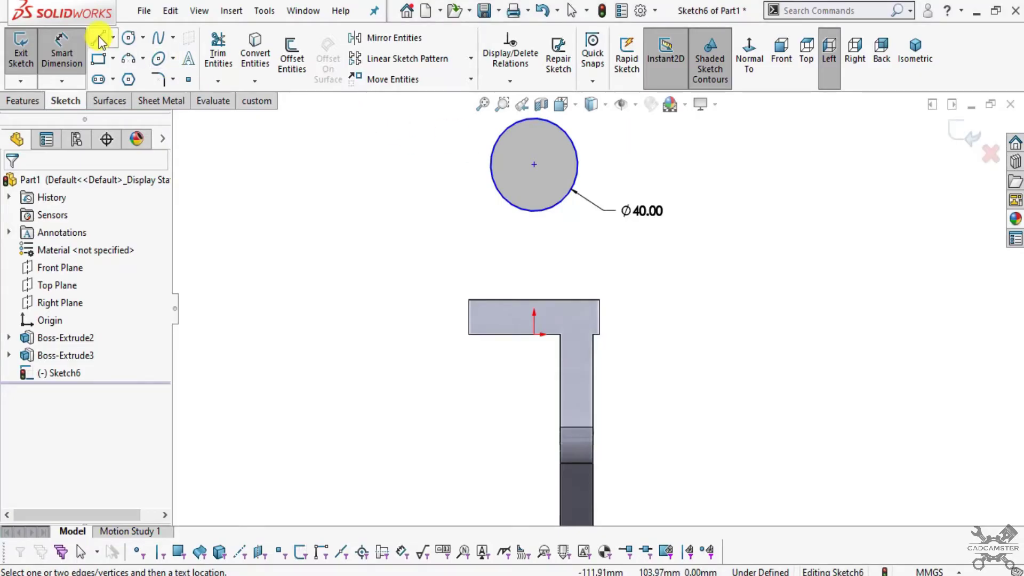
Draw left and right lines from the base corners tangent to the circle.
{"action": "left_click", "coordinate": [99, 38]}
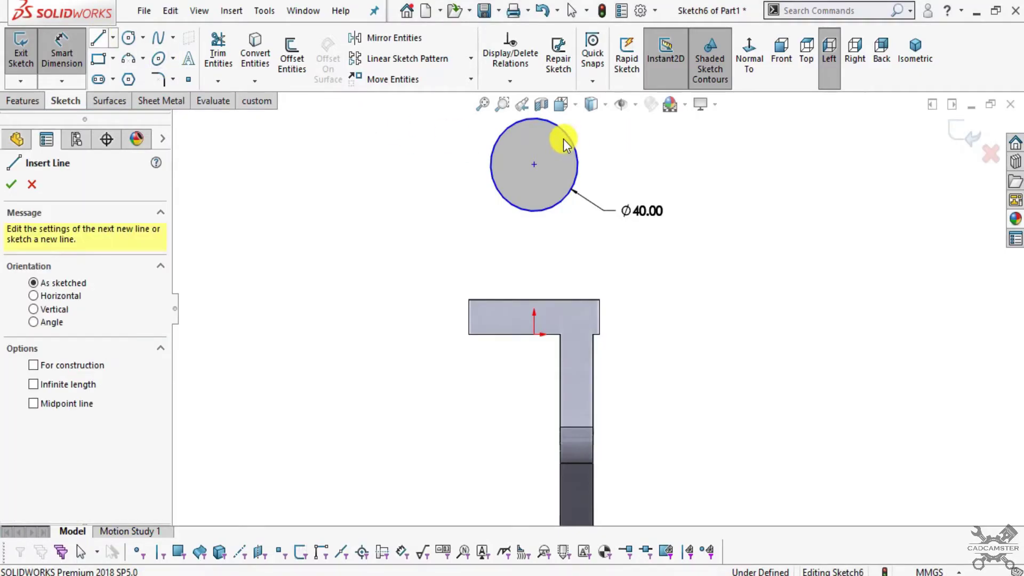
{"action": "left_click", "coordinate": [468, 300]}
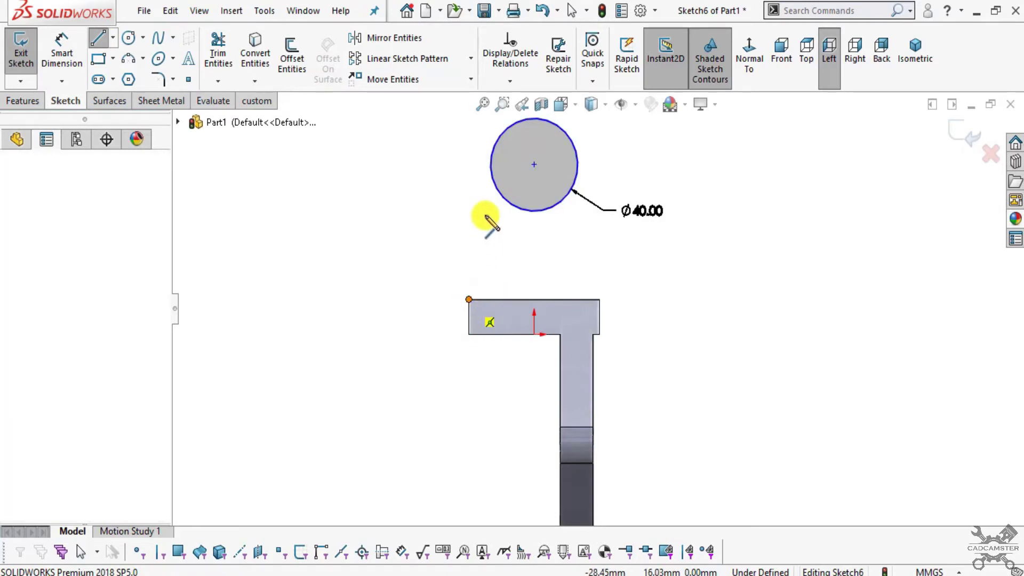
{"action": "double_click", "coordinate": [491, 158]}
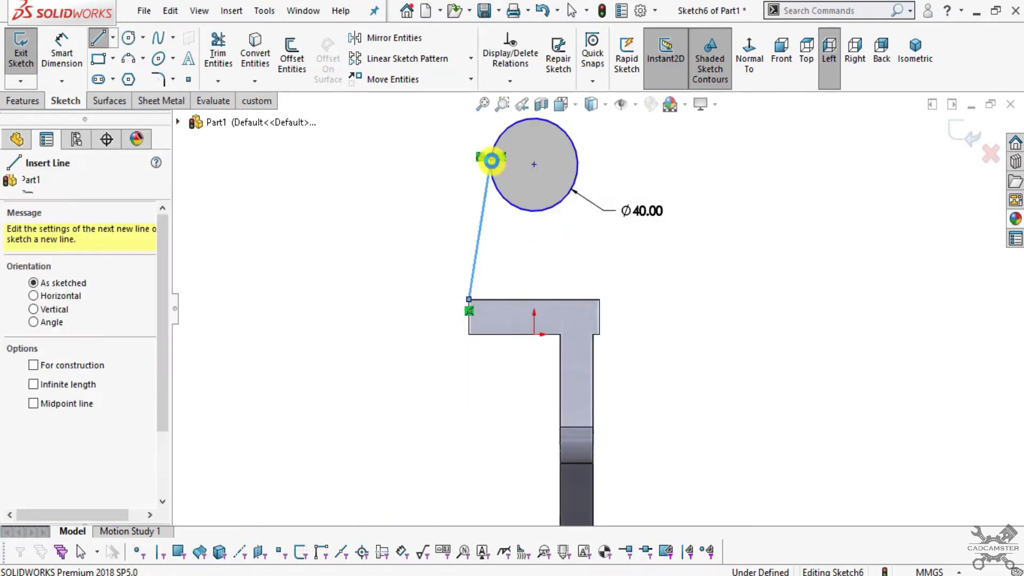
{"action": "left_click", "coordinate": [100, 41]}
{"action": "left_click", "coordinate": [106, 48]}
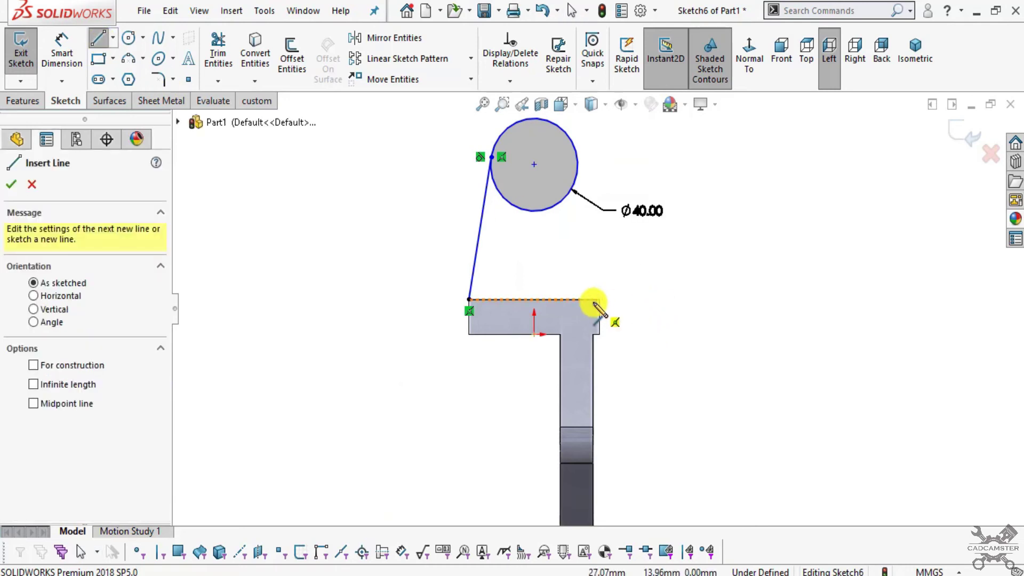
{"action": "left_click", "coordinate": [599, 301]}
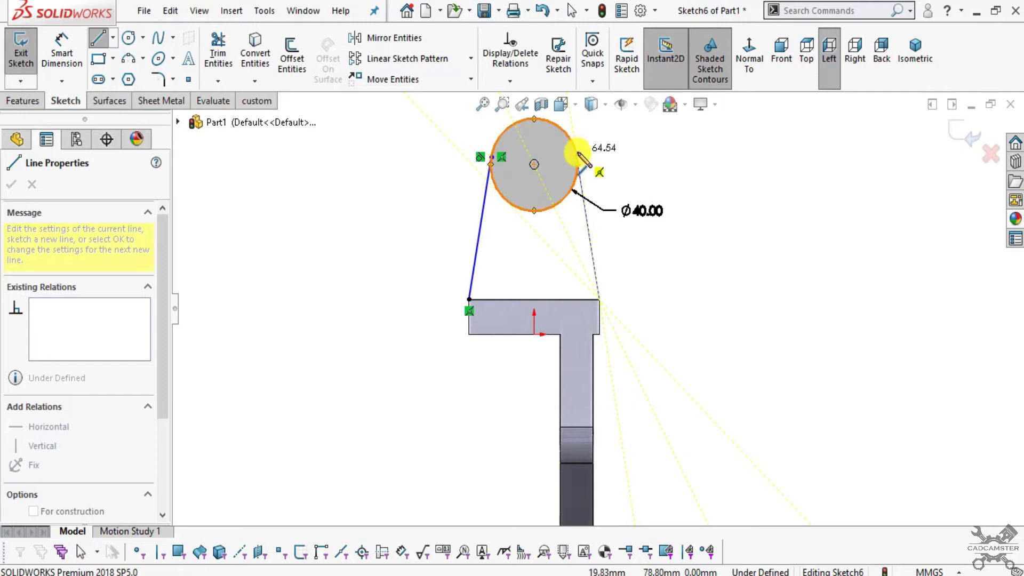
{"action": "left_click", "coordinate": [581, 160]}
{"action": "key", "text": "Escape"}
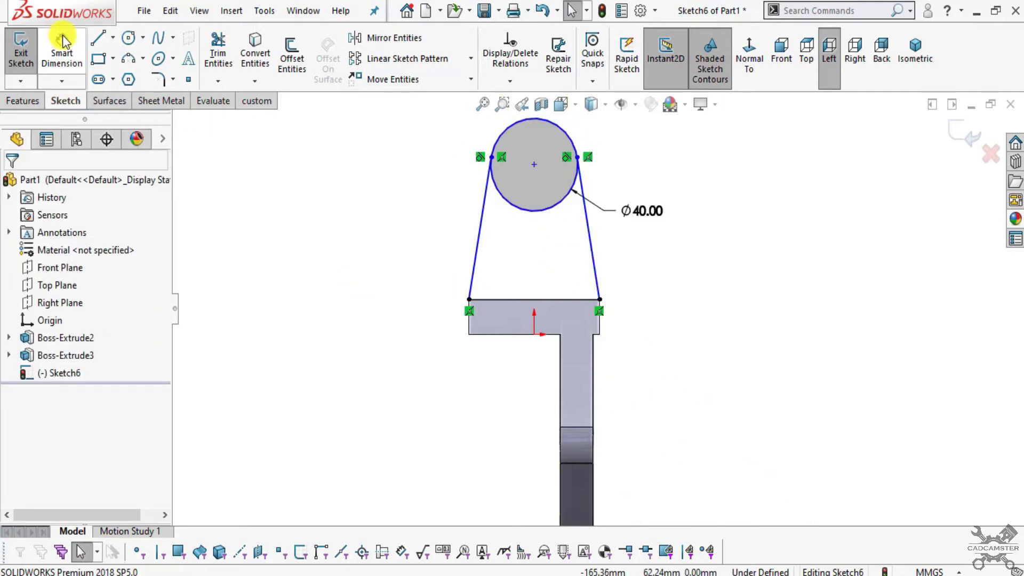
Close the bottom with a horizontal base line and trim away the circle's lower arc.
{"action": "left_click", "coordinate": [100, 41]}
{"action": "left_click", "coordinate": [469, 299]}
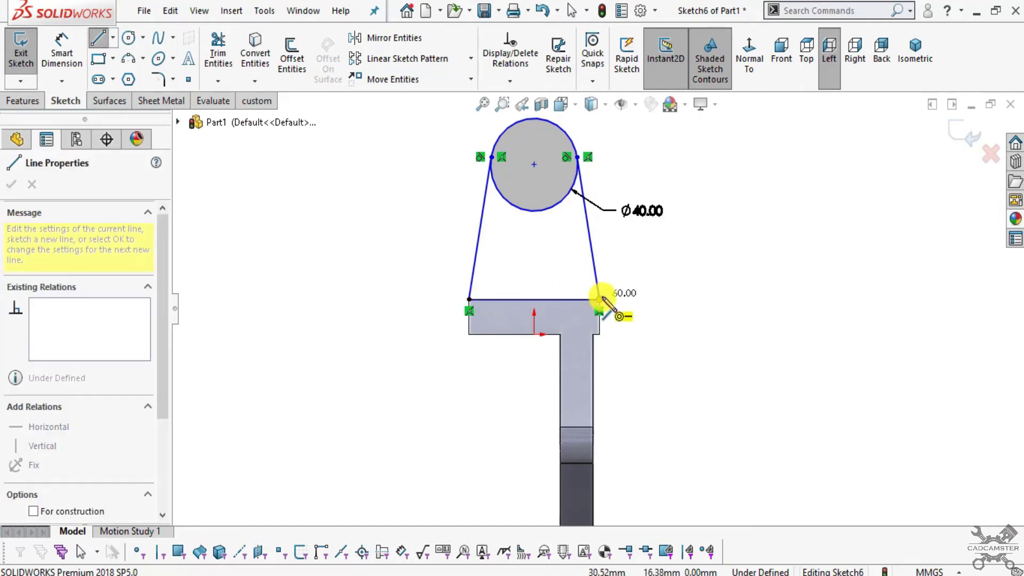
{"action": "left_click", "coordinate": [600, 299]}
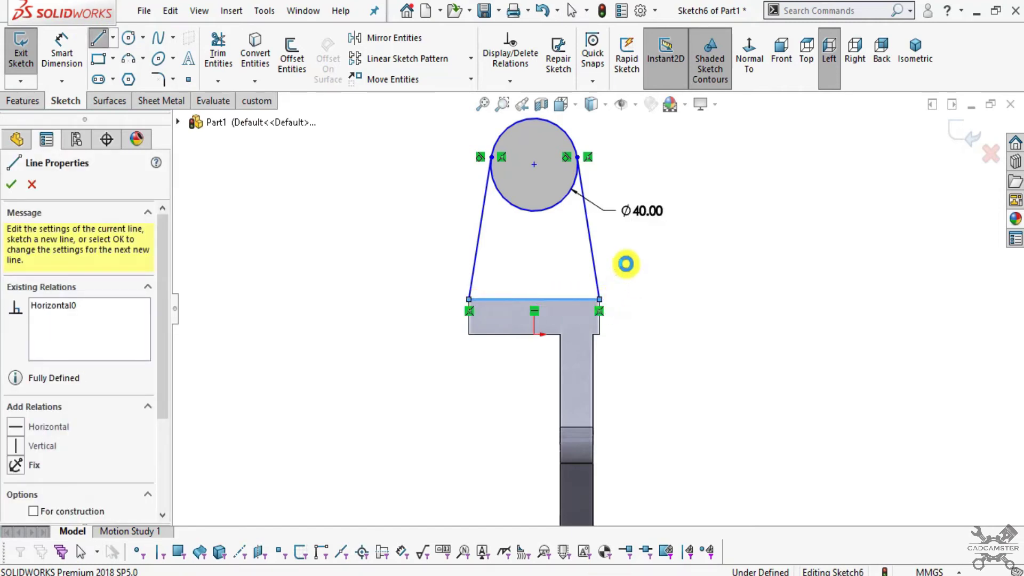
{"action": "key", "text": "Escape"}
{"action": "scroll", "coordinate": [583, 201], "scroll_direction": "down", "scroll_amount": 2}
{"action": "scroll", "coordinate": [473, 164], "scroll_direction": "down", "scroll_amount": 3}
{"action": "left_click", "coordinate": [209, 52]}
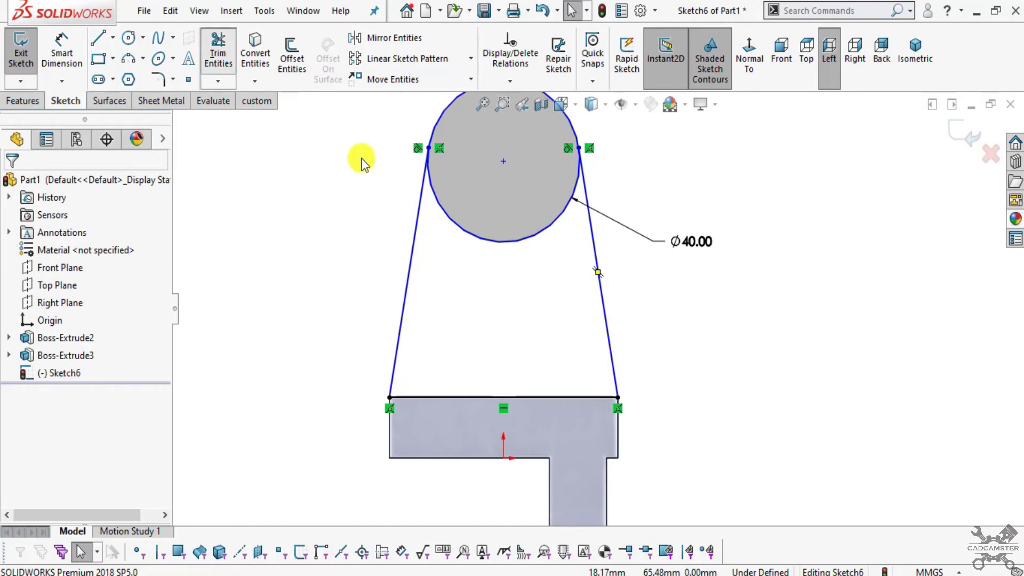
{"action": "left_click_drag", "start_coordinate": [461, 281], "coordinate": [475, 206]}
{"action": "key", "text": "Escape"}
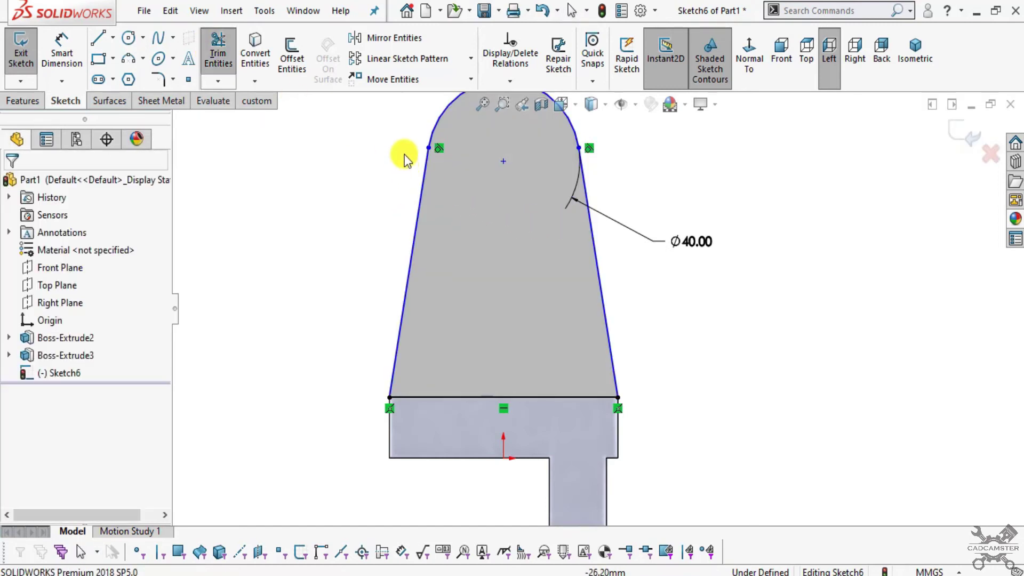
{"action": "mouse_move", "coordinate": [429, 149]}
{"action": "left_mouse_down"}
{"action": "mouse_move", "coordinate": [441, 166]}
{"action": "mouse_move", "coordinate": [427, 139]}
{"action": "mouse_move", "coordinate": [436, 155]}
{"action": "mouse_move", "coordinate": [427, 164]}
{"action": "mouse_move", "coordinate": [431, 149]}
{"action": "left_mouse_up"}
{"action": "left_click", "coordinate": [795, 337]}
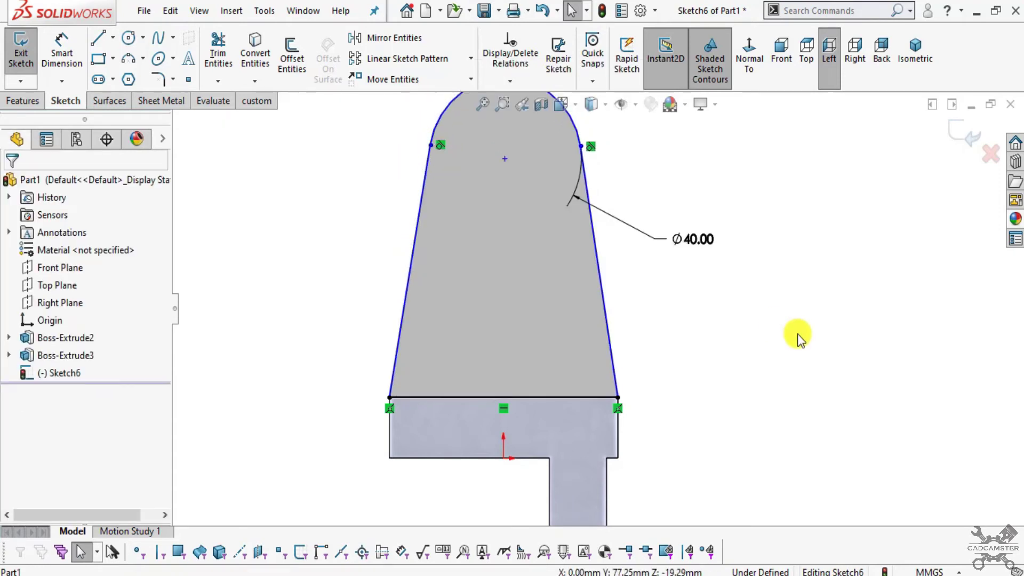
Scroll the reference drawing to read the lug's 40 centre height and R20.
{"action": "key", "text": "alt+Tab"}
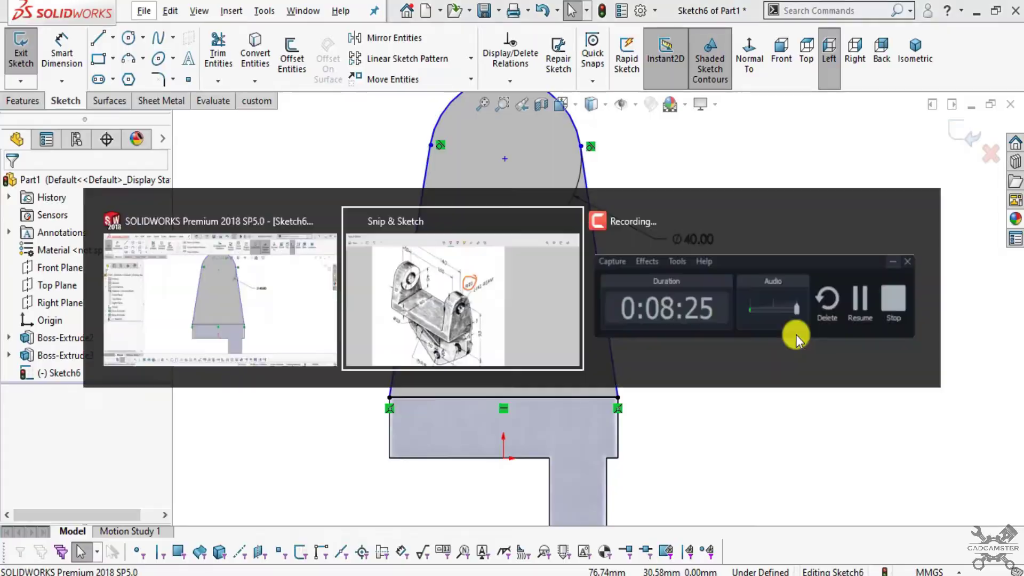
{"action": "scroll", "coordinate": [508, 256], "scroll_direction": "down", "scroll_amount": 3}
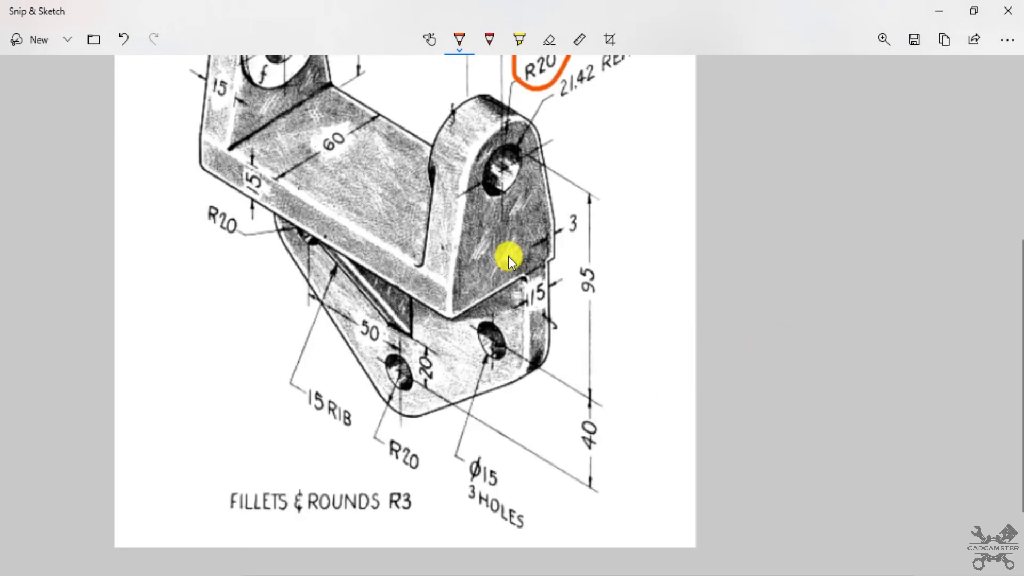
{"action": "scroll", "coordinate": [517, 263], "scroll_direction": "up", "scroll_amount": 2}
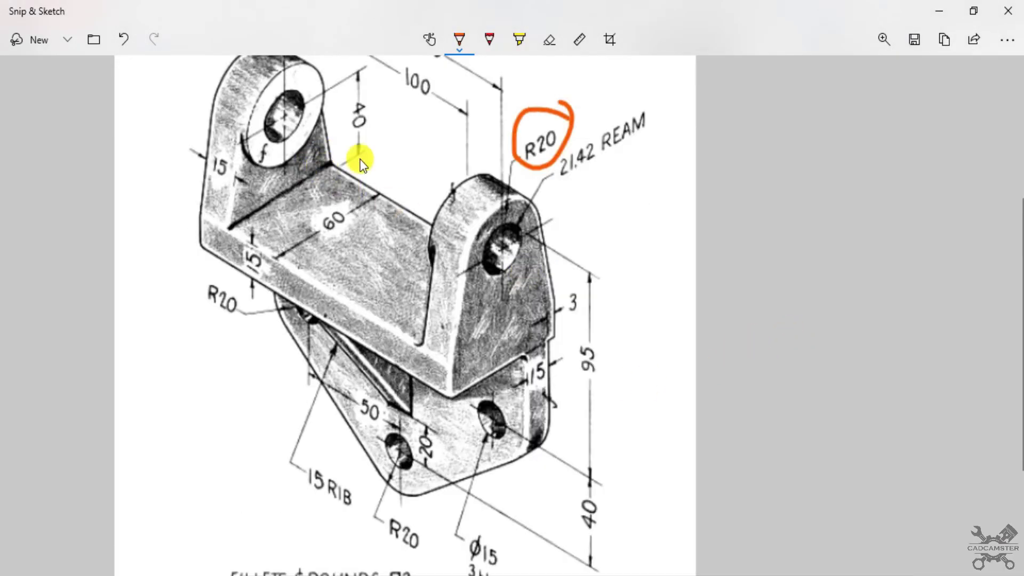
{"action": "scroll", "coordinate": [360, 159], "scroll_direction": "up", "scroll_amount": 2}
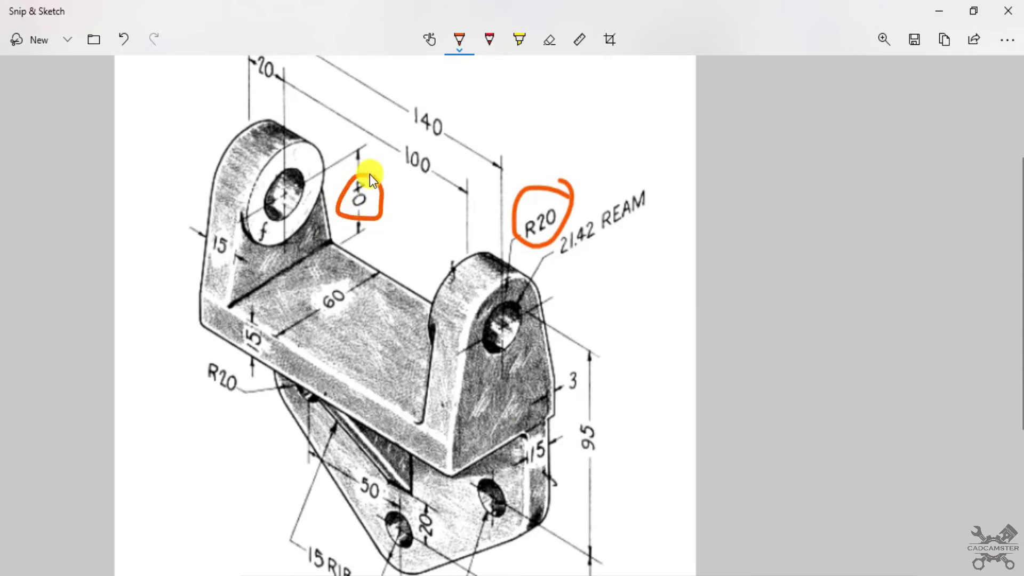
{"action": "key", "text": "alt+Tab"}
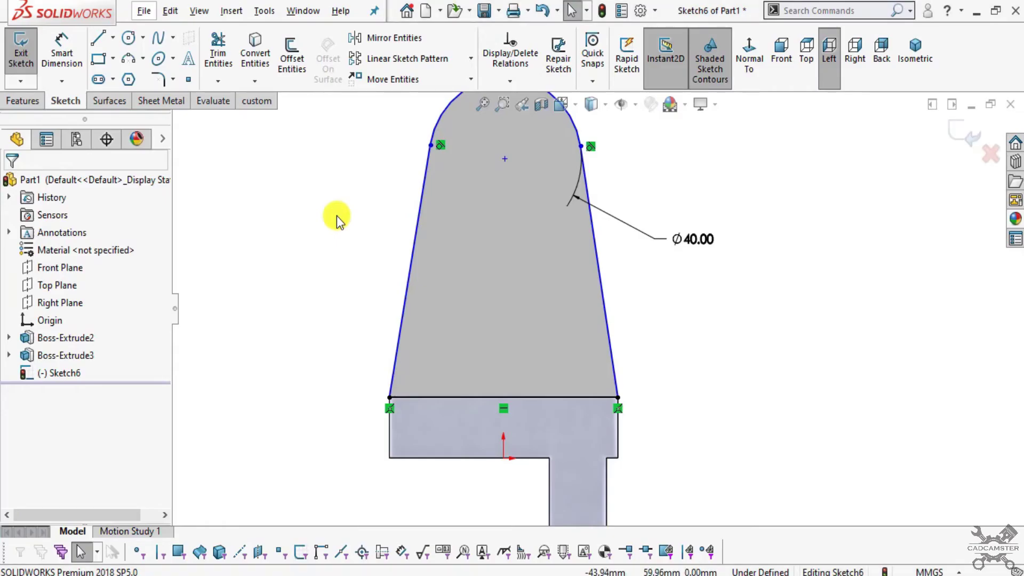
Dimension the arc centre 40 mm above the base line.
{"action": "key", "text": "alt+Tab"}
{"action": "key", "text": "alt+Tab"}
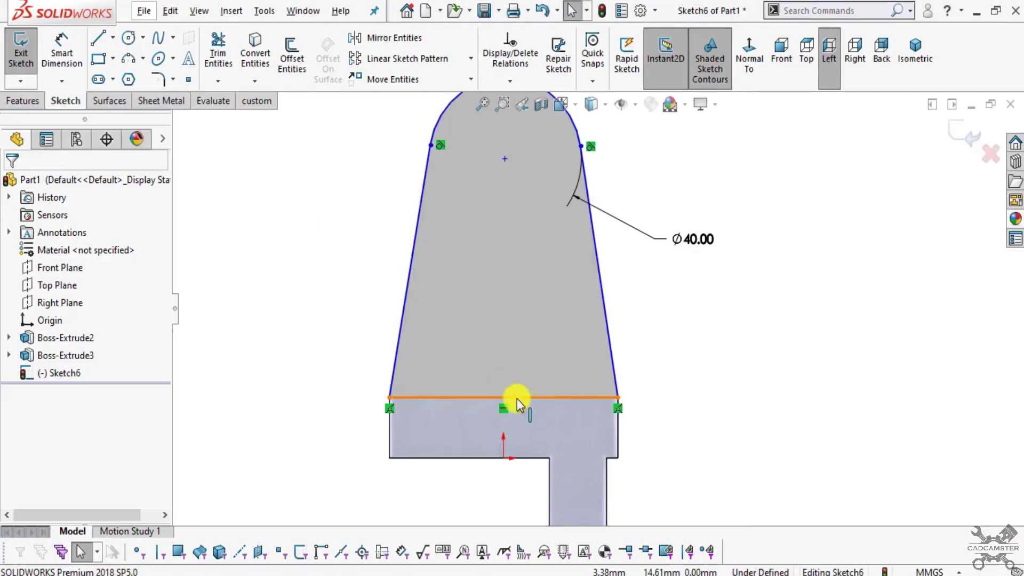
{"action": "left_click", "coordinate": [62, 45]}
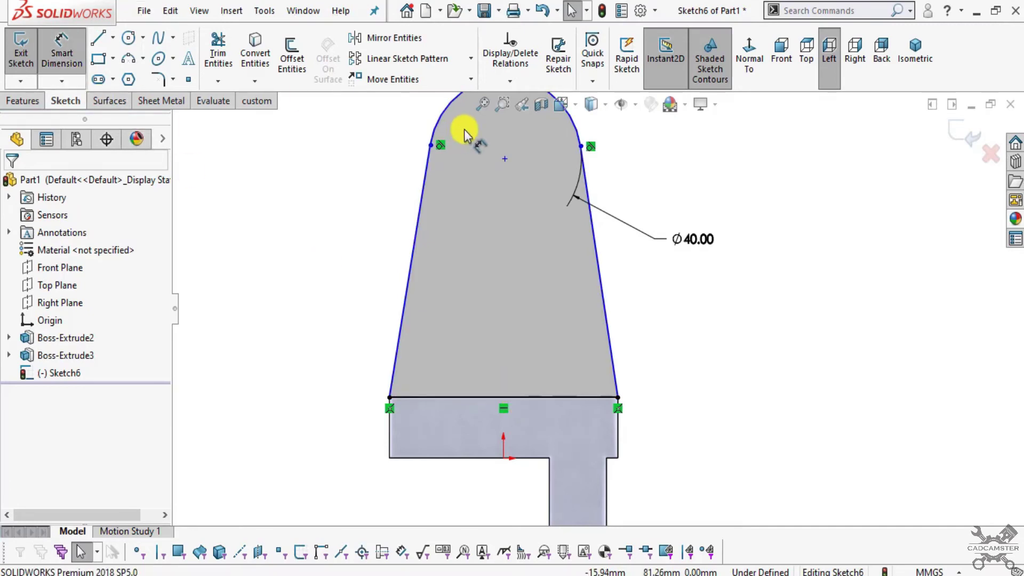
{"action": "left_click", "coordinate": [504, 159]}
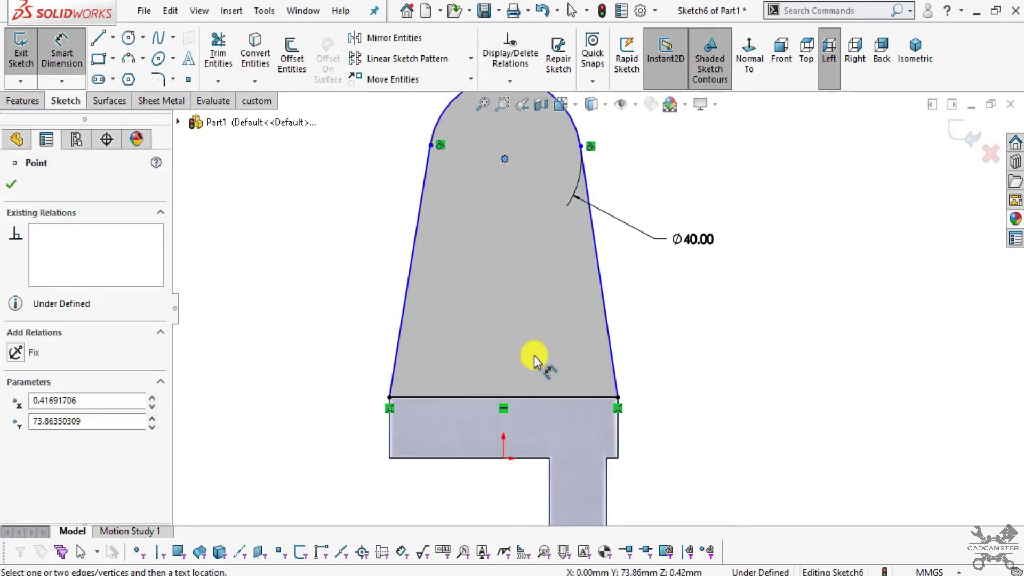
{"action": "left_click", "coordinate": [543, 397]}
{"action": "left_click", "coordinate": [329, 293]}
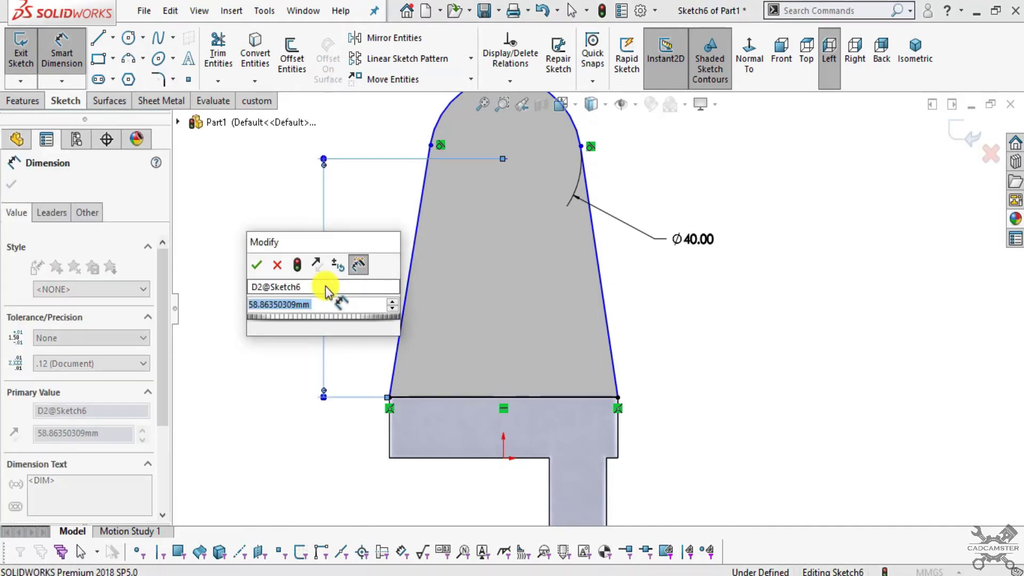
{"action": "type", "text": "40"}
{"action": "key", "text": "Return"}
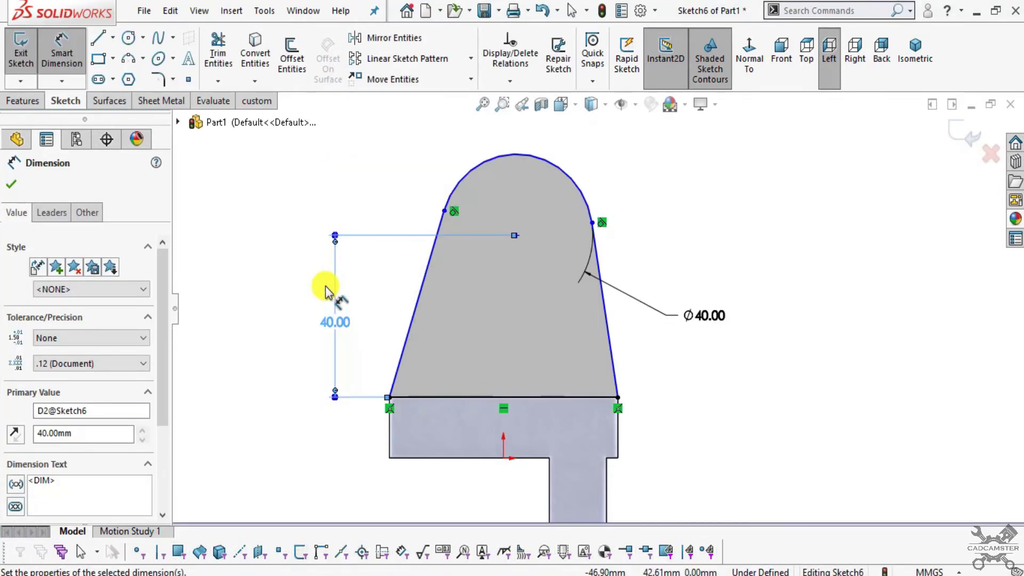
{"action": "key", "text": "Escape"}
Add a Vertical relation between the arc centre and the base line's midpoint.
{"action": "left_click", "coordinate": [518, 238]}
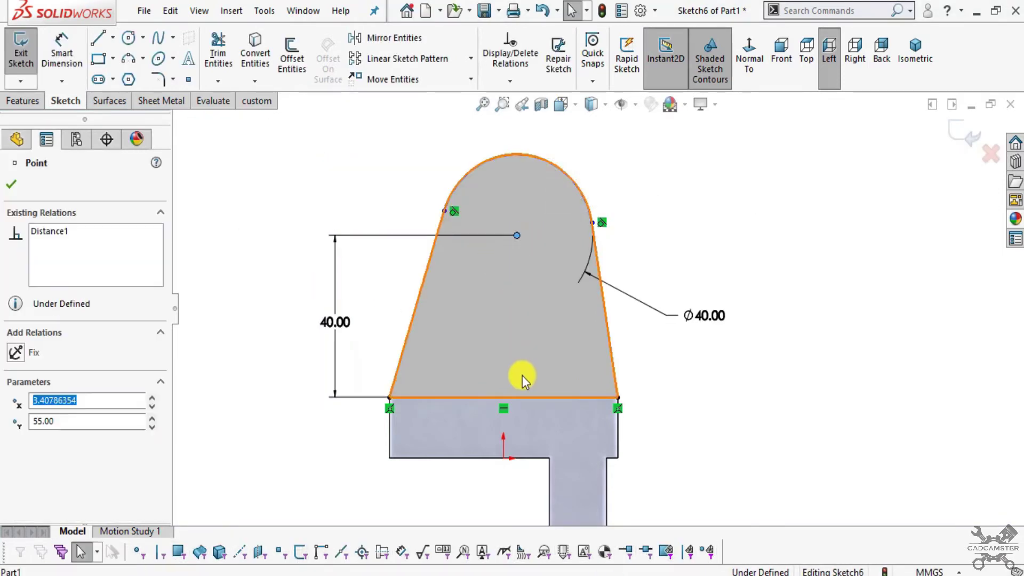
{"action": "left_click", "coordinate": [504, 398], "text": "ctrl"}
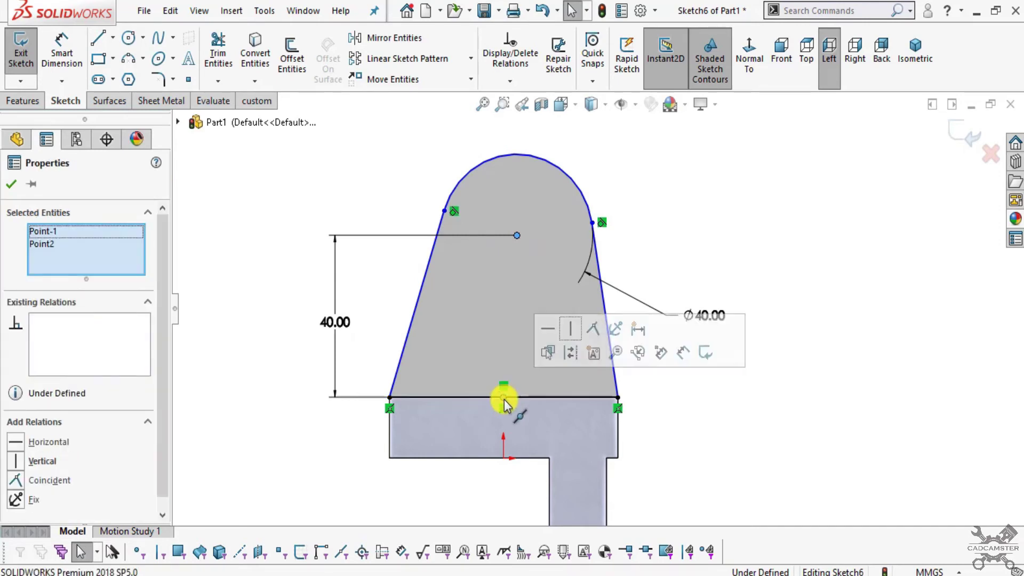
{"action": "left_click", "coordinate": [572, 329]}
{"action": "left_click", "coordinate": [746, 223]}
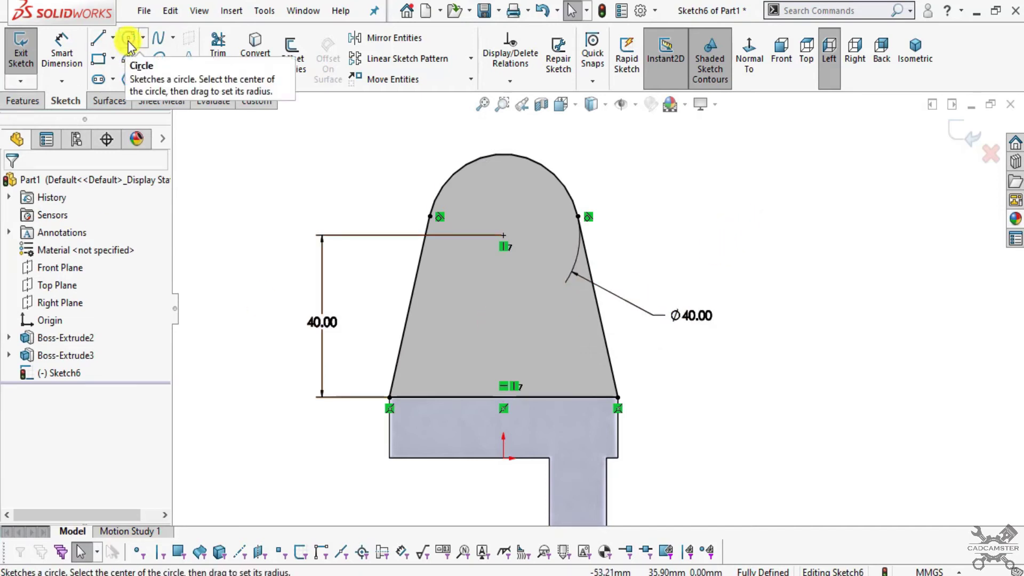
Preview Sketch6's lug as a 15 mm blind boss extrude with reversed direction.
{"action": "left_click", "coordinate": [22, 100]}
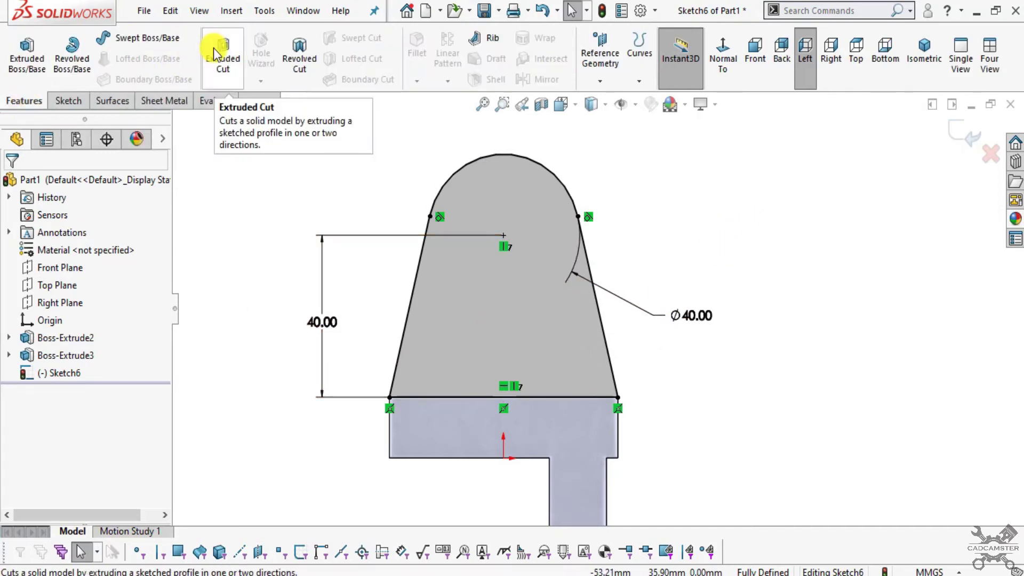
{"action": "left_click", "coordinate": [27, 59]}
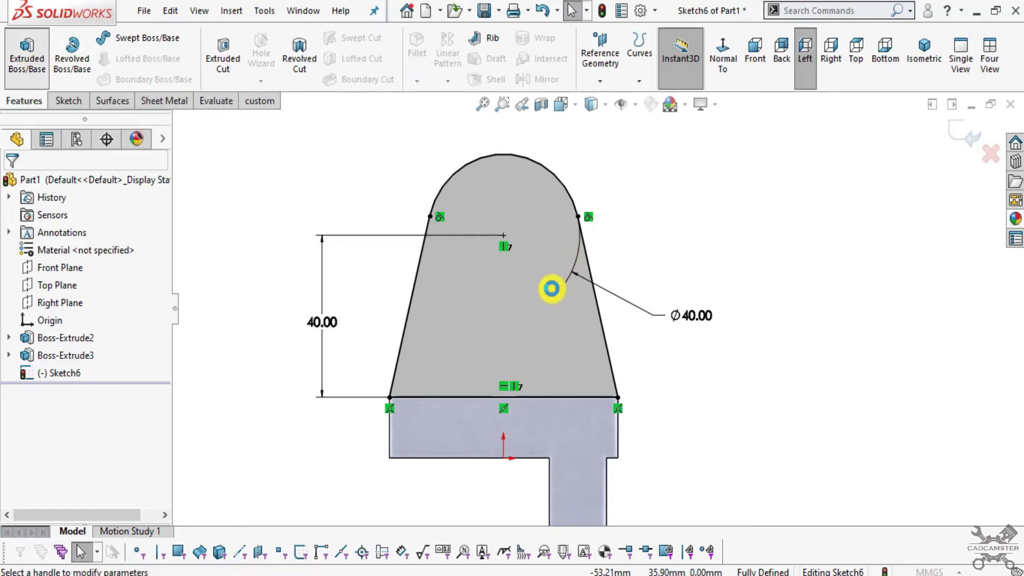
{"action": "middle_click_drag", "start_coordinate": [555, 384], "coordinate": [617, 431]}
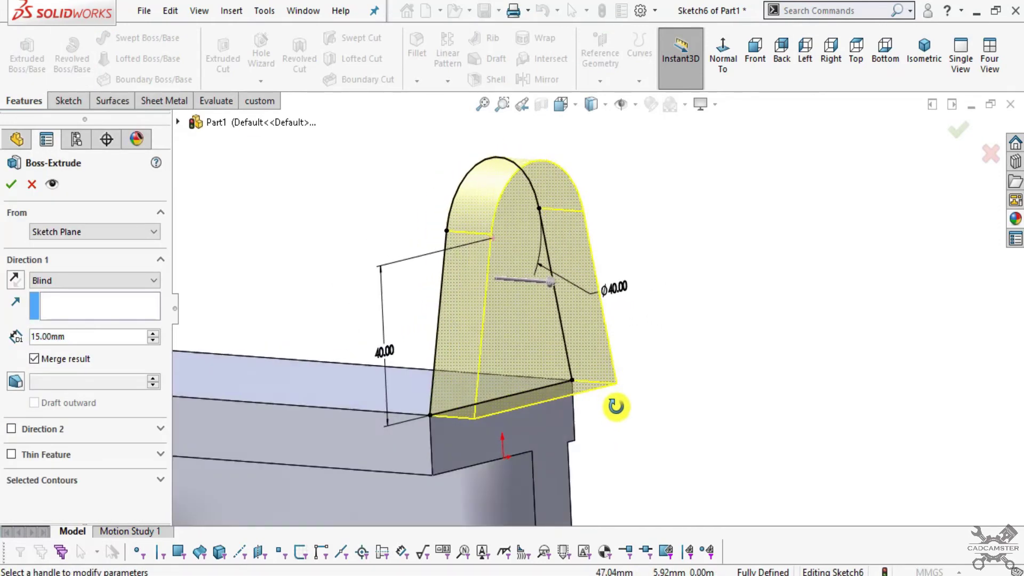
{"action": "left_click", "coordinate": [14, 279]}
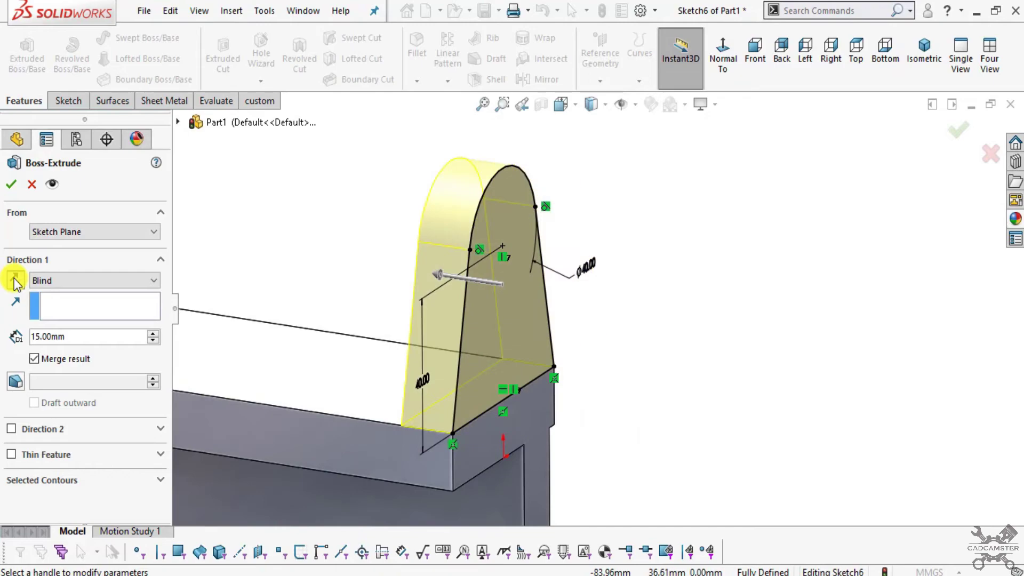
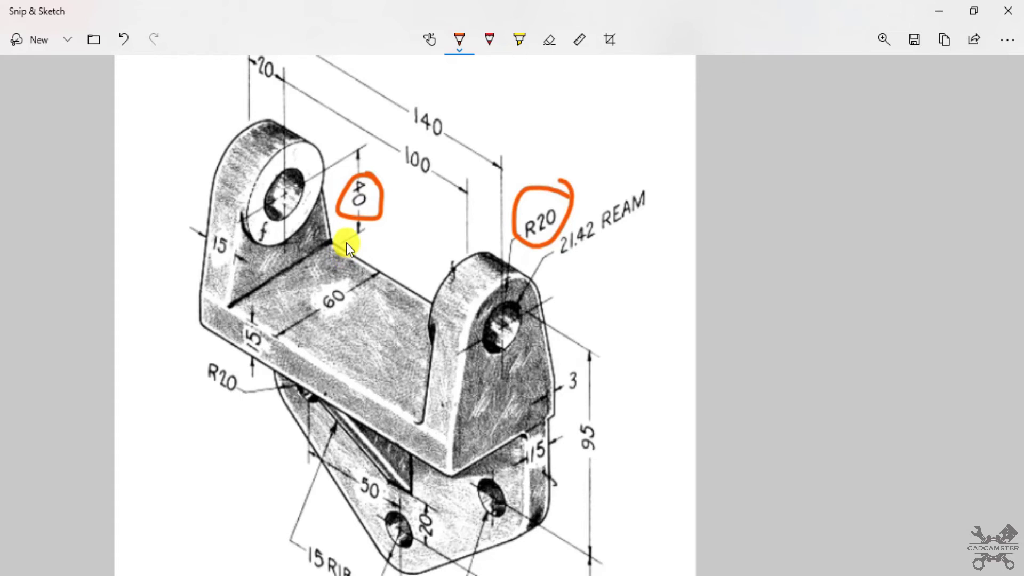
Review the lug's circled 20, 40 and R20 dimensions on the drawing, then return to SOLIDWORKS.
{"action": "scroll", "coordinate": [302, 252], "scroll_direction": "up", "scroll_amount": 2}
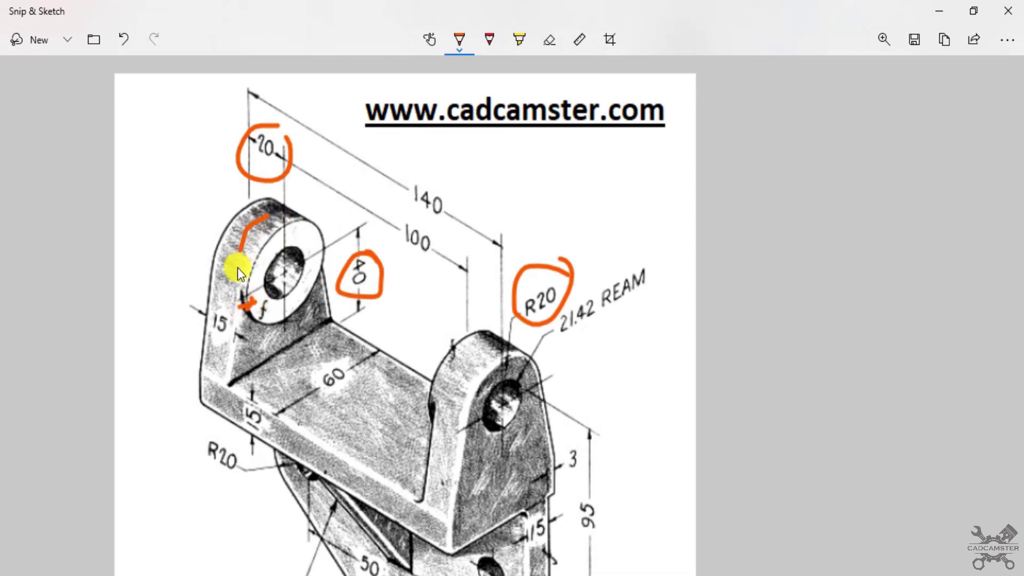
{"action": "key", "text": "alt+Tab"}
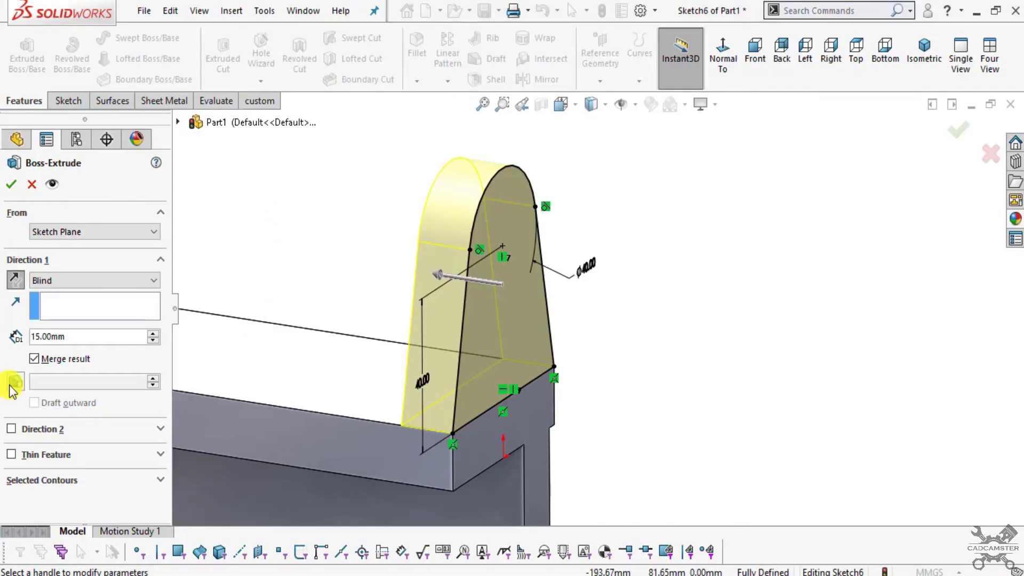
Accept the 15.00mm Blind depth to create the lug as Boss-Extrude4.
{"action": "double_click", "coordinate": [62, 341]}
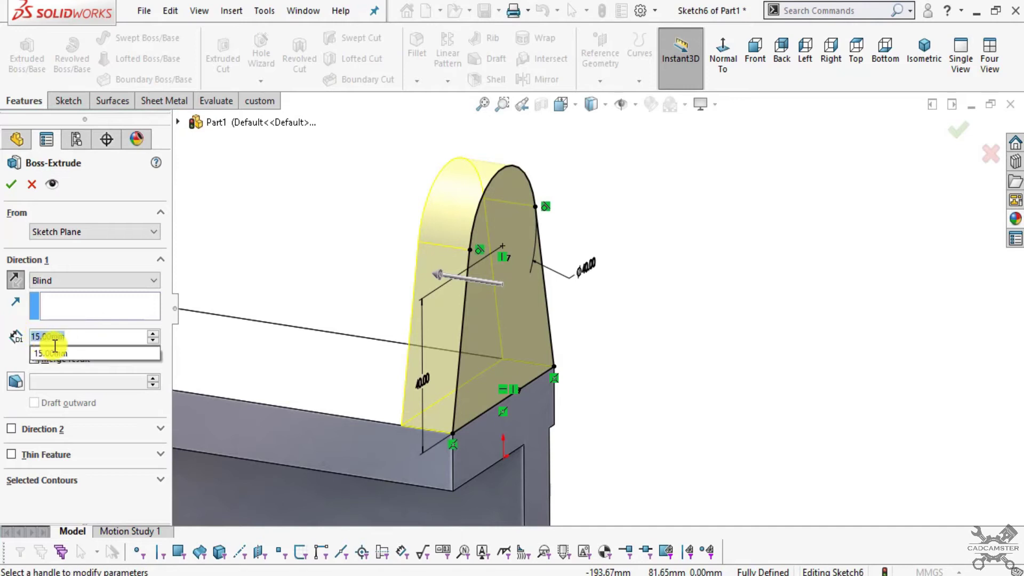
{"action": "left_click", "coordinate": [235, 251]}
{"action": "left_click", "coordinate": [13, 184]}
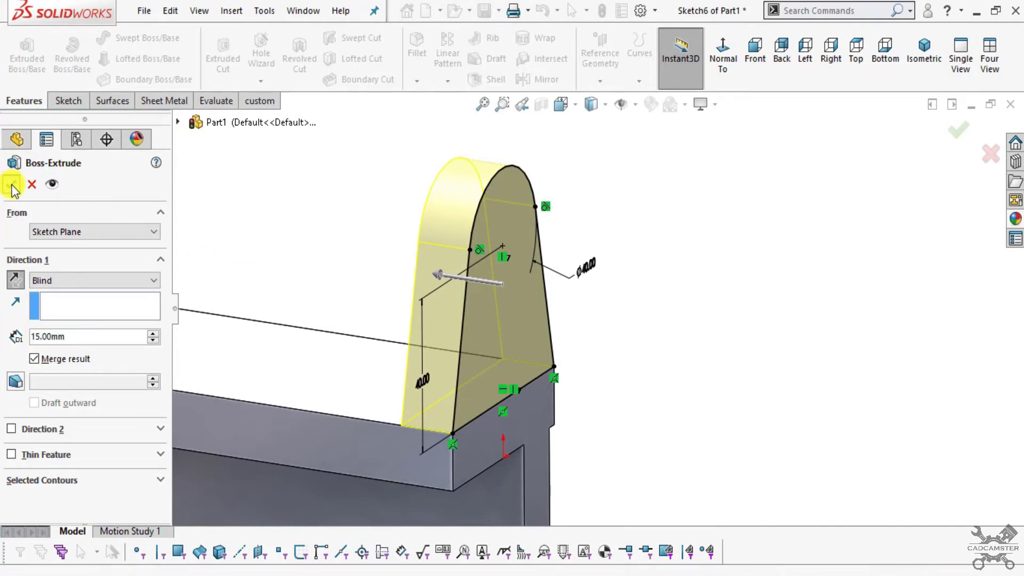
{"action": "left_click", "coordinate": [603, 273]}
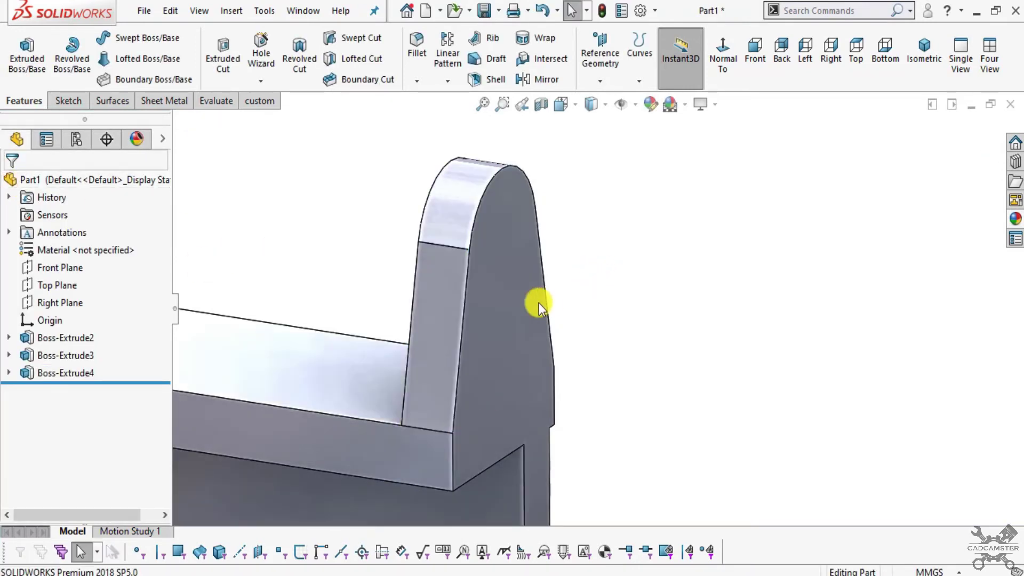
Orbit and view the lug's outer side face Normal To.
{"action": "mouse_move", "coordinate": [462, 362]}
{"action": "middle_mouse_down"}
{"action": "mouse_move", "coordinate": [512, 295]}
{"action": "mouse_move", "coordinate": [467, 298]}
{"action": "mouse_move", "coordinate": [541, 316]}
{"action": "mouse_move", "coordinate": [436, 325]}
{"action": "mouse_move", "coordinate": [539, 263]}
{"action": "middle_mouse_up"}
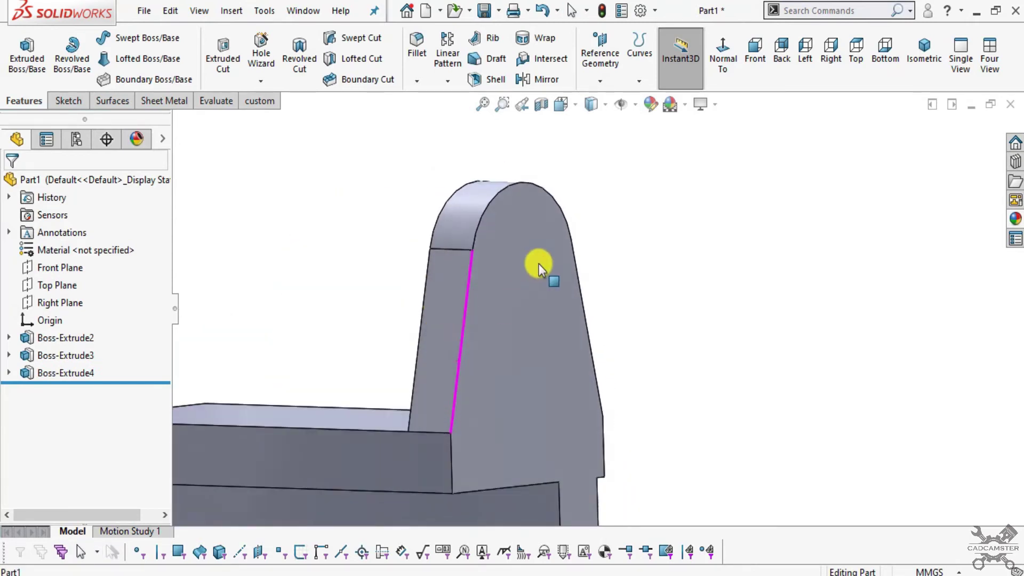
{"action": "left_click", "coordinate": [539, 264]}
{"action": "key", "text": "ctrl+8"}
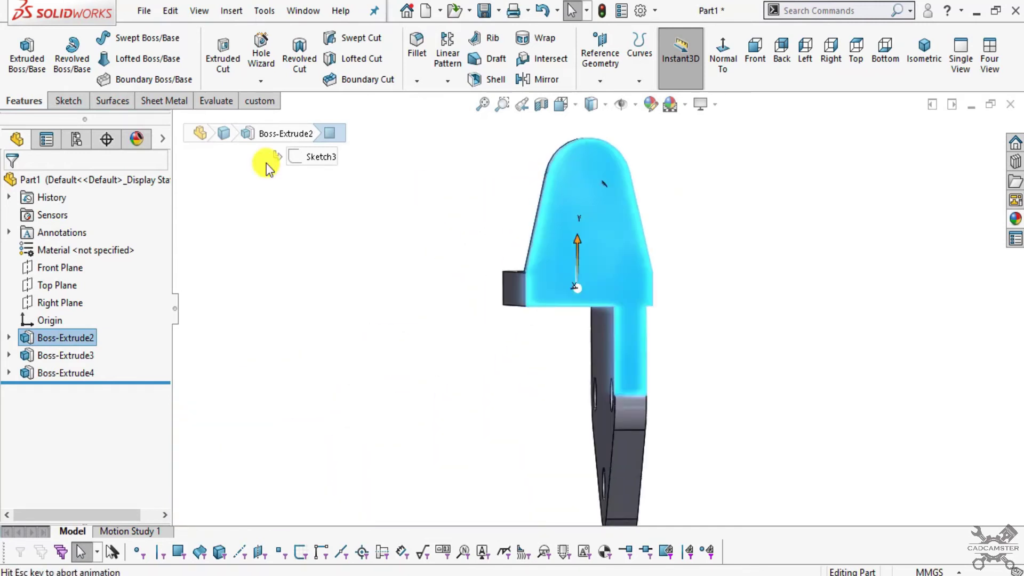
Sketch a full circle on the lug face from the converted top arc.
{"action": "left_click", "coordinate": [67, 100]}
{"action": "left_click", "coordinate": [24, 51]}
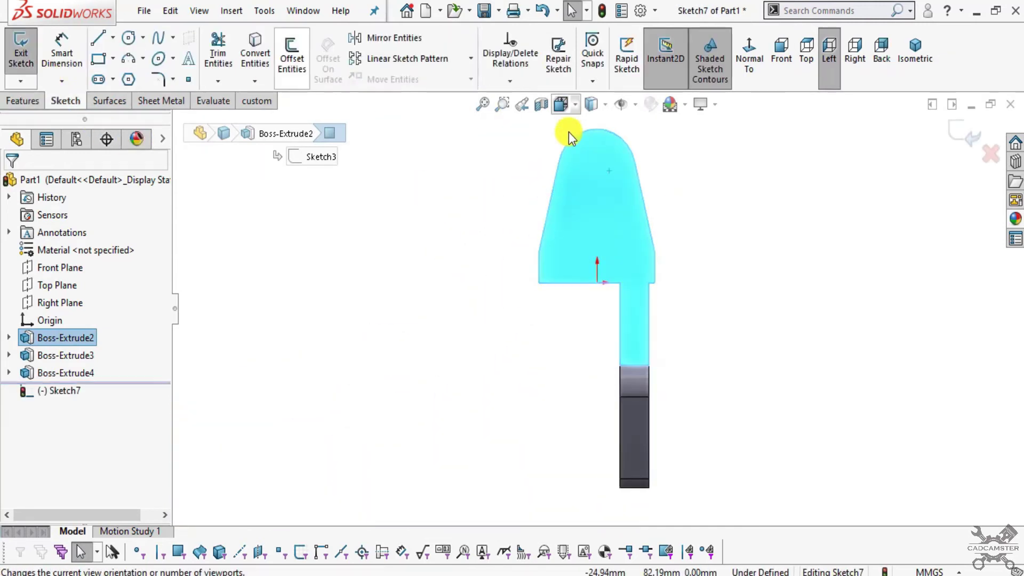
{"action": "left_click", "coordinate": [259, 63]}
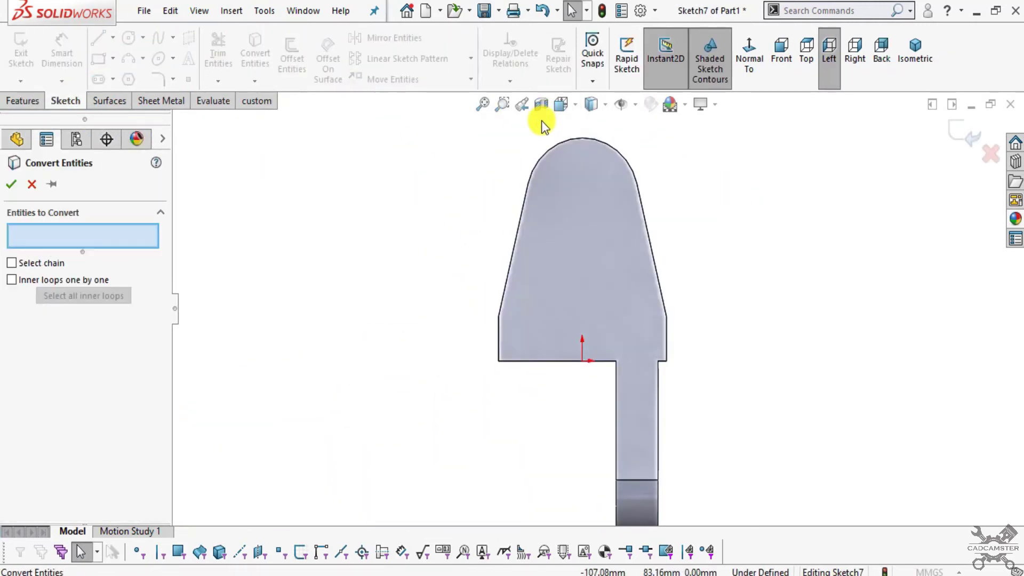
{"action": "left_click", "coordinate": [563, 143]}
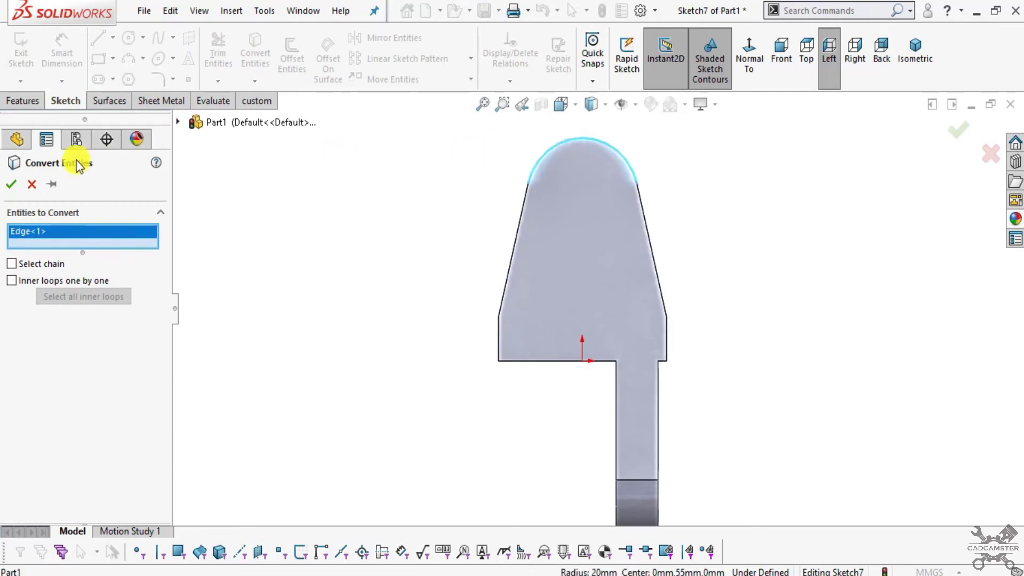
{"action": "left_click", "coordinate": [12, 187]}
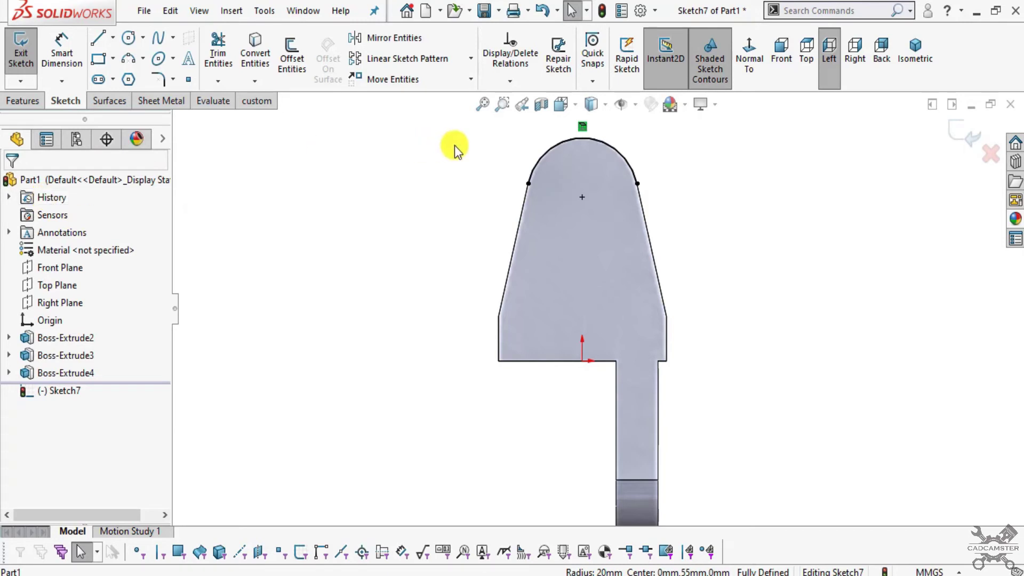
{"action": "mouse_move", "coordinate": [528, 184]}
{"action": "left_mouse_down"}
{"action": "mouse_move", "coordinate": [553, 246]}
{"action": "mouse_move", "coordinate": [639, 183]}
{"action": "left_mouse_up"}
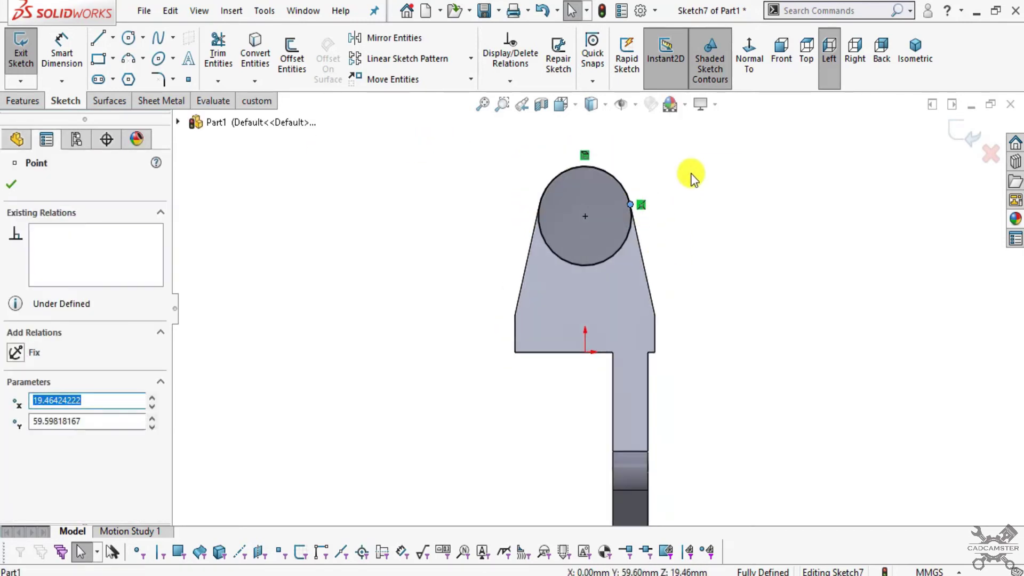
{"action": "scroll", "coordinate": [688, 184], "scroll_direction": "down", "scroll_amount": 2}
{"action": "left_click", "coordinate": [8, 143]}
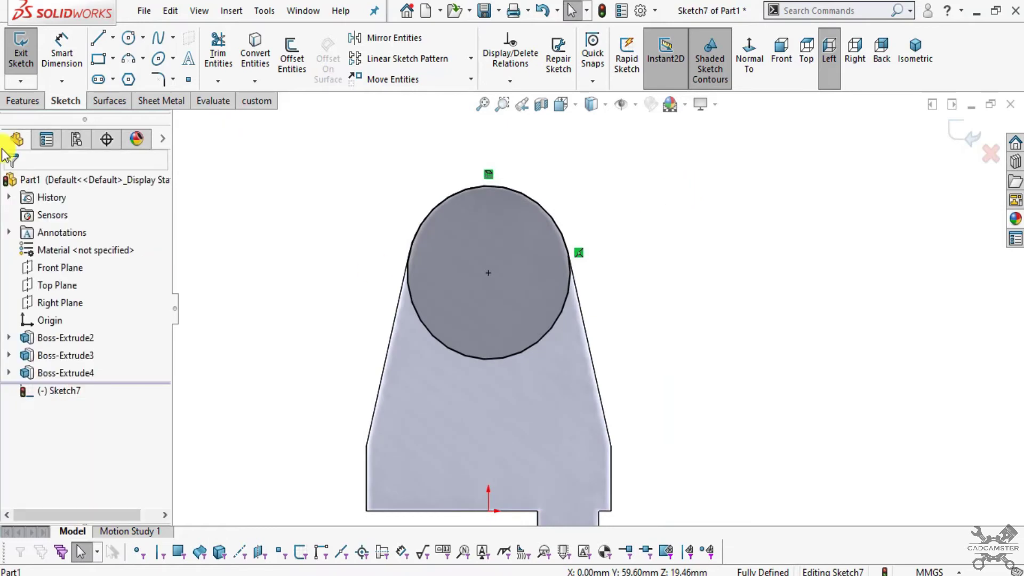
Extrude the circle outward 20 mm as Boss-Extrude5.
{"action": "left_click", "coordinate": [25, 101]}
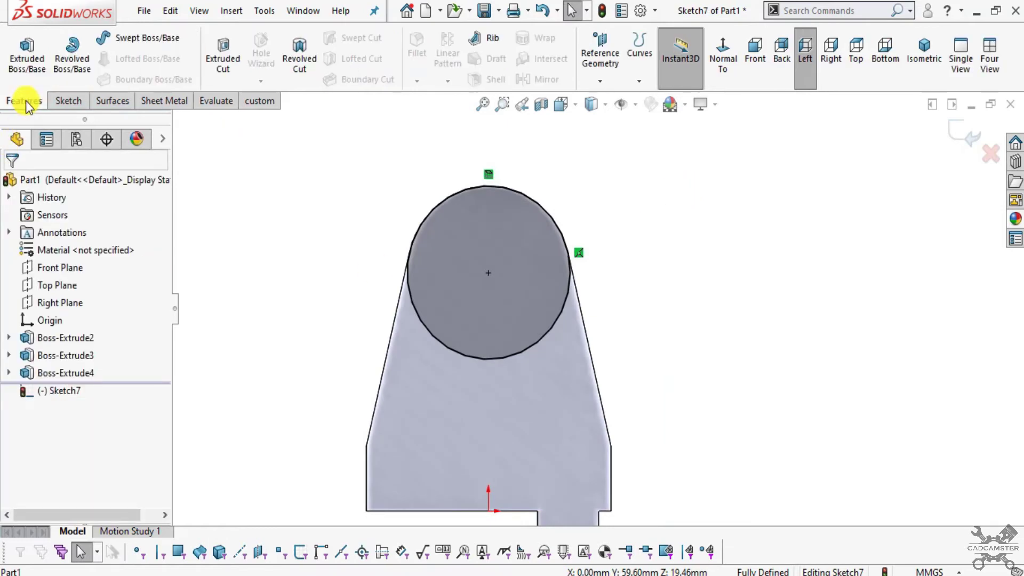
{"action": "left_click", "coordinate": [28, 63]}
{"action": "mouse_move", "coordinate": [348, 347]}
{"action": "middle_mouse_down"}
{"action": "mouse_move", "coordinate": [430, 366]}
{"action": "mouse_move", "coordinate": [430, 407]}
{"action": "middle_mouse_up"}
{"action": "left_click", "coordinate": [14, 280]}
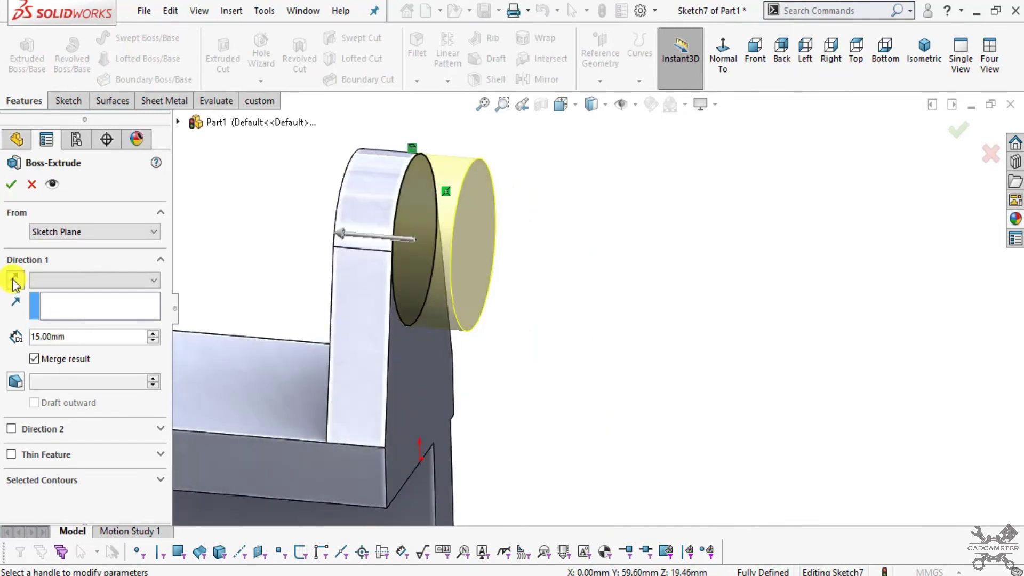
{"action": "double_click", "coordinate": [70, 337]}
{"action": "type", "text": "20"}
{"action": "key", "text": "Return"}
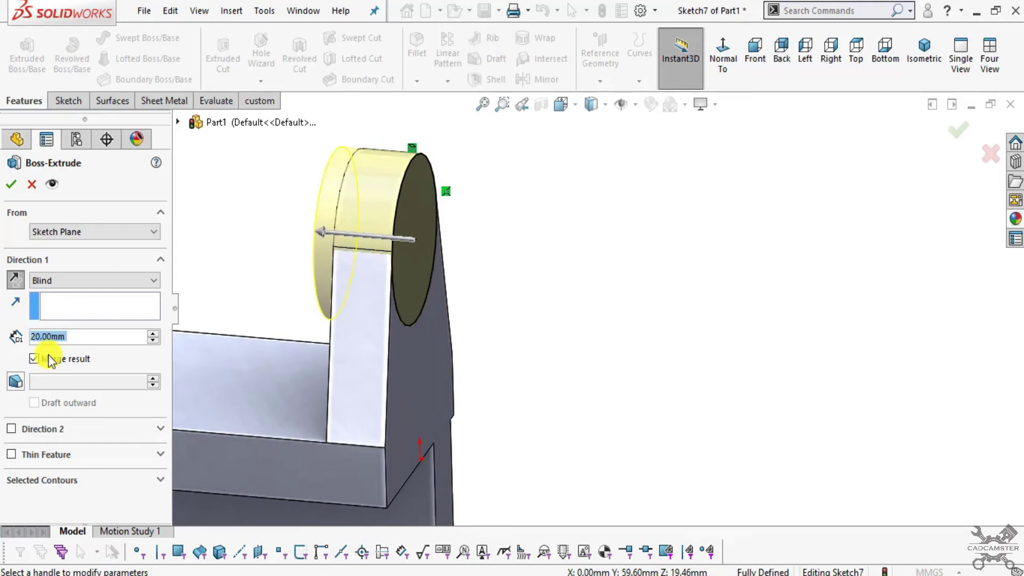
{"action": "left_click", "coordinate": [13, 188]}
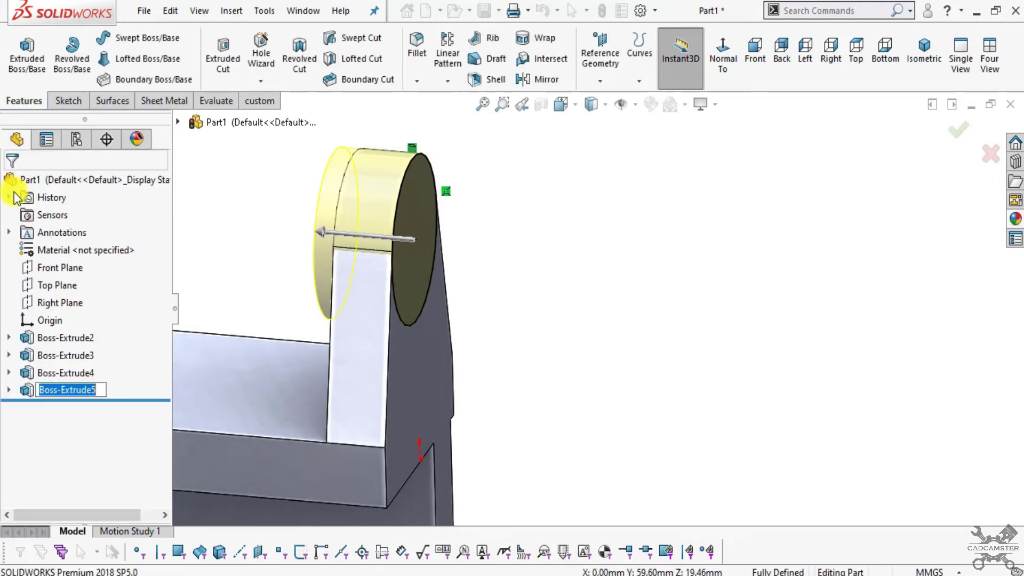
{"action": "middle_click_drag", "start_coordinate": [443, 307], "coordinate": [300, 240]}
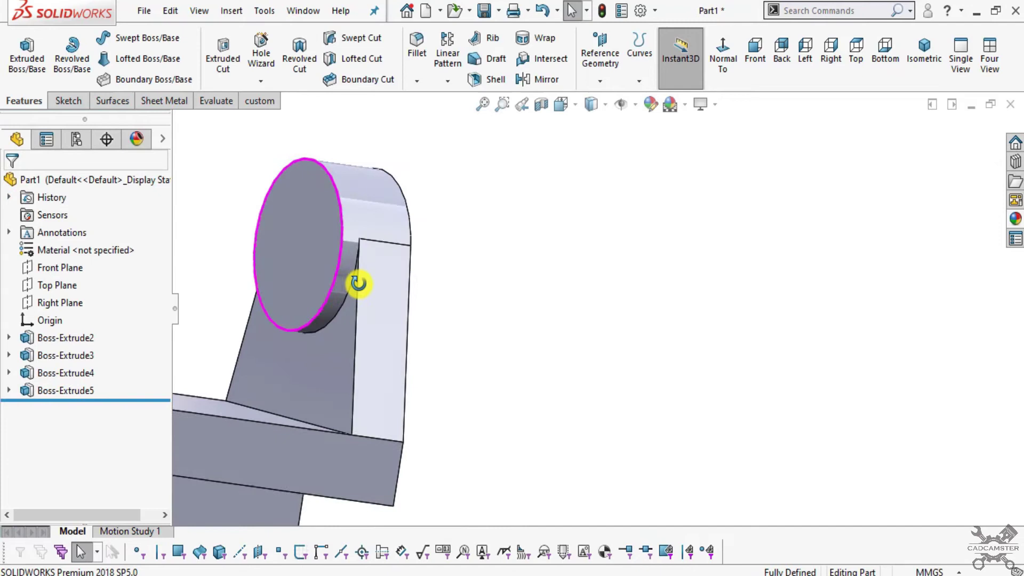
Sketch a Ø21.42 circle at the centre of the boss end face.
{"action": "left_click", "coordinate": [299, 240]}
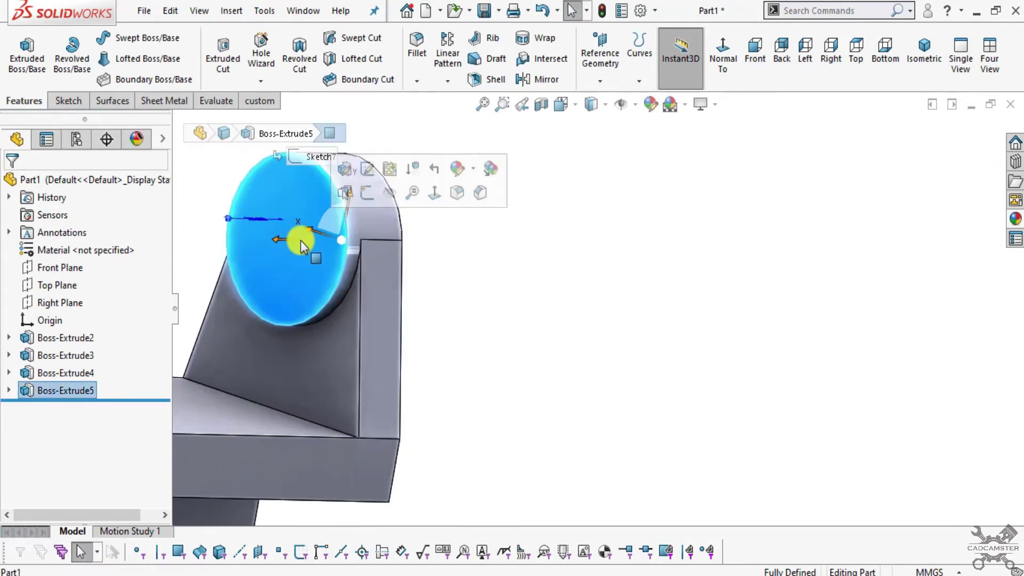
{"action": "left_click", "coordinate": [367, 192]}
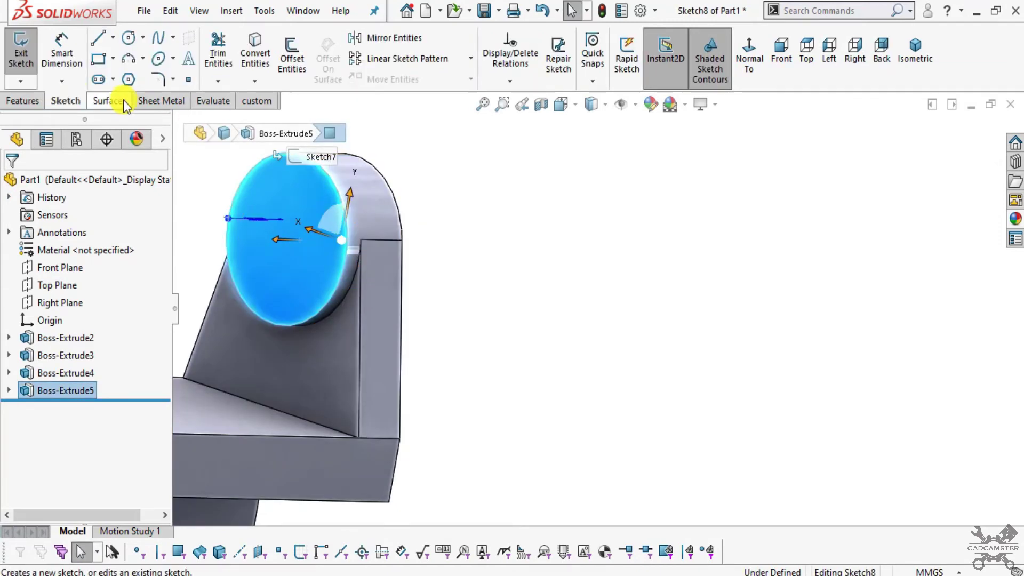
{"action": "left_click", "coordinate": [128, 42]}
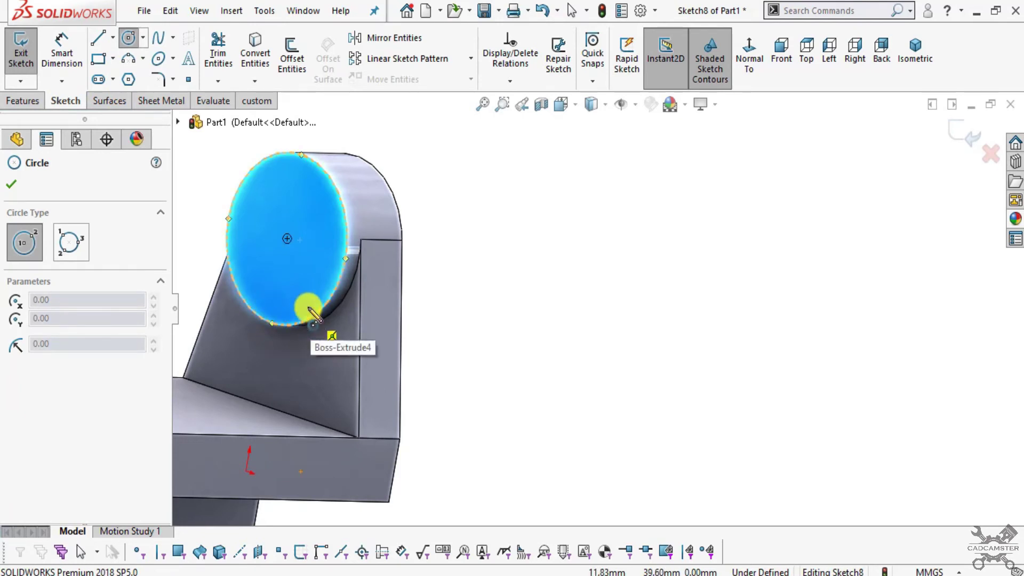
{"action": "left_click_drag", "start_coordinate": [287, 239], "coordinate": [309, 256]}
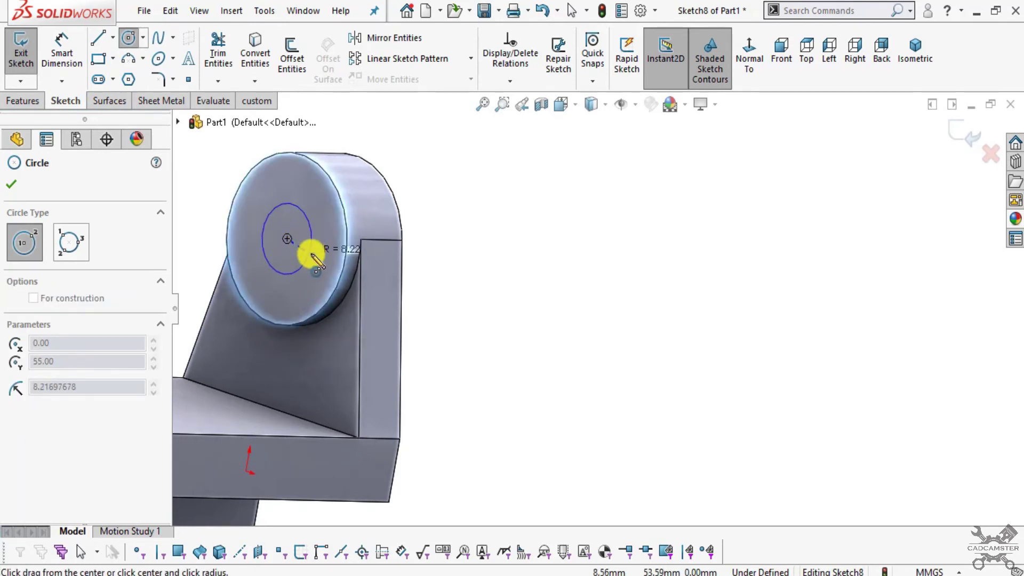
{"action": "left_click", "coordinate": [64, 62]}
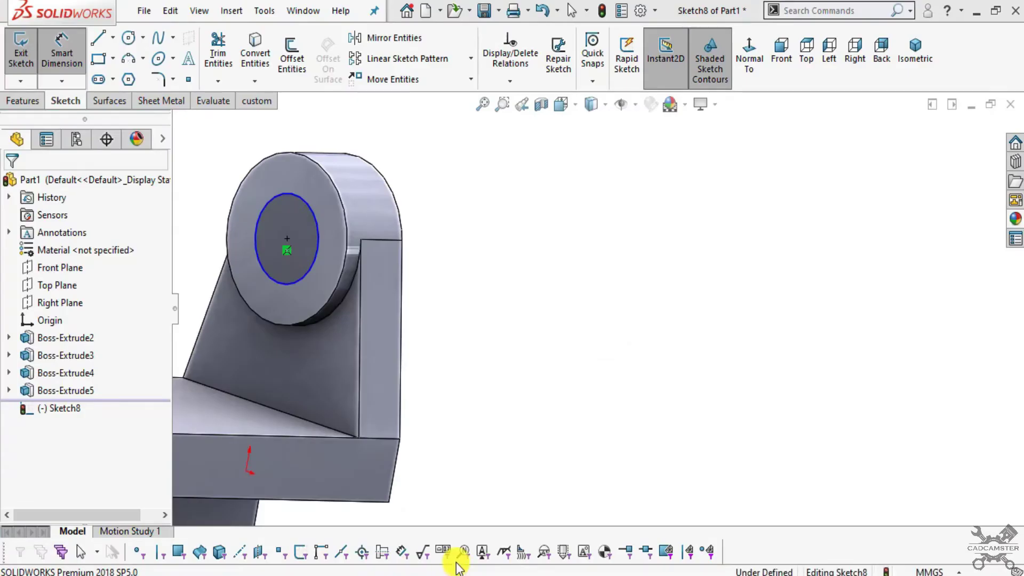
{"action": "left_click", "coordinate": [316, 213]}
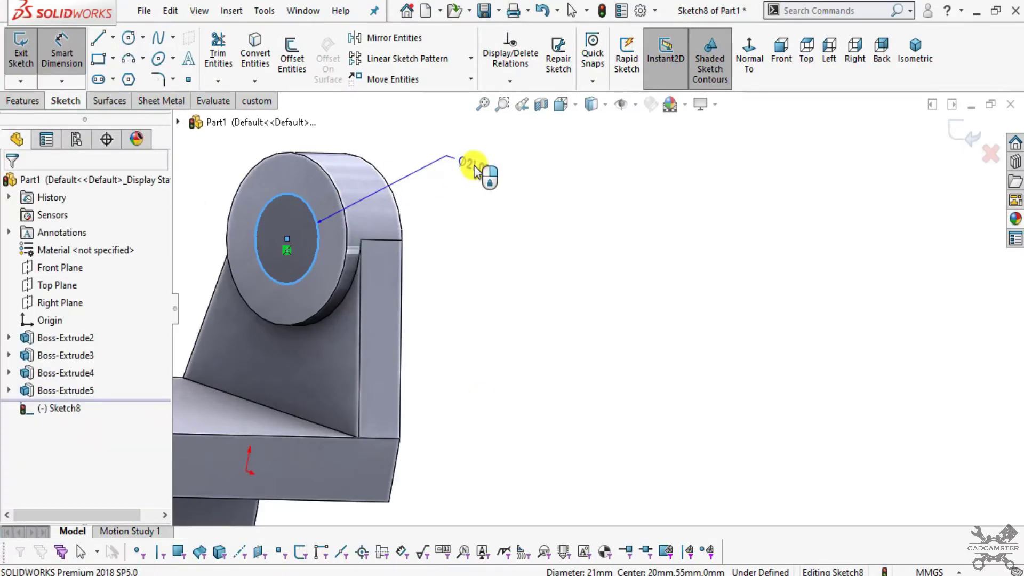
{"action": "left_click", "coordinate": [472, 172]}
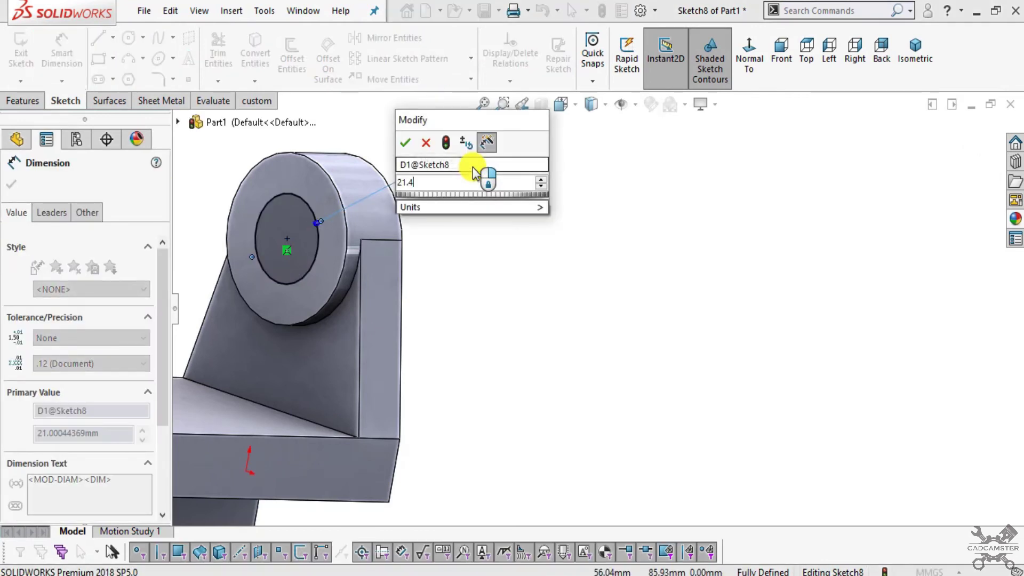
{"action": "key", "text": "Return"}
{"action": "left_click", "coordinate": [11, 184]}
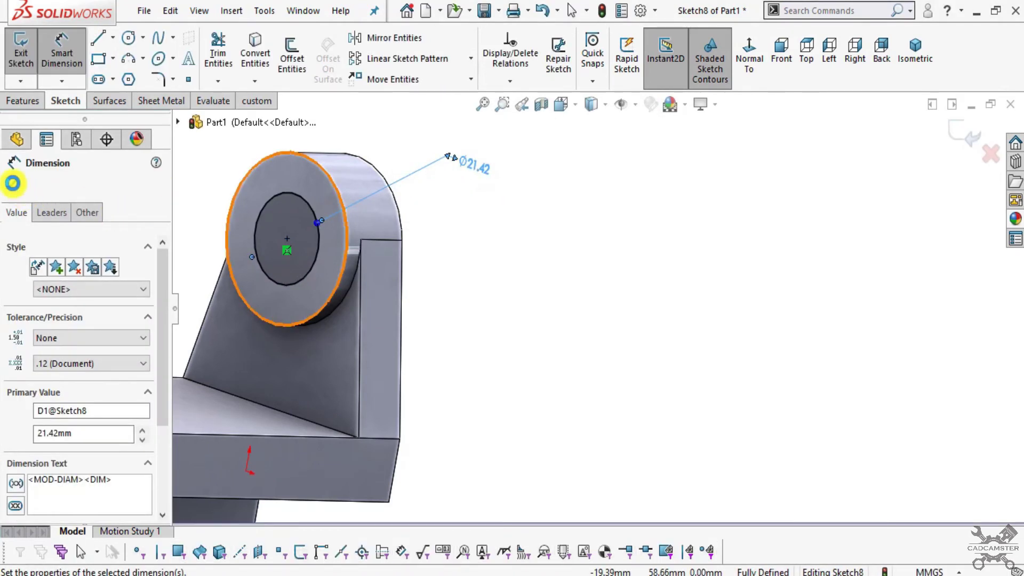
Cut the circle Through All - Both to bore the hole.
{"action": "left_click", "coordinate": [33, 101]}
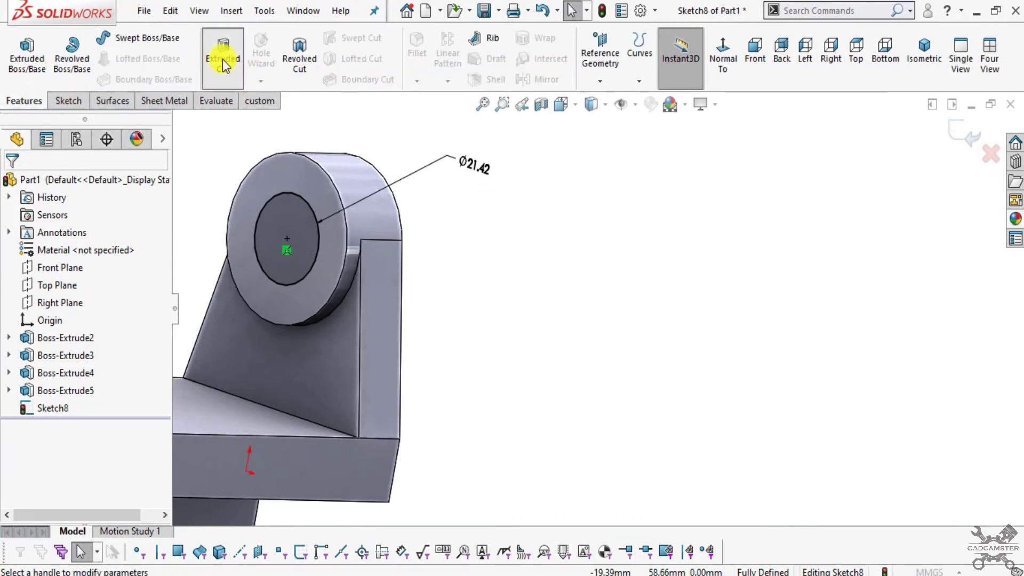
{"action": "left_click", "coordinate": [222, 60]}
{"action": "left_click", "coordinate": [91, 286]}
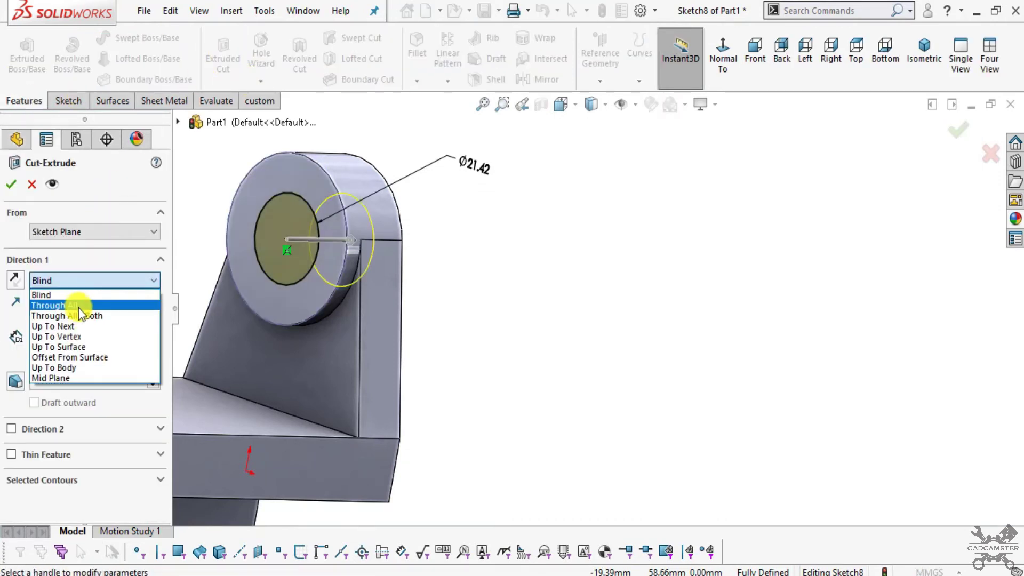
{"action": "left_click", "coordinate": [79, 314]}
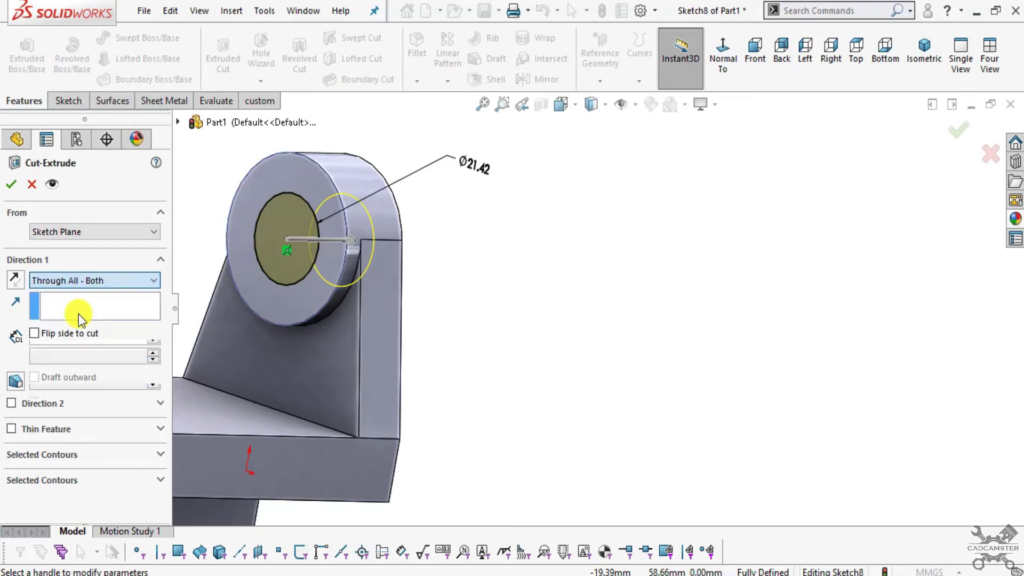
{"action": "left_click", "coordinate": [11, 185]}
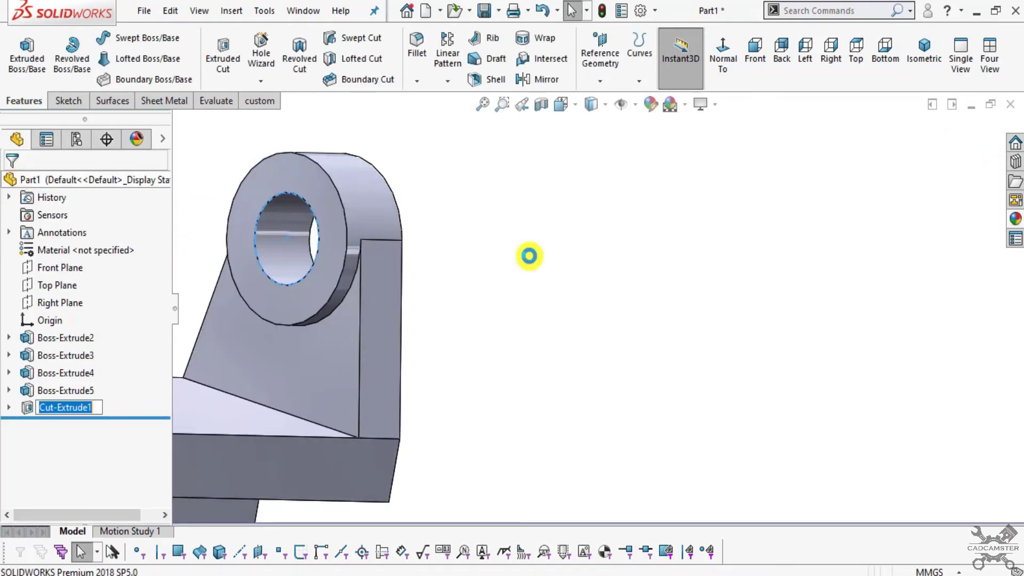
Inspect the bored bracket and dismiss the unsaved-document reminder.
{"action": "scroll", "coordinate": [528, 270], "scroll_direction": "up", "scroll_amount": 3}
{"action": "scroll", "coordinate": [486, 286], "scroll_direction": "up", "scroll_amount": 2}
{"action": "mouse_move", "coordinate": [487, 286]}
{"action": "middle_mouse_down"}
{"action": "mouse_move", "coordinate": [549, 384]}
{"action": "mouse_move", "coordinate": [436, 346]}
{"action": "mouse_move", "coordinate": [521, 366]}
{"action": "middle_mouse_up"}
{"action": "scroll", "coordinate": [524, 367], "scroll_direction": "down", "scroll_amount": 3}
{"action": "scroll", "coordinate": [523, 367], "scroll_direction": "down", "scroll_amount": 3}
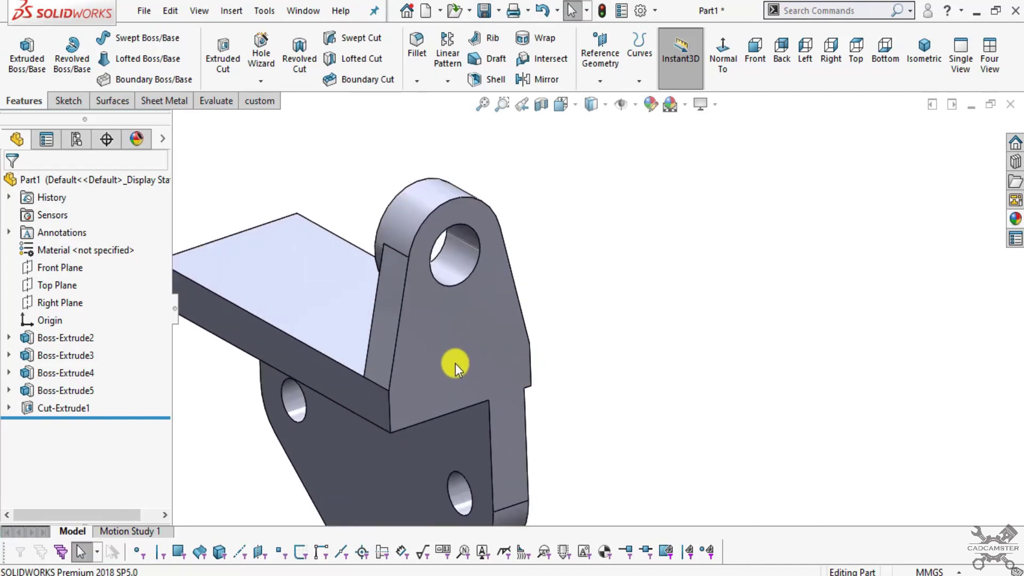
{"action": "scroll", "coordinate": [455, 363], "scroll_direction": "up", "scroll_amount": 2}
{"action": "scroll", "coordinate": [463, 367], "scroll_direction": "up", "scroll_amount": 2}
{"action": "scroll", "coordinate": [504, 290], "scroll_direction": "up", "scroll_amount": 1}
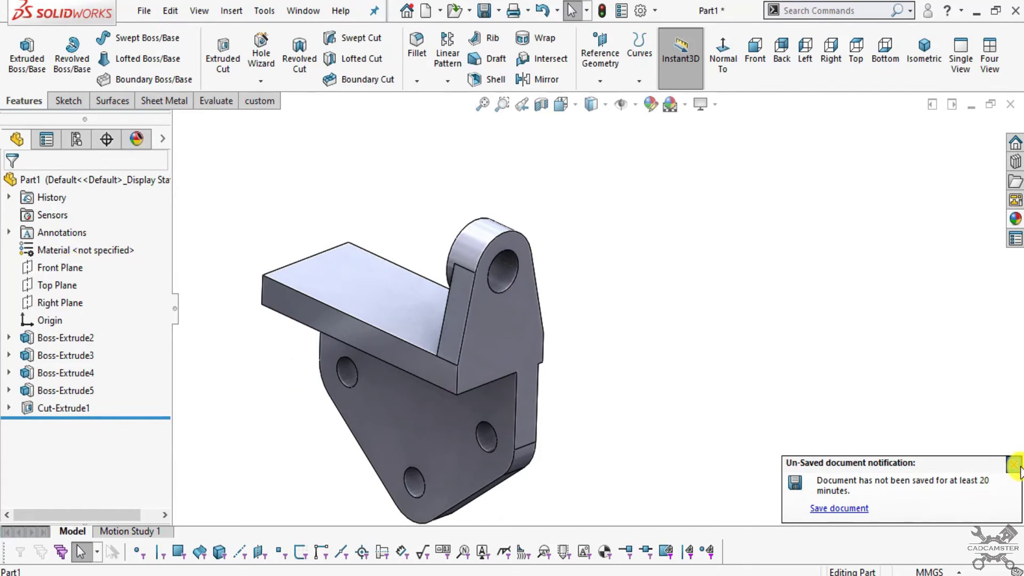
{"action": "left_click", "coordinate": [1013, 465]}
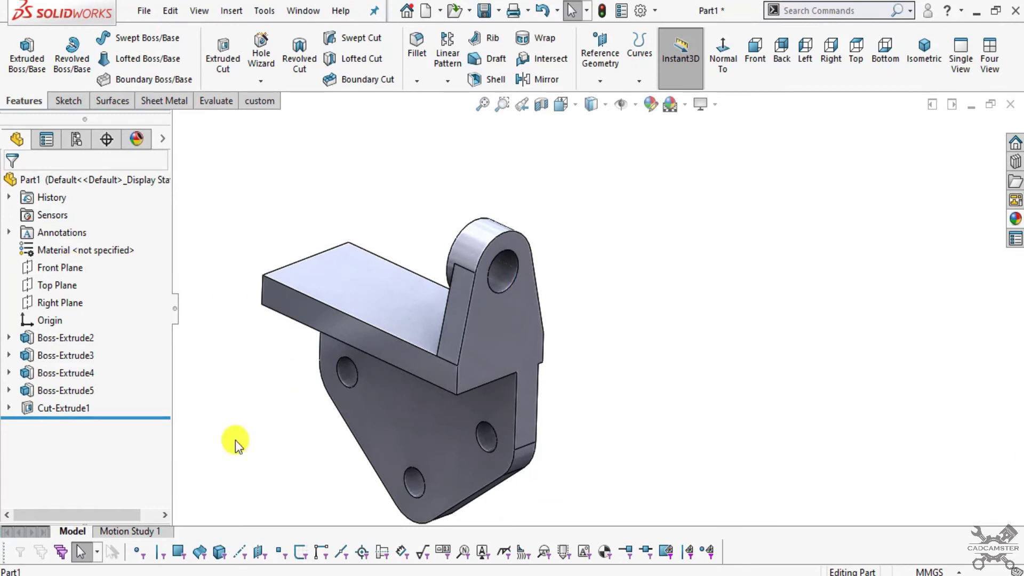
Select Front Plane in the feature tree and orbit the bracket to a new angle.
{"action": "left_click", "coordinate": [55, 270]}
{"action": "mouse_move", "coordinate": [487, 382]}
{"action": "middle_mouse_down"}
{"action": "mouse_move", "coordinate": [487, 477]}
{"action": "mouse_move", "coordinate": [511, 364]}
{"action": "mouse_move", "coordinate": [473, 391]}
{"action": "mouse_move", "coordinate": [505, 344]}
{"action": "middle_mouse_up"}
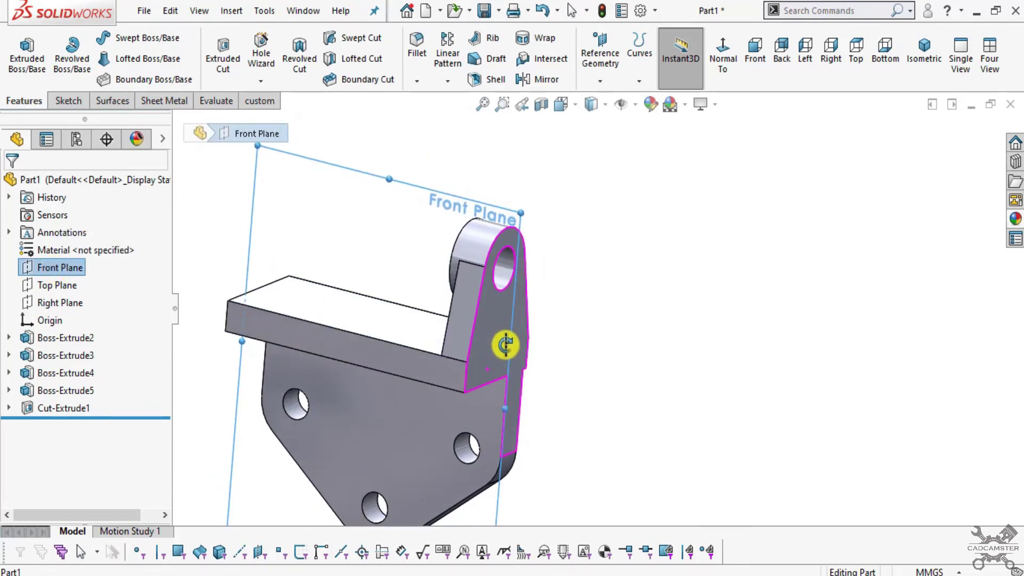
{"action": "key", "text": "Escape"}
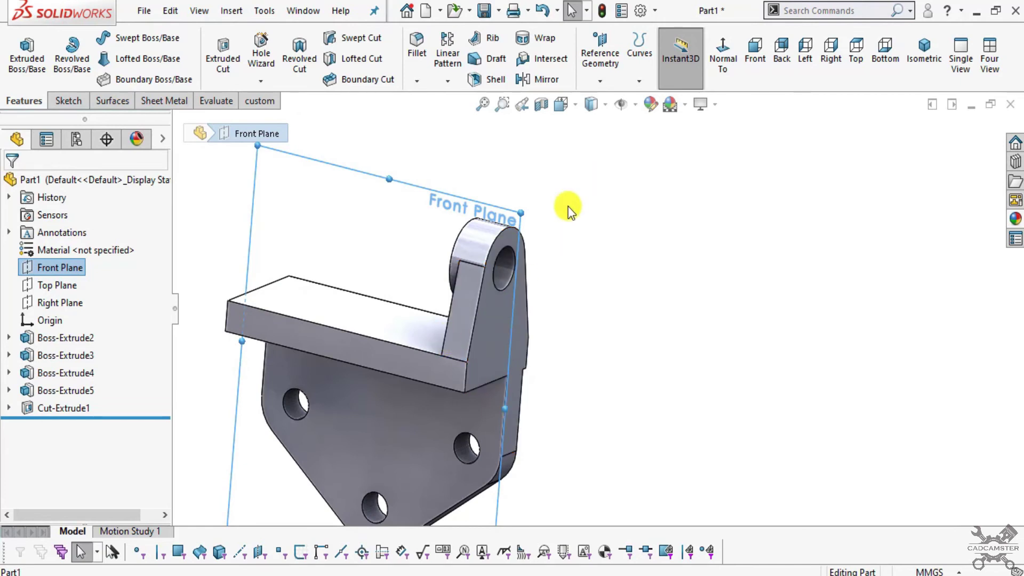
{"action": "scroll", "coordinate": [592, 171], "scroll_direction": "up", "scroll_amount": 2}
{"action": "middle_click_drag", "start_coordinate": [468, 290], "coordinate": [457, 315]}
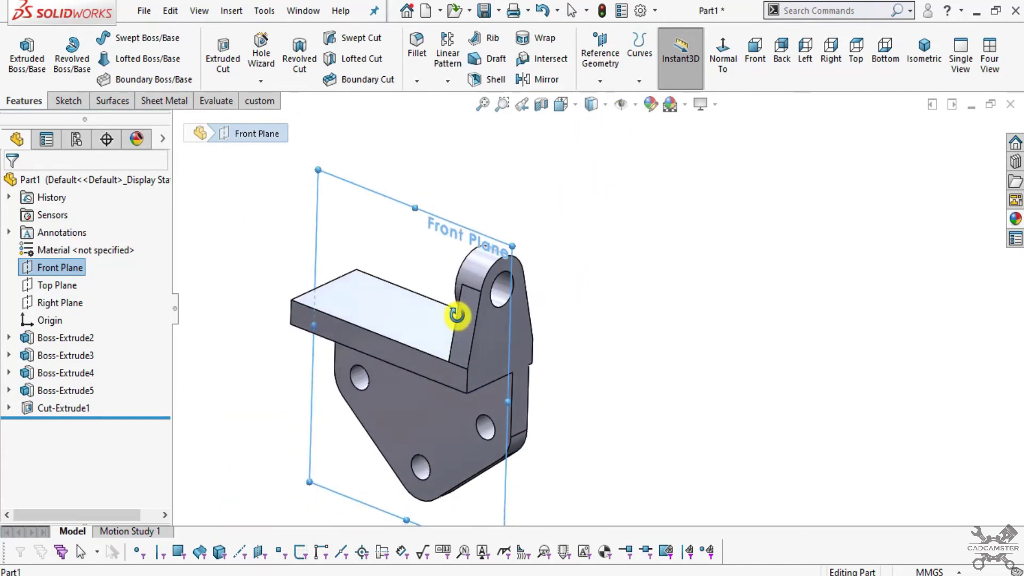
Create Plane1 as a Mid Plane between the lug's outer face and the opposite end face.
{"action": "left_click", "coordinate": [600, 80]}
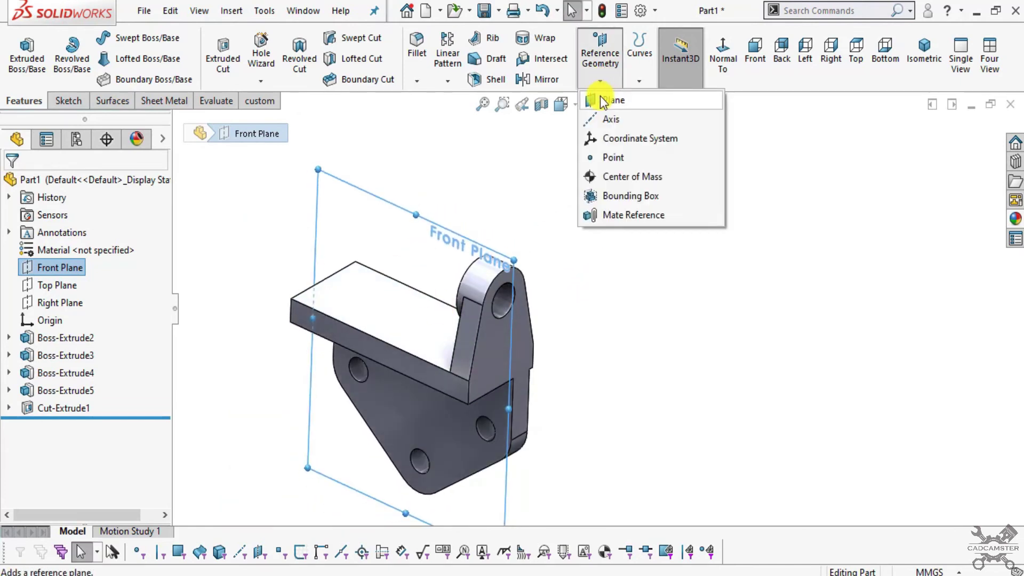
{"action": "left_click", "coordinate": [601, 99]}
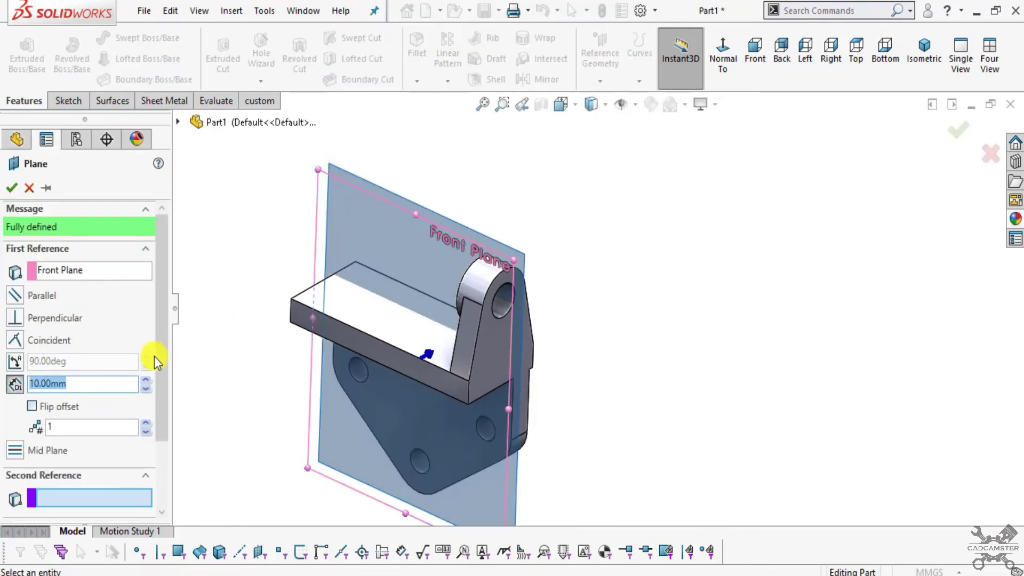
{"action": "left_click", "coordinate": [14, 319]}
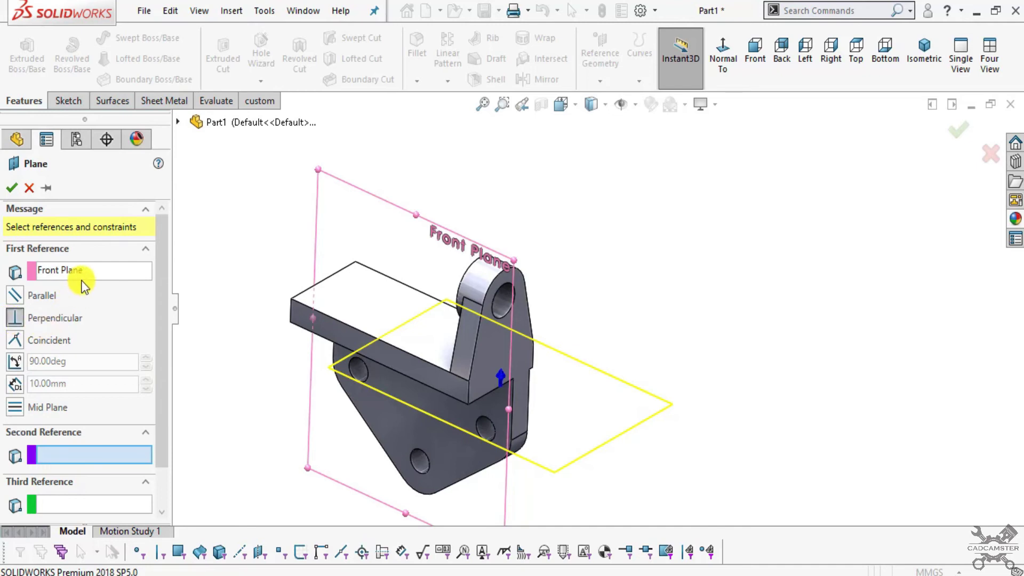
{"action": "right_click", "coordinate": [91, 270]}
{"action": "left_click", "coordinate": [116, 280]}
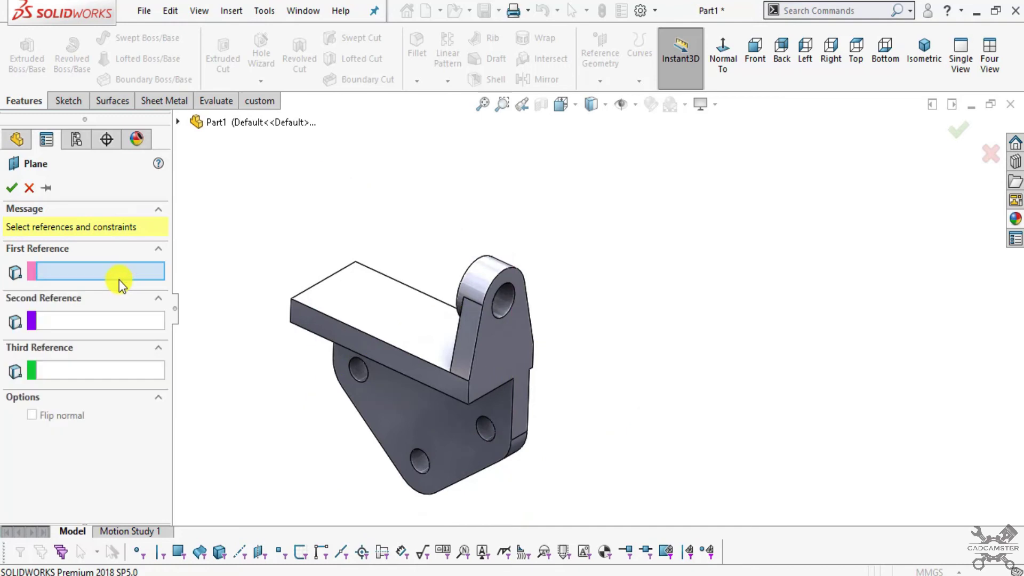
{"action": "scroll", "coordinate": [491, 376], "scroll_direction": "down", "scroll_amount": 3}
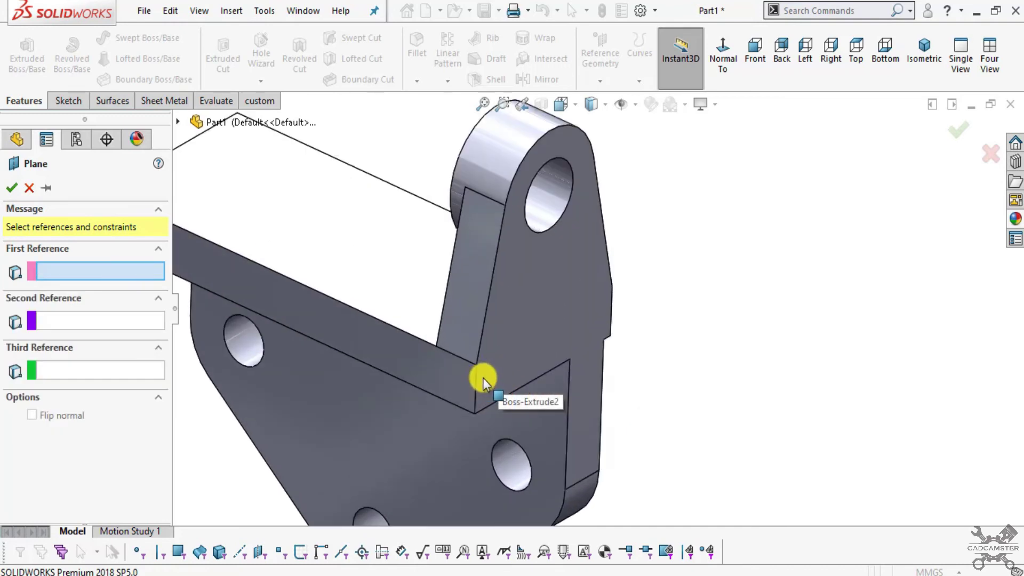
{"action": "left_click", "coordinate": [482, 377]}
{"action": "mouse_move", "coordinate": [382, 354]}
{"action": "middle_mouse_down"}
{"action": "mouse_move", "coordinate": [469, 326]}
{"action": "mouse_move", "coordinate": [382, 404]}
{"action": "mouse_move", "coordinate": [300, 382]}
{"action": "middle_mouse_up"}
{"action": "left_click", "coordinate": [299, 380]}
{"action": "mouse_move", "coordinate": [549, 361]}
{"action": "middle_mouse_down"}
{"action": "mouse_move", "coordinate": [539, 384]}
{"action": "mouse_move", "coordinate": [429, 321]}
{"action": "mouse_move", "coordinate": [450, 333]}
{"action": "mouse_move", "coordinate": [430, 293]}
{"action": "middle_mouse_up"}
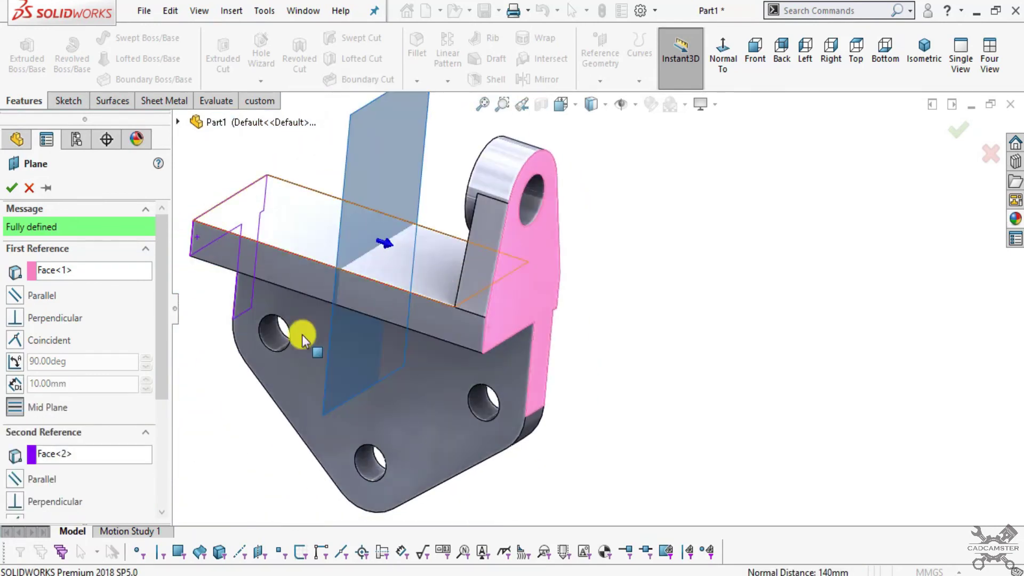
{"action": "left_click", "coordinate": [16, 188]}
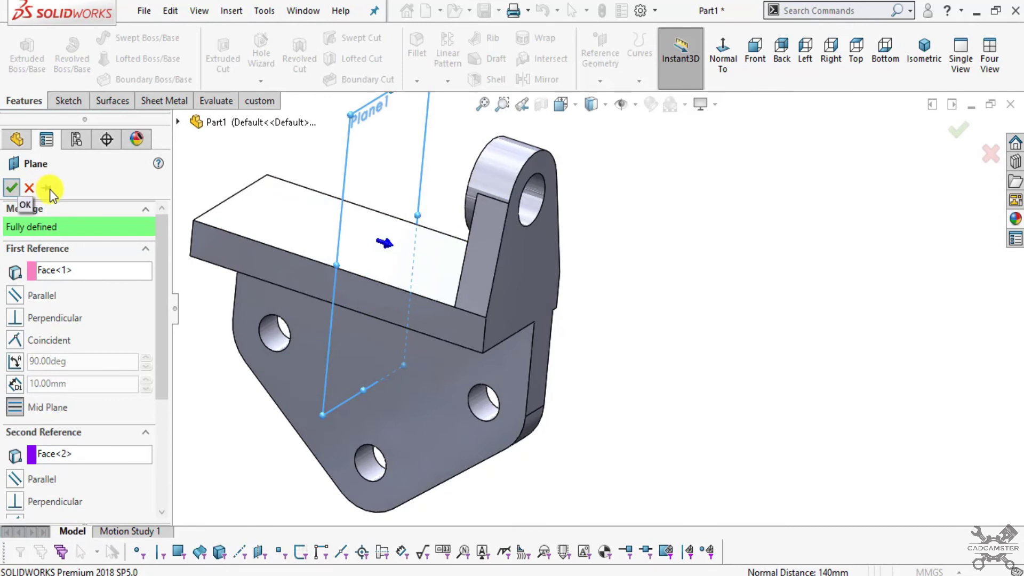
Mirror Boss-Extrude4, Boss-Extrude5 and Cut-Extrude1 across Plane1.
{"action": "left_click", "coordinate": [540, 79]}
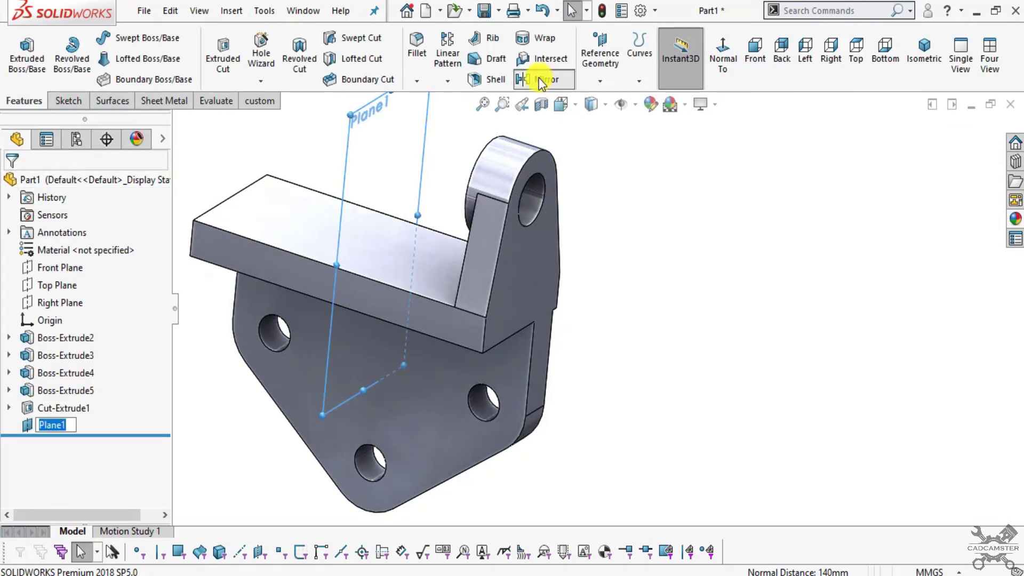
{"action": "mouse_move", "coordinate": [548, 312]}
{"action": "middle_mouse_down"}
{"action": "mouse_move", "coordinate": [411, 153]}
{"action": "mouse_move", "coordinate": [379, 196]}
{"action": "mouse_move", "coordinate": [402, 154]}
{"action": "middle_mouse_up"}
{"action": "middle_click_drag", "start_coordinate": [434, 232], "coordinate": [437, 258]}
{"action": "key", "text": "z"}
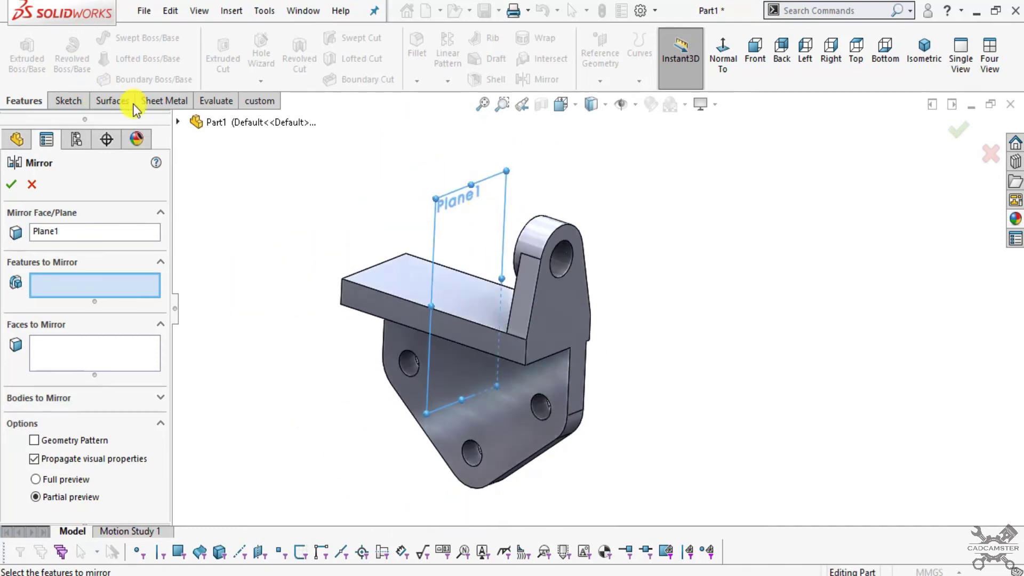
{"action": "left_click", "coordinate": [178, 122]}
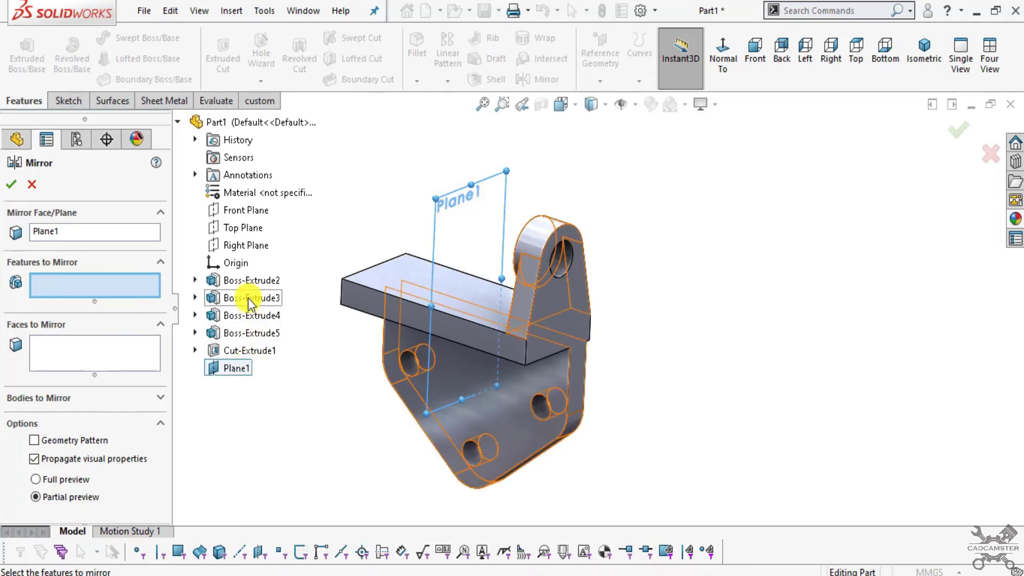
{"action": "left_click", "coordinate": [248, 316]}
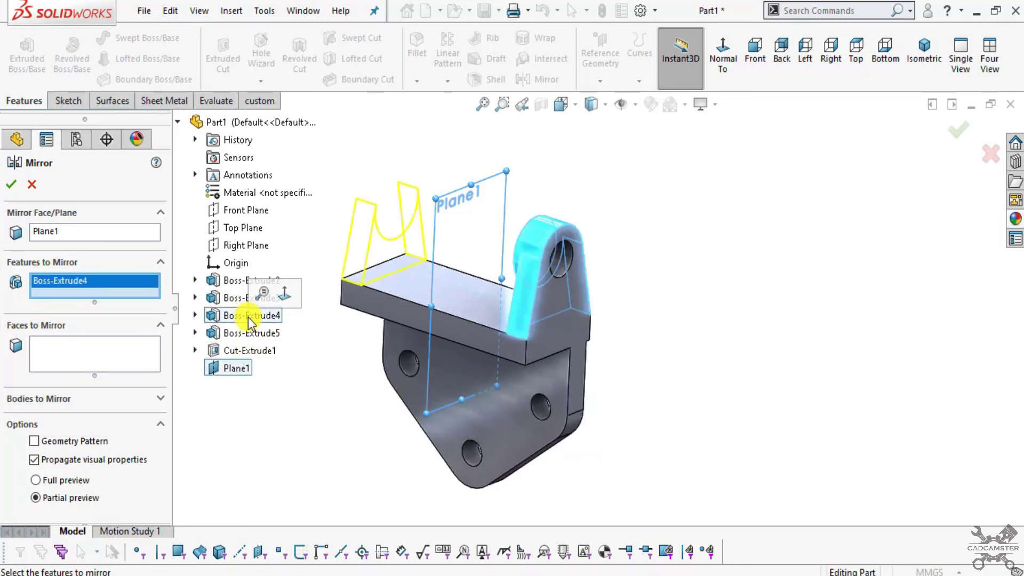
{"action": "left_click", "coordinate": [248, 334]}
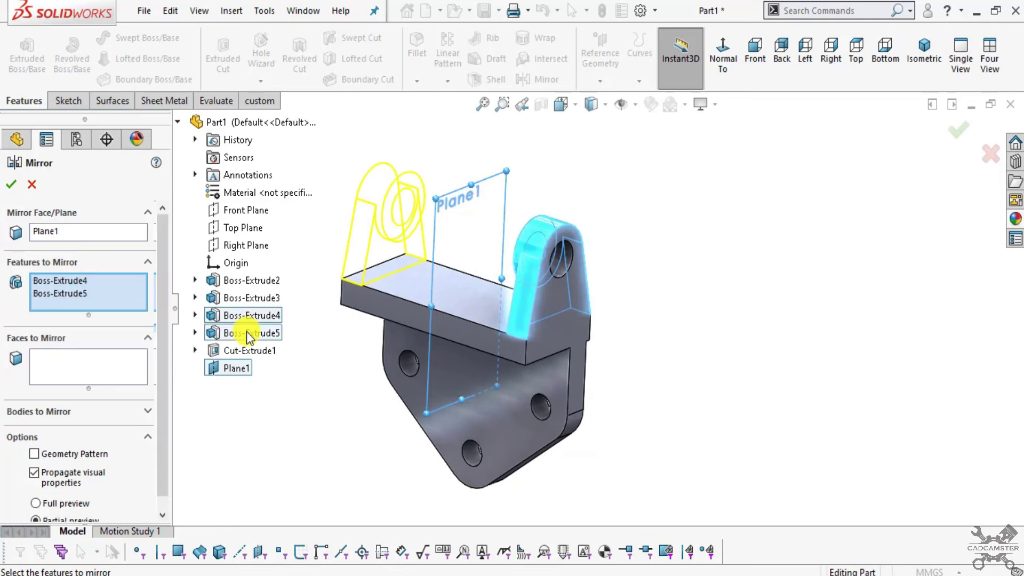
{"action": "left_click", "coordinate": [246, 348]}
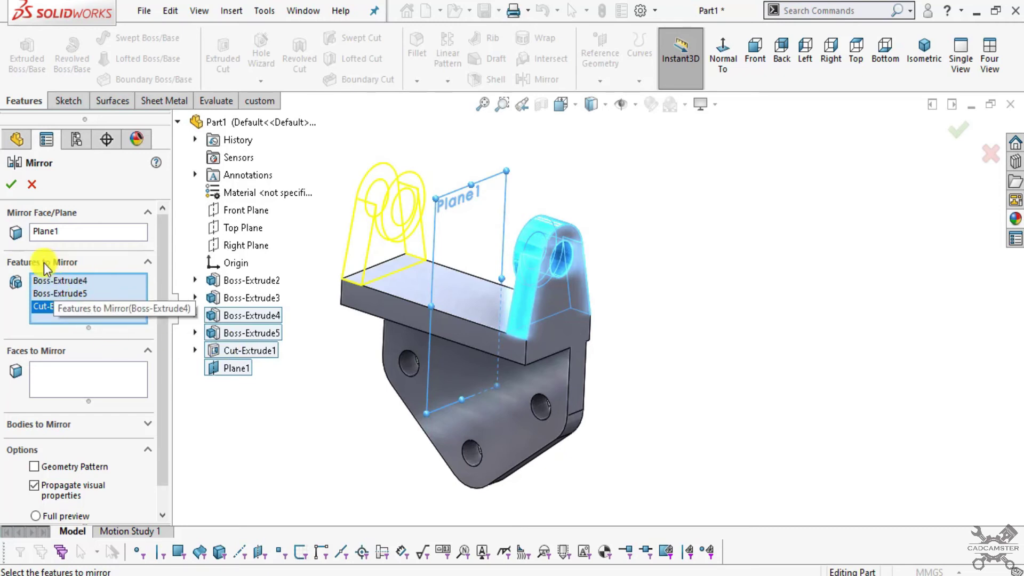
Accept Mirror1 and hide Plane1.
{"action": "left_click", "coordinate": [13, 190]}
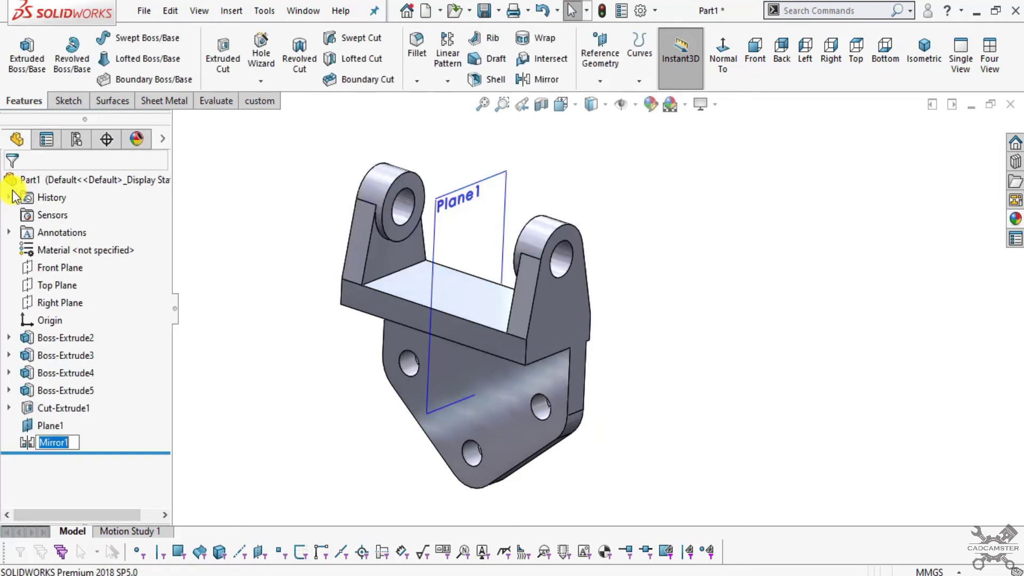
{"action": "left_click", "coordinate": [46, 431]}
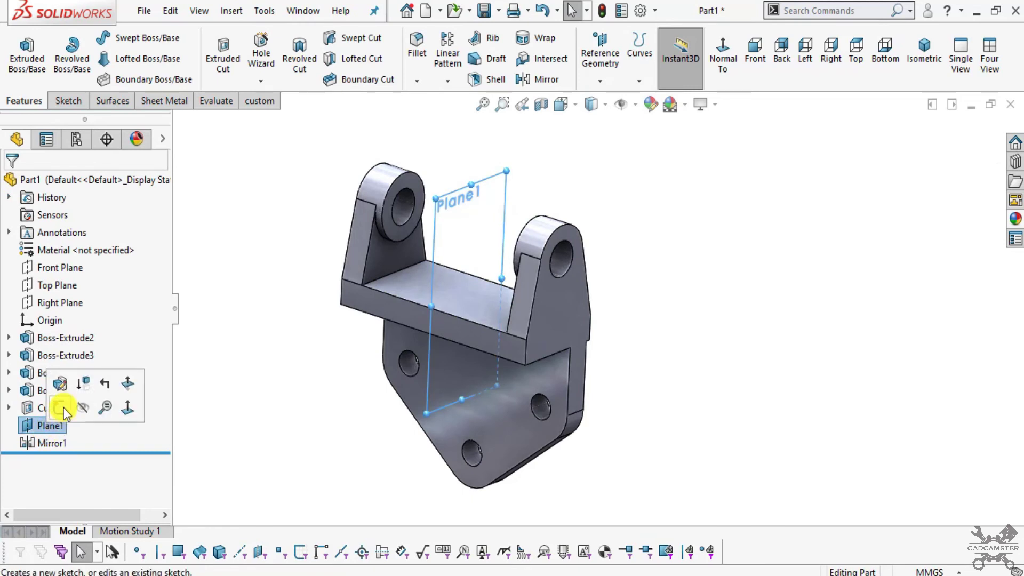
{"action": "left_click", "coordinate": [76, 407]}
Orbit and zoom to inspect both lugs, then view Plane1 Normal To.
{"action": "mouse_move", "coordinate": [605, 277]}
{"action": "middle_mouse_down"}
{"action": "mouse_move", "coordinate": [569, 327]}
{"action": "mouse_move", "coordinate": [400, 166]}
{"action": "middle_mouse_up"}
{"action": "scroll", "coordinate": [548, 304], "scroll_direction": "up", "scroll_amount": 5}
{"action": "scroll", "coordinate": [566, 413], "scroll_direction": "up", "scroll_amount": 2}
{"action": "middle_click_drag", "start_coordinate": [566, 414], "coordinate": [487, 393]}
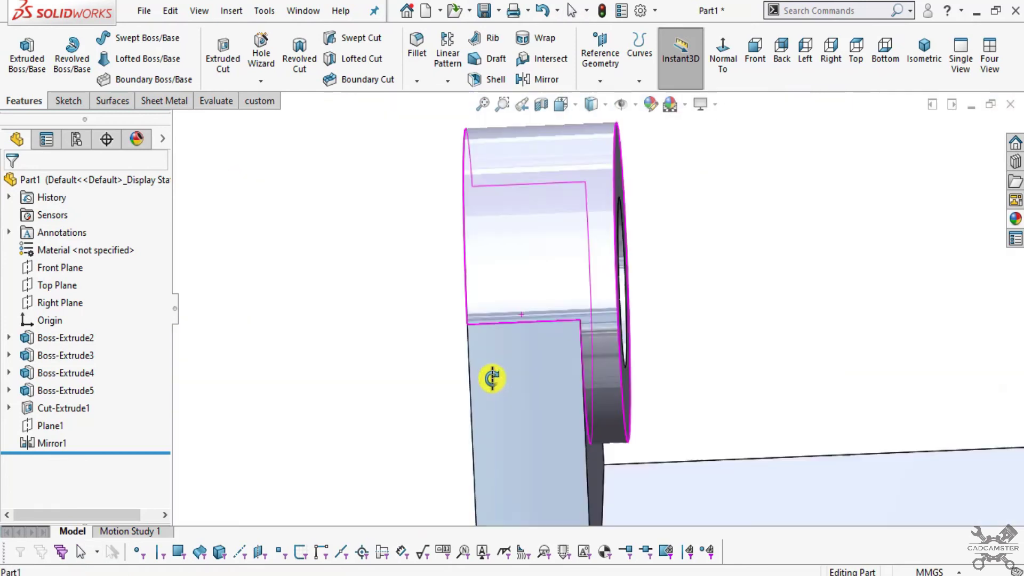
{"action": "scroll", "coordinate": [553, 381], "scroll_direction": "up", "scroll_amount": 3}
{"action": "scroll", "coordinate": [514, 343], "scroll_direction": "up", "scroll_amount": 3}
{"action": "scroll", "coordinate": [674, 311], "scroll_direction": "up", "scroll_amount": 3}
{"action": "mouse_move", "coordinate": [675, 315]}
{"action": "middle_mouse_down"}
{"action": "mouse_move", "coordinate": [752, 347]}
{"action": "mouse_move", "coordinate": [668, 290]}
{"action": "mouse_move", "coordinate": [686, 327]}
{"action": "middle_mouse_up"}
{"action": "scroll", "coordinate": [651, 318], "scroll_direction": "down", "scroll_amount": 3}
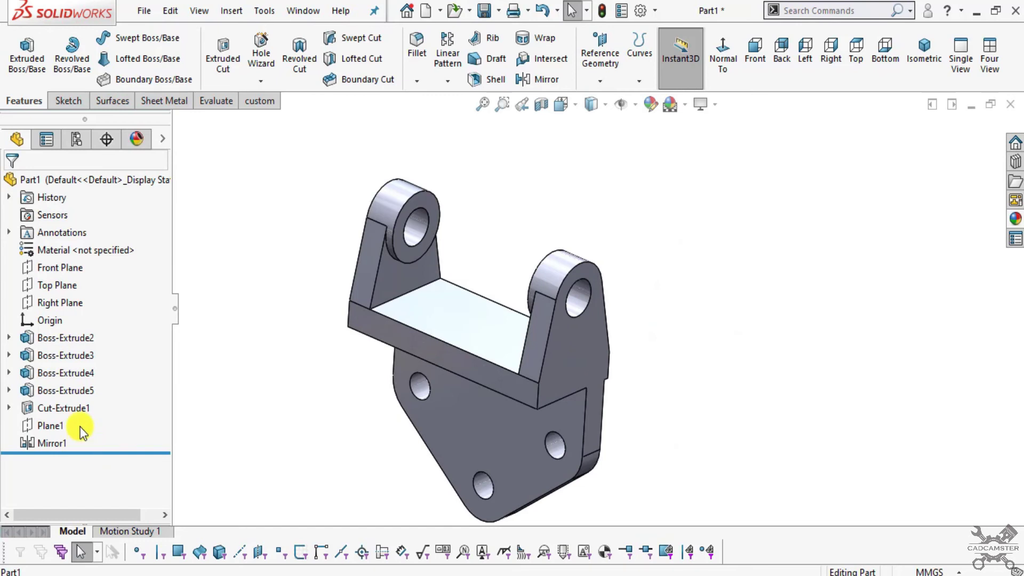
{"action": "left_click", "coordinate": [46, 428]}
{"action": "left_click", "coordinate": [721, 70]}
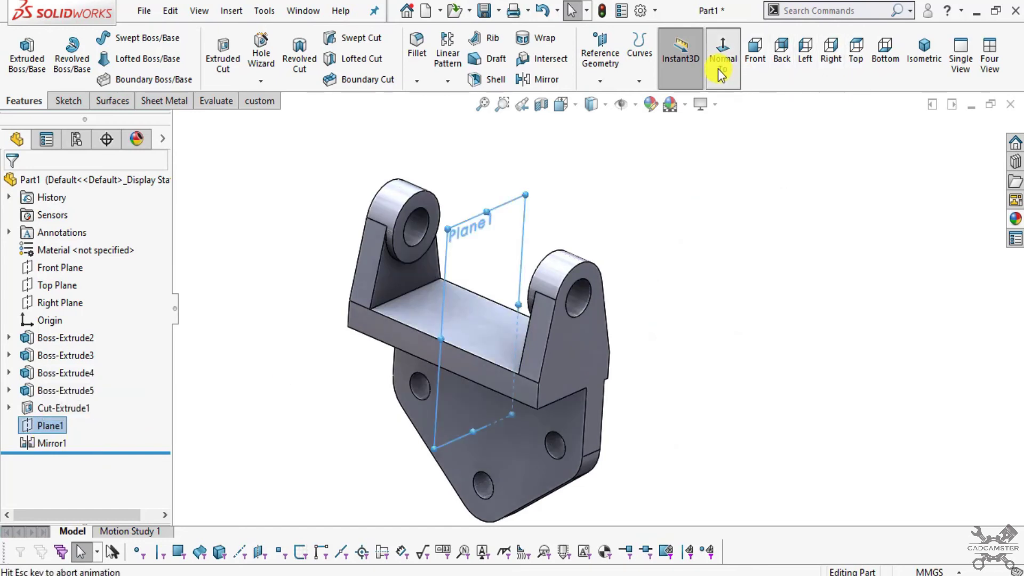
Start Sketch9 on Plane1 and consult the reference drawing.
{"action": "left_click", "coordinate": [69, 101]}
{"action": "left_click", "coordinate": [20, 48]}
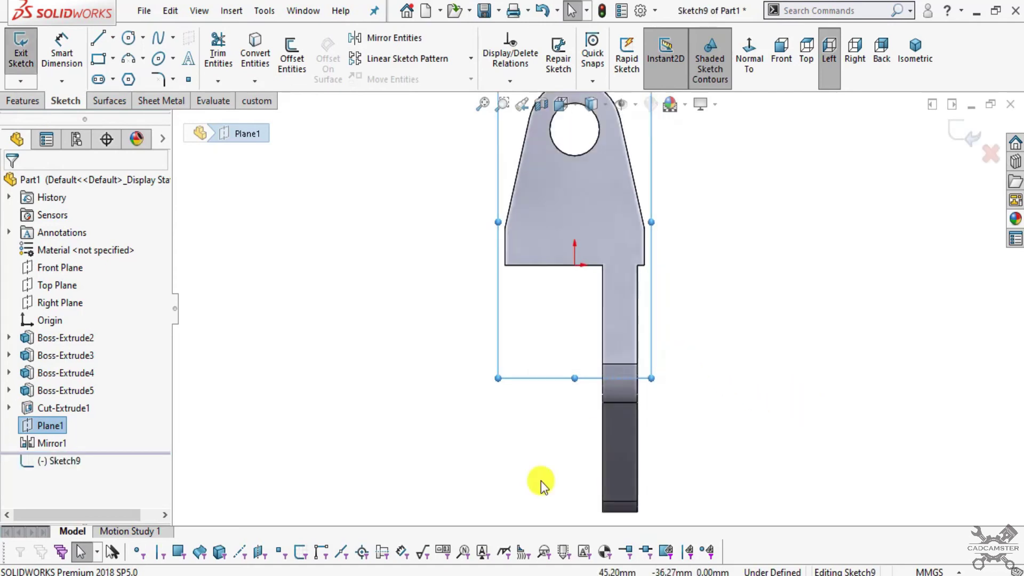
{"action": "key", "text": "alt+Tab"}
{"action": "scroll", "coordinate": [373, 314], "scroll_direction": "down", "scroll_amount": 3}
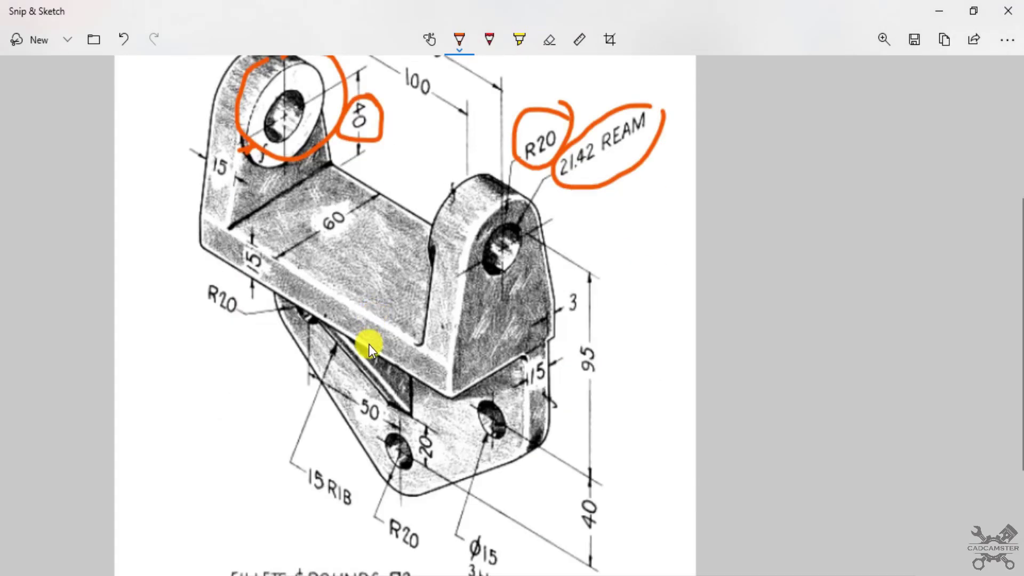
{"action": "key", "text": "alt+Tab"}
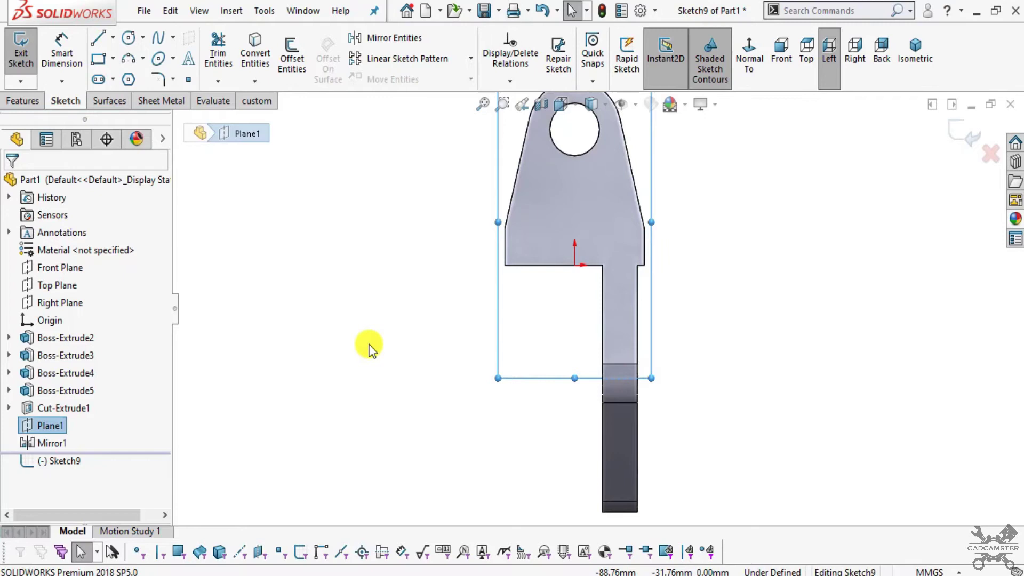
Draw the diagonal rib line ending at the step corner, checking the reference drawing.
{"action": "left_click", "coordinate": [100, 33]}
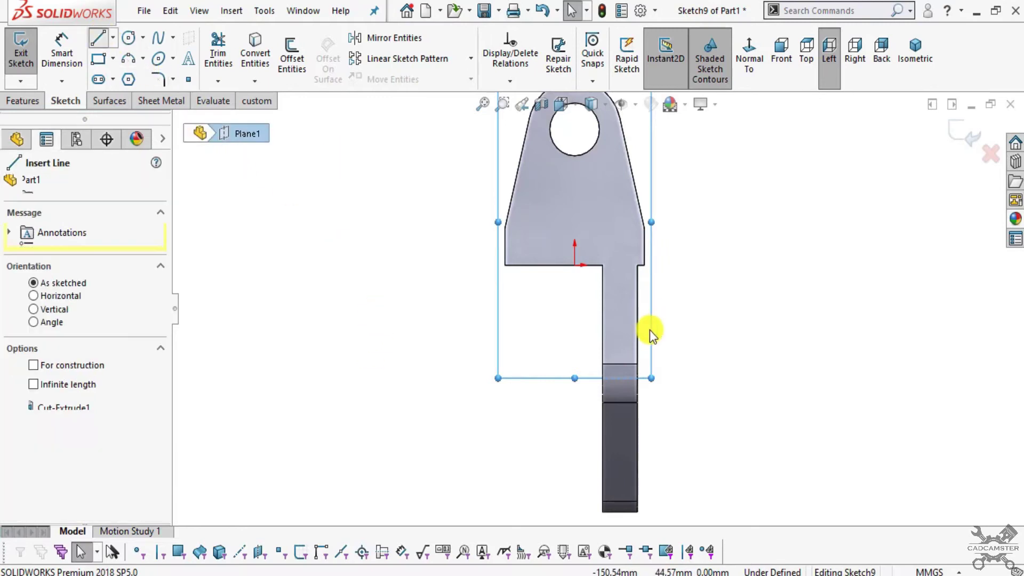
{"action": "scroll", "coordinate": [653, 334], "scroll_direction": "down", "scroll_amount": 2}
{"action": "key", "text": "alt+Tab"}
{"action": "key", "text": "alt+Tab"}
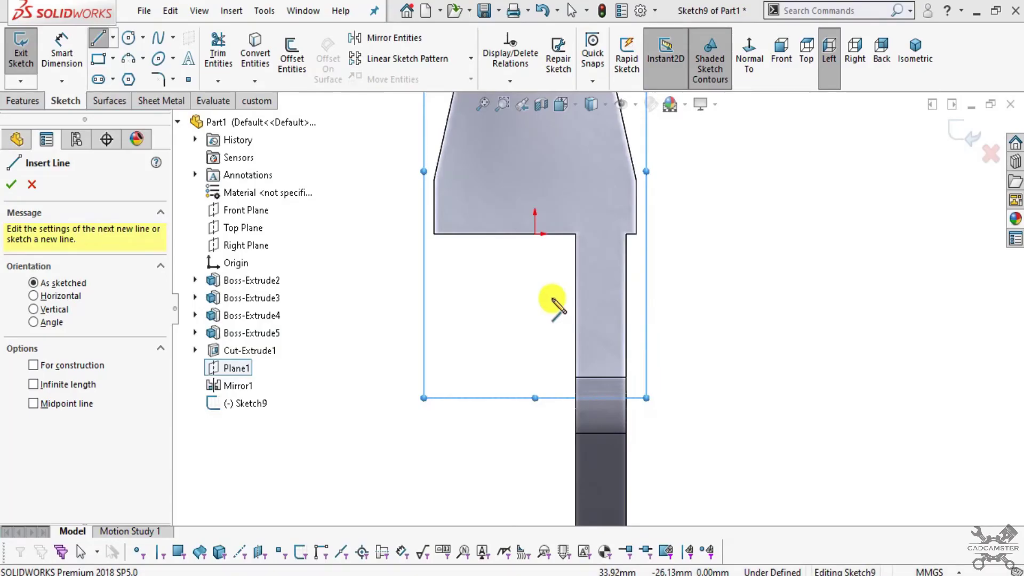
{"action": "key", "text": "alt+Tab"}
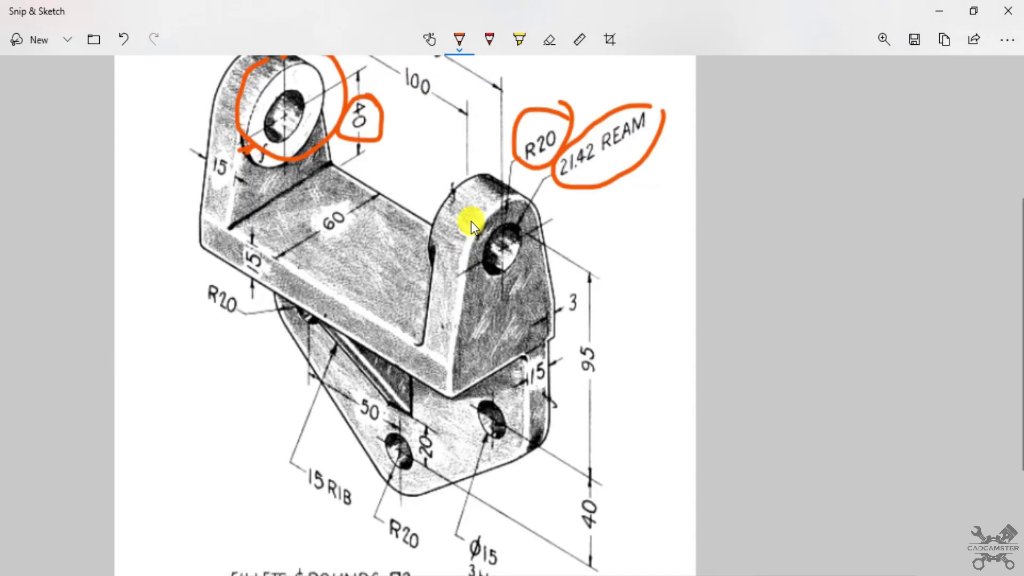
{"action": "key", "text": "alt+Tab"}
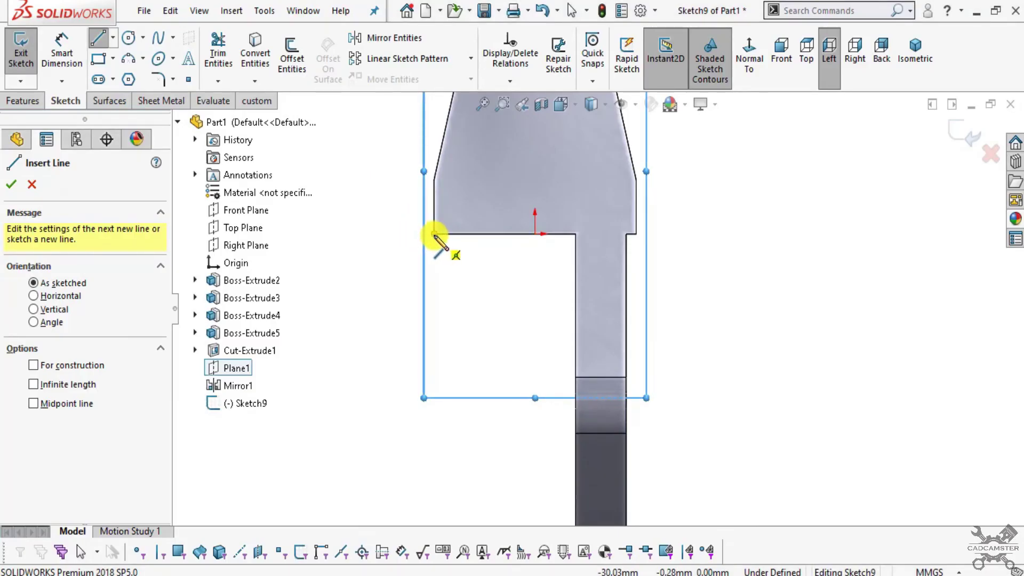
{"action": "key", "text": "alt+Tab"}
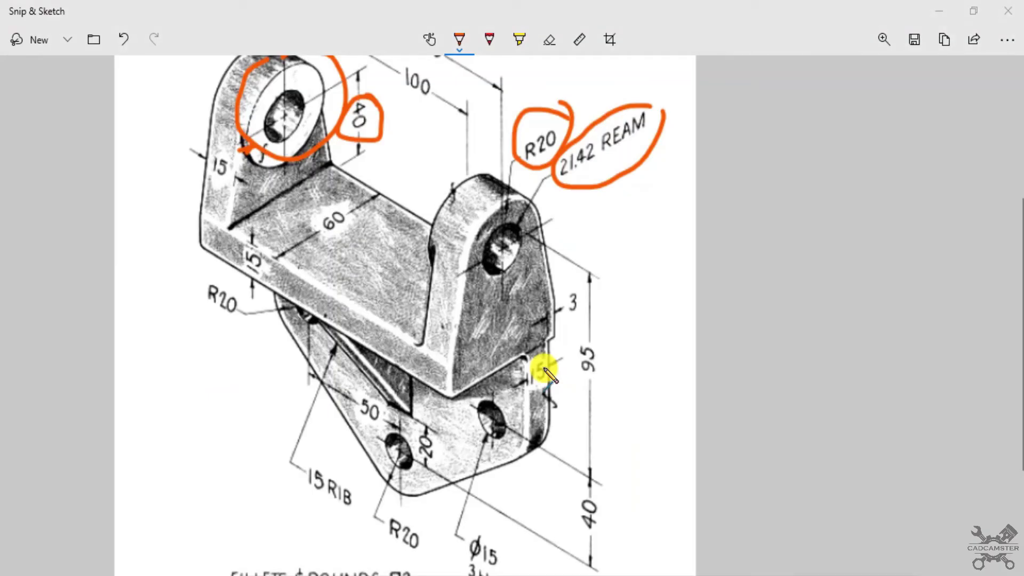
{"action": "key", "text": "alt+Tab"}
{"action": "left_click", "coordinate": [576, 377]}
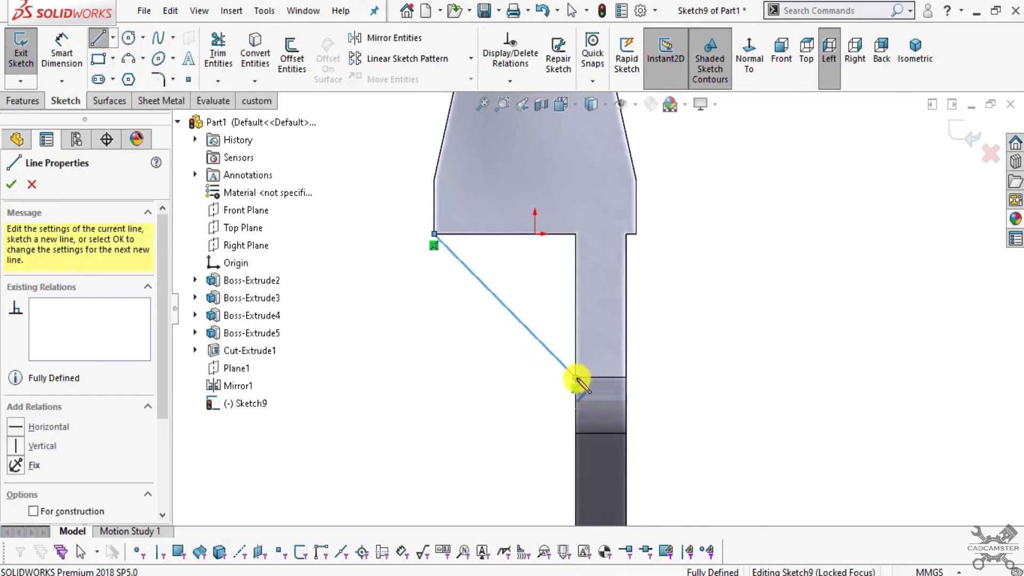
{"action": "key", "text": "Escape"}
{"action": "key", "text": "Escape"}
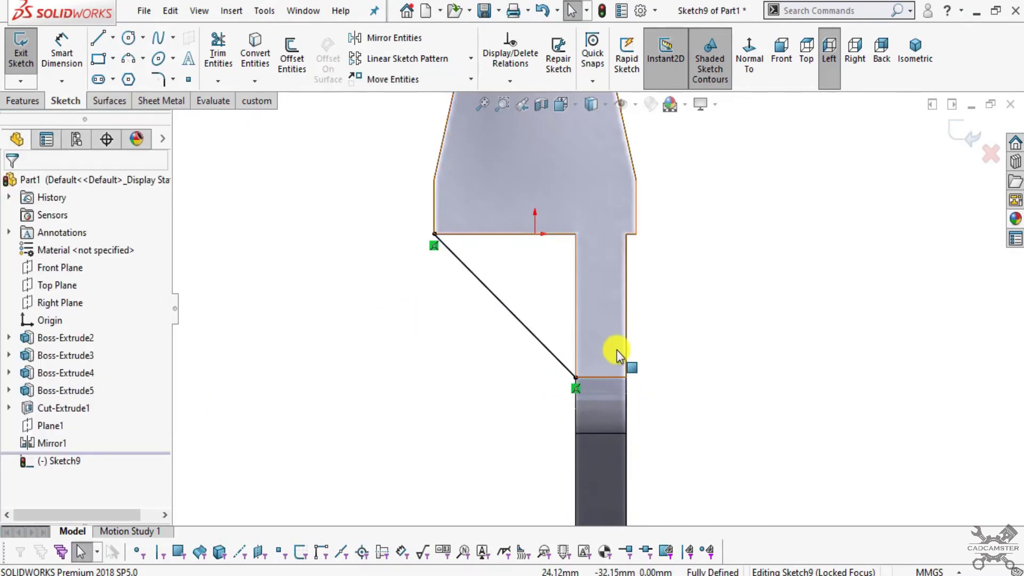
{"action": "key", "text": "alt+Tab"}
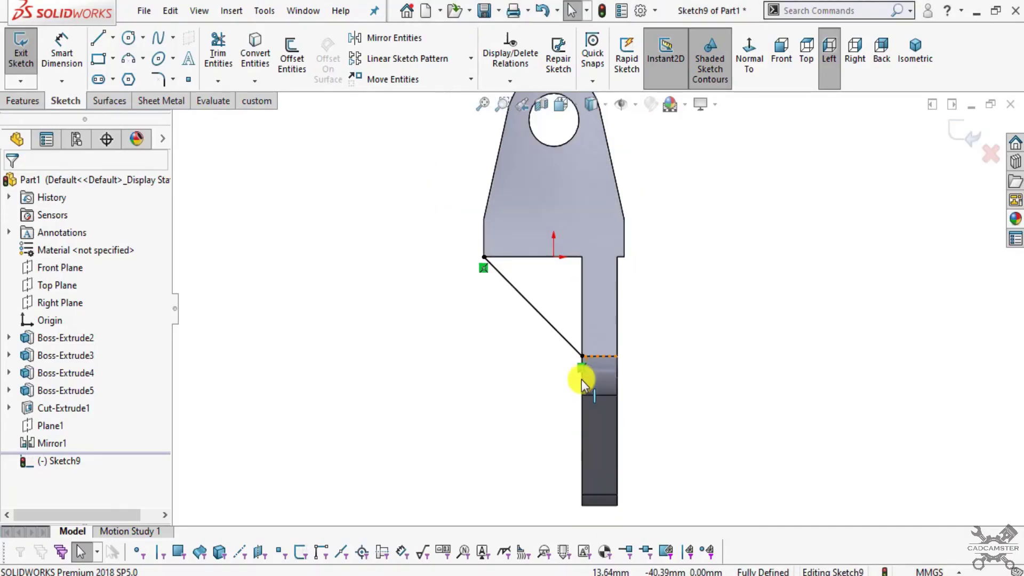
Switch to Hidden Lines Visible display and reorient Normal To the sketch.
{"action": "left_click", "coordinate": [595, 103]}
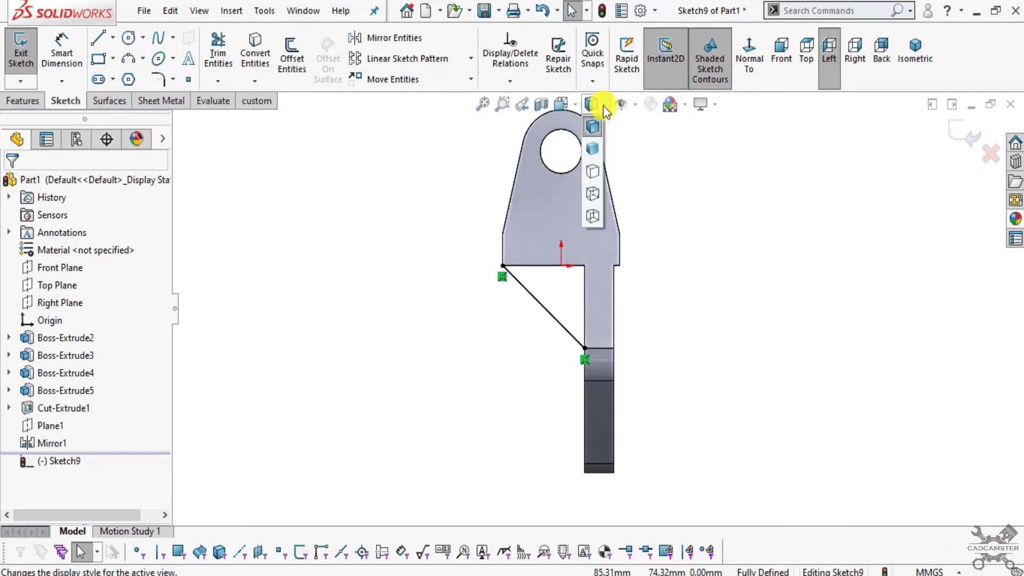
{"action": "left_click", "coordinate": [591, 195]}
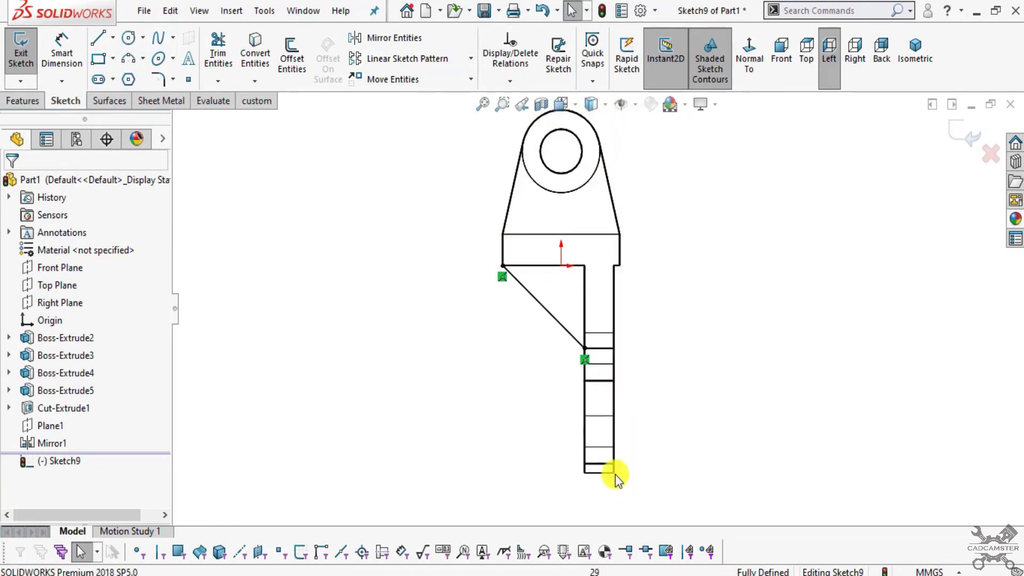
{"action": "mouse_move", "coordinate": [609, 466]}
{"action": "middle_mouse_down"}
{"action": "mouse_move", "coordinate": [629, 457]}
{"action": "mouse_move", "coordinate": [663, 469]}
{"action": "mouse_move", "coordinate": [617, 446]}
{"action": "middle_mouse_up"}
{"action": "mouse_move", "coordinate": [638, 395]}
{"action": "middle_mouse_down"}
{"action": "mouse_move", "coordinate": [706, 473]}
{"action": "mouse_move", "coordinate": [583, 388]}
{"action": "middle_mouse_up"}
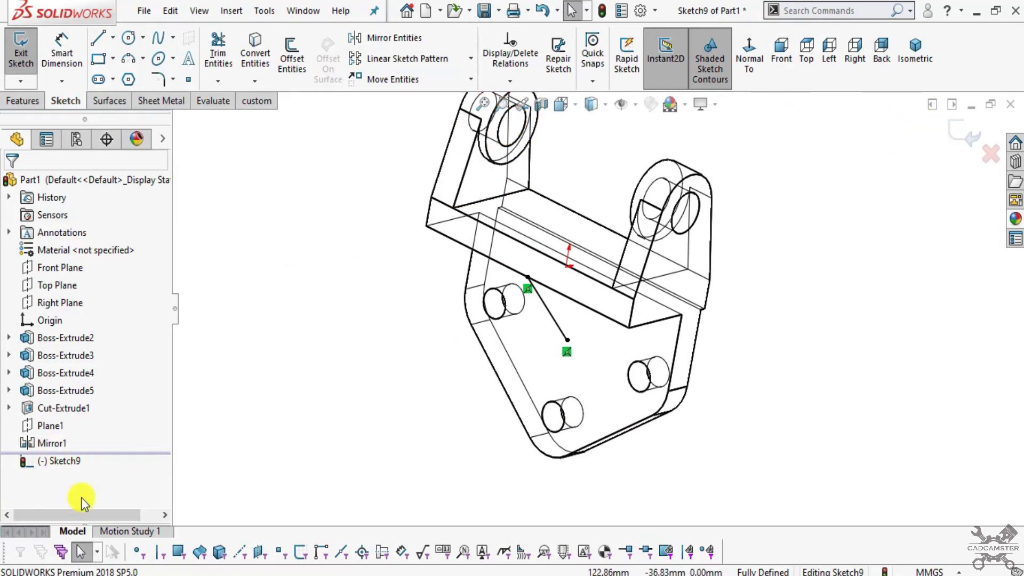
{"action": "left_click", "coordinate": [758, 47]}
{"action": "scroll", "coordinate": [632, 480], "scroll_direction": "down", "scroll_amount": 2}
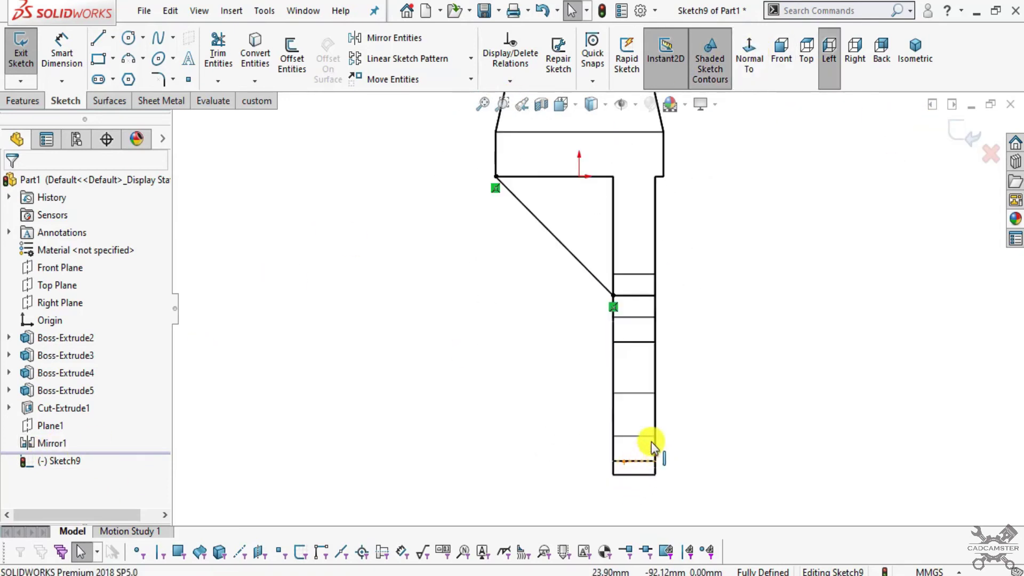
Toggle an item type's visibility, return Normal To, and select the diagonal line.
{"action": "left_click", "coordinate": [635, 104]}
{"action": "left_click", "coordinate": [644, 149]}
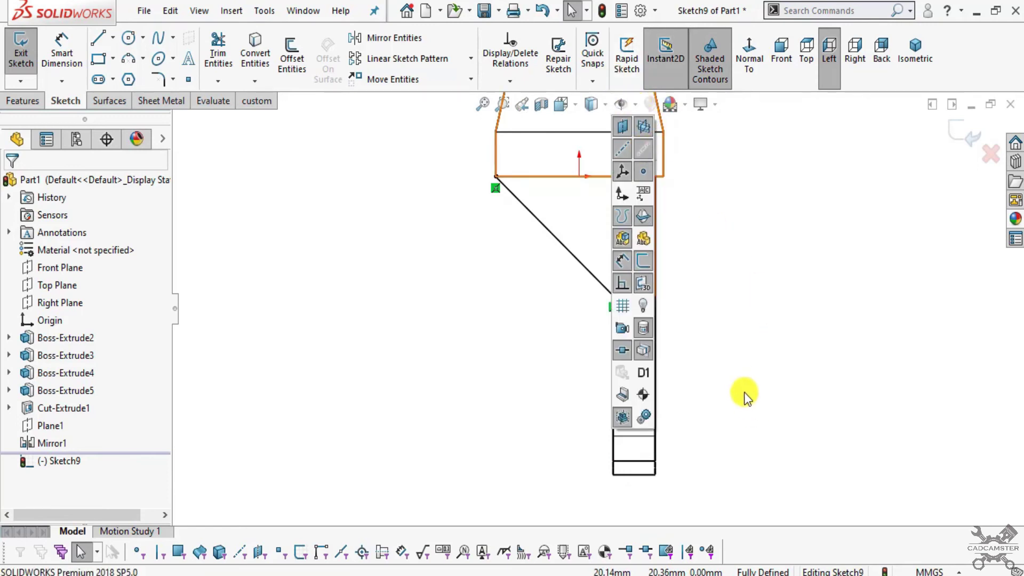
{"action": "mouse_move", "coordinate": [634, 485]}
{"action": "middle_mouse_down"}
{"action": "mouse_move", "coordinate": [668, 480]}
{"action": "mouse_move", "coordinate": [656, 481]}
{"action": "mouse_move", "coordinate": [627, 411]}
{"action": "middle_mouse_up"}
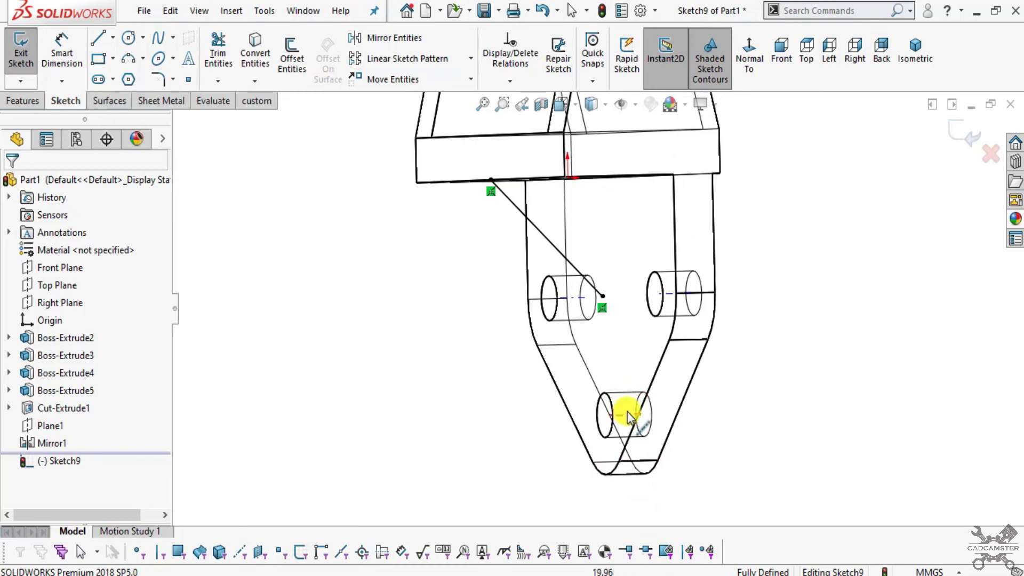
{"action": "left_click", "coordinate": [749, 66]}
{"action": "scroll", "coordinate": [640, 400], "scroll_direction": "down", "scroll_amount": 2}
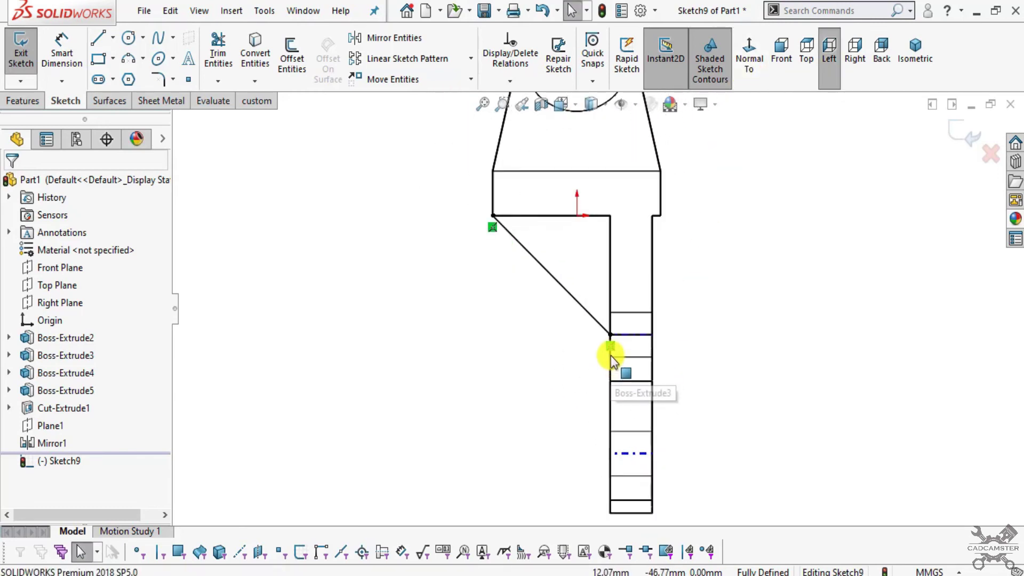
{"action": "left_click", "coordinate": [581, 305]}
Replace the old diagonal line with a new one from the plate's inner corner to the lug's vertical edge.
{"action": "key", "text": "Delete"}
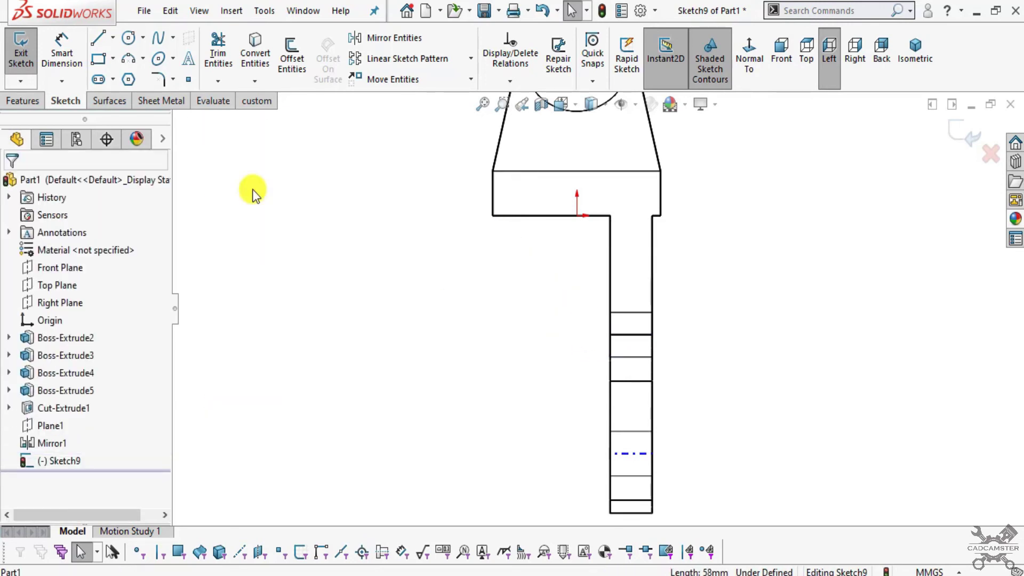
{"action": "left_click", "coordinate": [97, 38]}
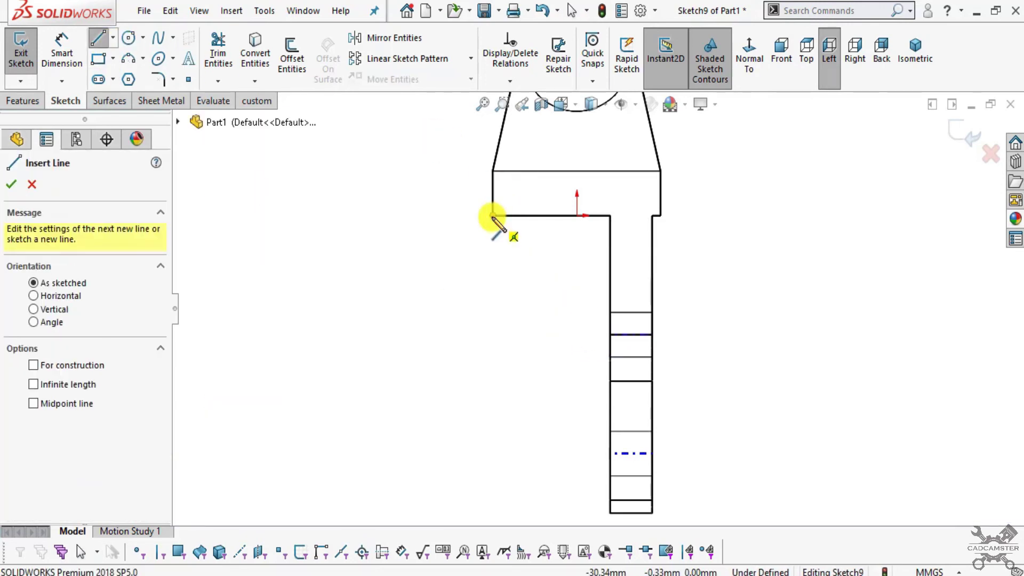
{"action": "left_click", "coordinate": [492, 216]}
{"action": "scroll", "coordinate": [627, 449], "scroll_direction": "down", "scroll_amount": 2}
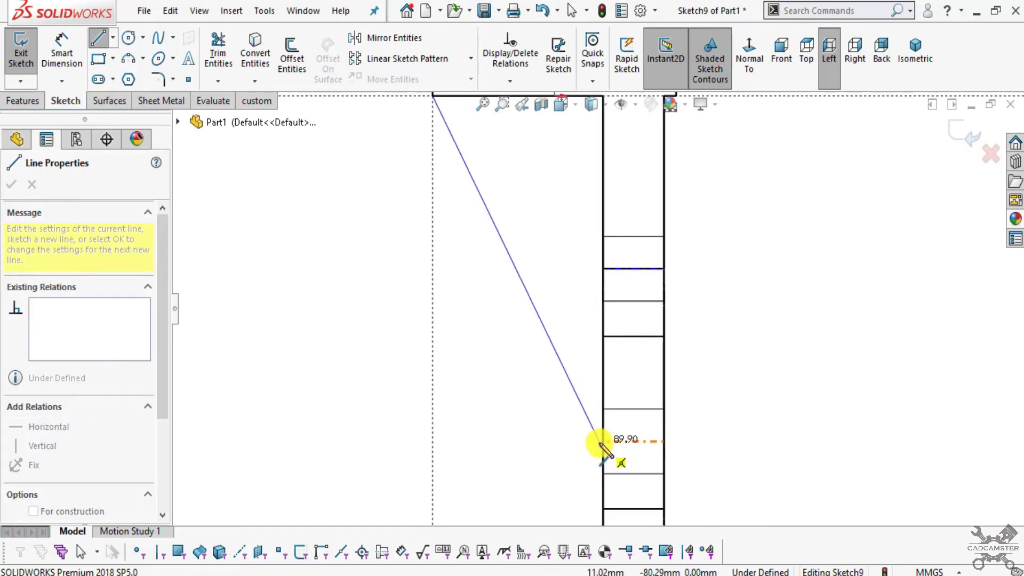
{"action": "left_click", "coordinate": [603, 380]}
{"action": "key", "text": "Escape"}
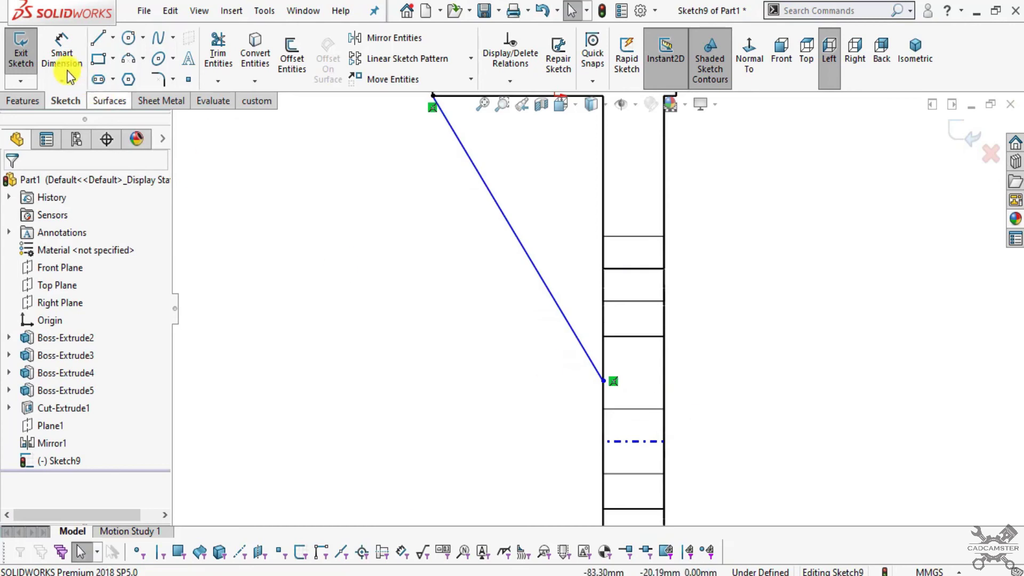
Dimension the line's lower endpoint 20 mm from the hole centreline.
{"action": "left_click", "coordinate": [62, 53]}
{"action": "left_click", "coordinate": [626, 442]}
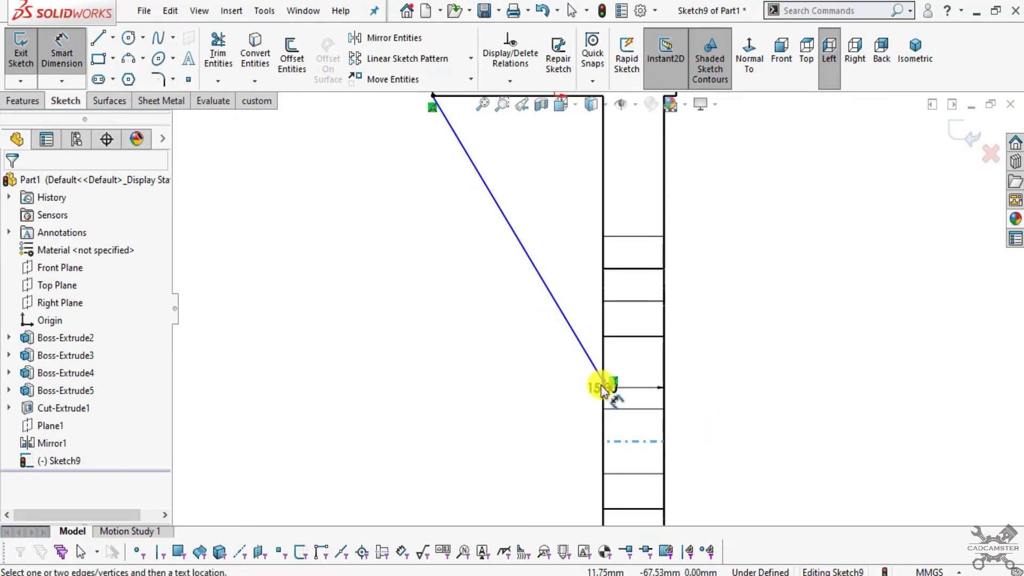
{"action": "left_click", "coordinate": [601, 382]}
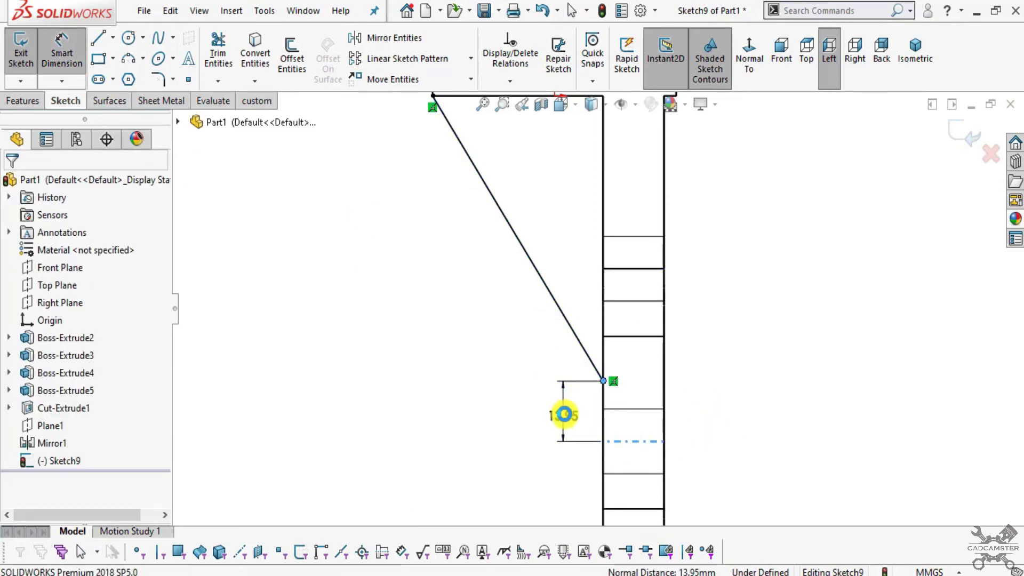
{"action": "left_click", "coordinate": [564, 414]}
{"action": "type", "text": "20"}
{"action": "key", "text": "Return"}
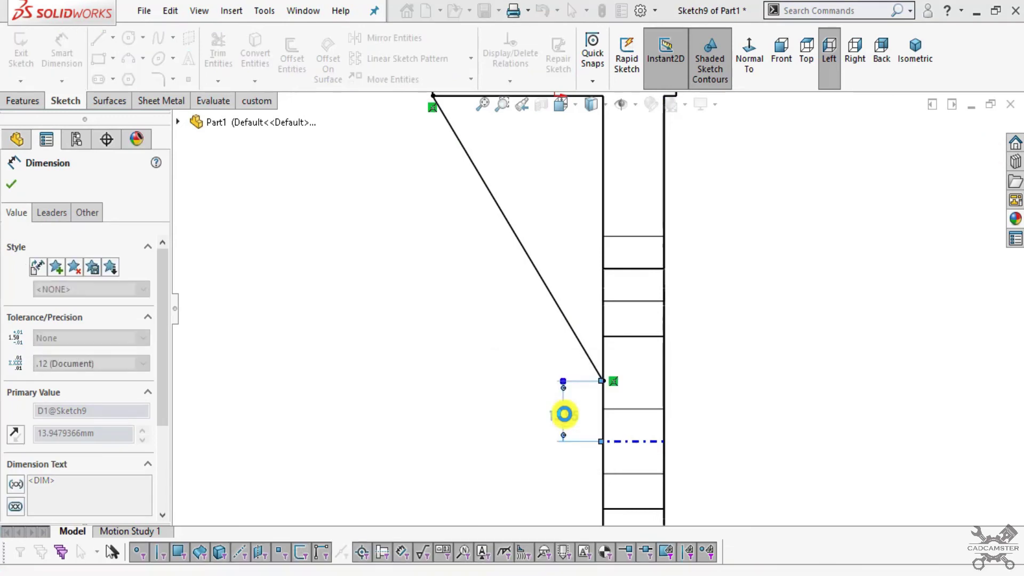
{"action": "key", "text": "Escape"}
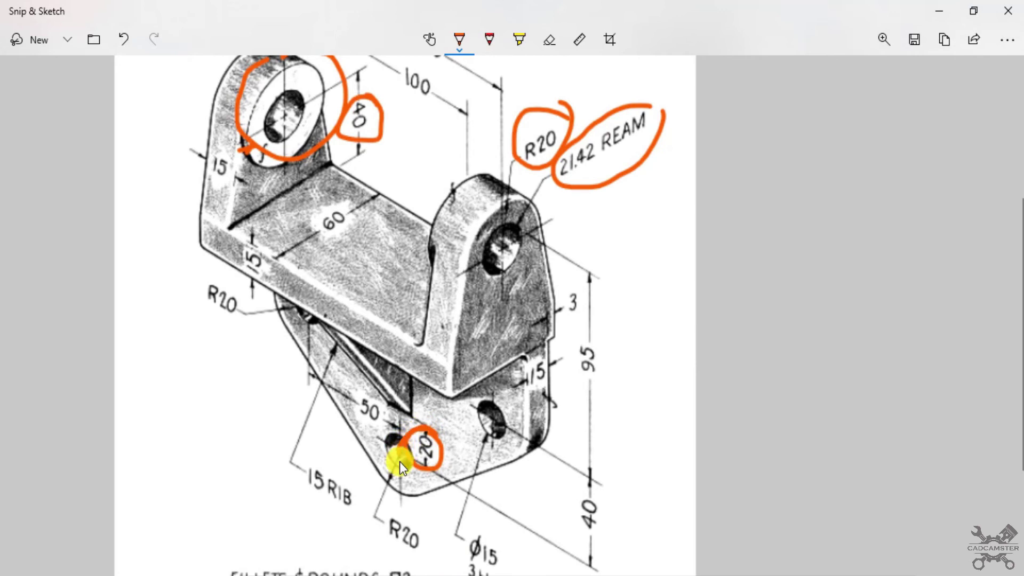
Undo the ink circles on the reference drawing and return to the SOLIDWORKS model.
{"action": "key", "text": "ctrl+z"}
{"action": "key", "text": "ctrl+z"}
{"action": "key", "text": "ctrl+z"}
{"action": "key", "text": "ctrl+z"}
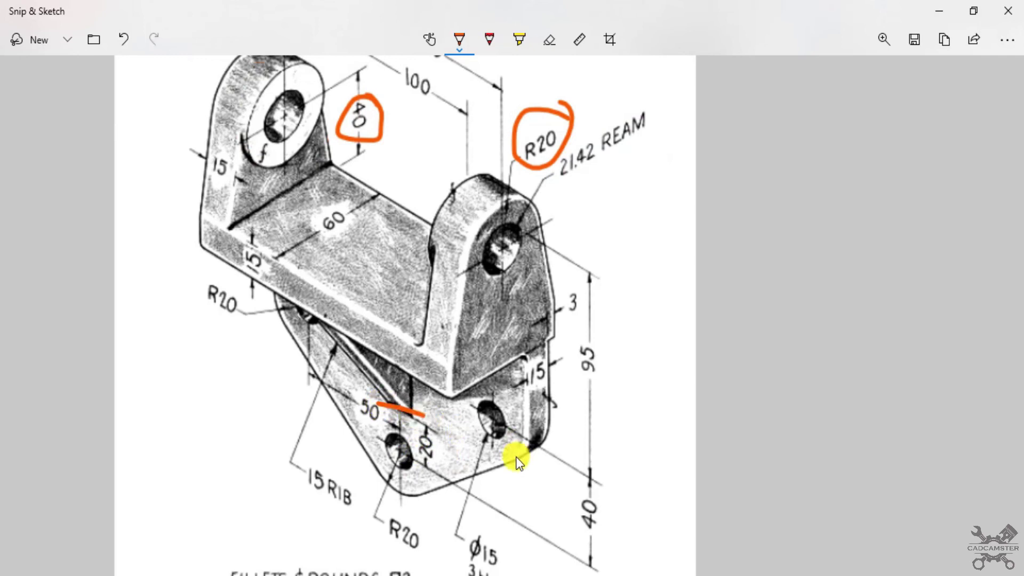
{"action": "key", "text": "alt+Tab"}
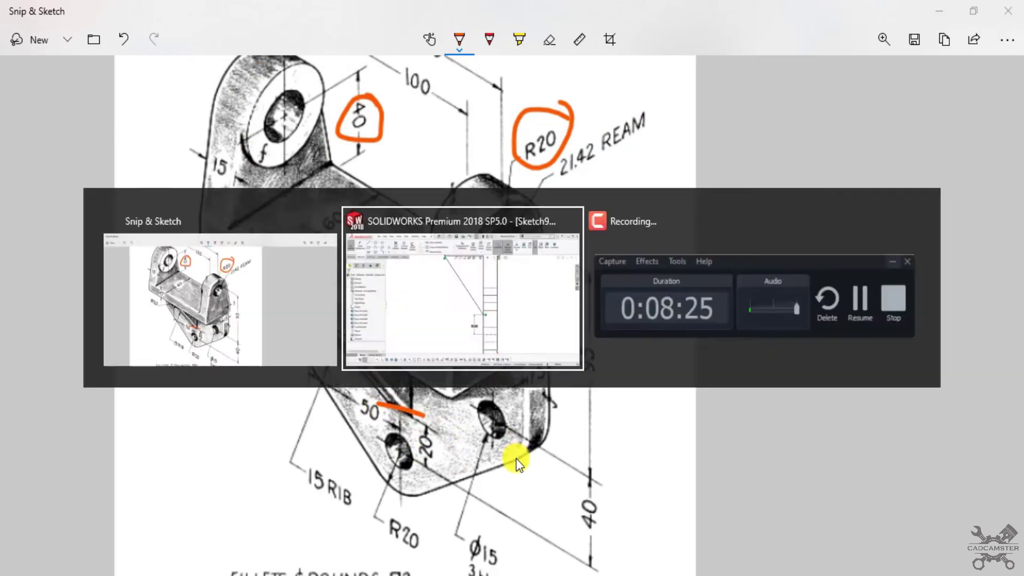
{"action": "mouse_move", "coordinate": [576, 437]}
{"action": "middle_mouse_down"}
{"action": "mouse_move", "coordinate": [626, 457]}
{"action": "mouse_move", "coordinate": [372, 392]}
{"action": "middle_mouse_up"}
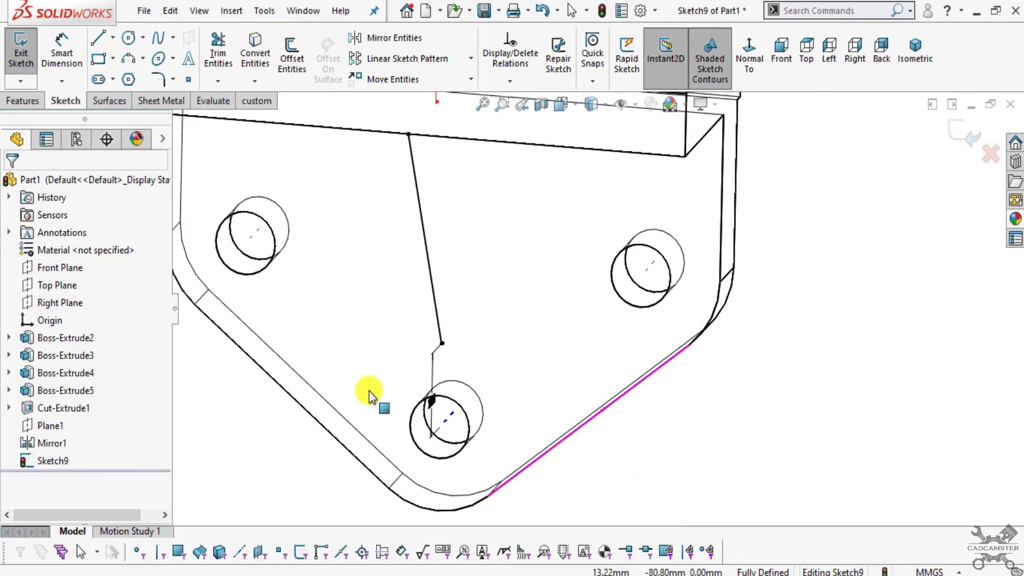
Display the part Shaded With Edges, oriented to show the plate and diagonal line.
{"action": "mouse_move", "coordinate": [467, 352]}
{"action": "middle_mouse_down"}
{"action": "mouse_move", "coordinate": [423, 336]}
{"action": "mouse_move", "coordinate": [498, 297]}
{"action": "mouse_move", "coordinate": [480, 370]}
{"action": "mouse_move", "coordinate": [460, 368]}
{"action": "mouse_move", "coordinate": [469, 330]}
{"action": "middle_mouse_up"}
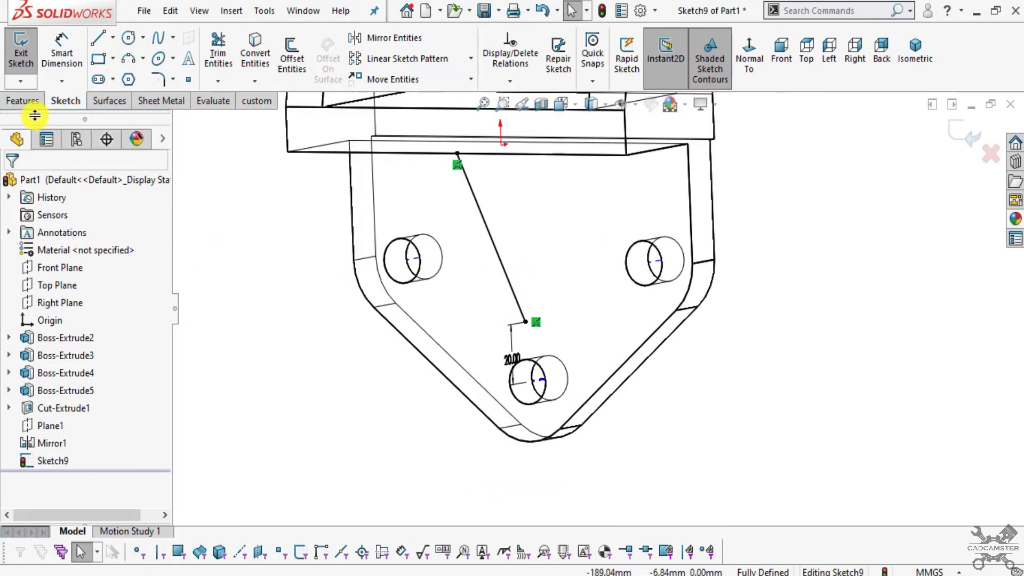
{"action": "left_click", "coordinate": [602, 103]}
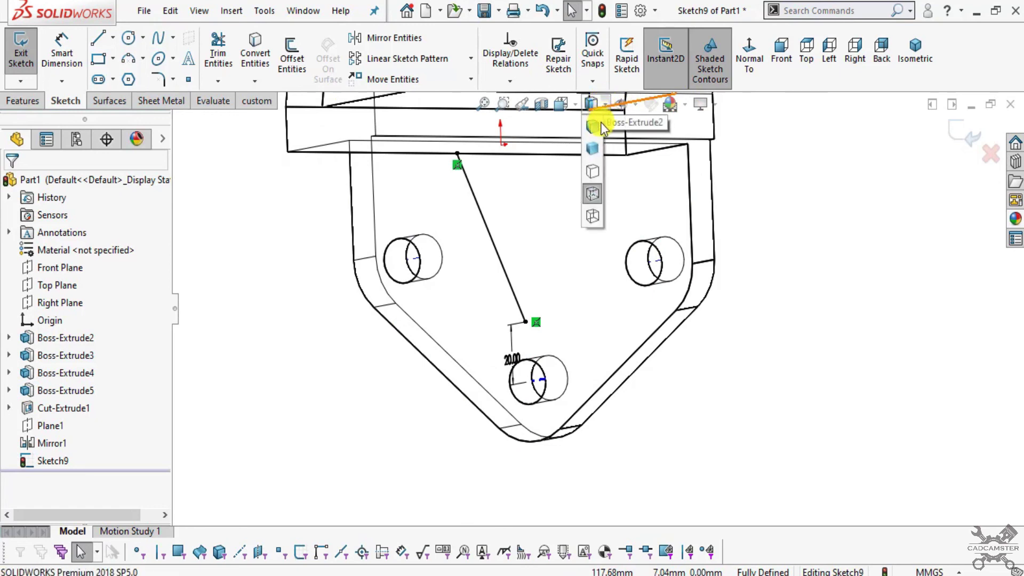
{"action": "left_click", "coordinate": [593, 158]}
{"action": "mouse_move", "coordinate": [624, 270]}
{"action": "middle_mouse_down"}
{"action": "mouse_move", "coordinate": [617, 304]}
{"action": "mouse_move", "coordinate": [672, 239]}
{"action": "mouse_move", "coordinate": [590, 244]}
{"action": "mouse_move", "coordinate": [592, 233]}
{"action": "mouse_move", "coordinate": [569, 267]}
{"action": "middle_mouse_up"}
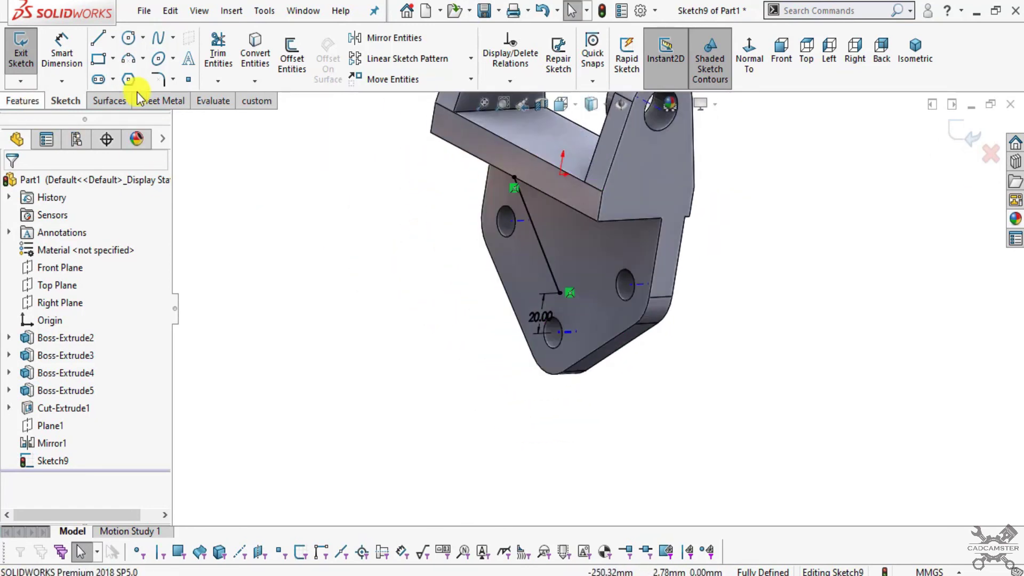
{"action": "scroll", "coordinate": [140, 99], "scroll_direction": "up", "scroll_amount": 1}
Preview a 10 mm rib on the diagonal line, extruded parallel to the sketch, with material side flipped.
{"action": "left_click", "coordinate": [481, 40]}
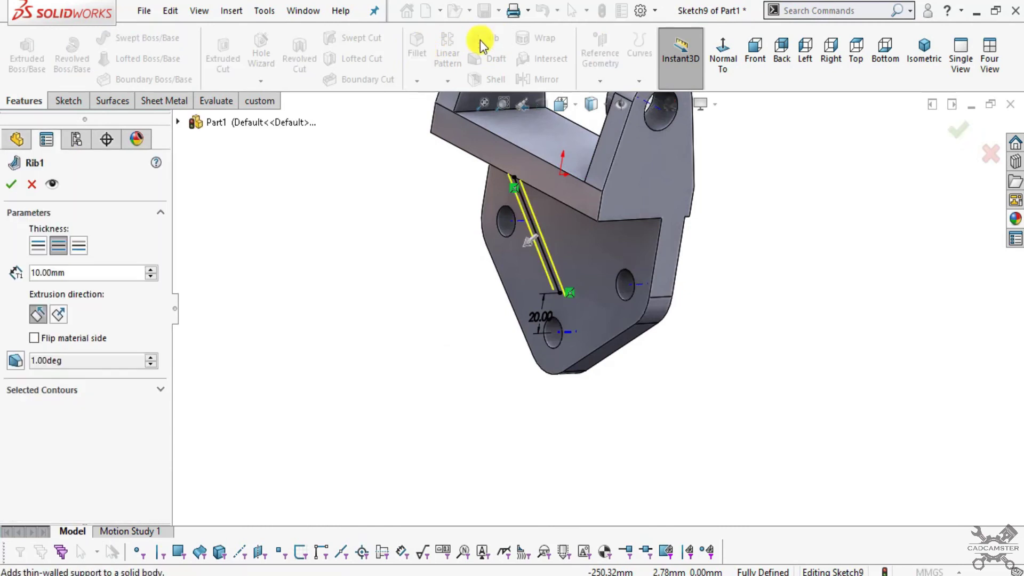
{"action": "left_click", "coordinate": [51, 314]}
{"action": "left_click", "coordinate": [40, 317]}
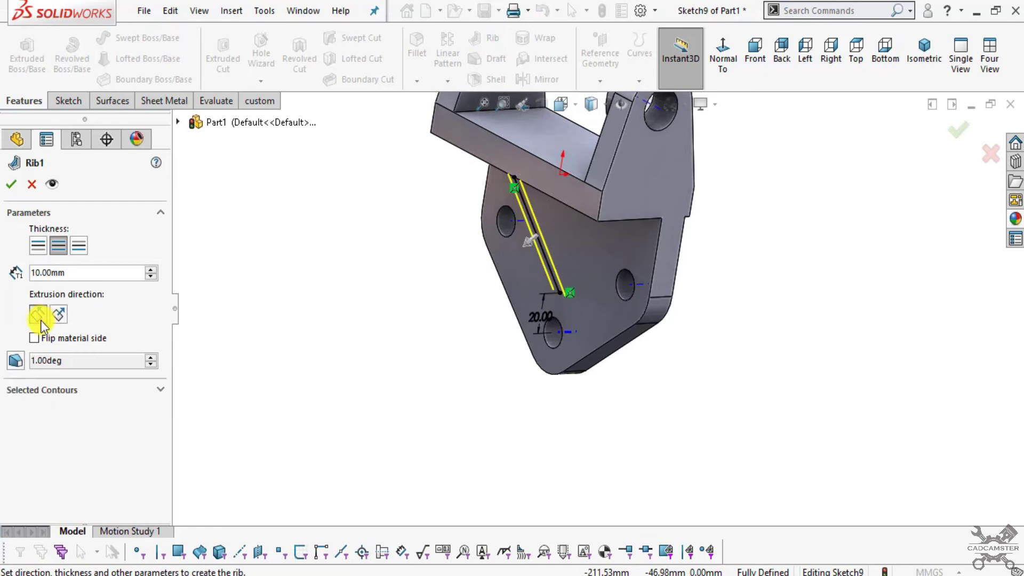
{"action": "mouse_move", "coordinate": [613, 244]}
{"action": "middle_mouse_down"}
{"action": "mouse_move", "coordinate": [667, 137]}
{"action": "mouse_move", "coordinate": [603, 30]}
{"action": "mouse_move", "coordinate": [495, 105]}
{"action": "middle_mouse_up"}
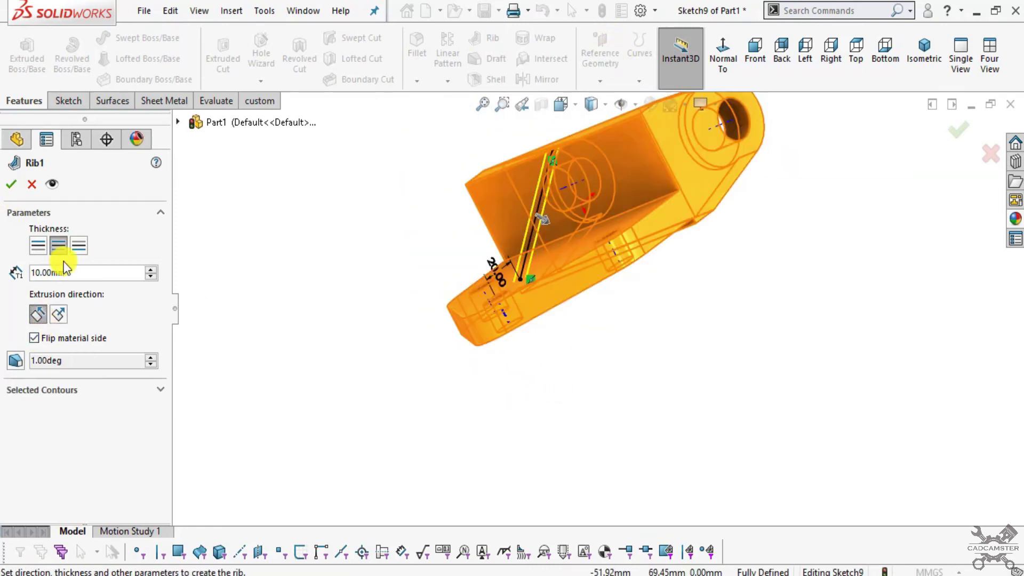
{"action": "key", "text": "alt+Tab"}
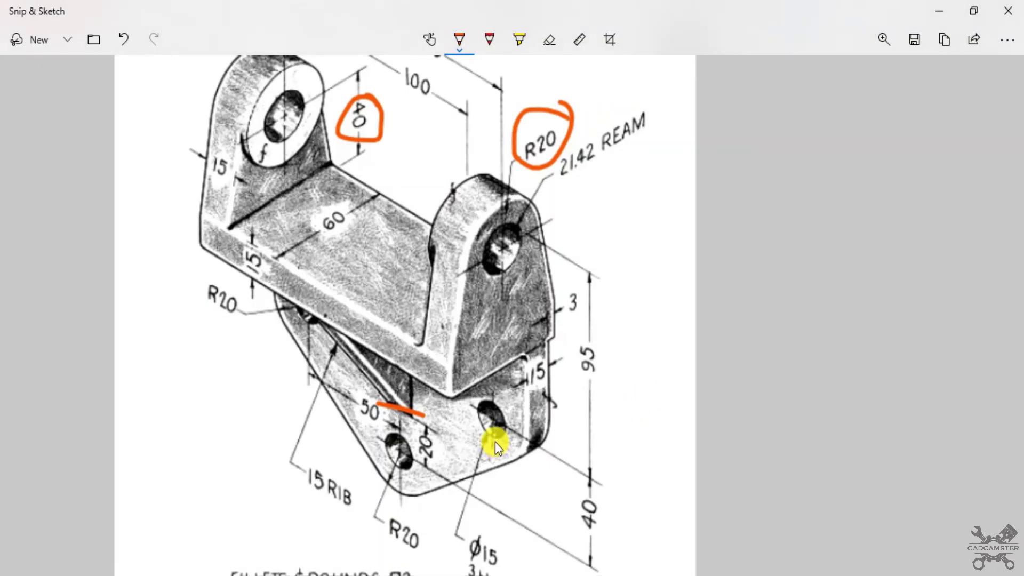
Circle the '15 RIB' callout in orange ink on the reference drawing.
{"action": "scroll", "coordinate": [495, 441], "scroll_direction": "down", "scroll_amount": 3}
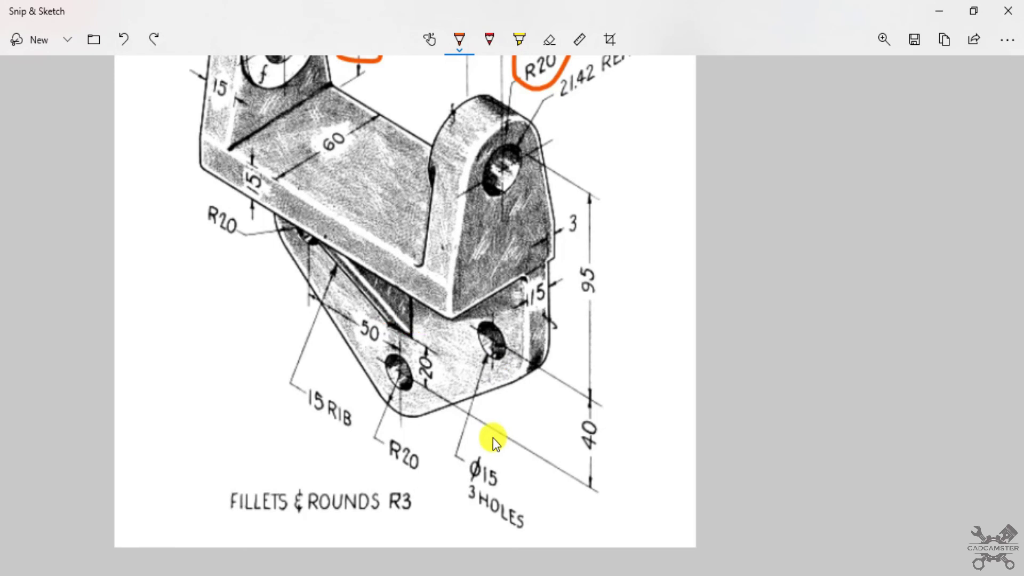
{"action": "scroll", "coordinate": [433, 418], "scroll_direction": "up", "scroll_amount": 3}
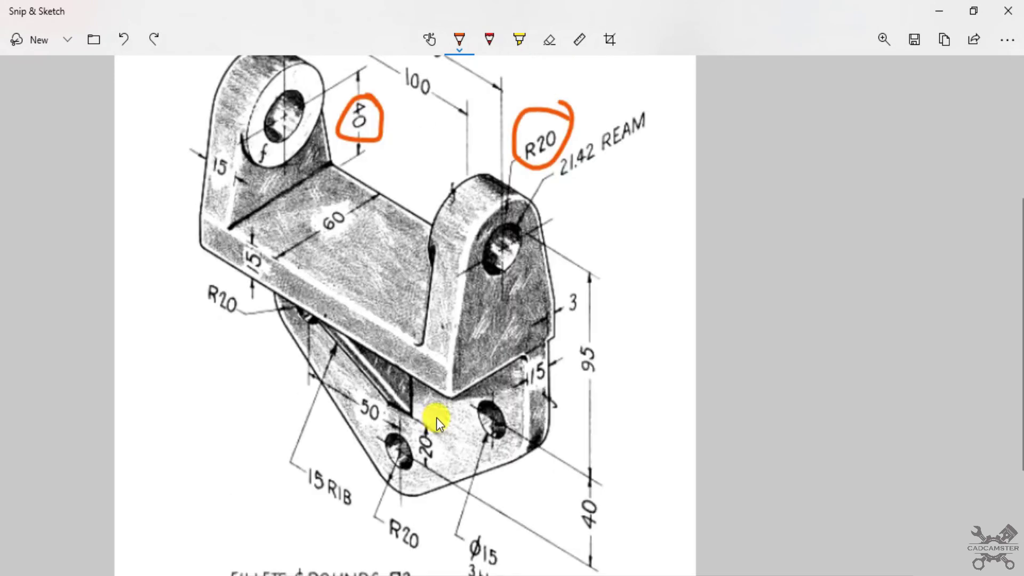
{"action": "left_click_drag", "start_coordinate": [314, 523], "coordinate": [346, 479]}
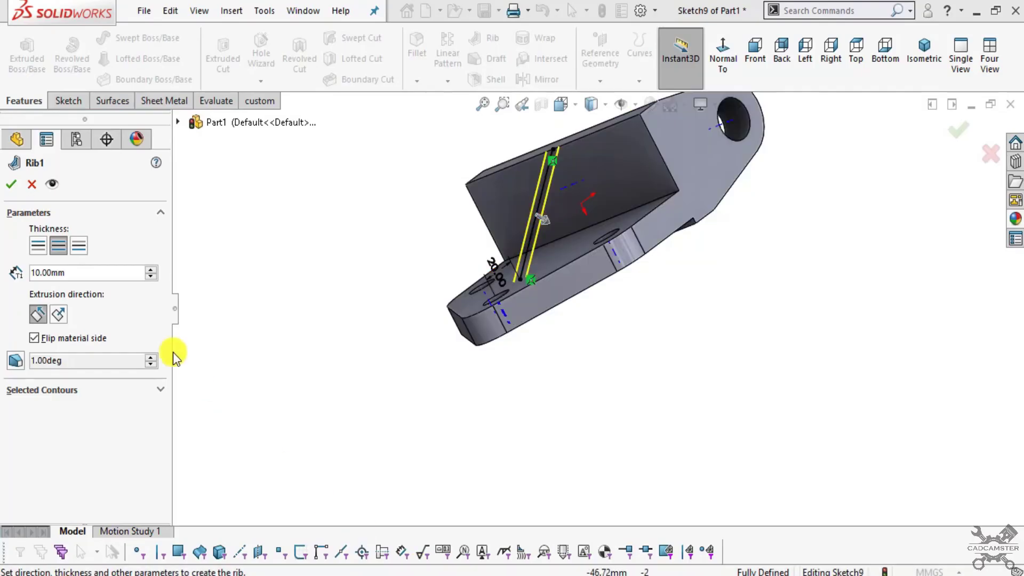
Set the rib thickness to 15 mm and create Rib1.
{"action": "double_click", "coordinate": [52, 276]}
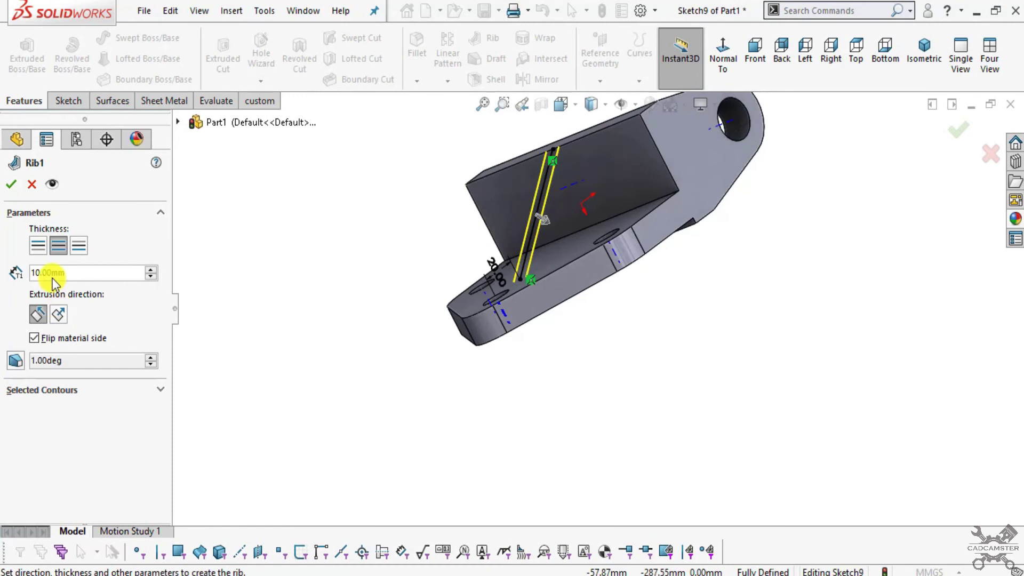
{"action": "left_click_drag", "start_coordinate": [68, 273], "coordinate": [35, 269]}
{"action": "type", "text": "15"}
{"action": "key", "text": "Return"}
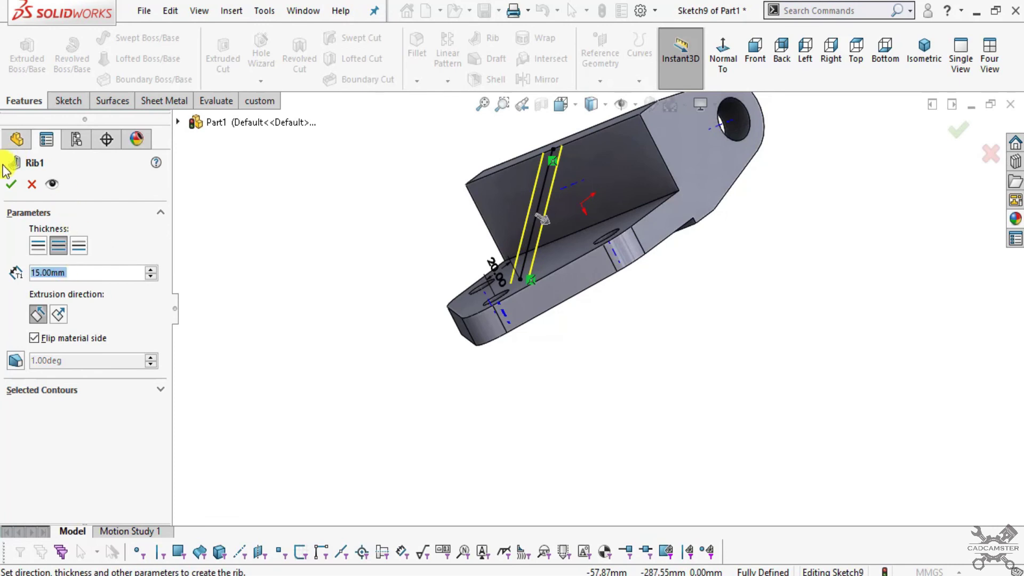
{"action": "left_click", "coordinate": [8, 182]}
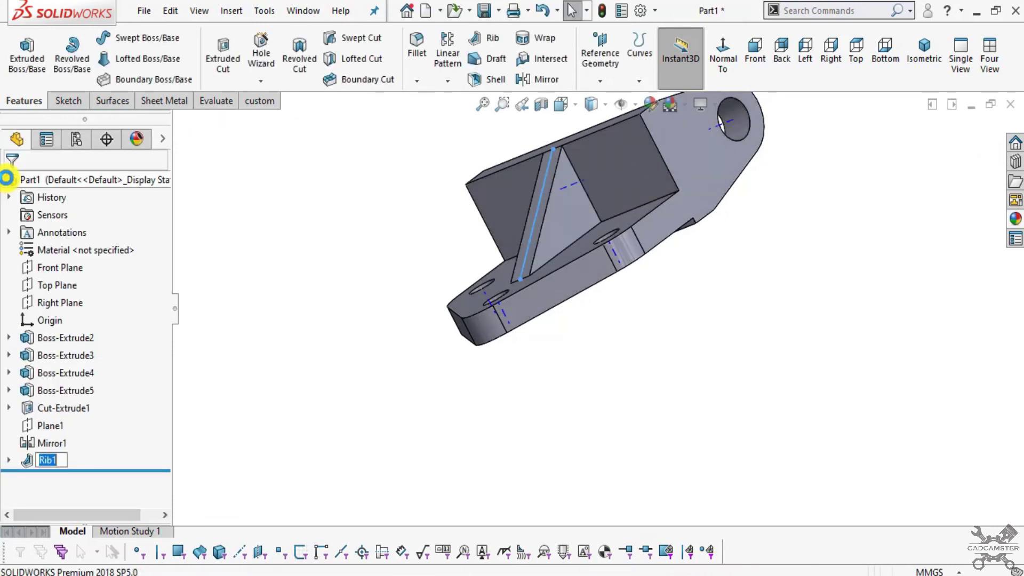
Orbit the part to inspect the new rib, then bring up the reference drawing.
{"action": "middle_click_drag", "start_coordinate": [674, 338], "coordinate": [653, 88]}
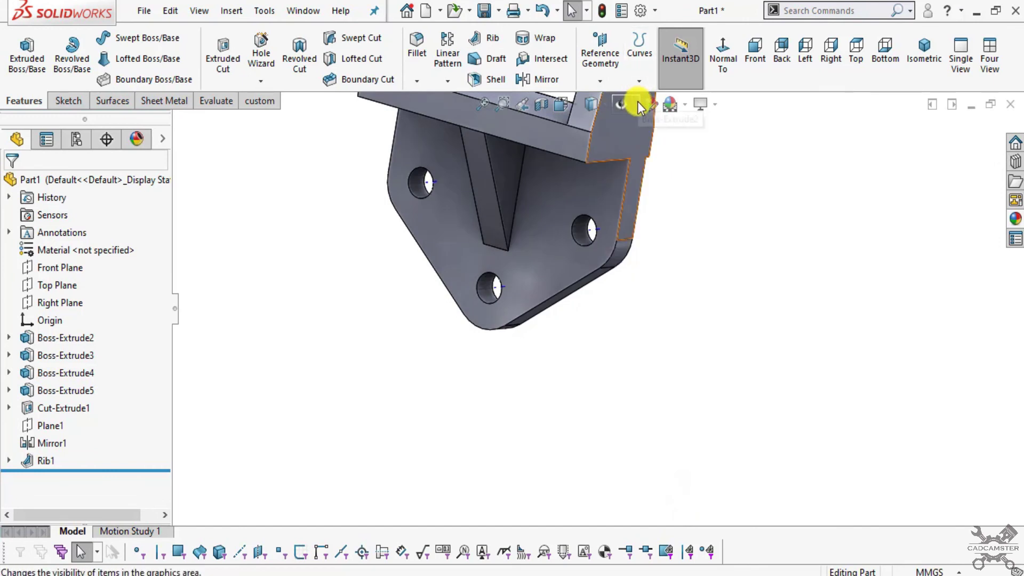
{"action": "mouse_move", "coordinate": [699, 259]}
{"action": "middle_mouse_down"}
{"action": "mouse_move", "coordinate": [551, 271]}
{"action": "mouse_move", "coordinate": [624, 213]}
{"action": "mouse_move", "coordinate": [549, 235]}
{"action": "mouse_move", "coordinate": [555, 258]}
{"action": "mouse_move", "coordinate": [478, 427]}
{"action": "middle_mouse_up"}
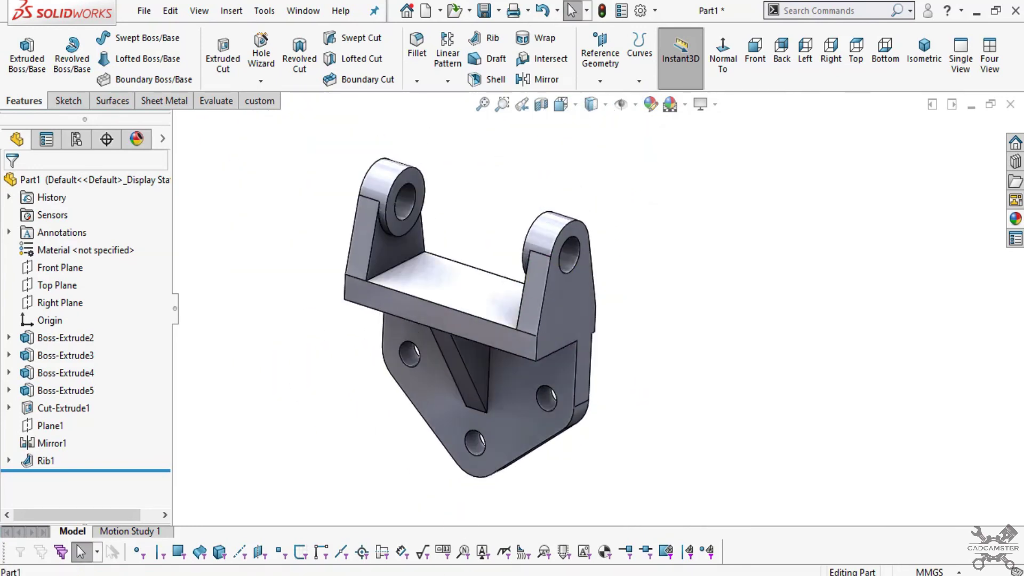
{"action": "key", "text": "alt+Tab"}
{"action": "scroll", "coordinate": [445, 341], "scroll_direction": "down", "scroll_amount": 5}
{"action": "scroll", "coordinate": [449, 340], "scroll_direction": "up", "scroll_amount": 3}
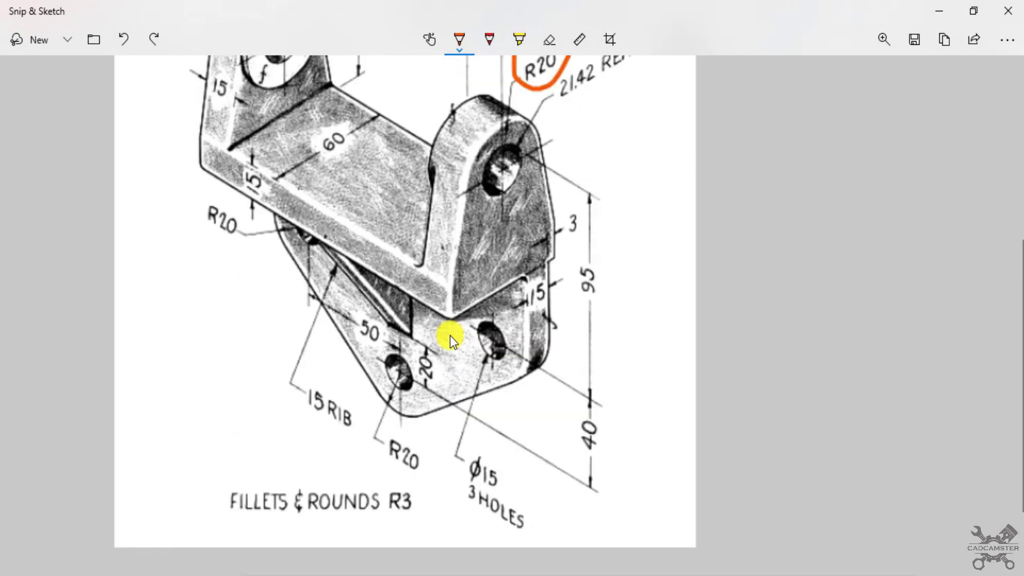
Mark the FILLETS & ROUNDS R3 note, undo the mark, and return to the SOLIDWORKS part.
{"action": "scroll", "coordinate": [465, 359], "scroll_direction": "down", "scroll_amount": 2, "text": "ctrl"}
{"action": "scroll", "coordinate": [472, 366], "scroll_direction": "up", "scroll_amount": 2}
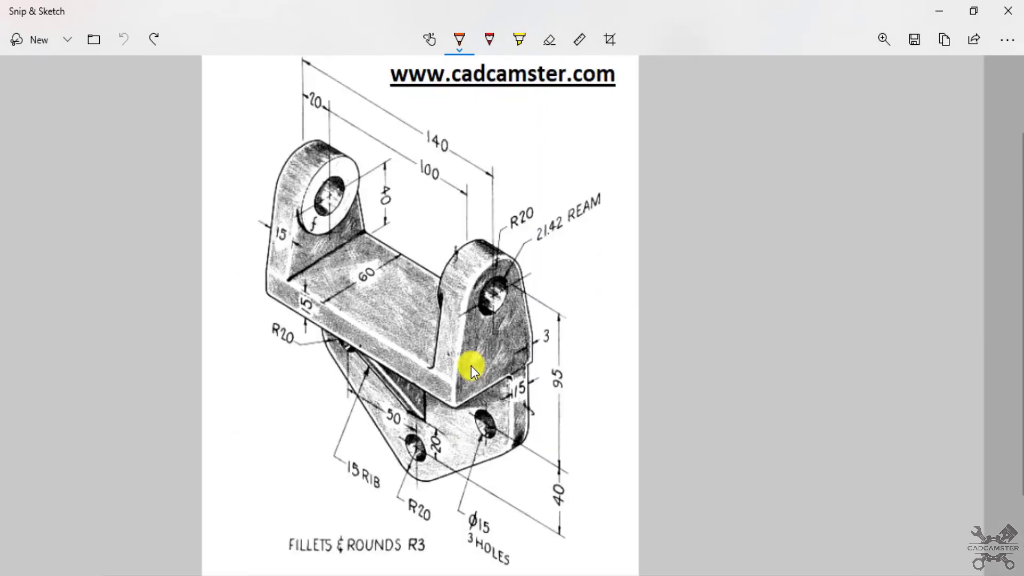
{"action": "scroll", "coordinate": [437, 405], "scroll_direction": "down", "scroll_amount": 4}
{"action": "left_click_drag", "start_coordinate": [430, 409], "coordinate": [434, 390]}
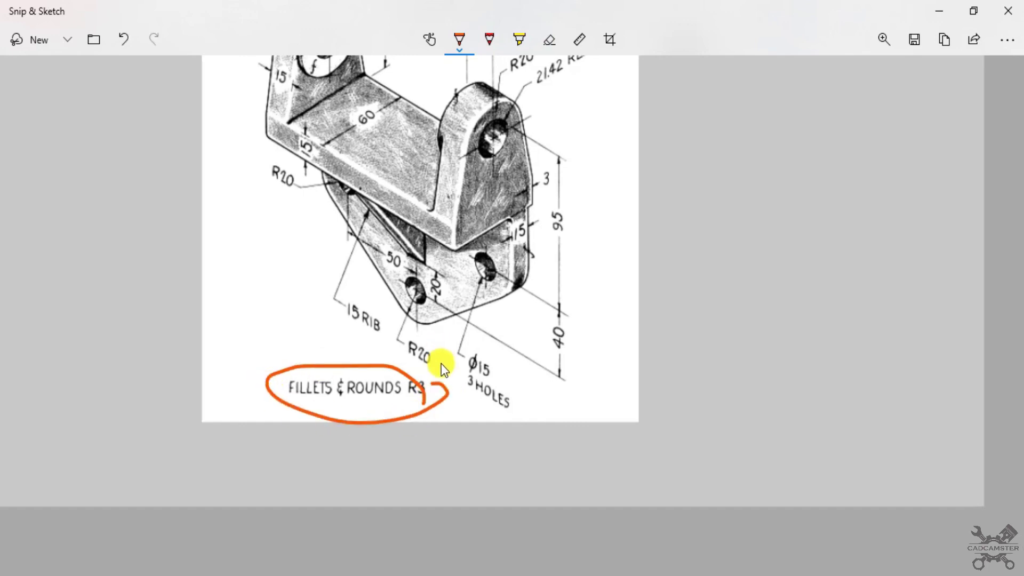
{"action": "scroll", "coordinate": [434, 370], "scroll_direction": "up", "scroll_amount": 4}
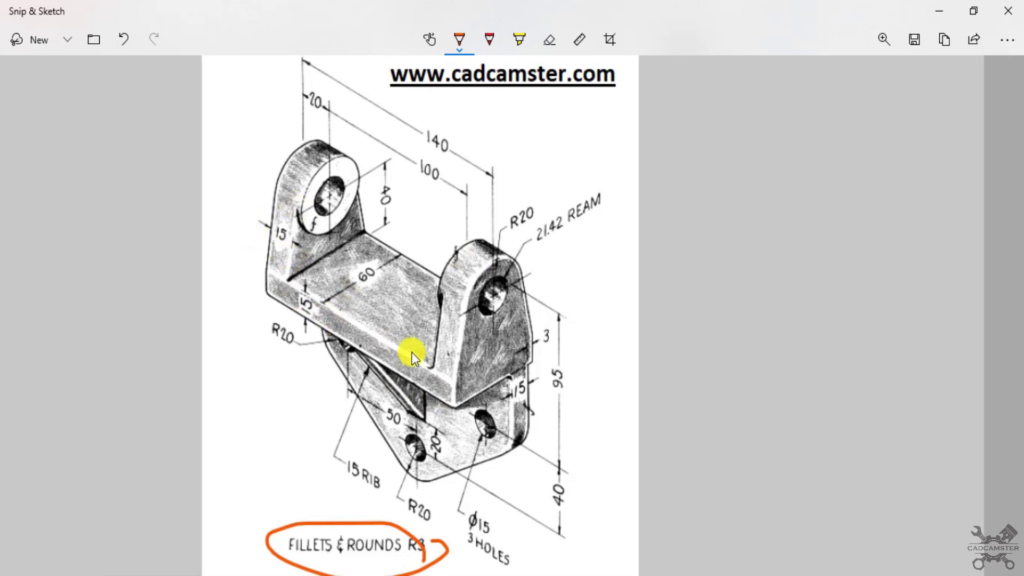
{"action": "key", "text": "ctrl+z"}
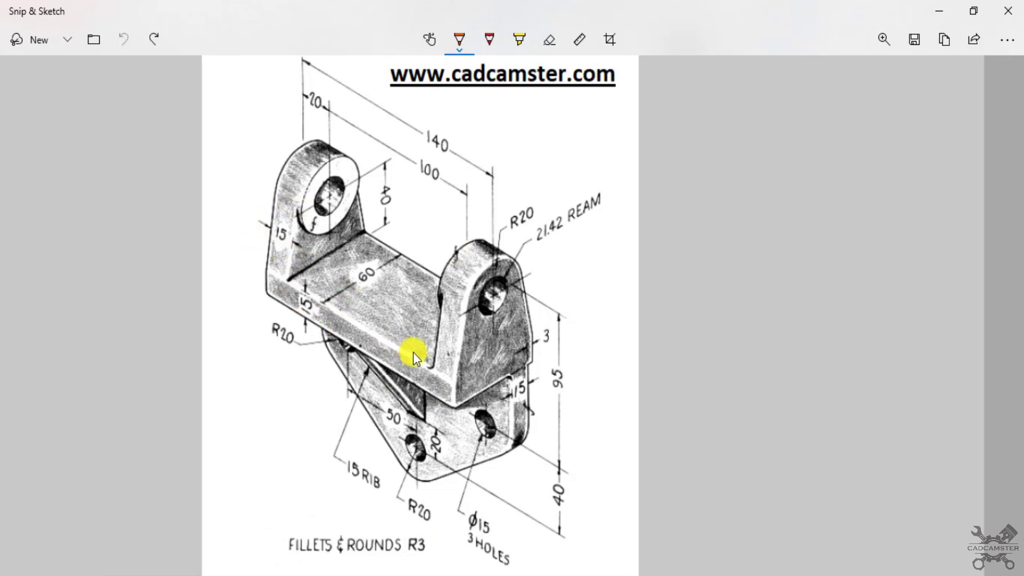
{"action": "scroll", "coordinate": [427, 362], "scroll_direction": "down", "scroll_amount": 2}
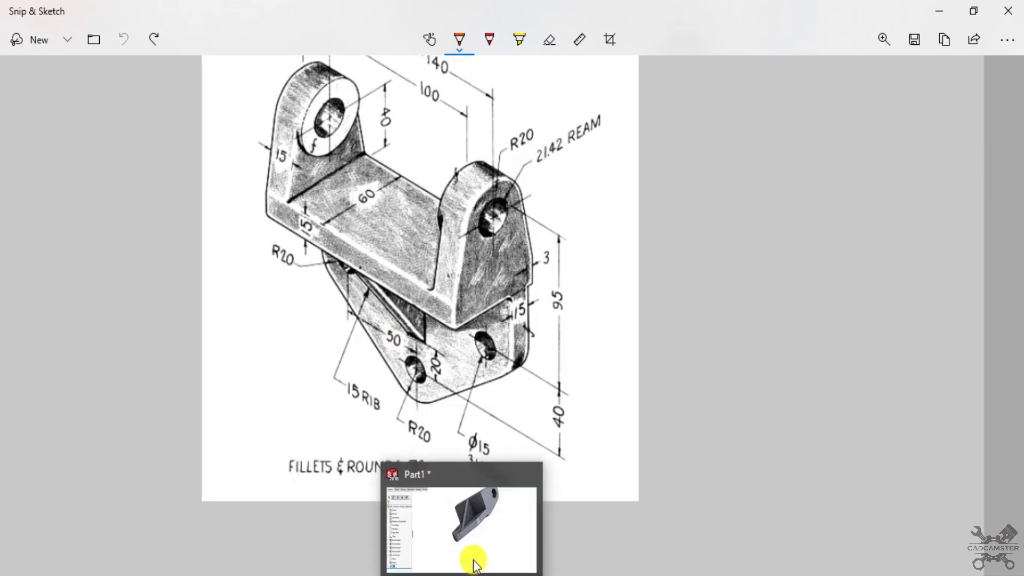
{"action": "left_click", "coordinate": [474, 564]}
{"action": "mouse_move", "coordinate": [526, 382]}
{"action": "middle_mouse_down"}
{"action": "mouse_move", "coordinate": [473, 359]}
{"action": "mouse_move", "coordinate": [491, 389]}
{"action": "mouse_move", "coordinate": [475, 389]}
{"action": "middle_mouse_up"}
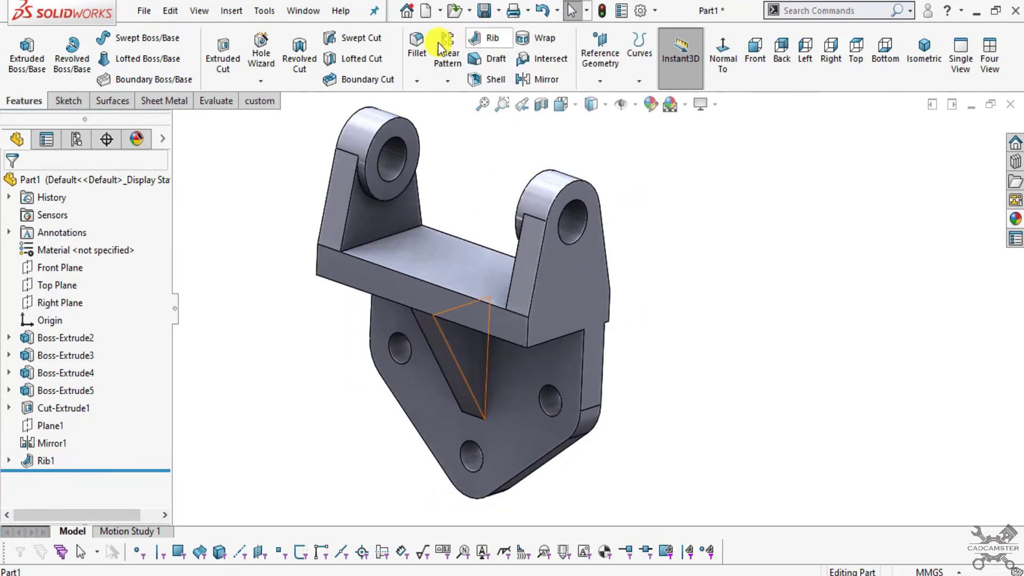
Start a 3 mm fillet and select the rib's vertical, left, top-left and top-right edges.
{"action": "left_click", "coordinate": [414, 40]}
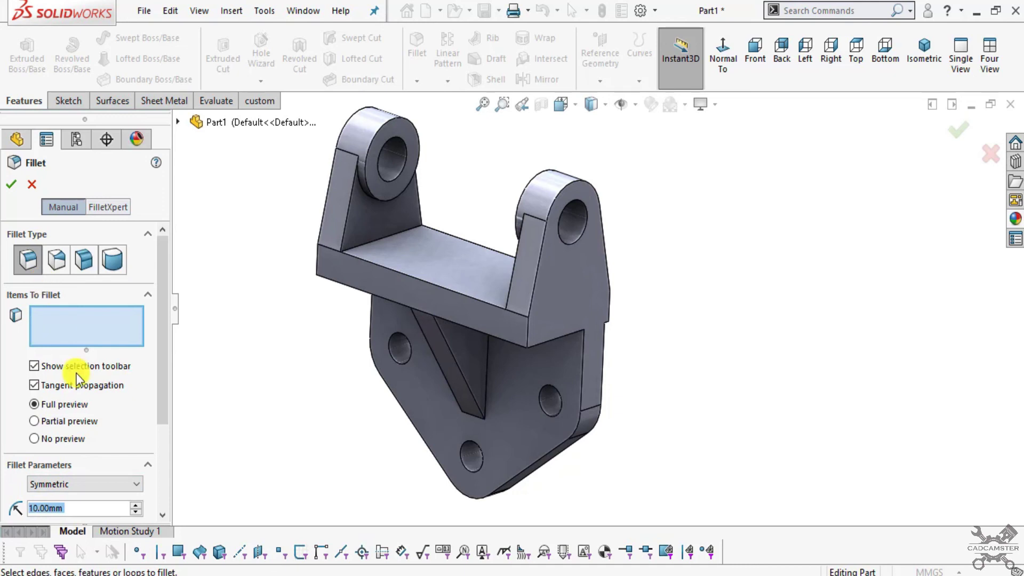
{"action": "type", "text": "3"}
{"action": "key", "text": "Return"}
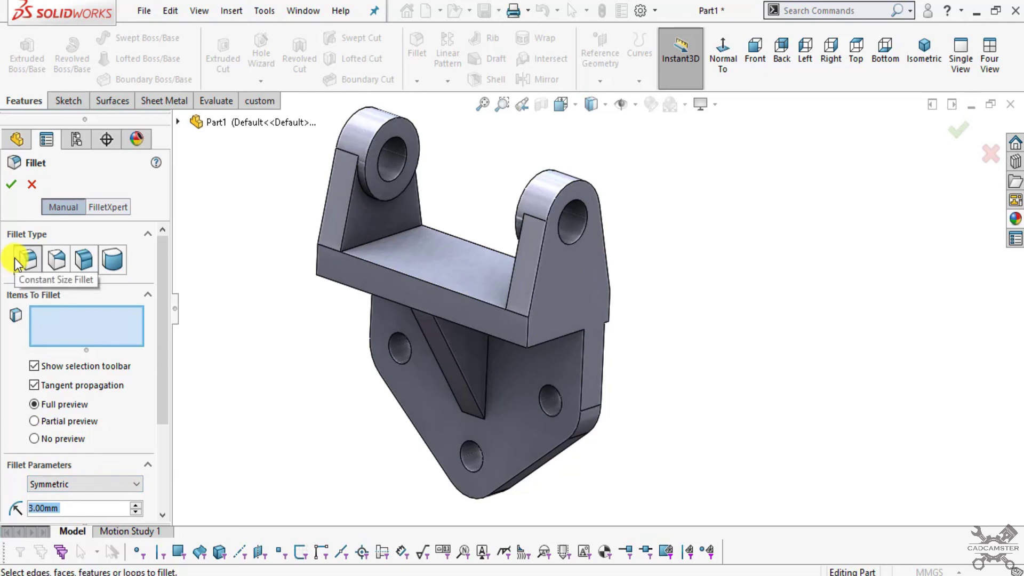
{"action": "left_click", "coordinate": [486, 384]}
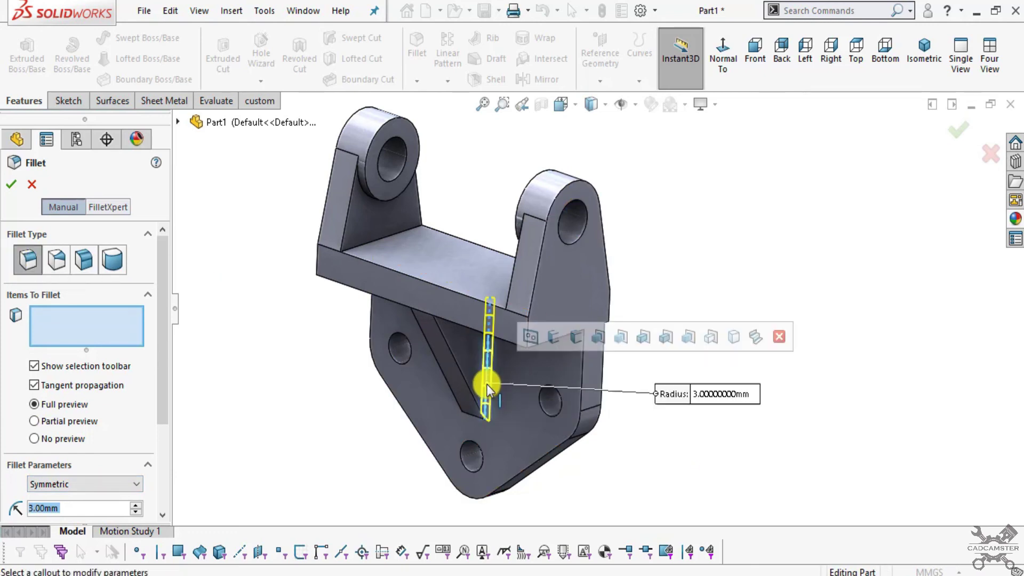
{"action": "mouse_move", "coordinate": [491, 416]}
{"action": "middle_mouse_down"}
{"action": "mouse_move", "coordinate": [472, 440]}
{"action": "mouse_move", "coordinate": [454, 392]}
{"action": "middle_mouse_up"}
{"action": "left_click", "coordinate": [458, 430]}
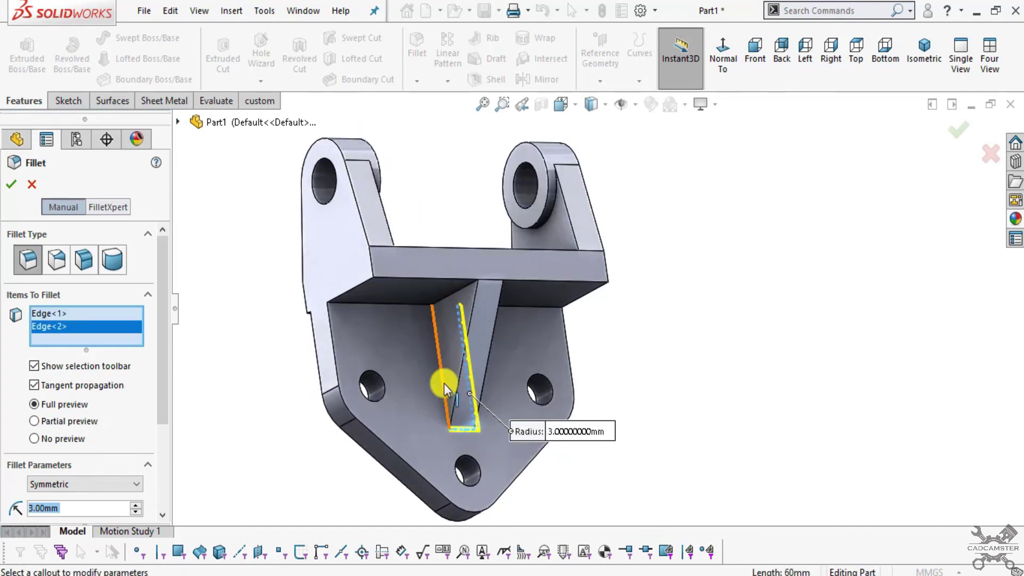
{"action": "left_click", "coordinate": [444, 383]}
{"action": "left_click", "coordinate": [390, 301]}
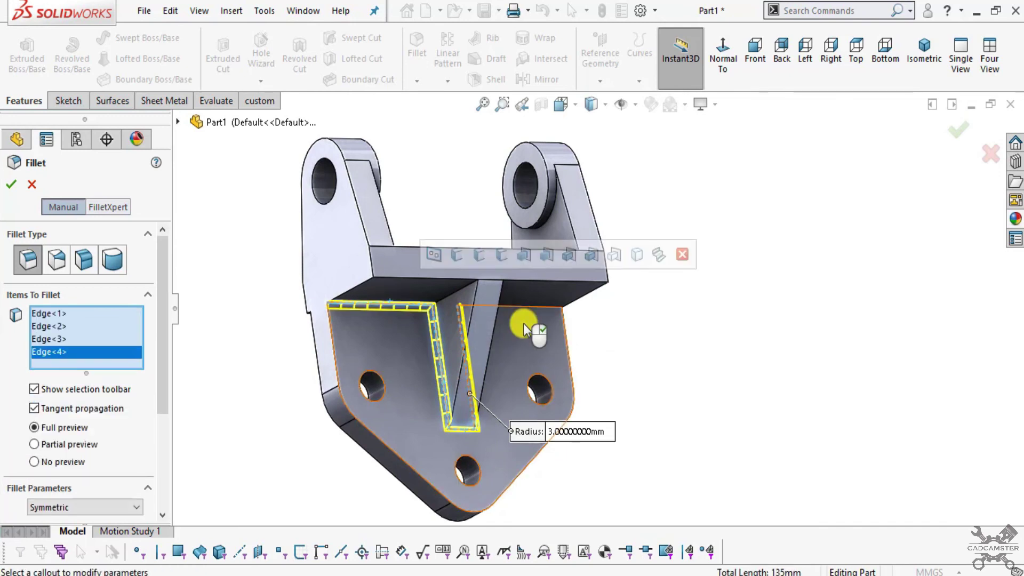
{"action": "left_click", "coordinate": [523, 309]}
Add the long front edge, remove the wrongly added edge, and apply Fillet1.
{"action": "mouse_move", "coordinate": [508, 321]}
{"action": "middle_mouse_down"}
{"action": "mouse_move", "coordinate": [410, 373]}
{"action": "mouse_move", "coordinate": [405, 347]}
{"action": "mouse_move", "coordinate": [373, 442]}
{"action": "middle_mouse_up"}
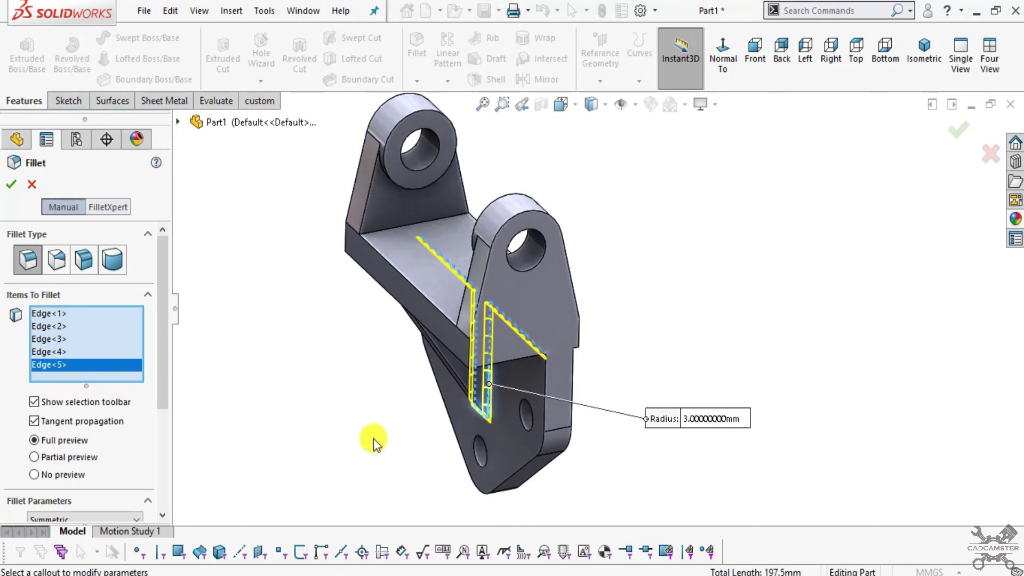
{"action": "key", "text": "alt+Tab"}
{"action": "key", "text": "alt+Tab"}
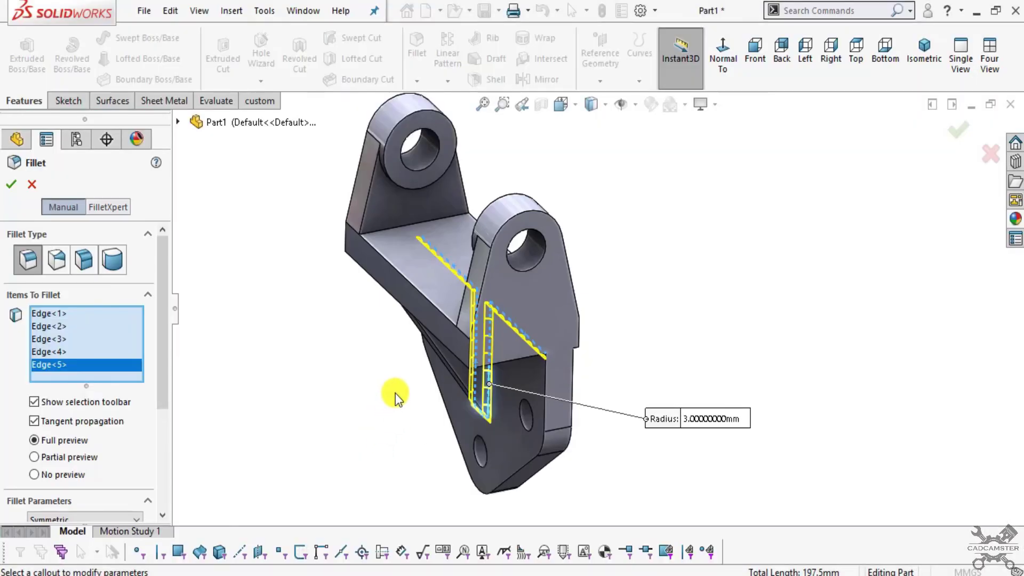
{"action": "left_click", "coordinate": [401, 273]}
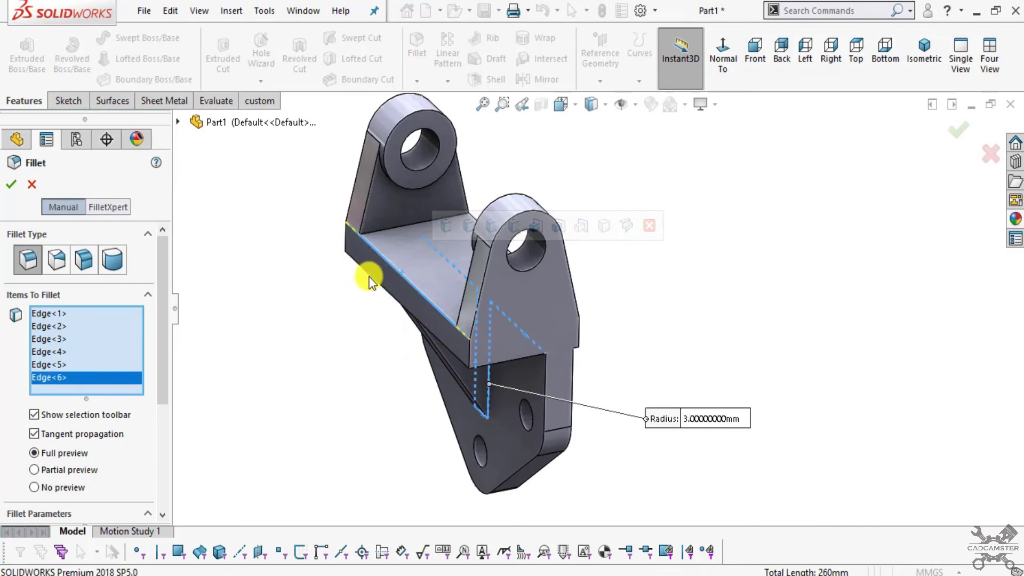
{"action": "right_click", "coordinate": [64, 376]}
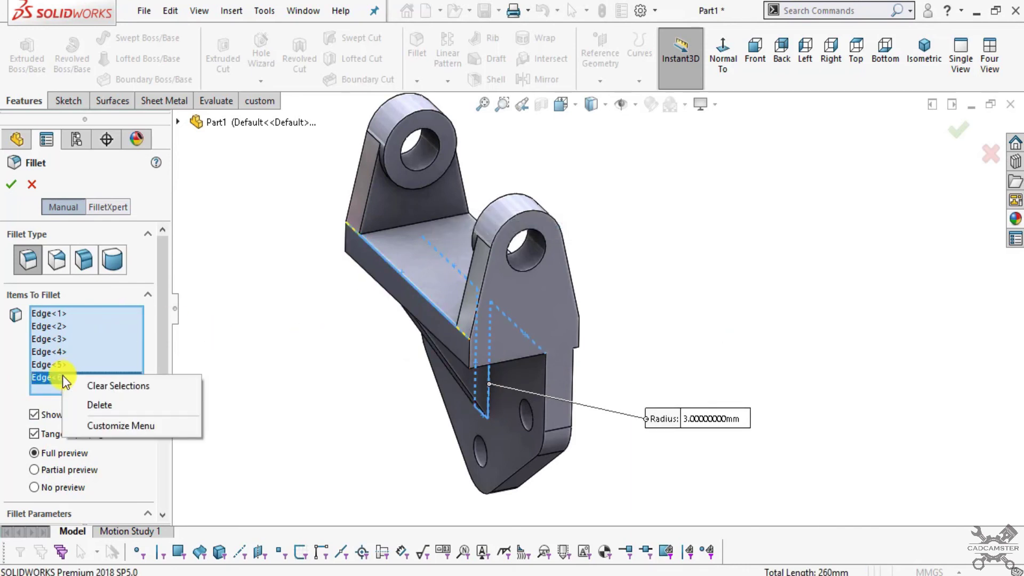
{"action": "left_click", "coordinate": [94, 404]}
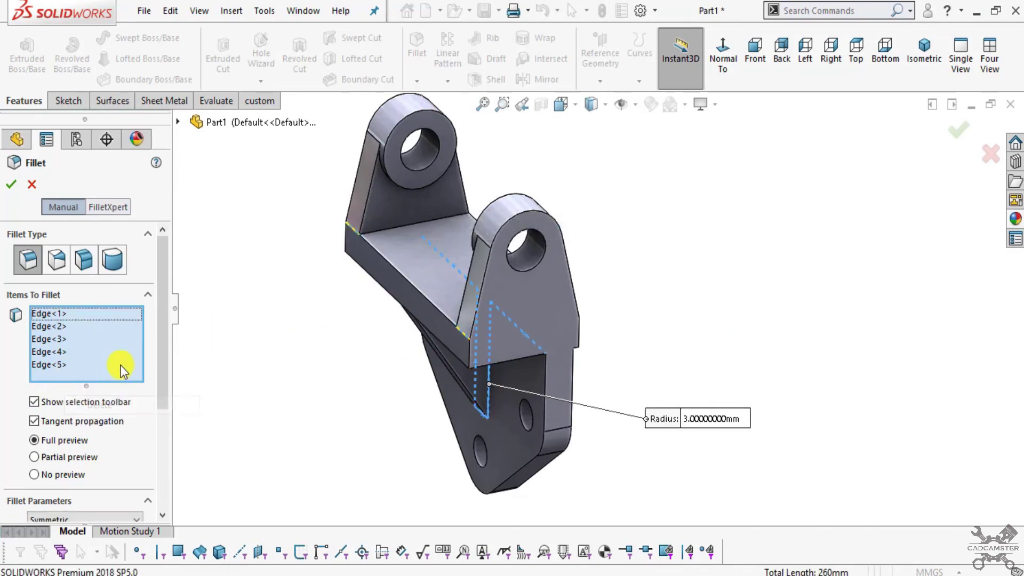
{"action": "left_click", "coordinate": [12, 184]}
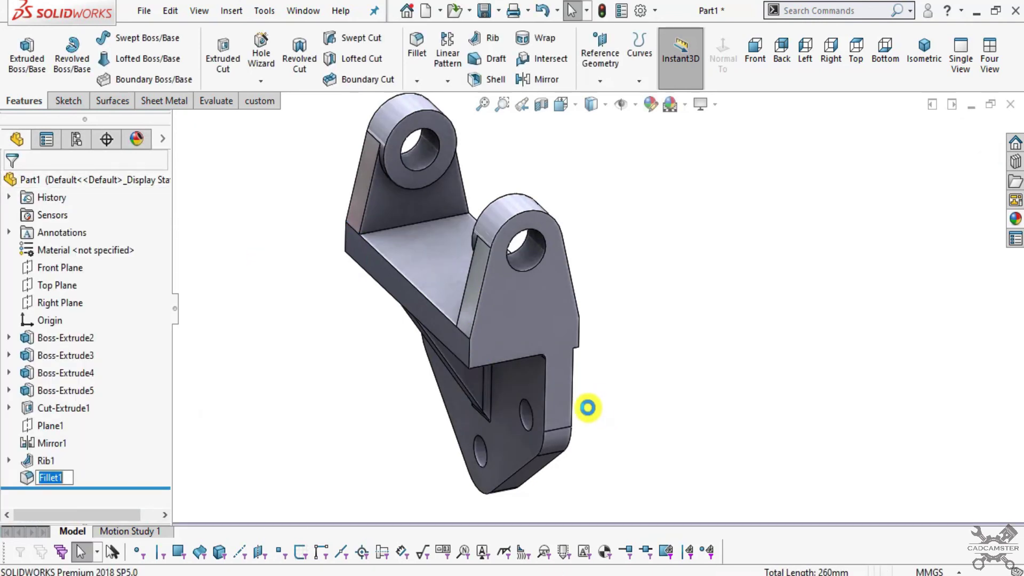
Fillet the long back inside corner edge at 3 mm as Fillet2.
{"action": "mouse_move", "coordinate": [502, 404]}
{"action": "middle_mouse_down"}
{"action": "mouse_move", "coordinate": [516, 399]}
{"action": "mouse_move", "coordinate": [401, 52]}
{"action": "middle_mouse_up"}
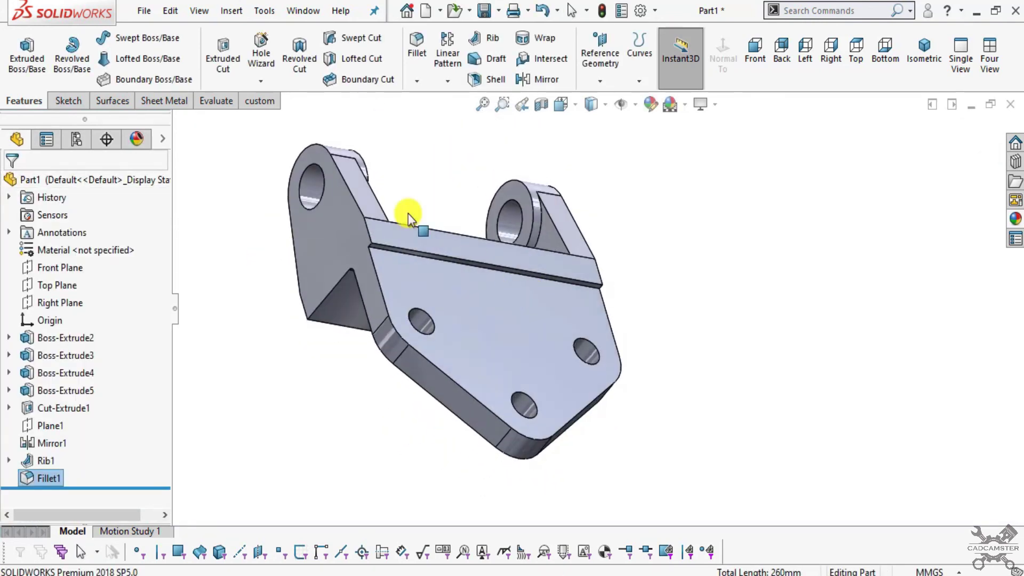
{"action": "left_click", "coordinate": [420, 66]}
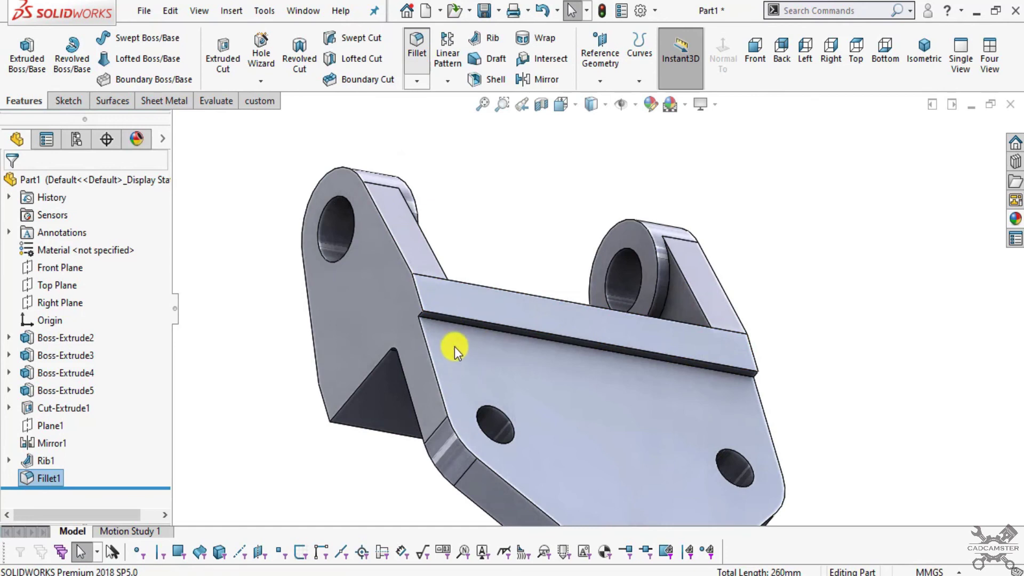
{"action": "left_click", "coordinate": [450, 322]}
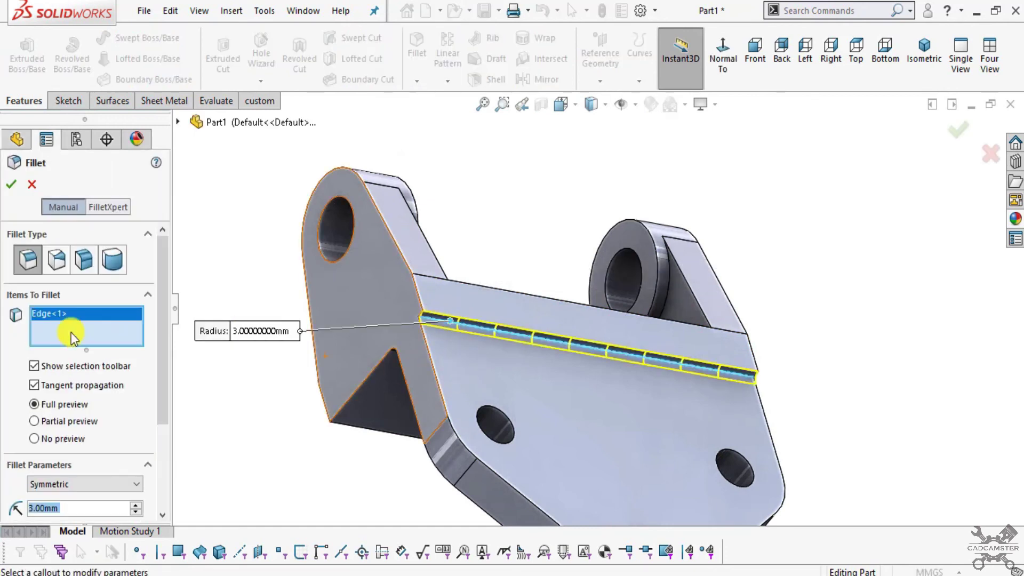
{"action": "left_click", "coordinate": [12, 185]}
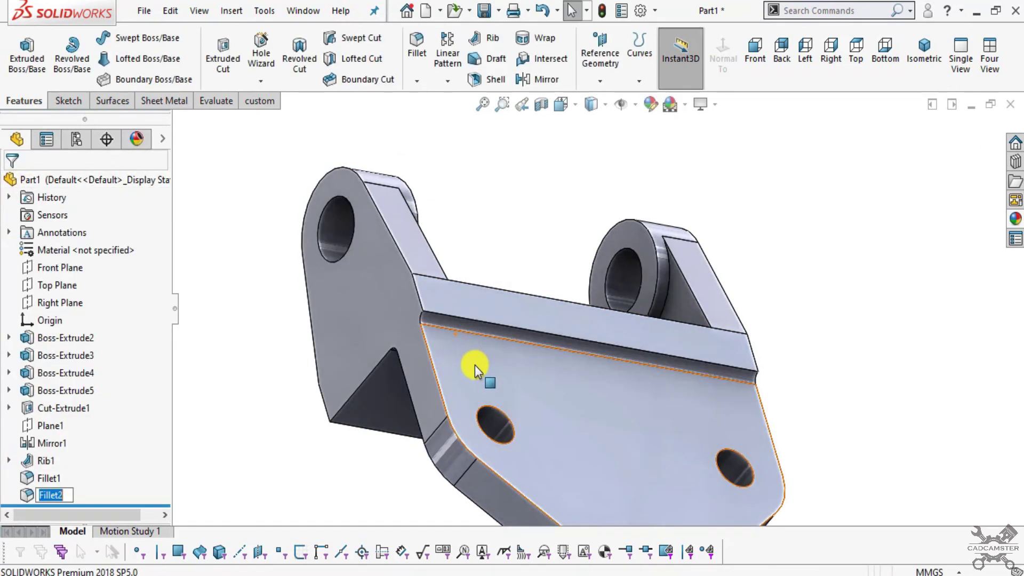
Start a third 3 mm fillet on the first lug's inside base corner.
{"action": "mouse_move", "coordinate": [514, 441]}
{"action": "middle_mouse_down"}
{"action": "mouse_move", "coordinate": [437, 361]}
{"action": "mouse_move", "coordinate": [480, 345]}
{"action": "middle_mouse_up"}
{"action": "scroll", "coordinate": [480, 344], "scroll_direction": "up", "scroll_amount": 5}
{"action": "scroll", "coordinate": [565, 290], "scroll_direction": "down", "scroll_amount": 2}
{"action": "mouse_move", "coordinate": [466, 414]}
{"action": "middle_mouse_down"}
{"action": "mouse_move", "coordinate": [494, 302]}
{"action": "mouse_move", "coordinate": [478, 380]}
{"action": "middle_mouse_up"}
{"action": "left_click", "coordinate": [412, 42]}
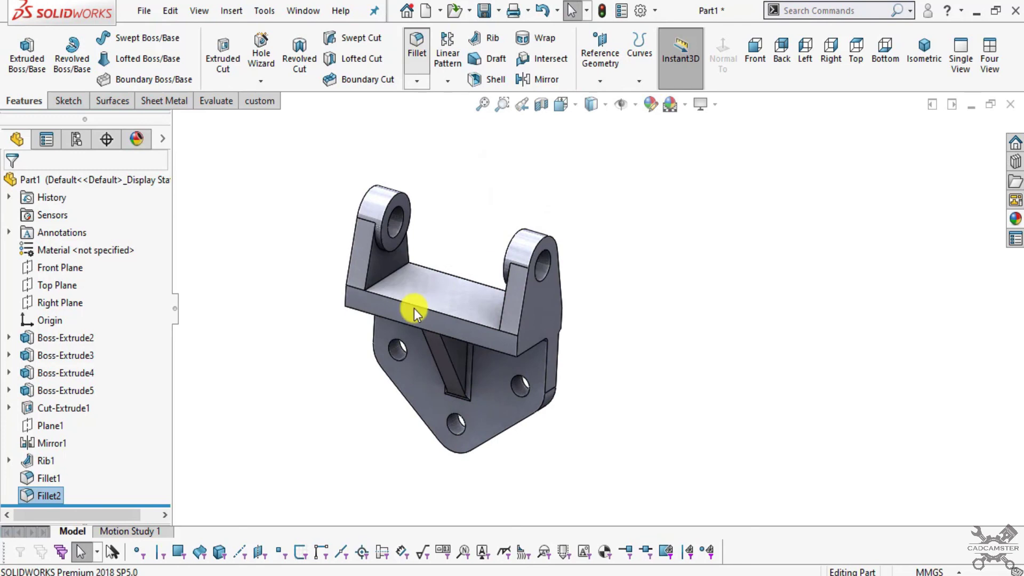
{"action": "scroll", "coordinate": [405, 289], "scroll_direction": "down", "scroll_amount": 1}
{"action": "scroll", "coordinate": [407, 290], "scroll_direction": "down", "scroll_amount": 1}
{"action": "scroll", "coordinate": [385, 280], "scroll_direction": "down", "scroll_amount": 1}
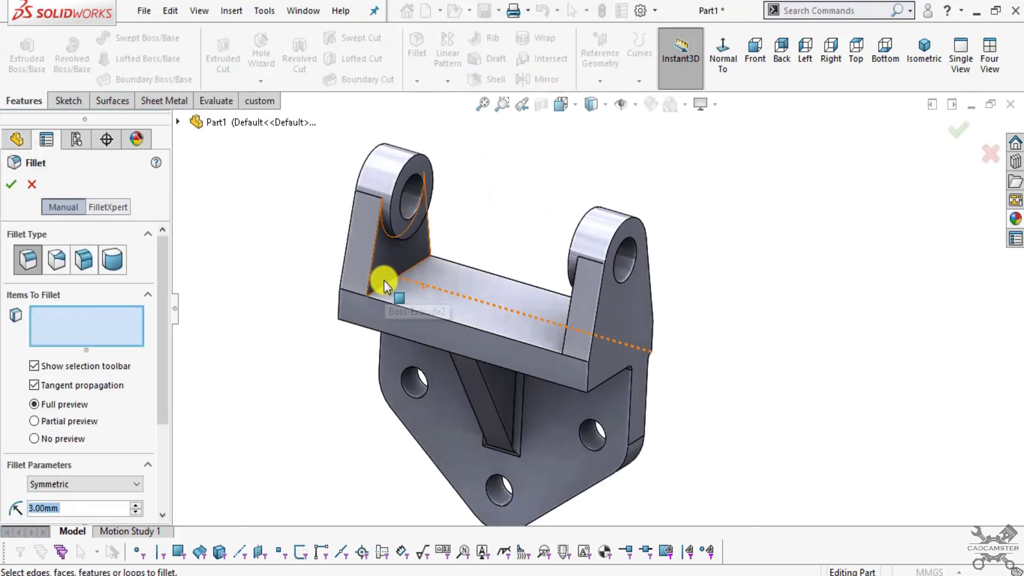
{"action": "left_click", "coordinate": [386, 283]}
Add the second lug's inside corner and apply Fillet3 to both lug-to-plate edges.
{"action": "mouse_move", "coordinate": [521, 320]}
{"action": "middle_mouse_down"}
{"action": "mouse_move", "coordinate": [567, 292]}
{"action": "mouse_move", "coordinate": [599, 343]}
{"action": "mouse_move", "coordinate": [554, 328]}
{"action": "middle_mouse_up"}
{"action": "left_click", "coordinate": [550, 326]}
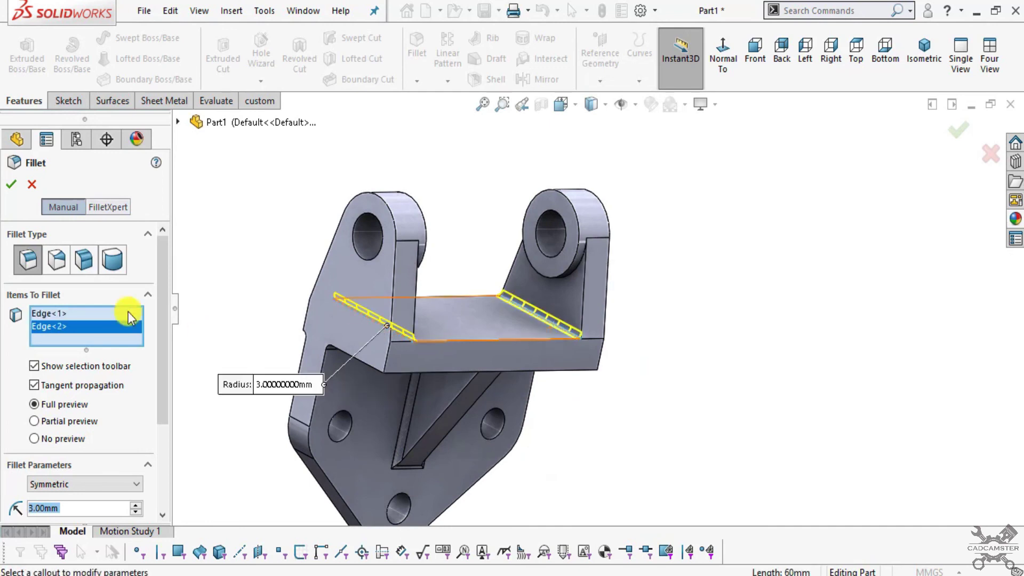
{"action": "left_click", "coordinate": [11, 184]}
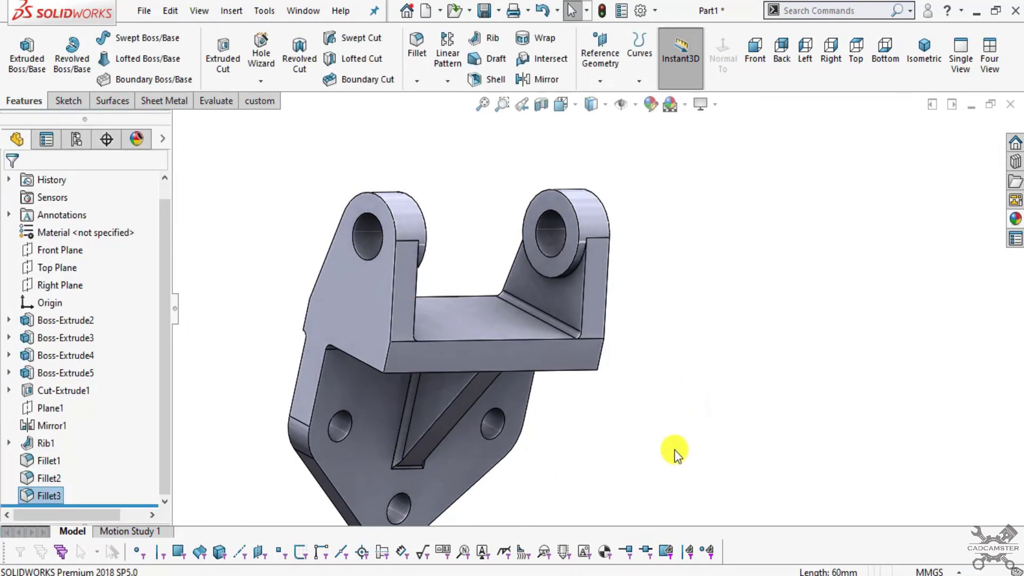
{"action": "mouse_move", "coordinate": [612, 409]}
{"action": "middle_mouse_down"}
{"action": "mouse_move", "coordinate": [552, 440]}
{"action": "mouse_move", "coordinate": [578, 448]}
{"action": "mouse_move", "coordinate": [549, 427]}
{"action": "mouse_move", "coordinate": [578, 448]}
{"action": "mouse_move", "coordinate": [618, 444]}
{"action": "mouse_move", "coordinate": [686, 343]}
{"action": "mouse_move", "coordinate": [617, 361]}
{"action": "mouse_move", "coordinate": [606, 354]}
{"action": "mouse_move", "coordinate": [601, 364]}
{"action": "middle_mouse_up"}
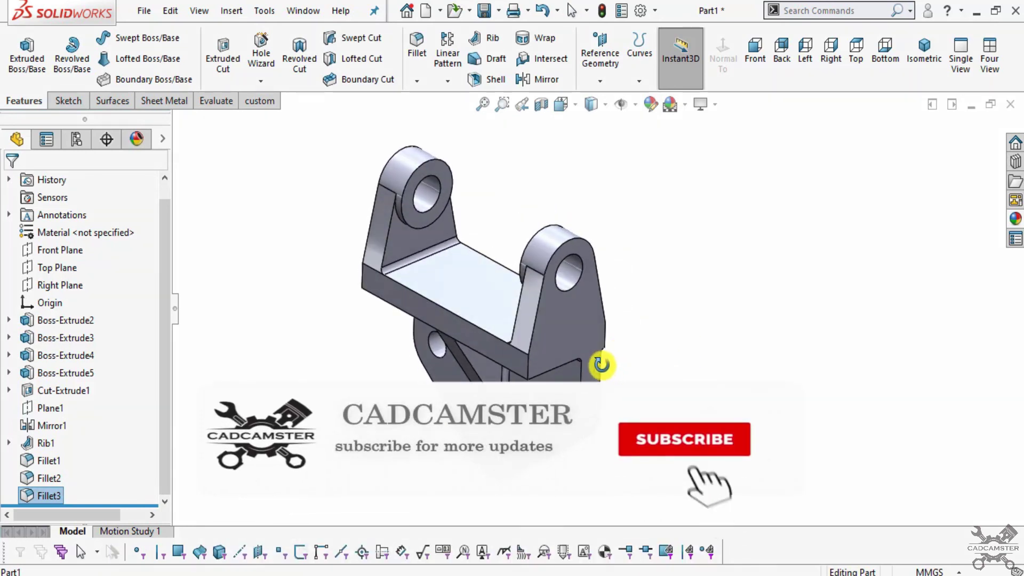
{"action": "key", "text": "Escape"}
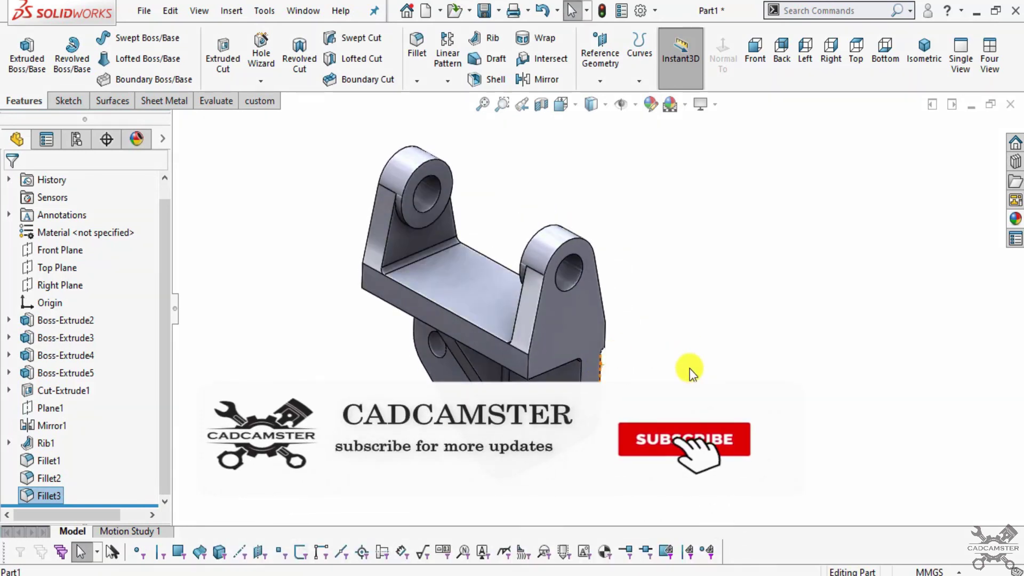